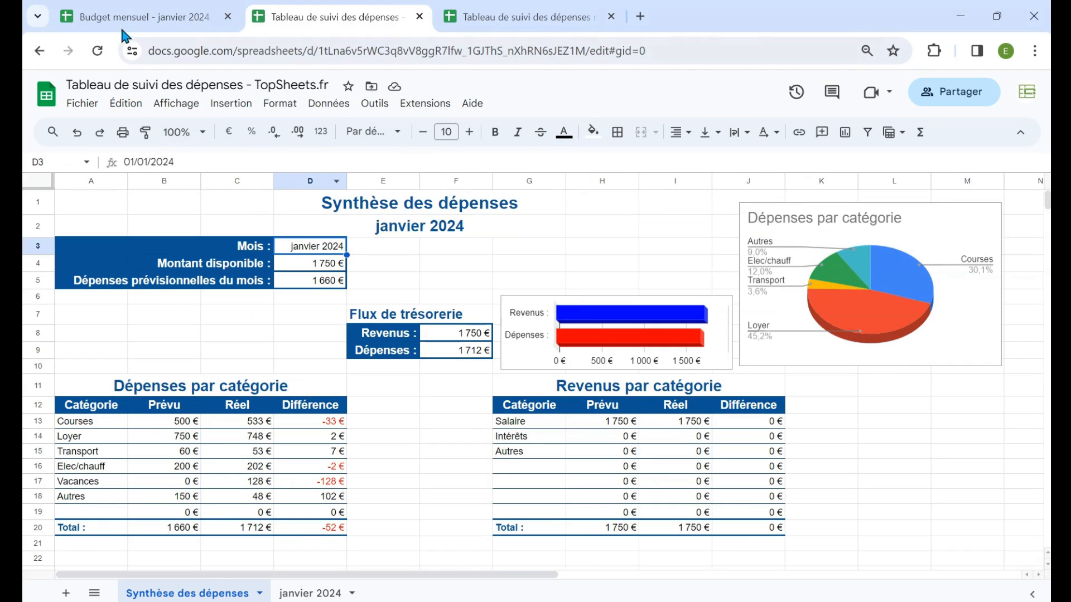
Review the starting balance, charts, category tables and Transactions sheet in the Budget mensuel - janvier 2024 spreadsheet
left_click(119, 17)
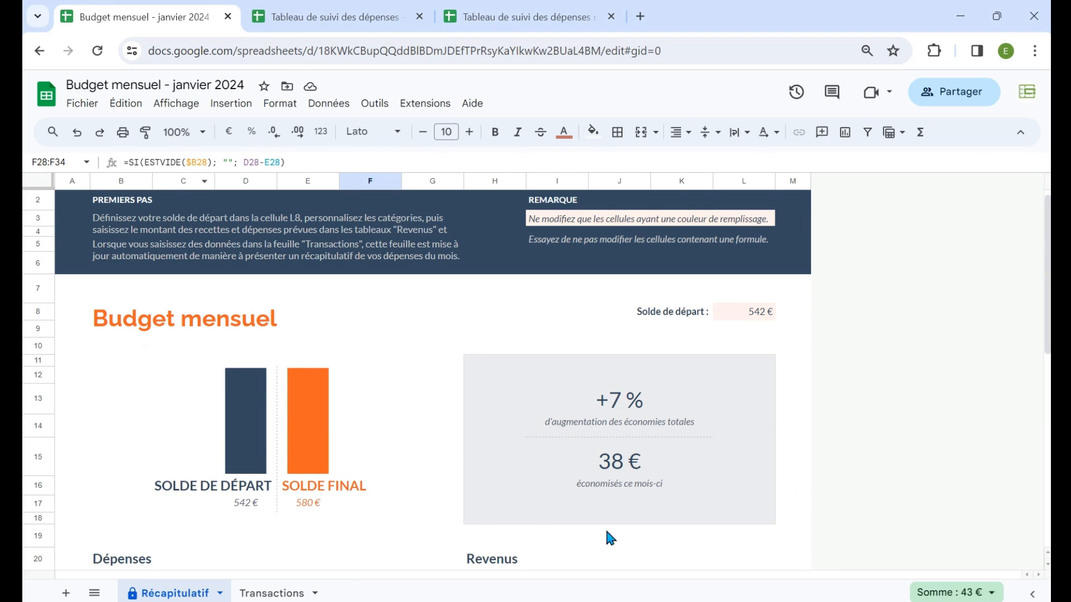
left_click(741, 313)
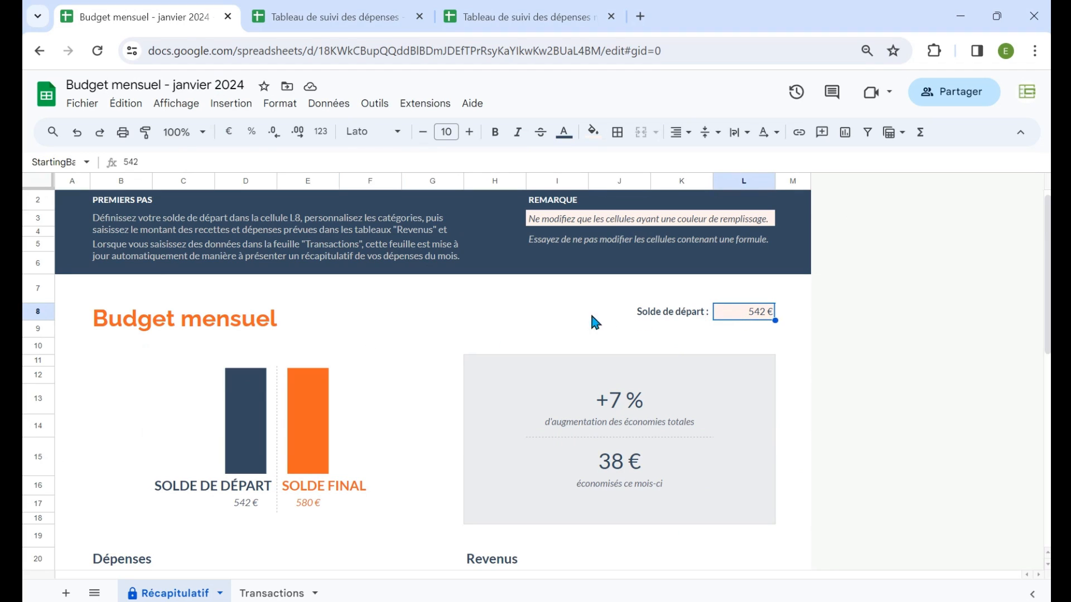
left_click(232, 460)
left_click(311, 466)
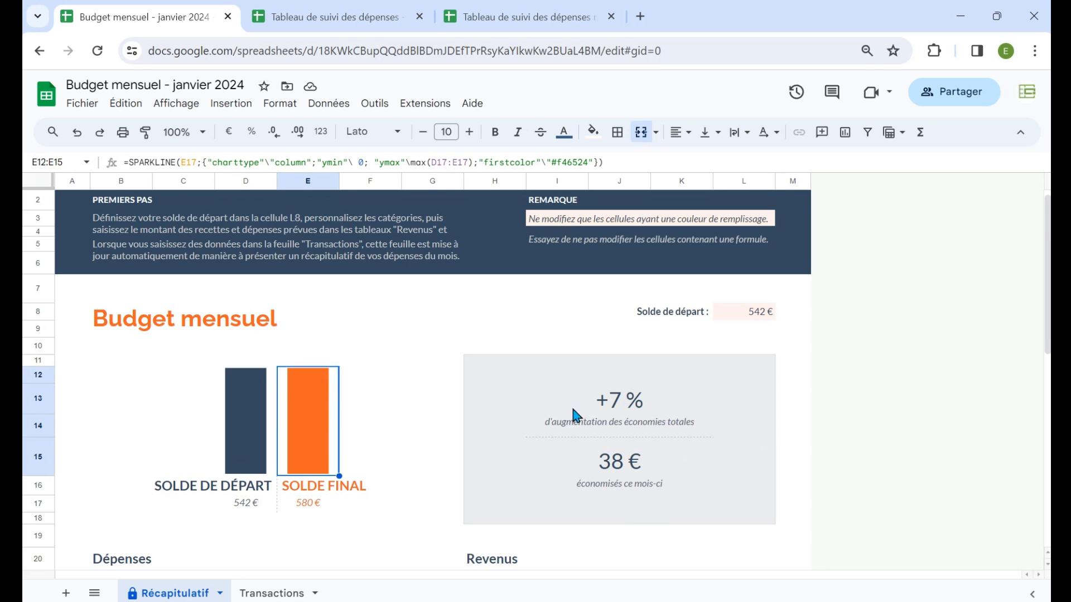
scroll(340, 450, "down", 3)
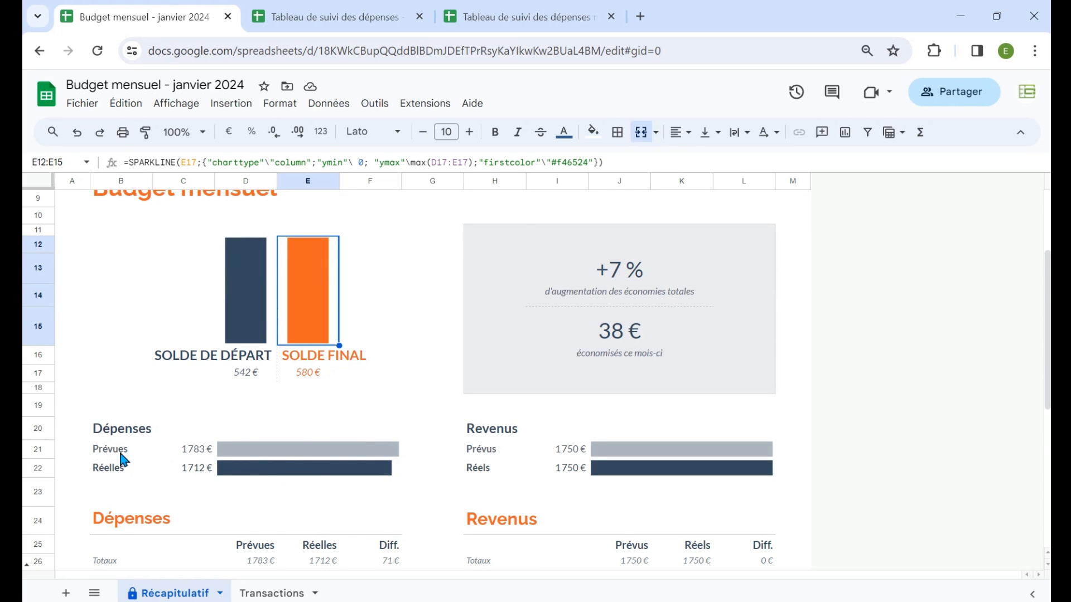
scroll(124, 461, "down", 4)
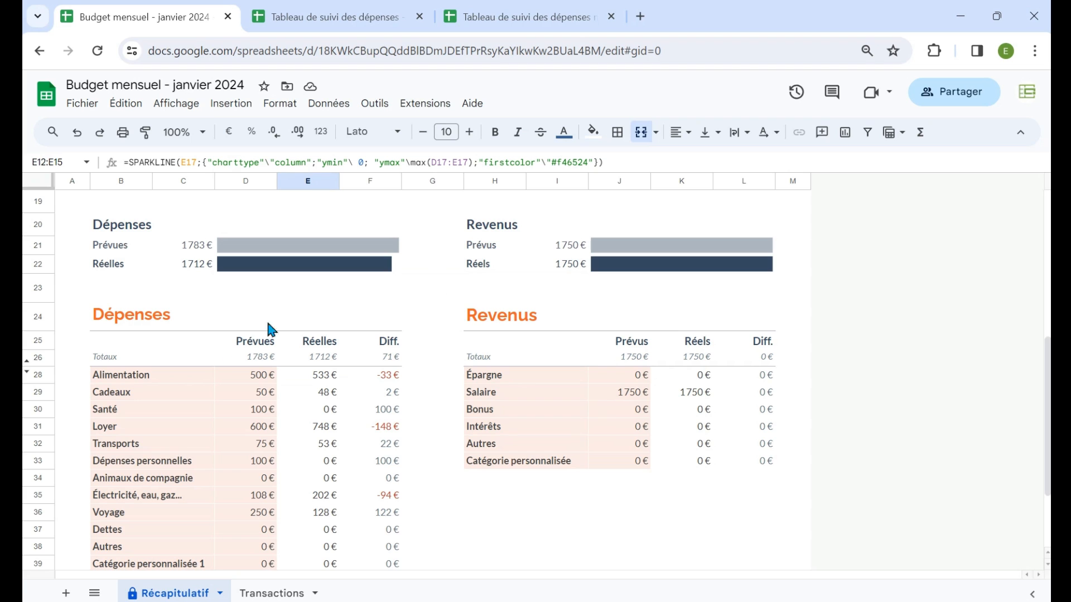
left_click(255, 594)
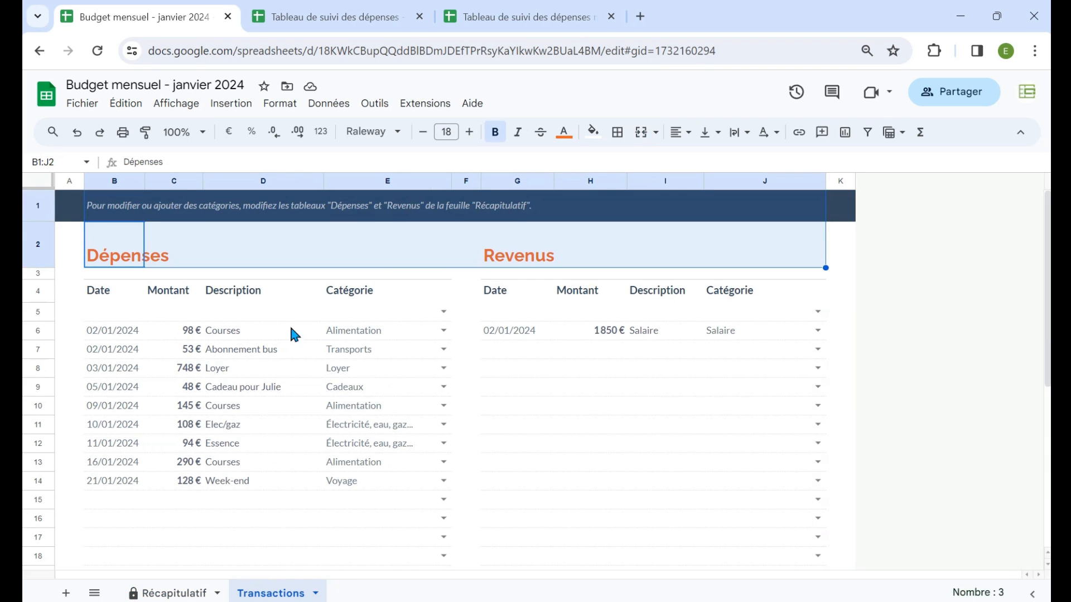
left_click(178, 593)
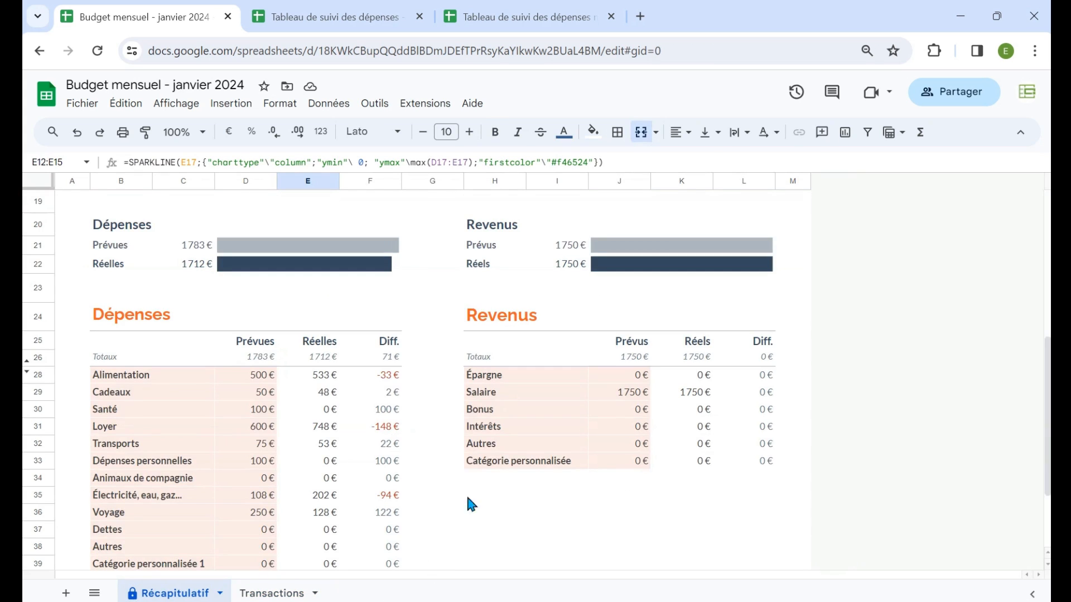
scroll(197, 463, "up", 5)
scroll(195, 451, "up", 2)
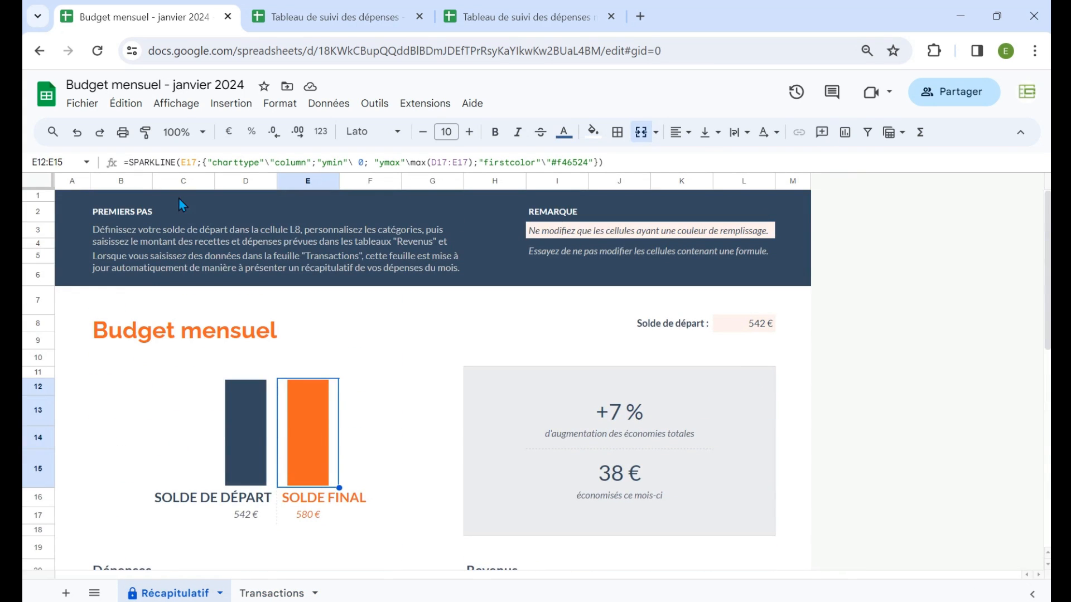
Examine the expense amounts and categories on the janvier 2024 sheet of the Tableau de suivi des dépenses spreadsheet
left_click(287, 18)
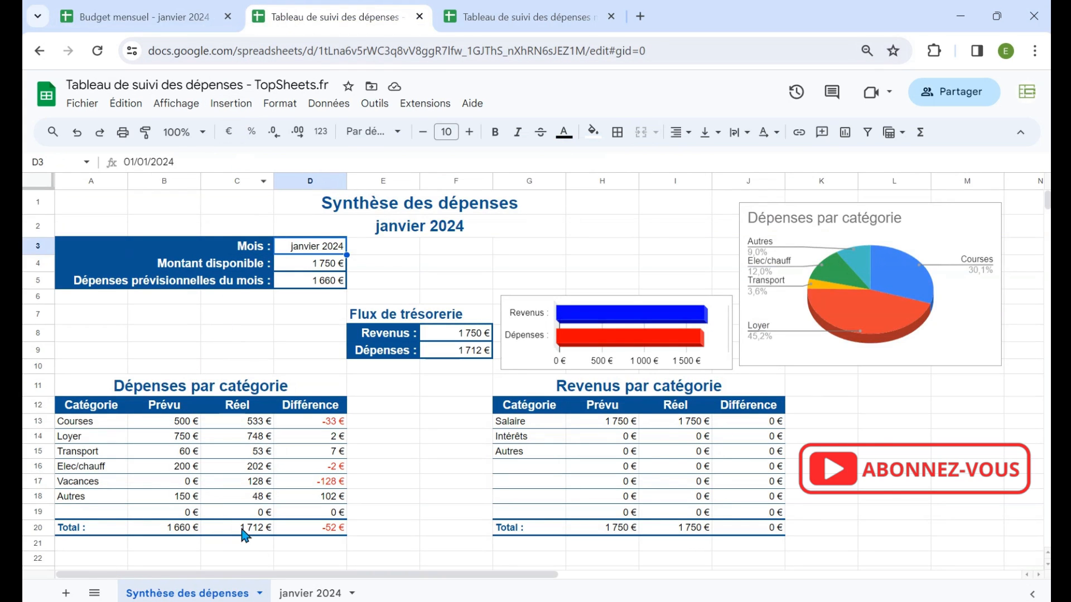
left_click(293, 593)
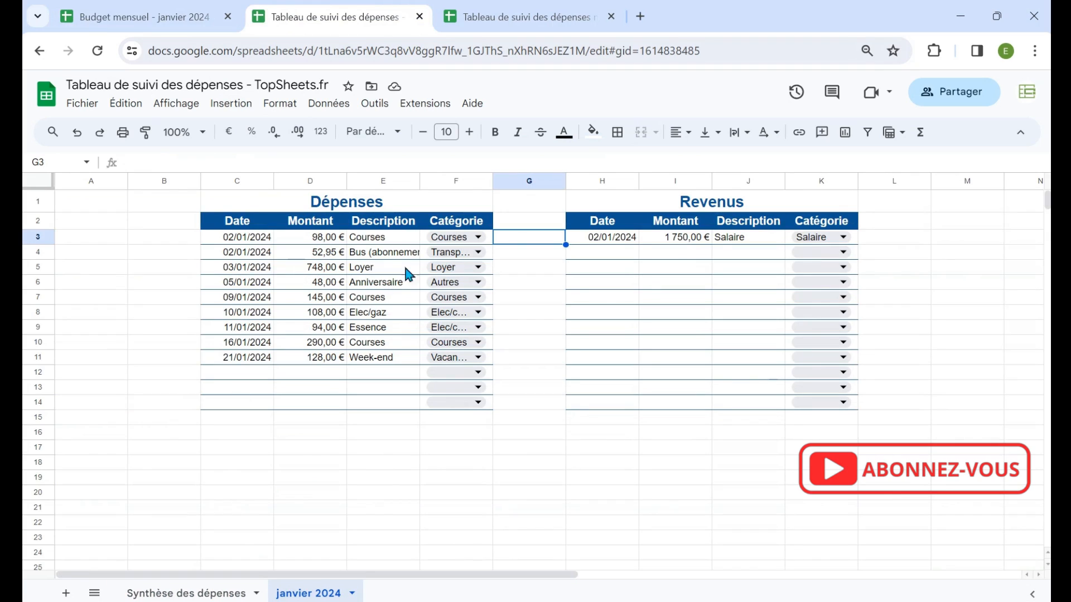
left_click_drag(318, 242, 318, 363)
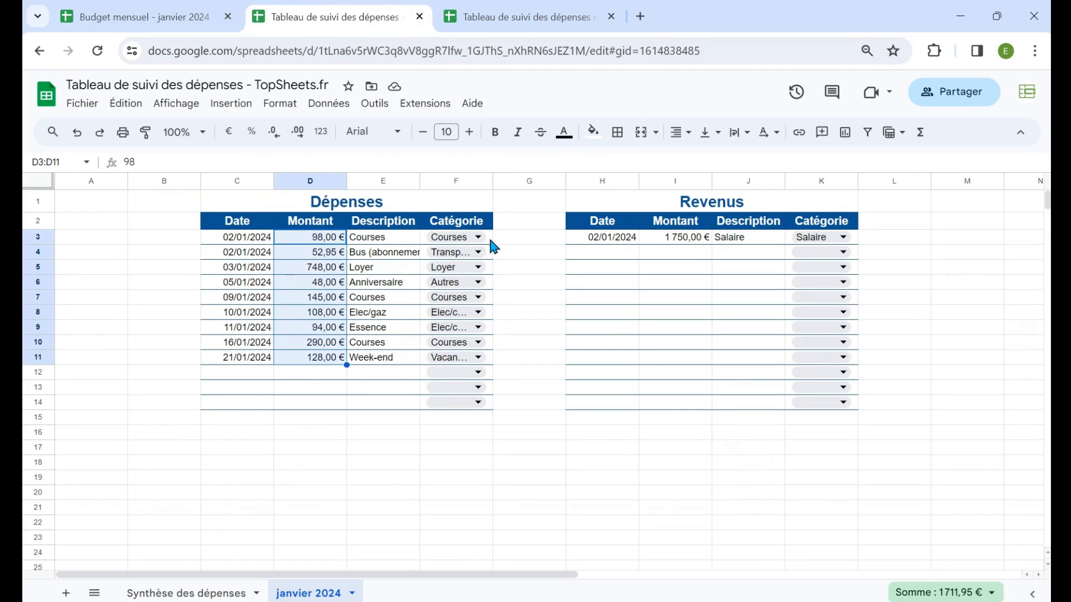
left_click_drag(488, 237, 497, 399)
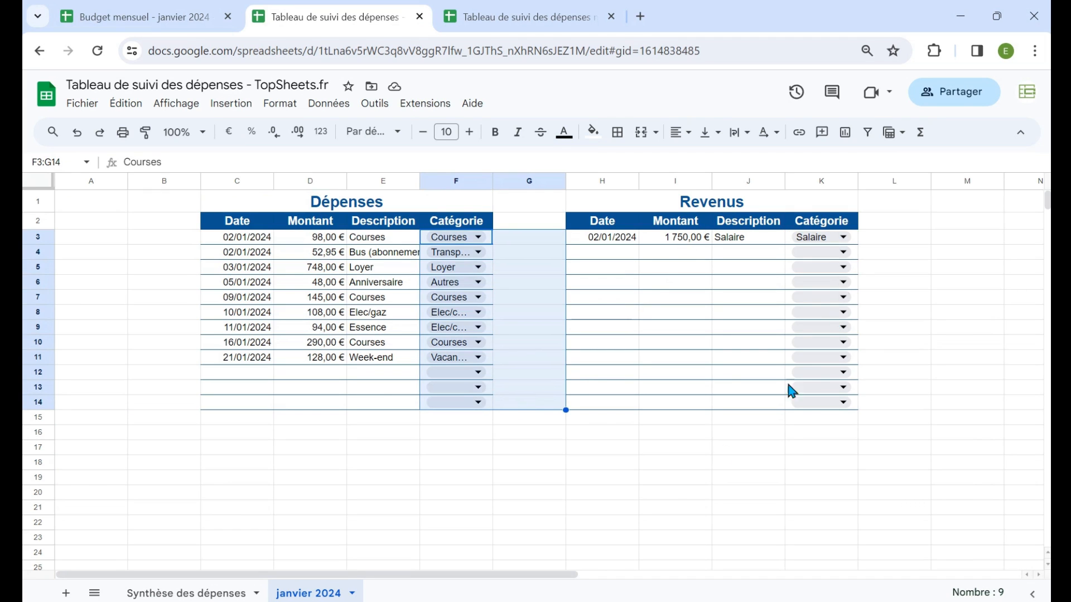
Examine the category tables, month, available amount, planned expenses and cash flow cells on the Synthèse des dépenses sheet
left_click(215, 593)
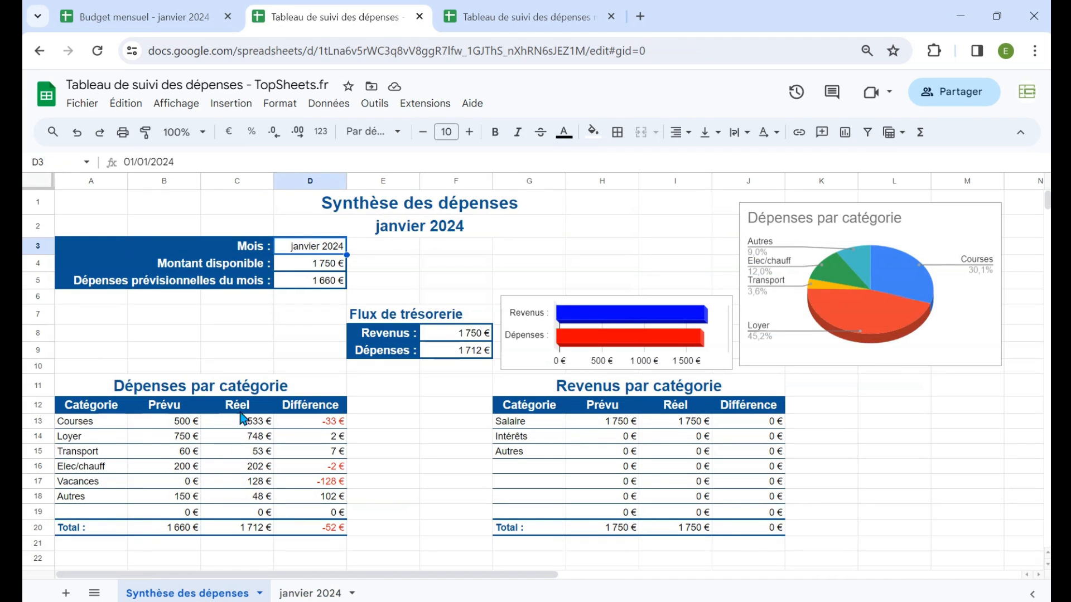
left_click_drag(196, 390, 332, 557)
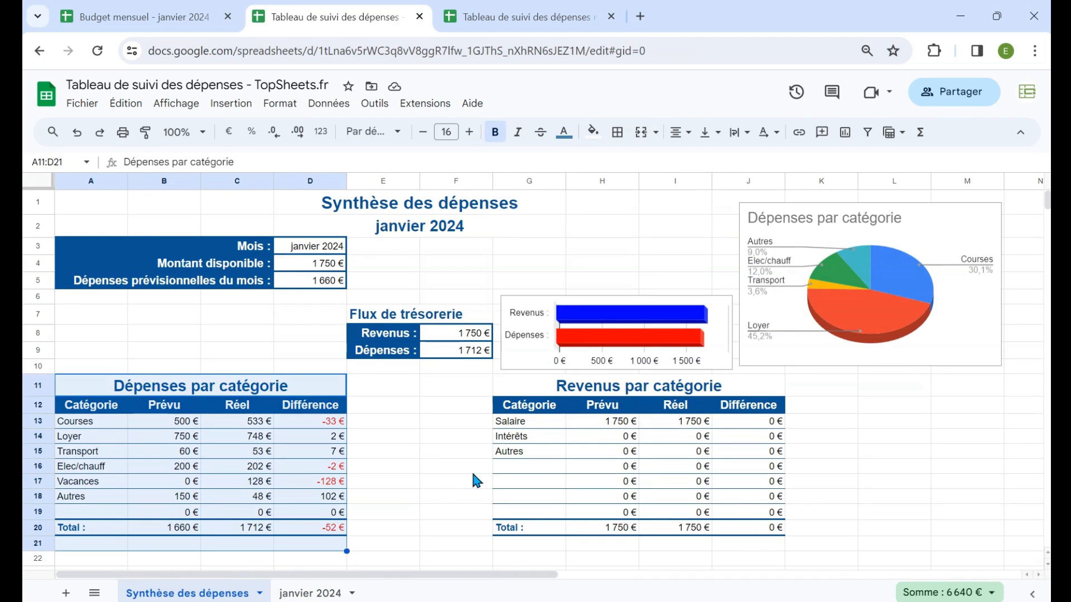
left_click_drag(533, 391, 728, 514)
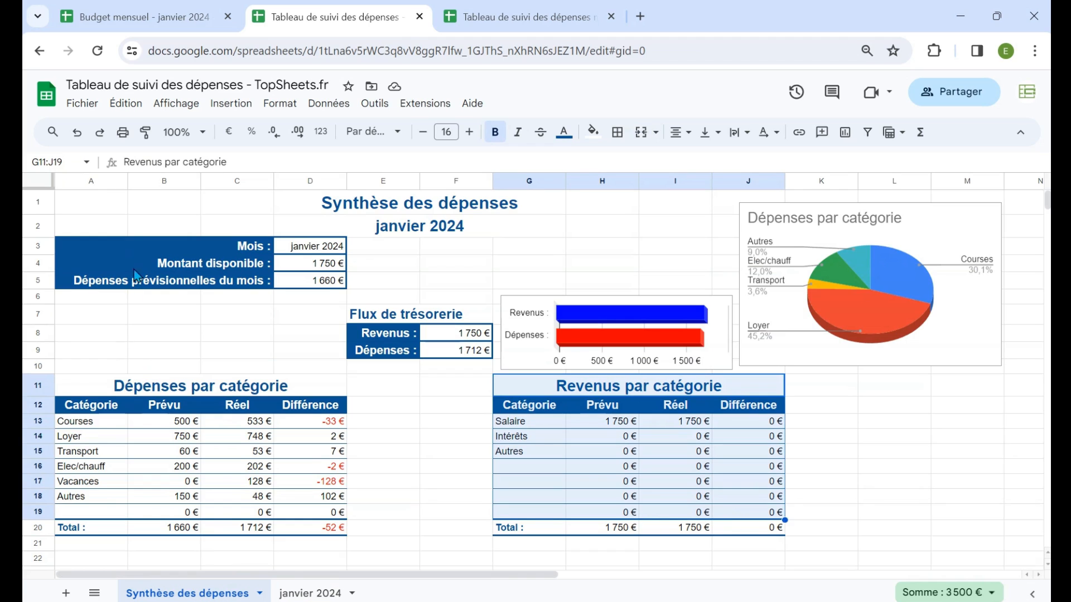
left_click(307, 285)
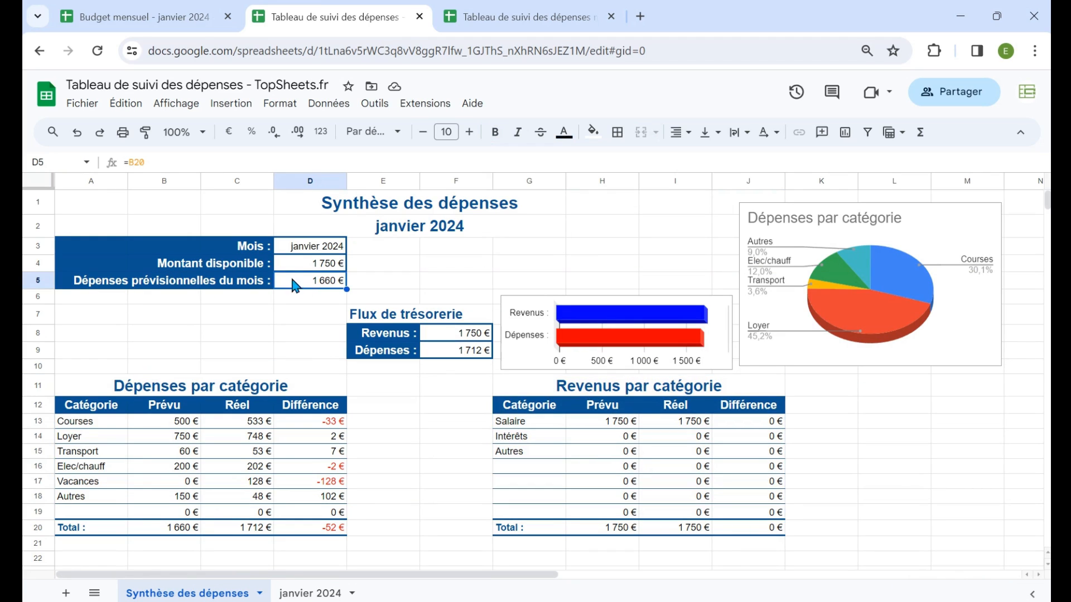
left_click(310, 269)
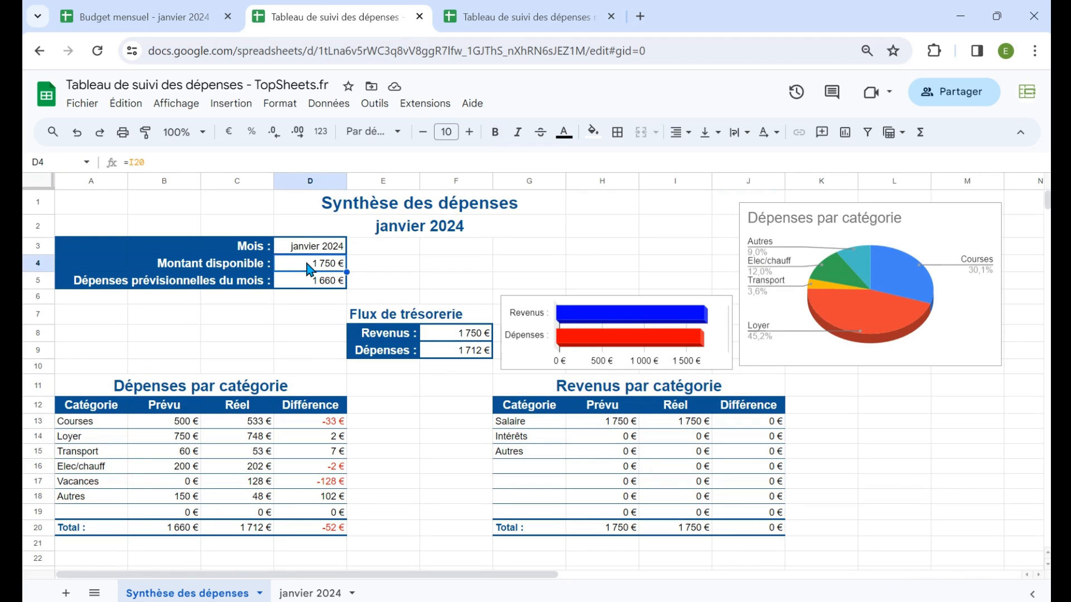
left_click(450, 335)
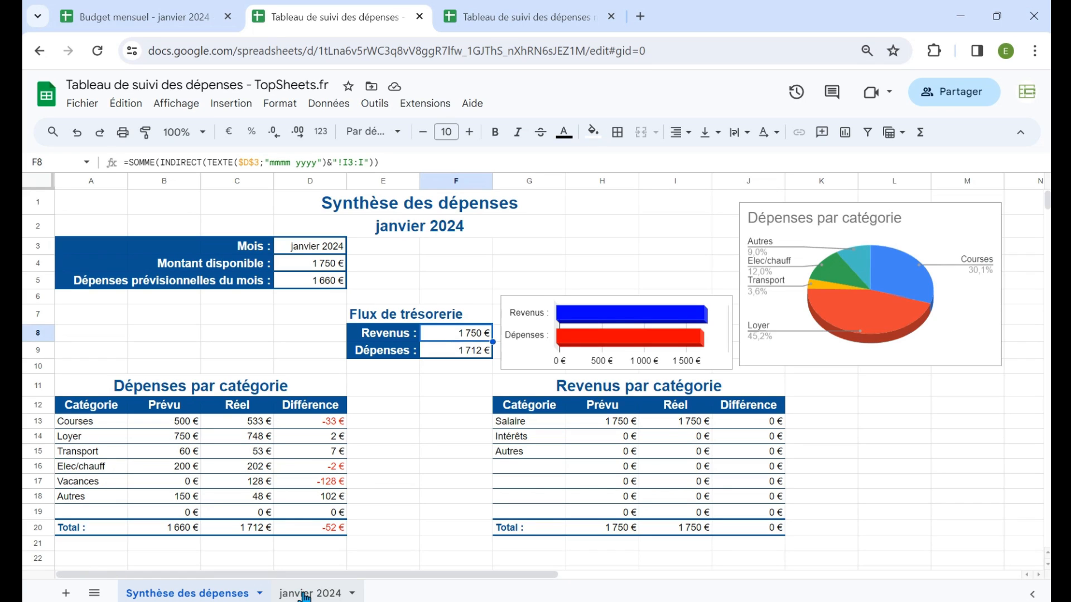
left_click(333, 249)
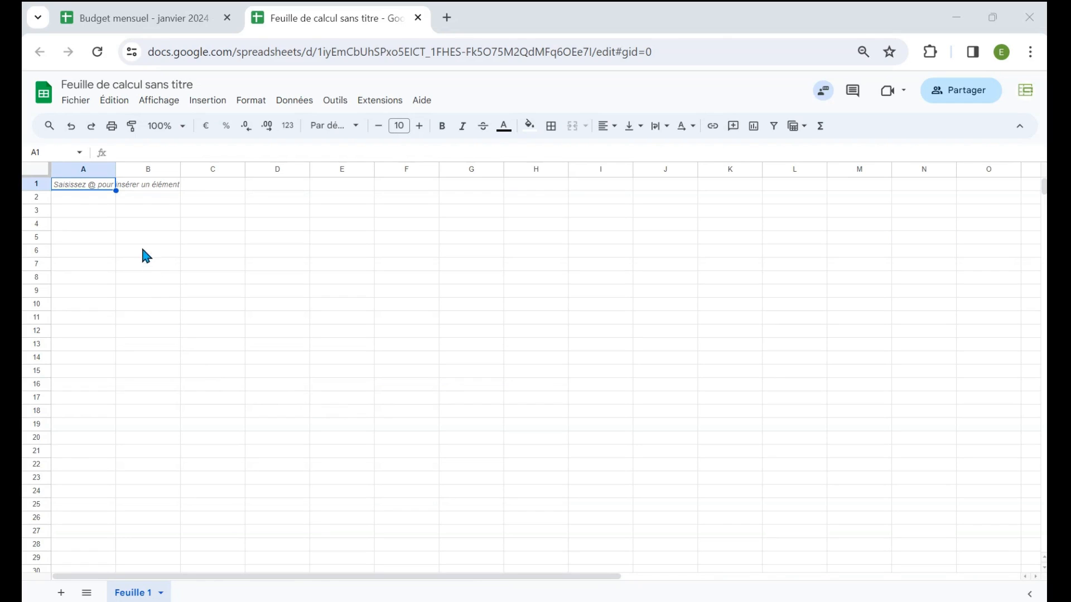
Create a new spreadsheet from the Budget mensuel template in the template gallery
left_click(78, 102)
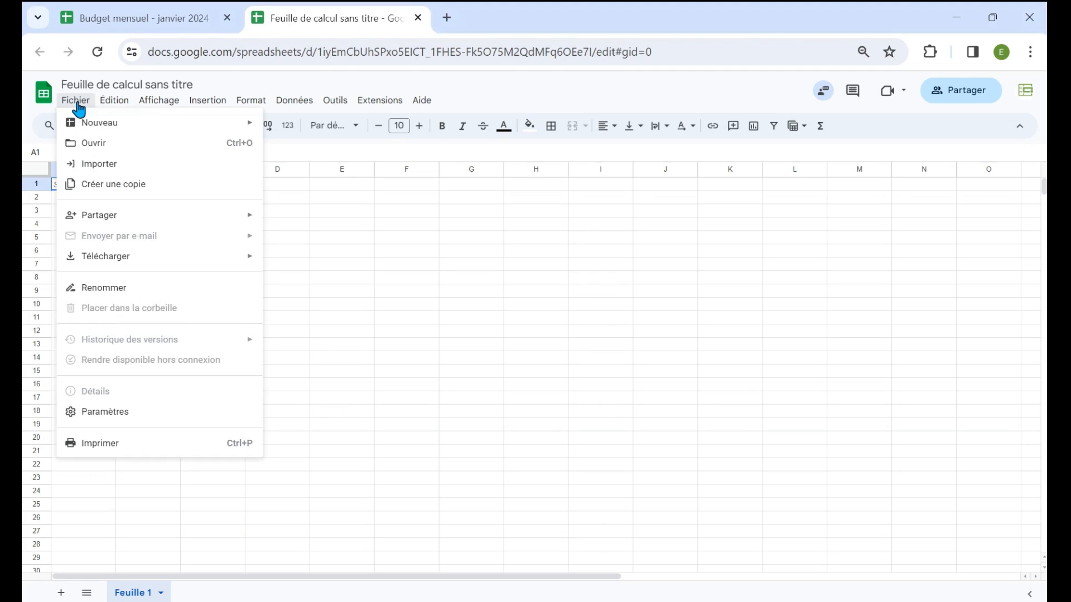
mouse_move(85, 124)
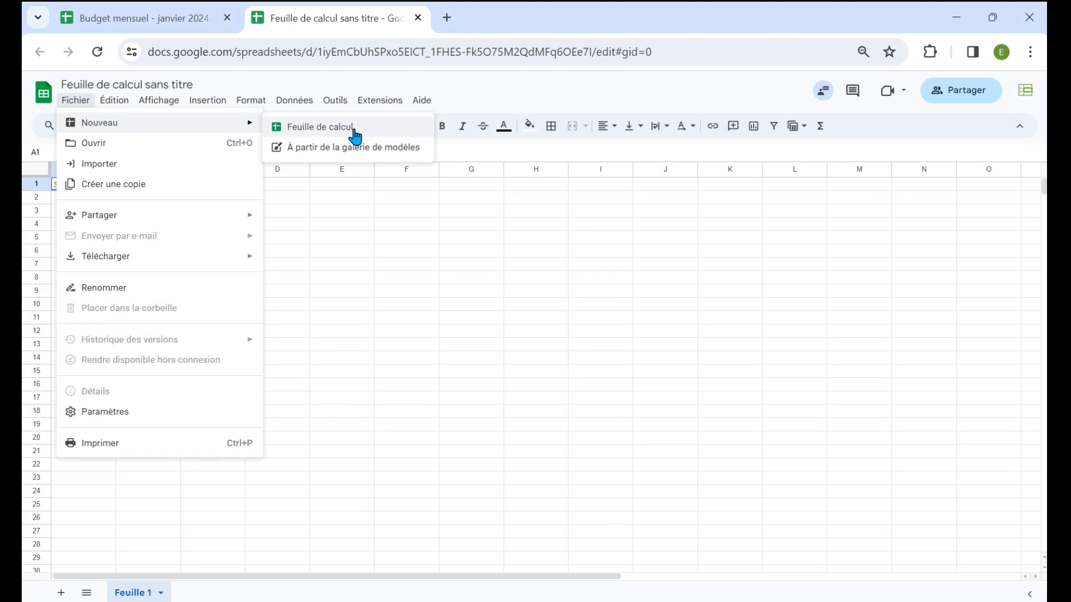
left_click(404, 159)
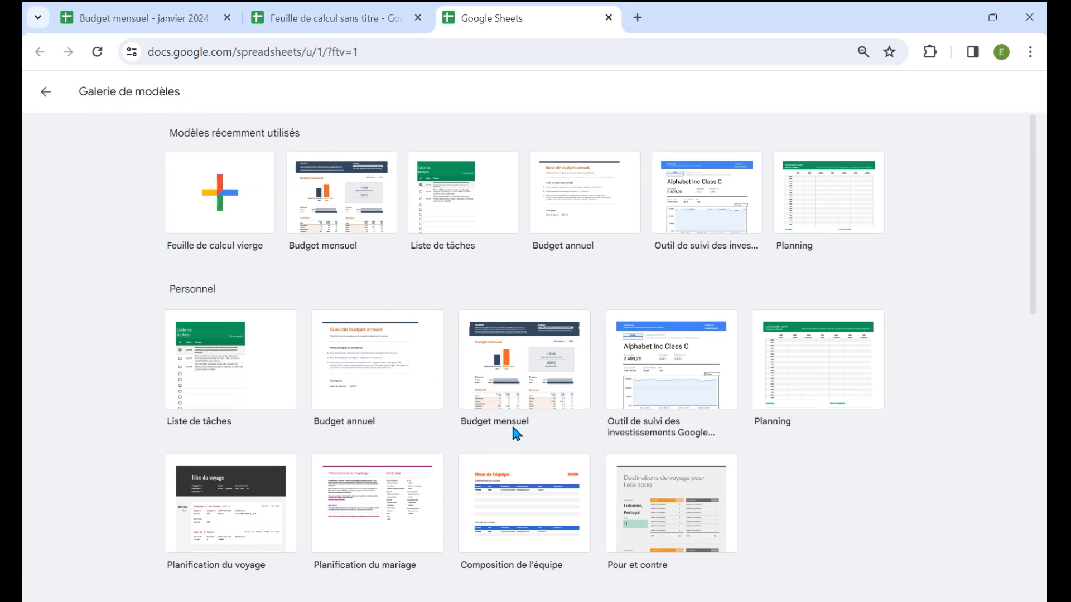
left_click(535, 382)
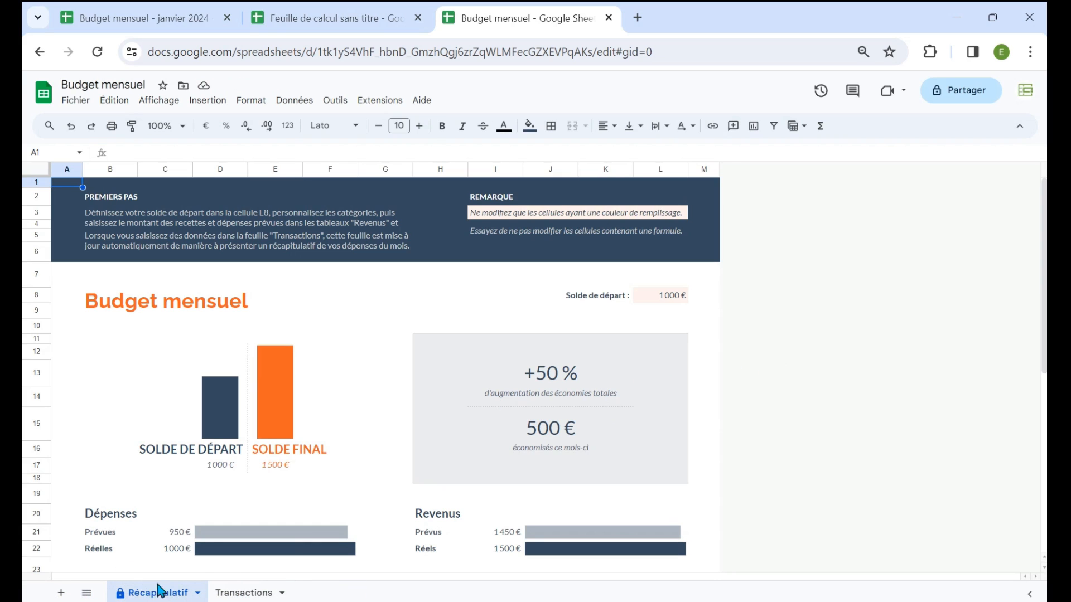
Look through the new budget's Transactions and Récapitulatif sheets, including the starting balance and the Dépenses and Revenus tables
left_click(249, 594)
left_click(168, 593)
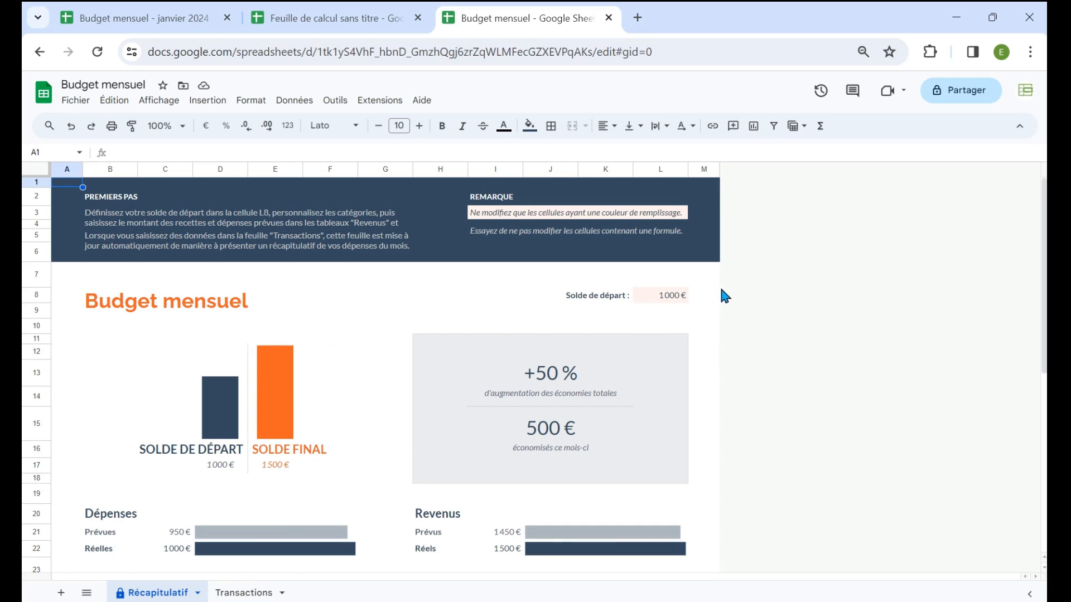
left_click(677, 297)
scroll(713, 310, "down", 1)
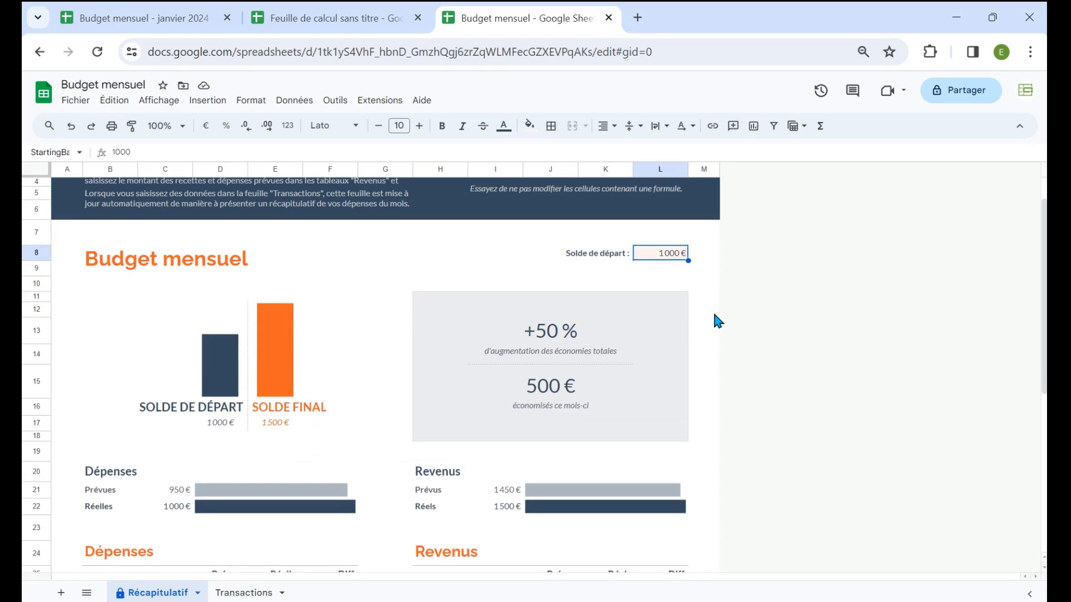
scroll(713, 311, "down", 1)
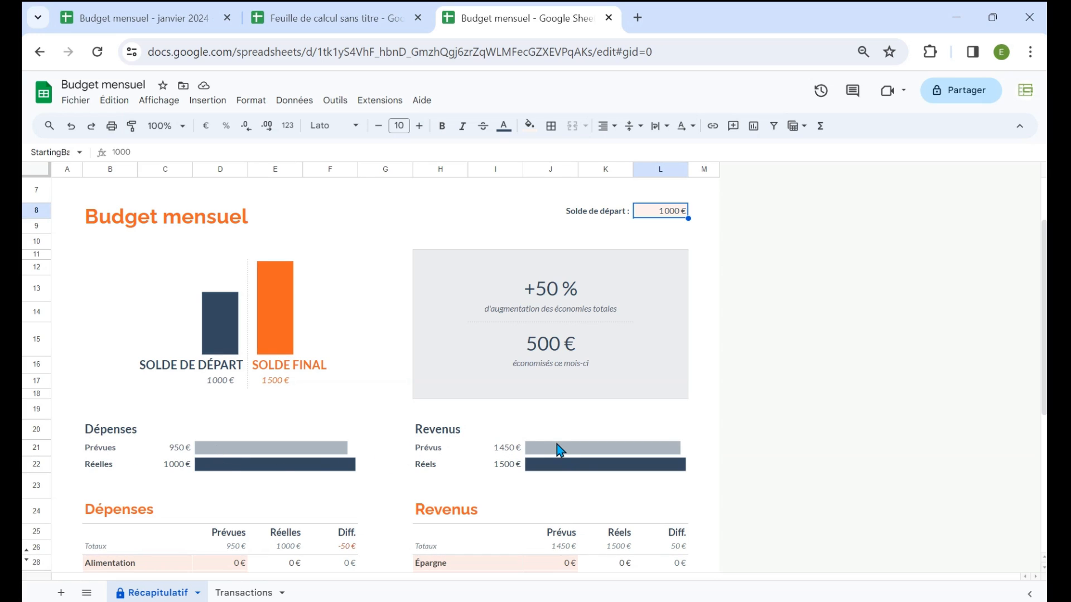
scroll(72, 413, "down", 3)
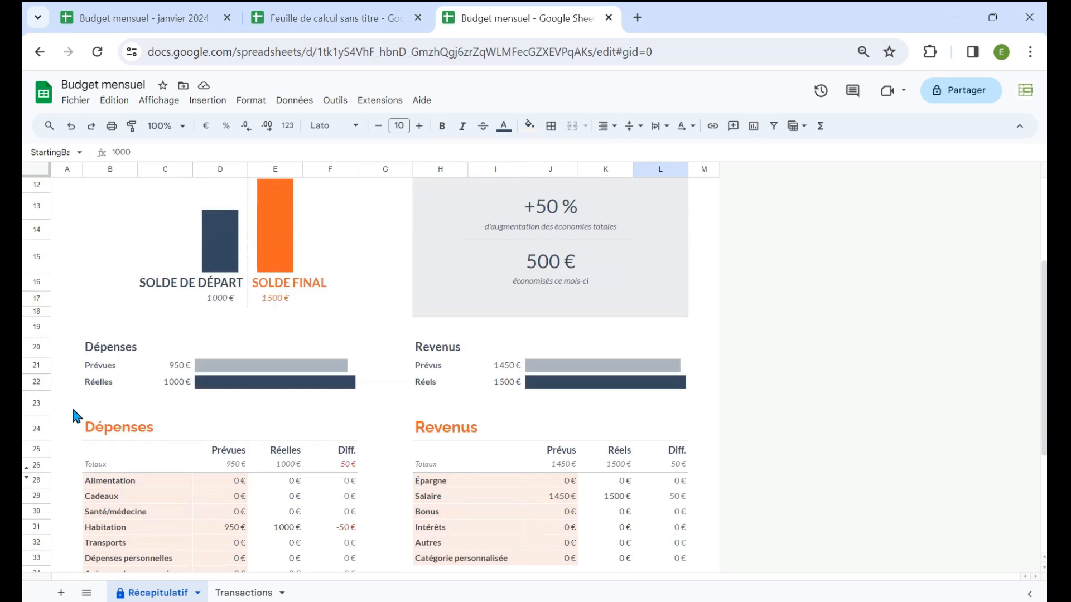
scroll(73, 411, "down", 1)
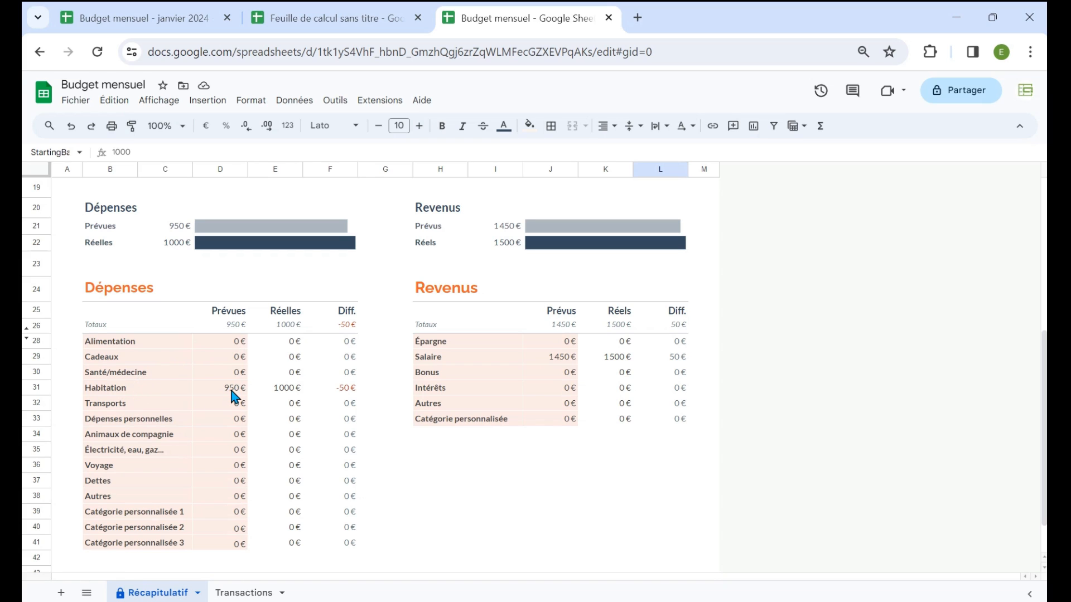
Examine the file options and the list of expense categories in the Dépenses table
left_click(80, 105)
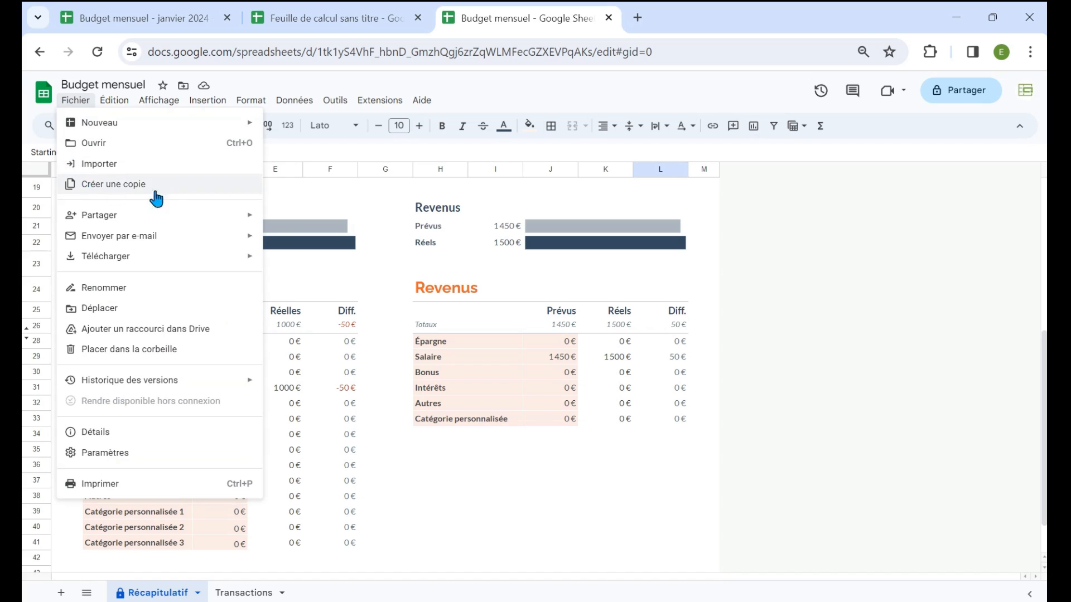
left_click(574, 515)
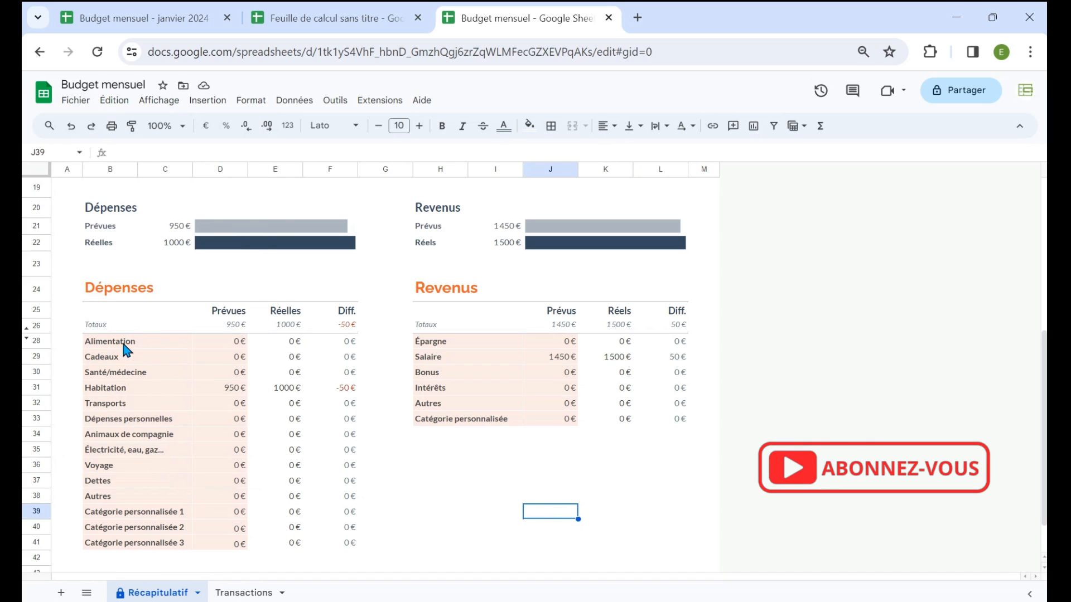
left_click_drag(126, 343, 135, 542)
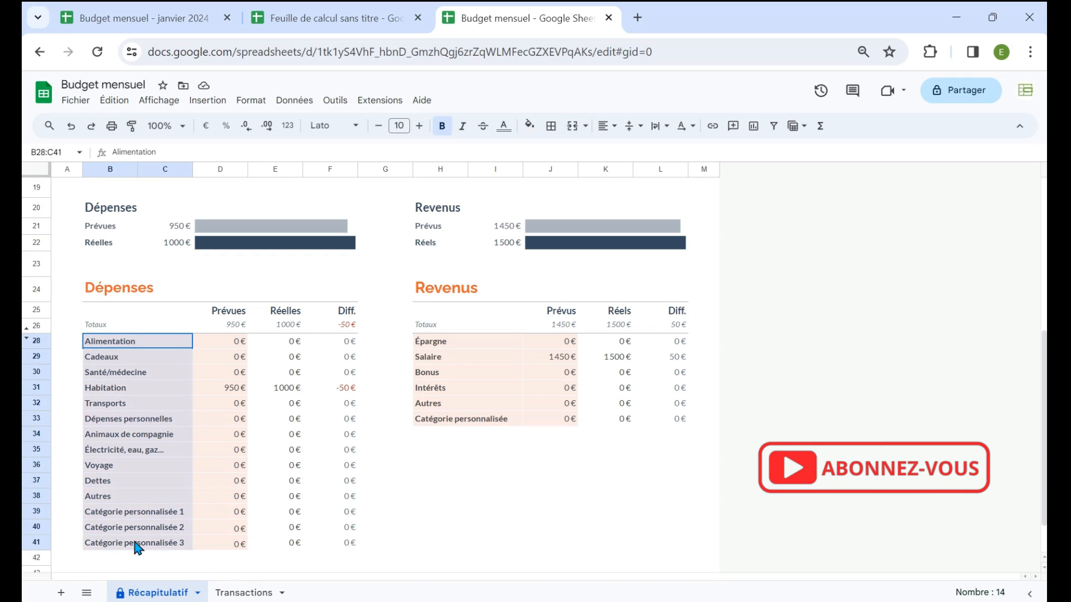
left_click(142, 437)
left_click(126, 338)
left_click(134, 379)
left_click(137, 423)
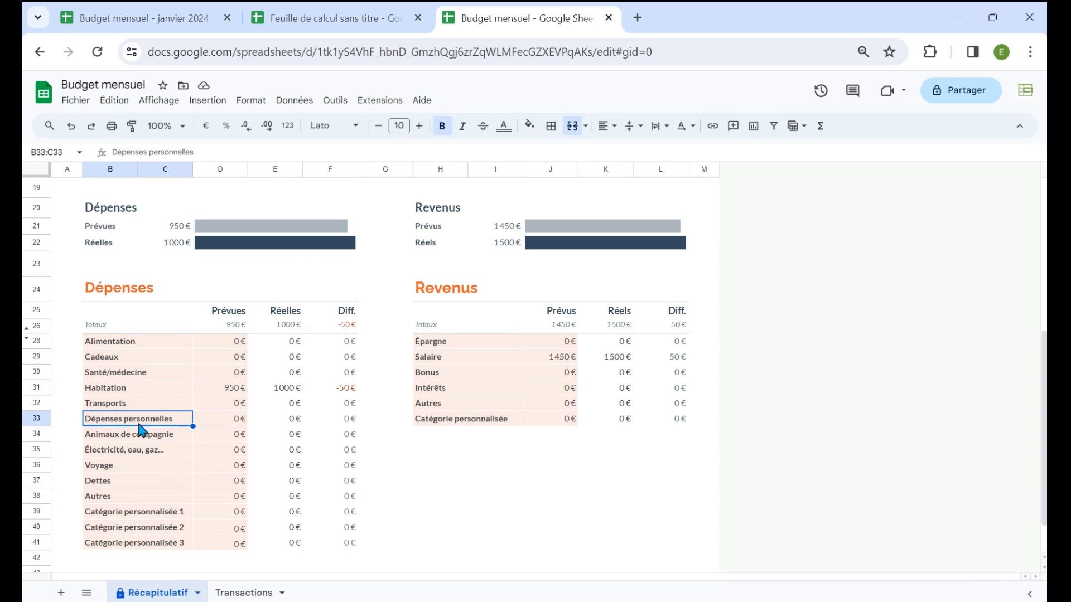
Set the planned amount for the Habitation expense to 0 and show the formula behind its actual amount
left_click(233, 391)
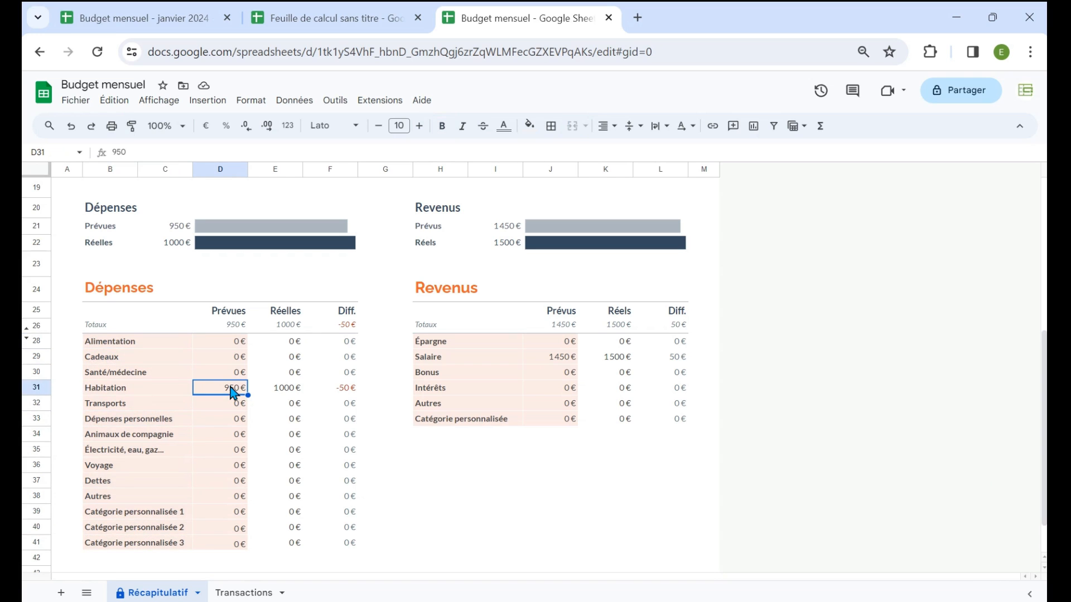
type("0")
key("Return")
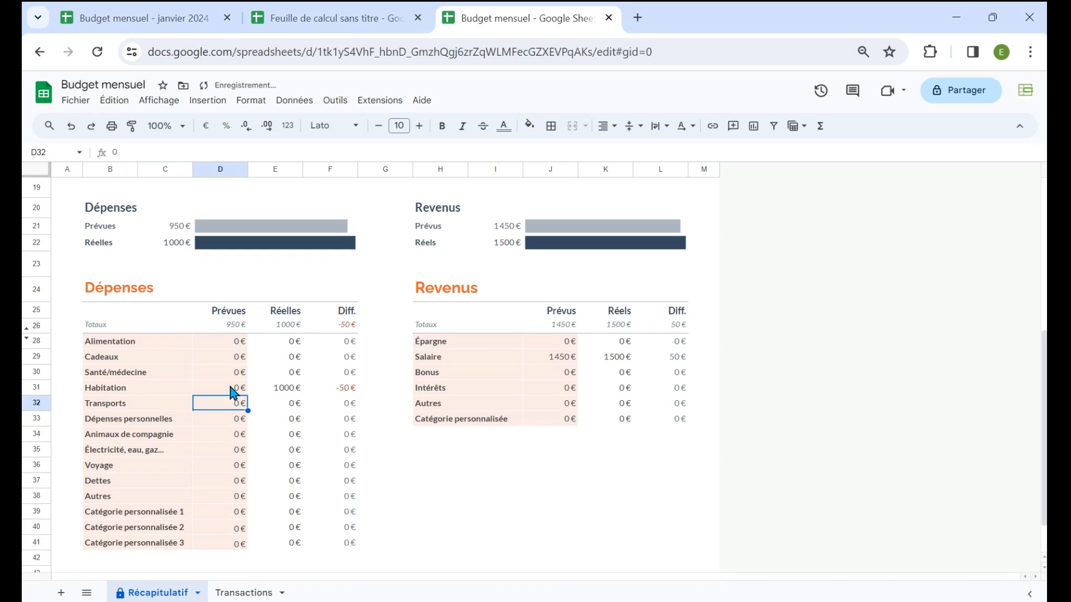
key("Up")
key("Right")
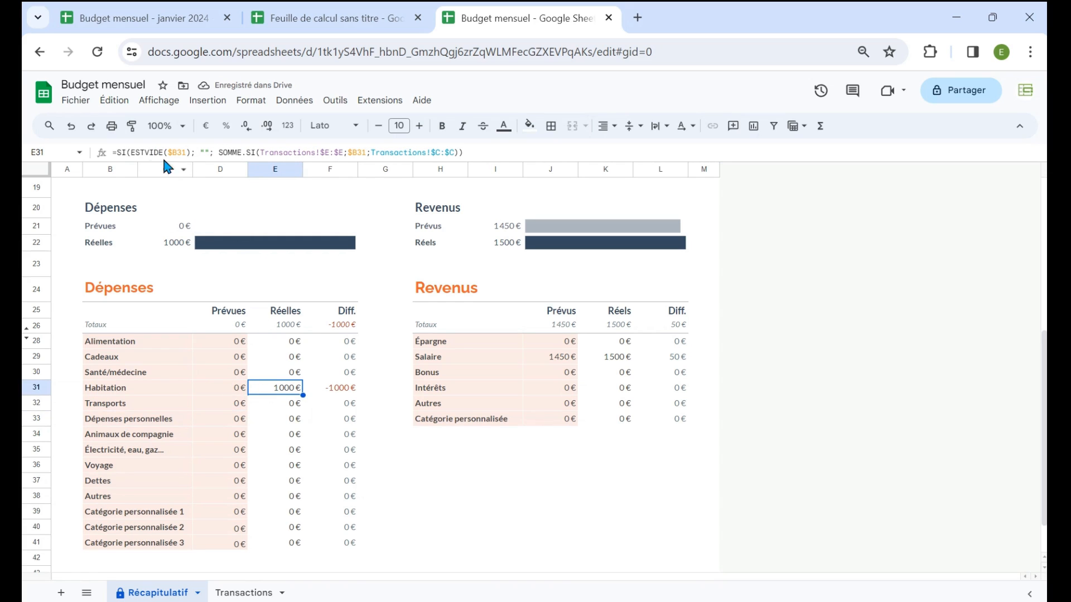
Set the planned amount for the Salaire income category to 0 in the Revenus table
left_click_drag(129, 343, 220, 552)
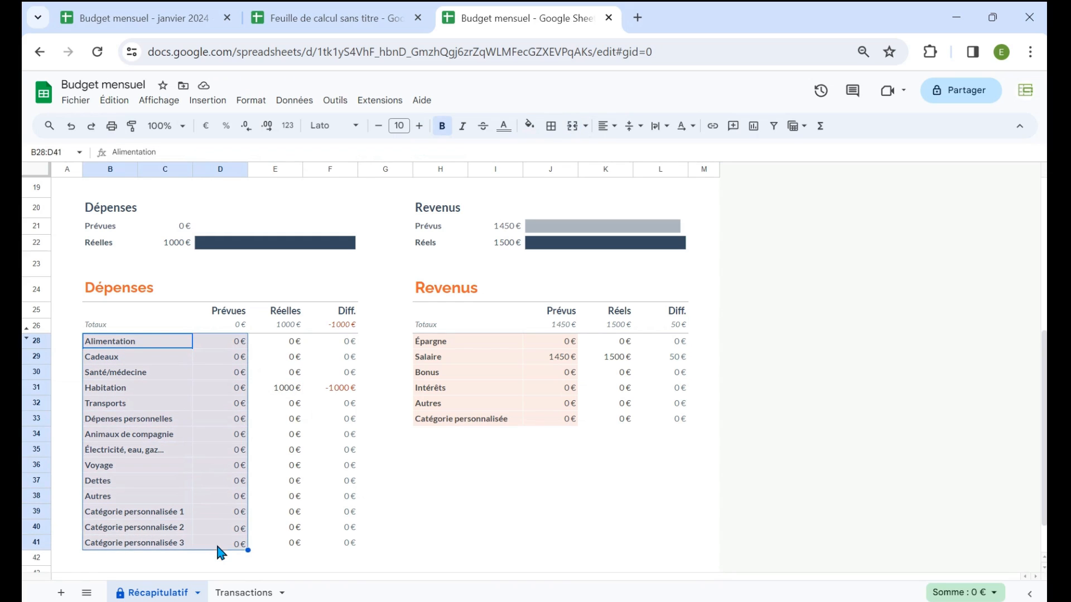
left_click(571, 357)
type("0")
key("Return")
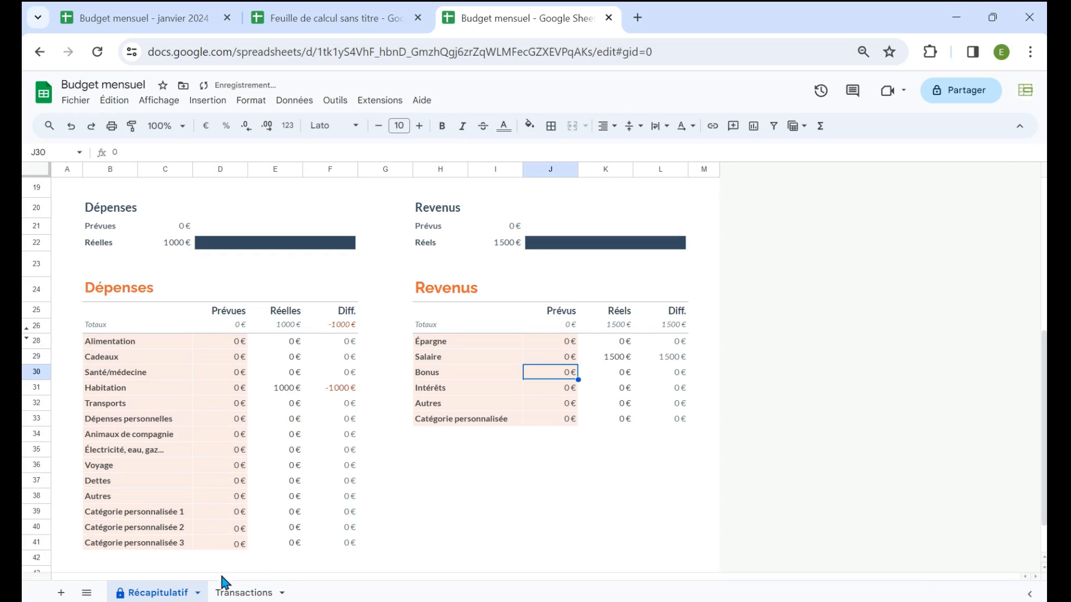
Clear the sample Loyer expense and Salaire income entries from row 5 of the Transactions sheet
left_click(241, 593)
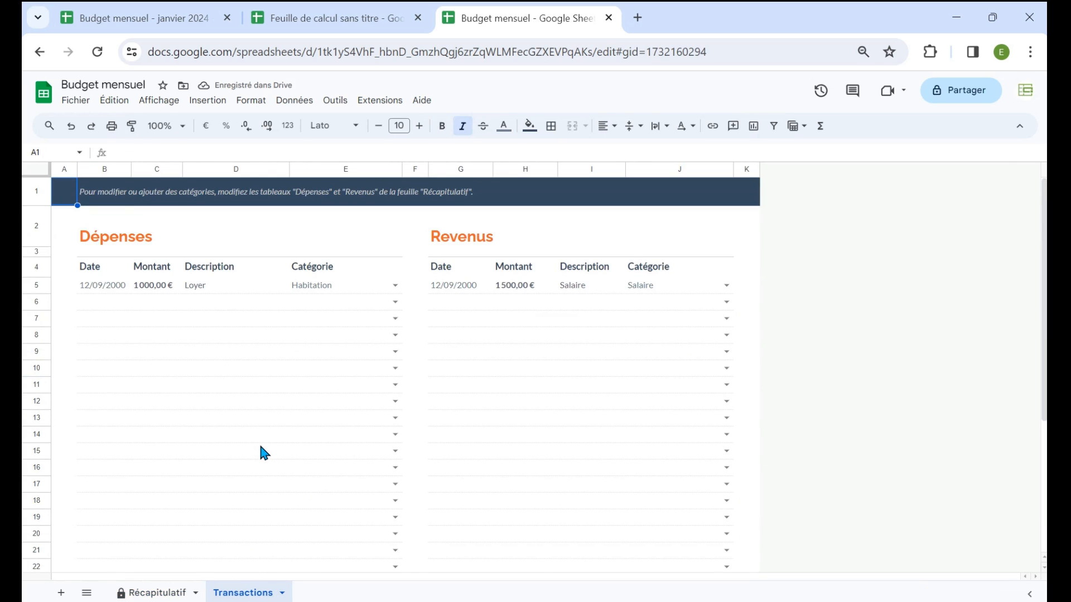
left_click_drag(102, 286, 320, 293)
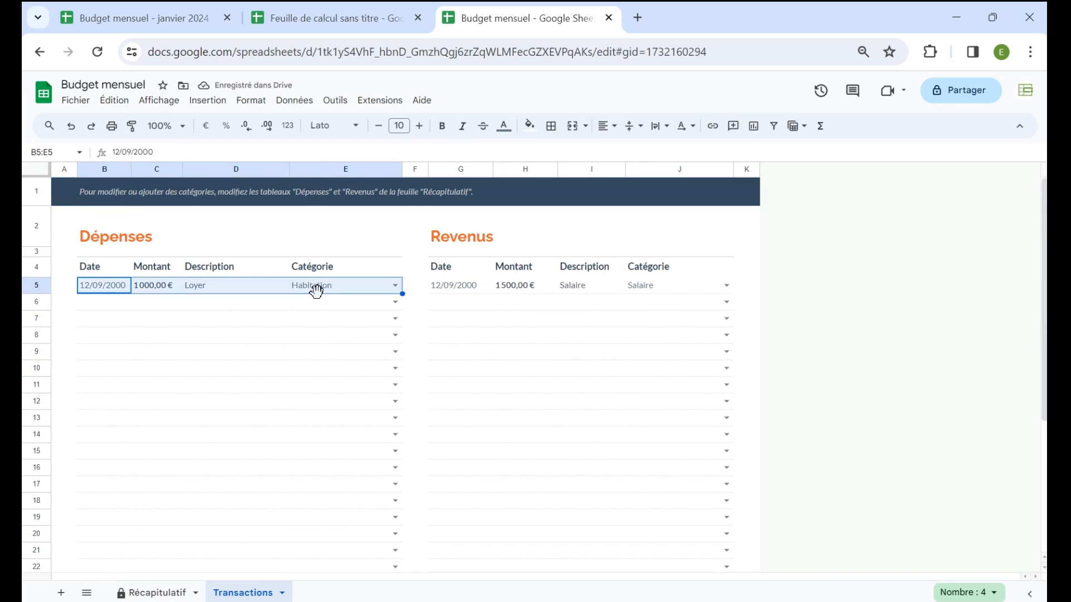
key("Delete")
left_click_drag(436, 285, 692, 285)
key("Delete")
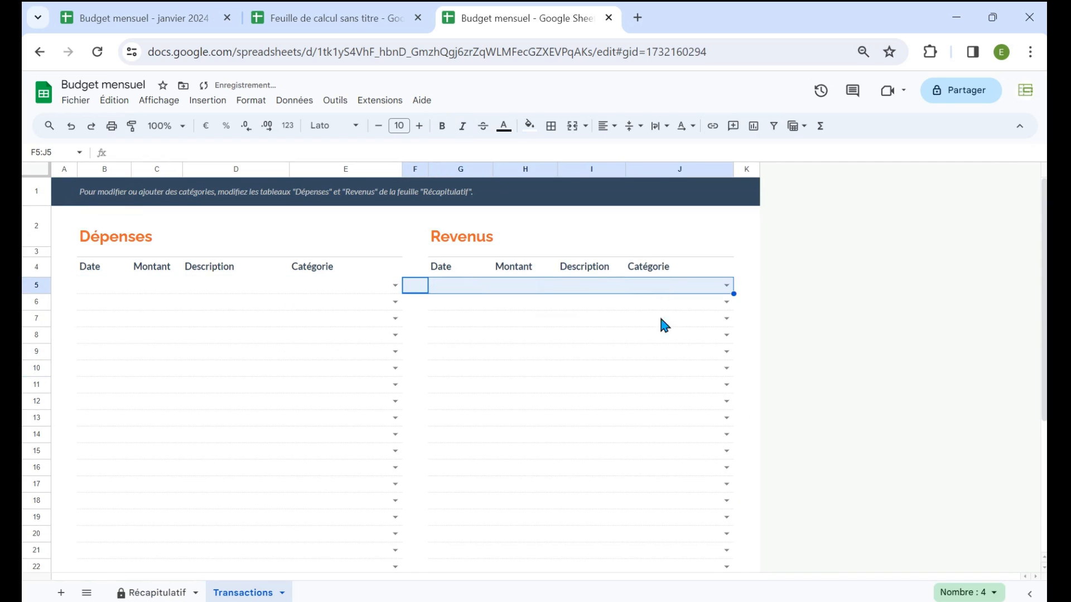
left_click(679, 401)
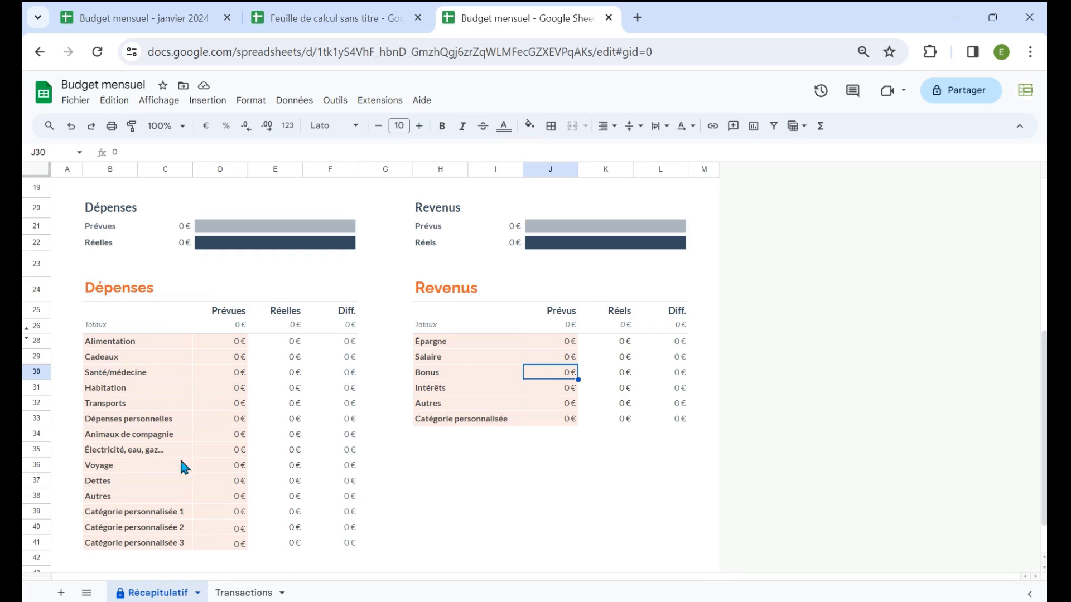
Examine the date, amount and description cells and the category options of the first expense row in Transactions
left_click(241, 592)
left_click(151, 286)
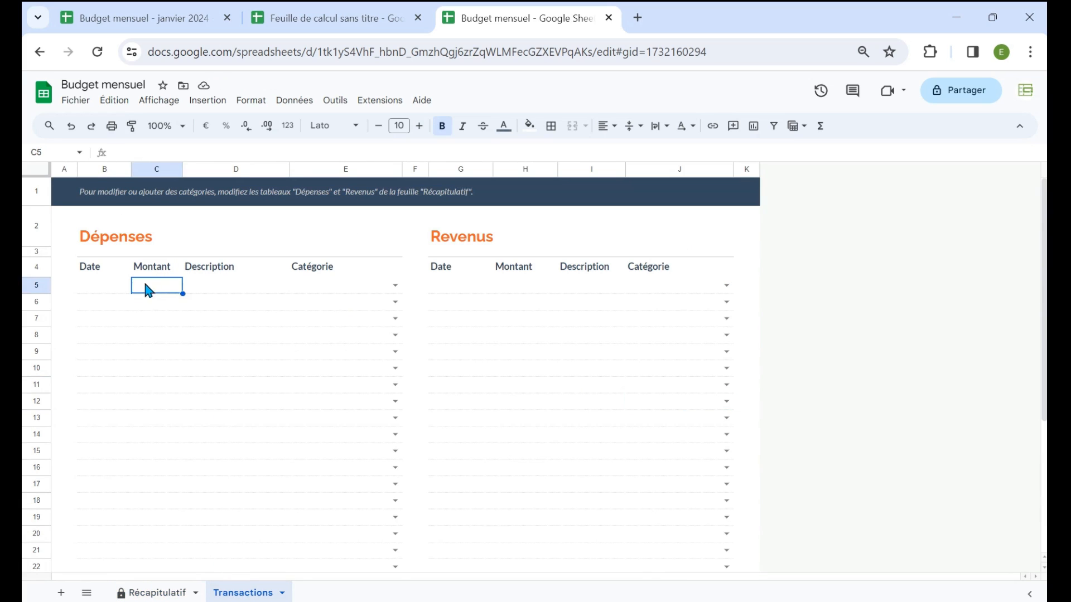
left_click(104, 287)
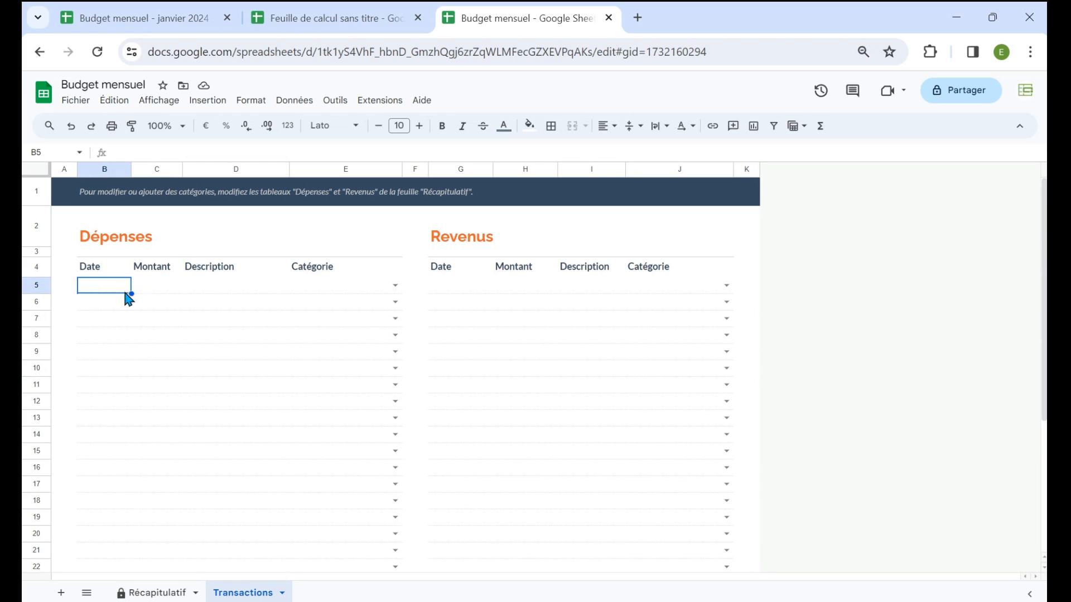
left_click(150, 288)
left_click(231, 289)
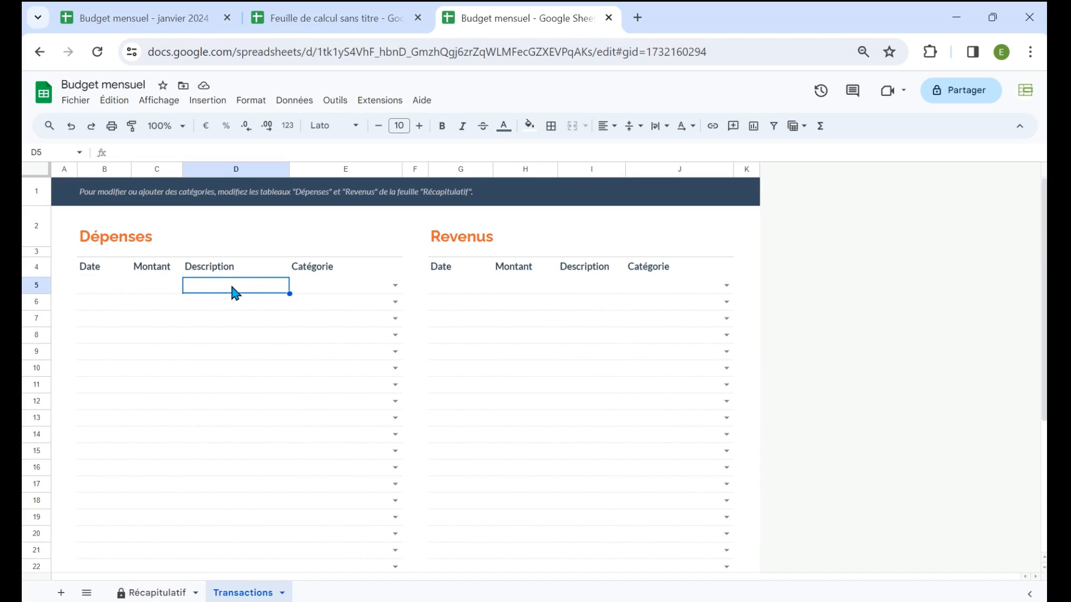
left_click(395, 286)
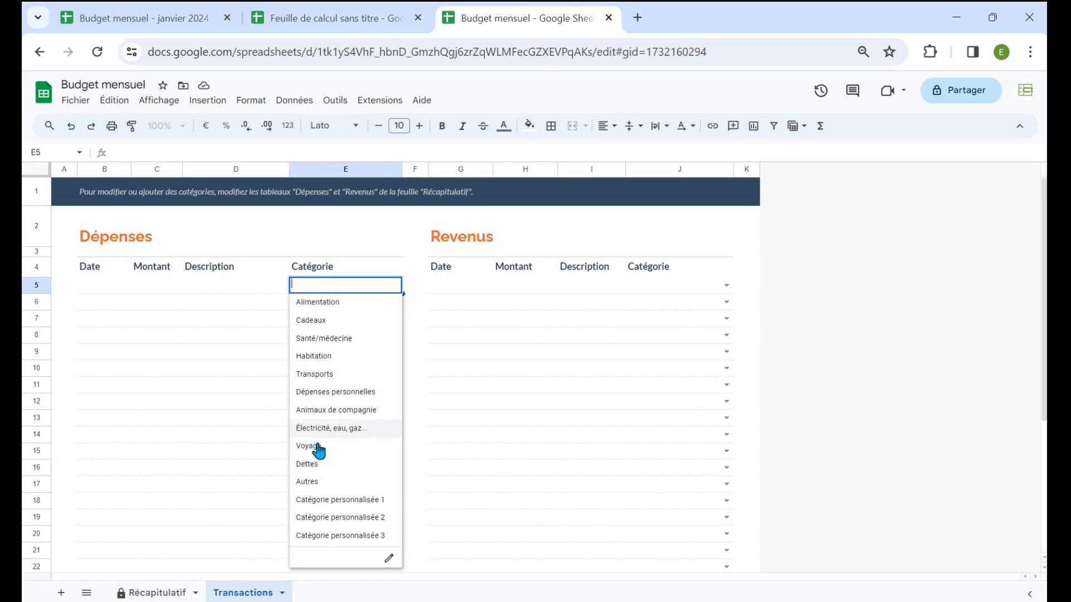
Review the categories and planned amounts in the Récapitulatif tables, compare them with the Transactions category options, and view the balance summary
left_click(152, 592)
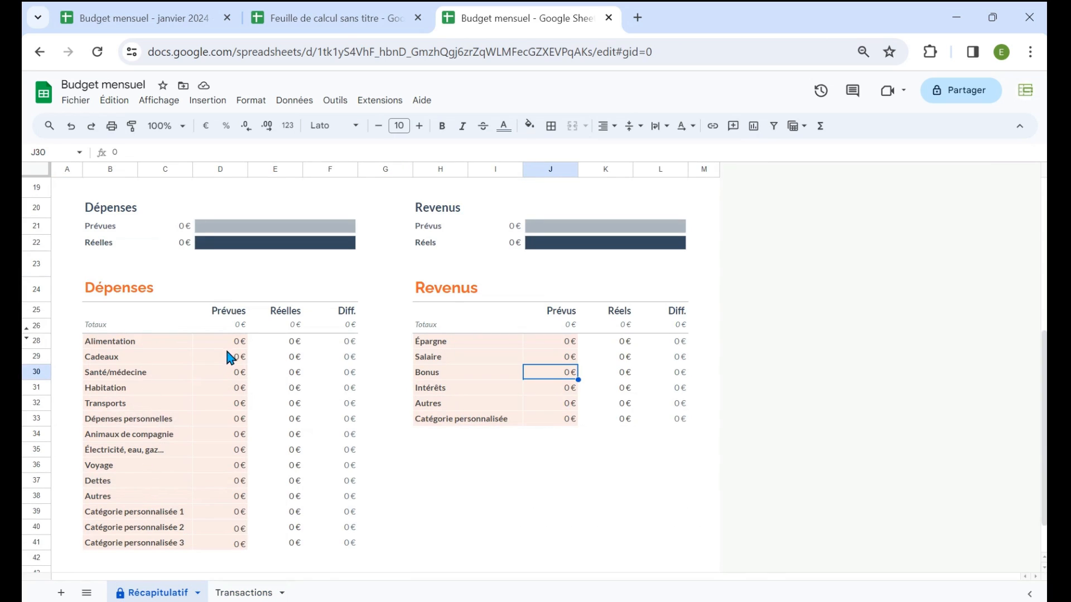
left_click_drag(229, 342, 199, 437)
left_click_drag(141, 341, 143, 479)
left_click_drag(221, 341, 207, 481)
left_click_drag(453, 343, 457, 406)
left_click_drag(557, 341, 564, 391)
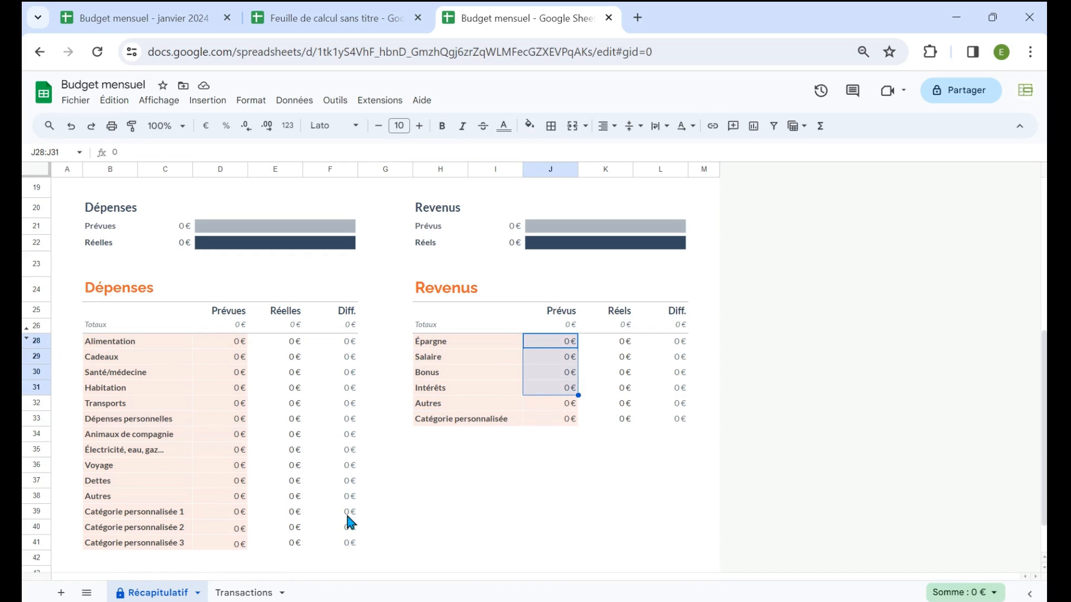
left_click(241, 593)
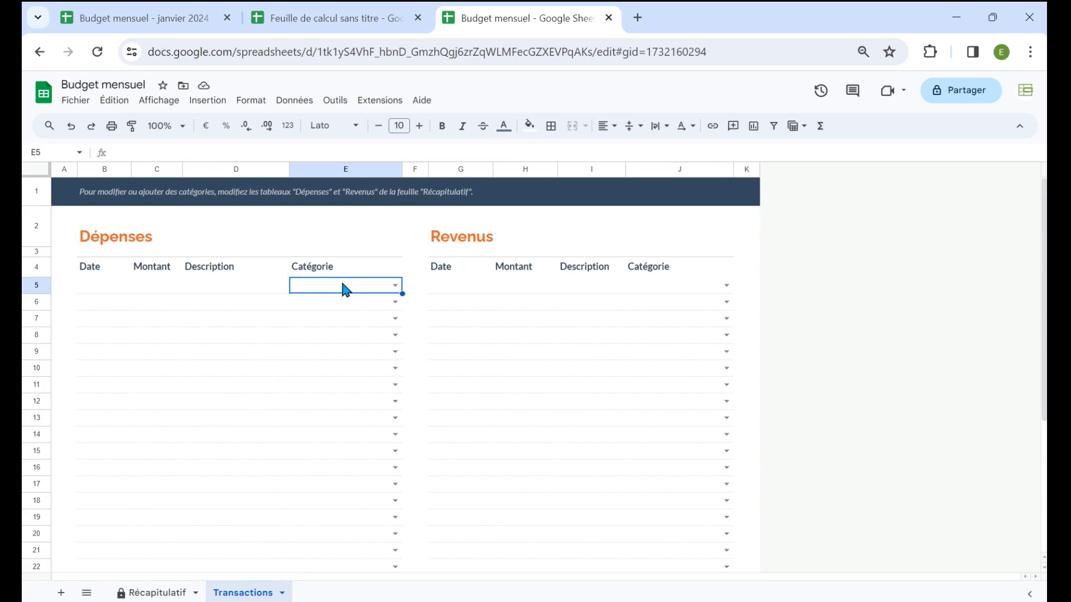
left_click(395, 290)
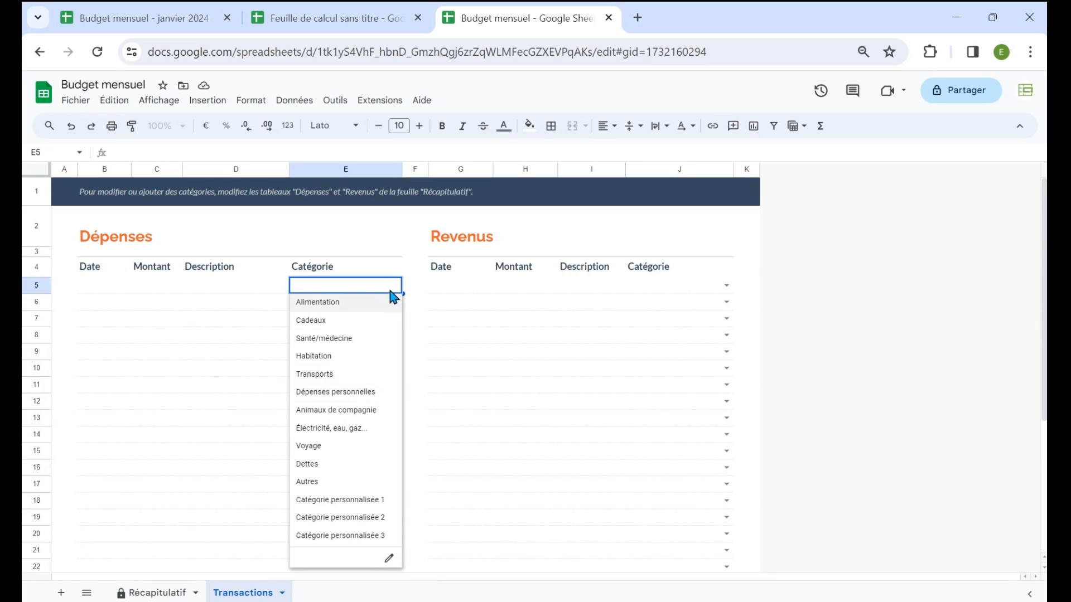
left_click(422, 308)
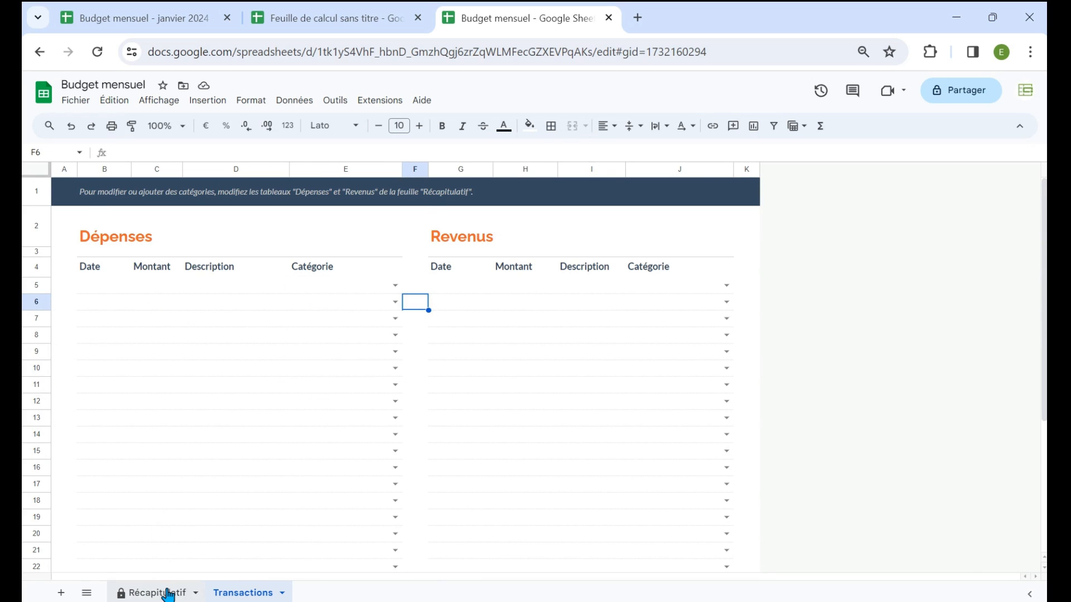
left_click(142, 593)
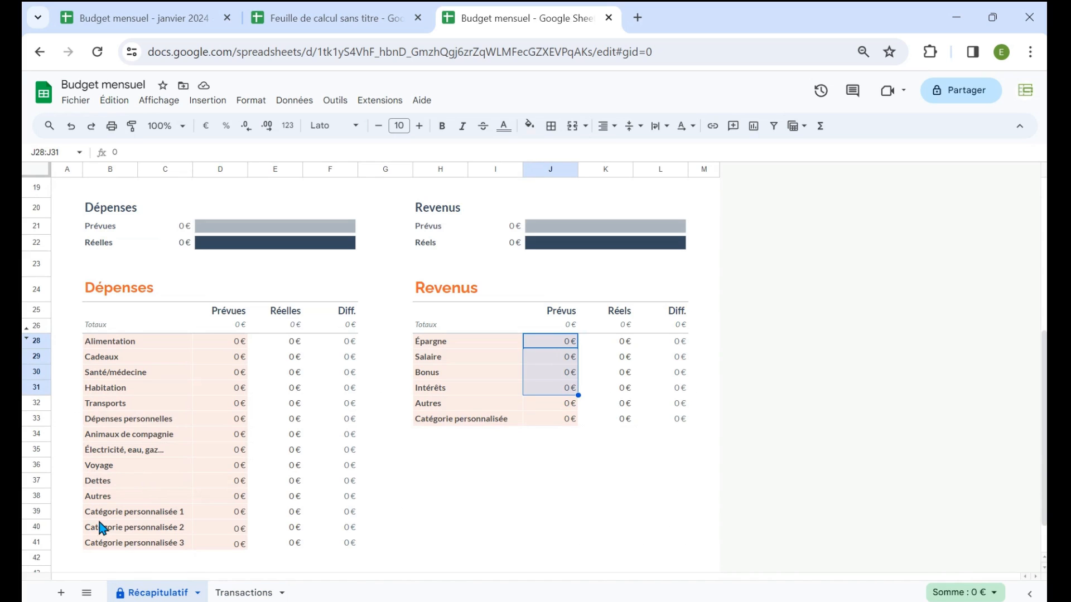
scroll(100, 529, "up", 1)
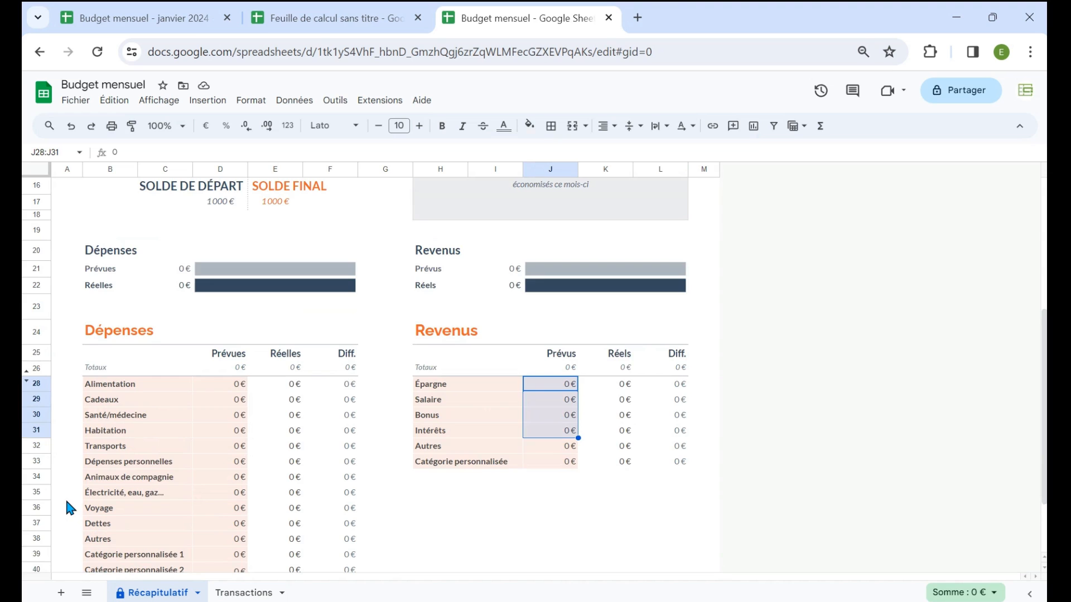
scroll(67, 502, "up", 3)
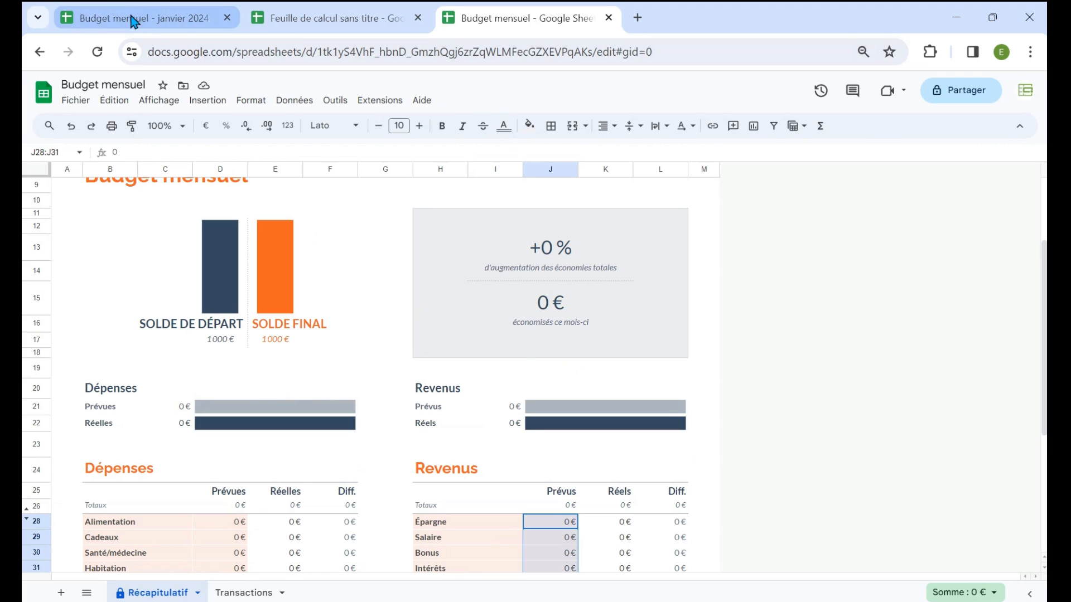
Open the Budget mensuel - janvier 2024 spreadsheet and examine its starting balance and its recorded expense and income transactions
left_click(134, 20)
scroll(132, 357, "down", 1)
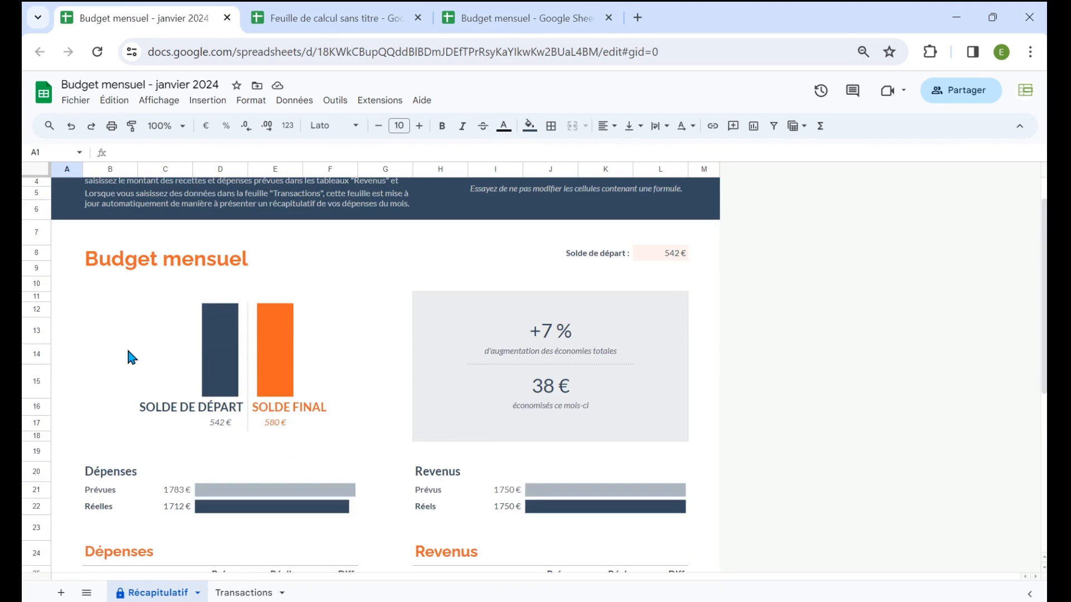
scroll(132, 358, "down", 1)
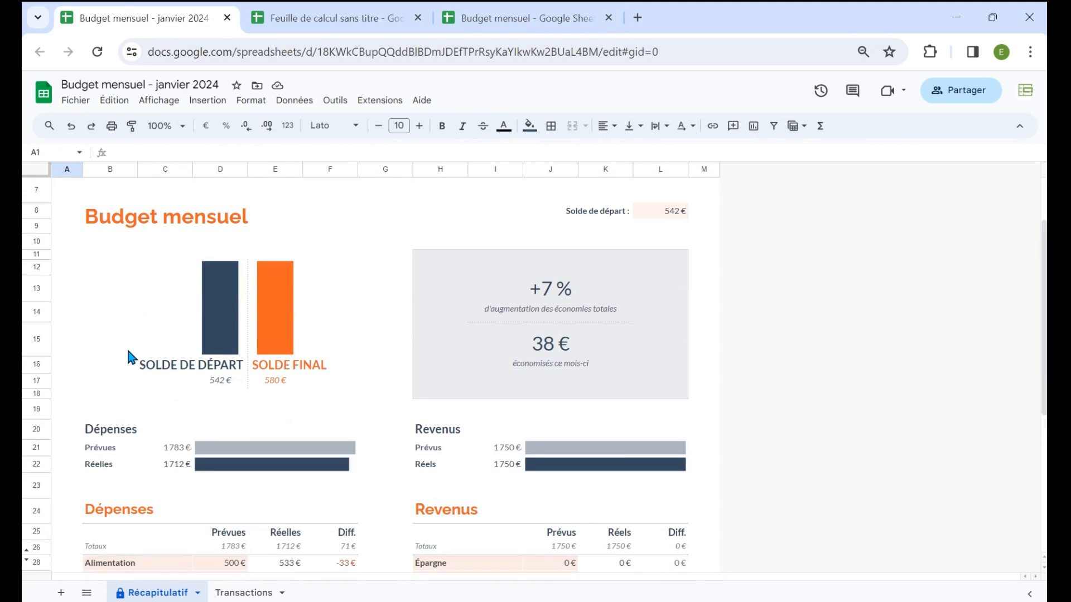
left_click(683, 213)
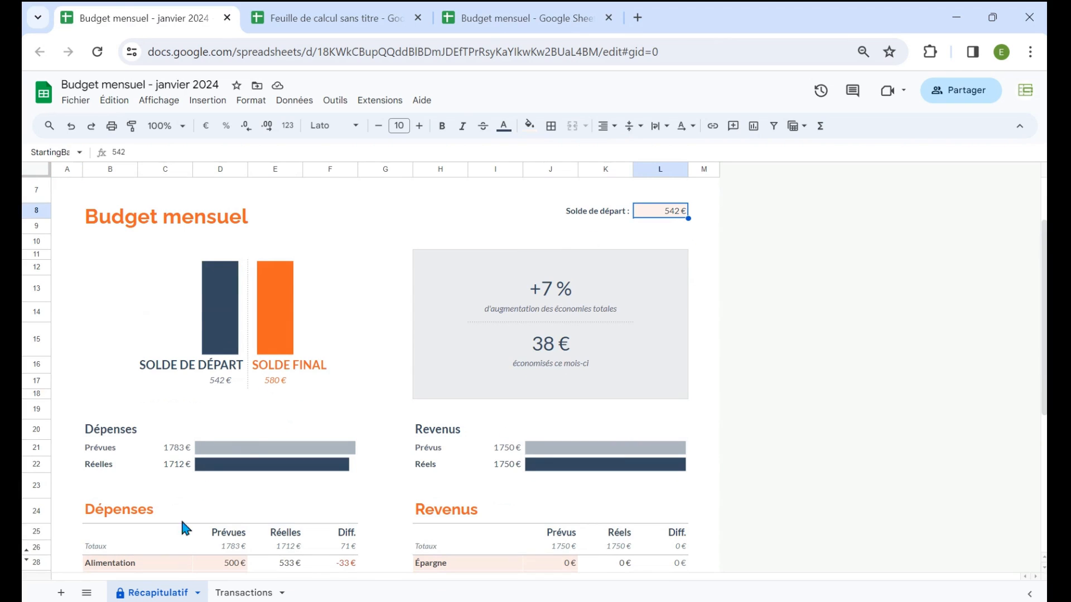
left_click(243, 592)
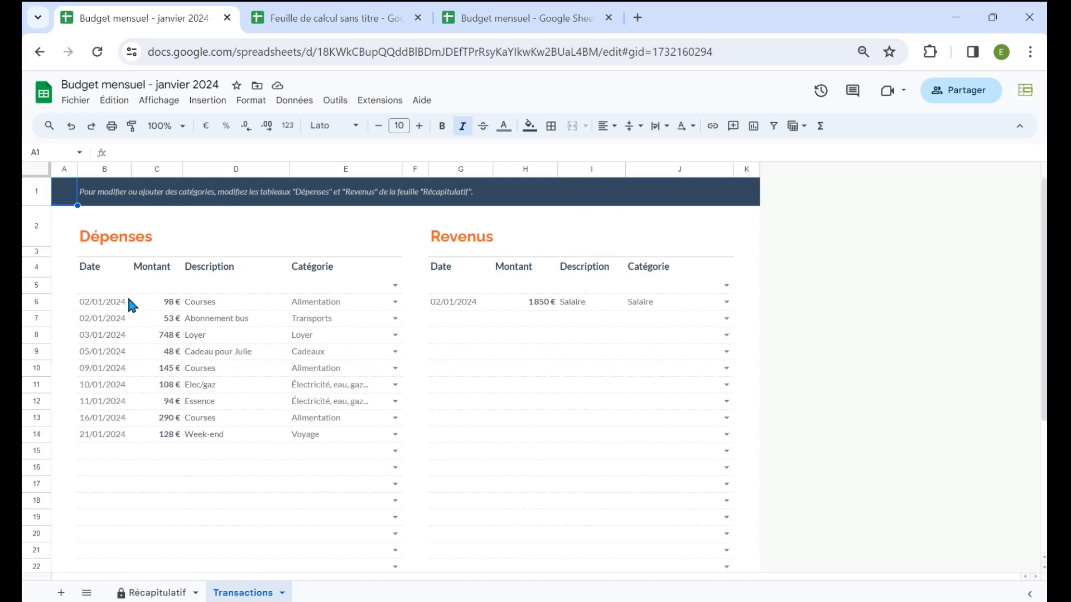
left_click(237, 304)
left_click(240, 321)
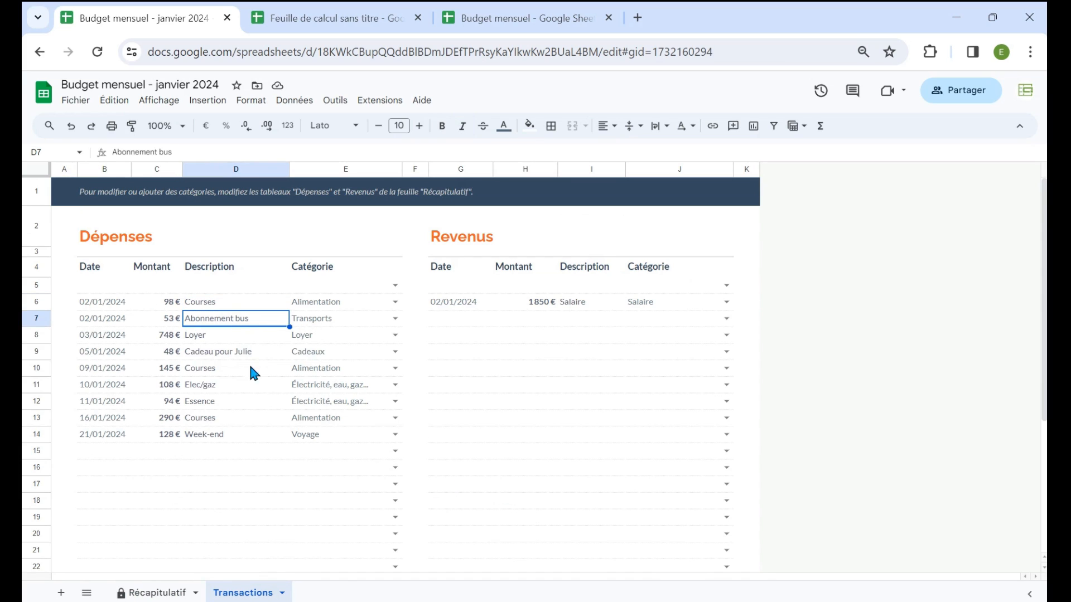
left_click(229, 337)
left_click(580, 302)
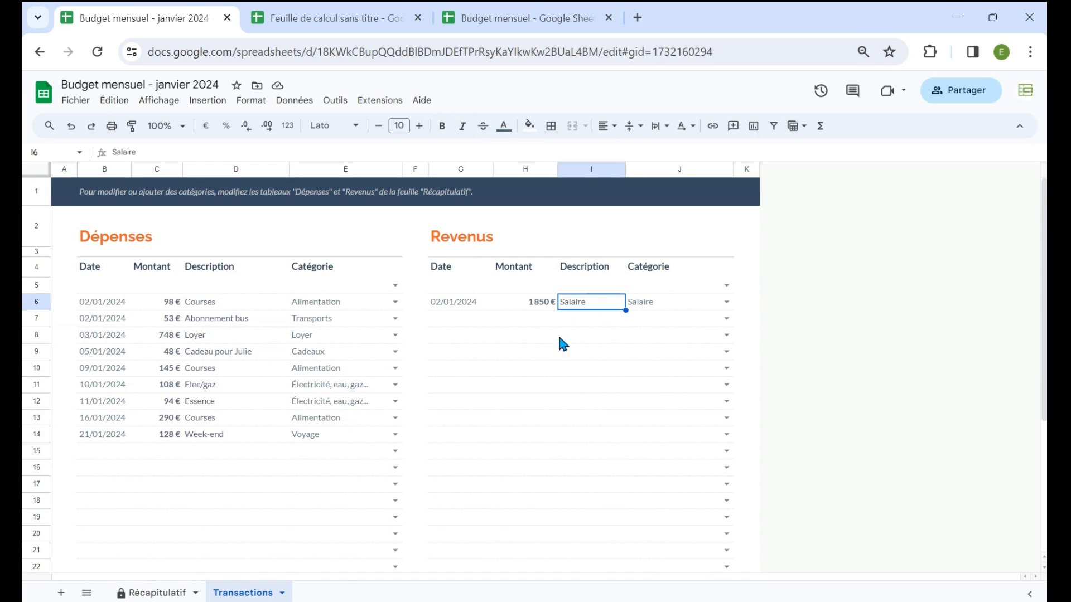
Examine the January Récapitulatif sheet, comparing planned and actual expenses and income, including the total expense difference
left_click(157, 594)
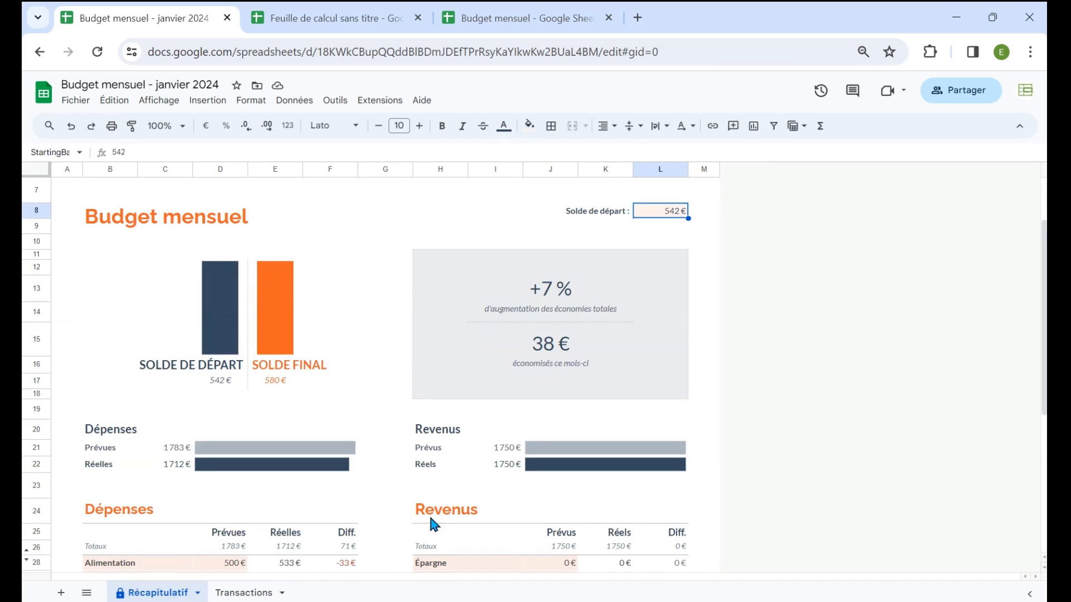
scroll(113, 419, "down", 1)
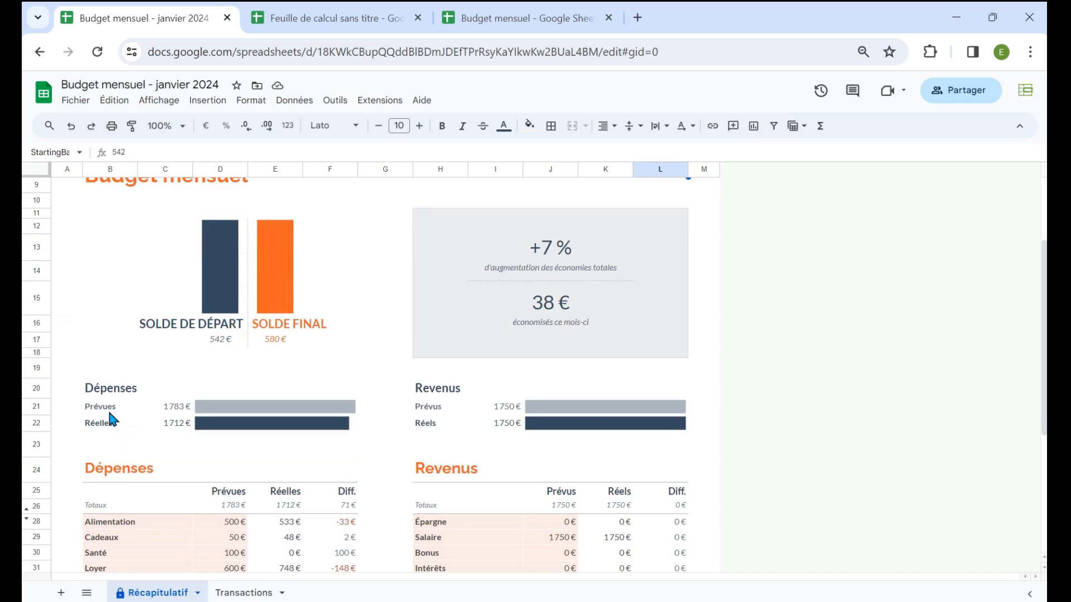
scroll(113, 420, "down", 1)
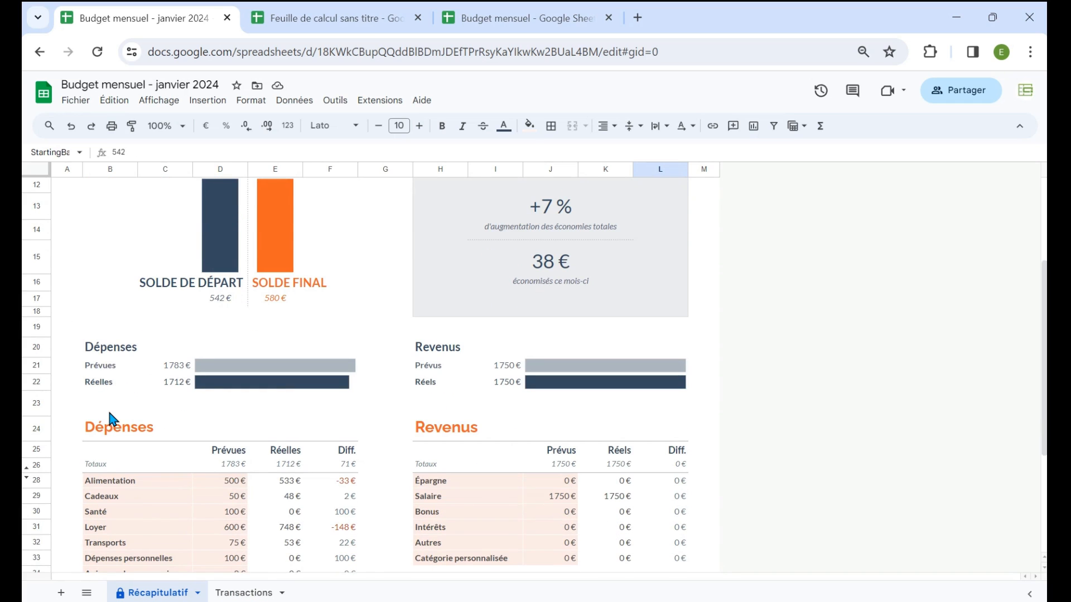
scroll(168, 318, "up", 1)
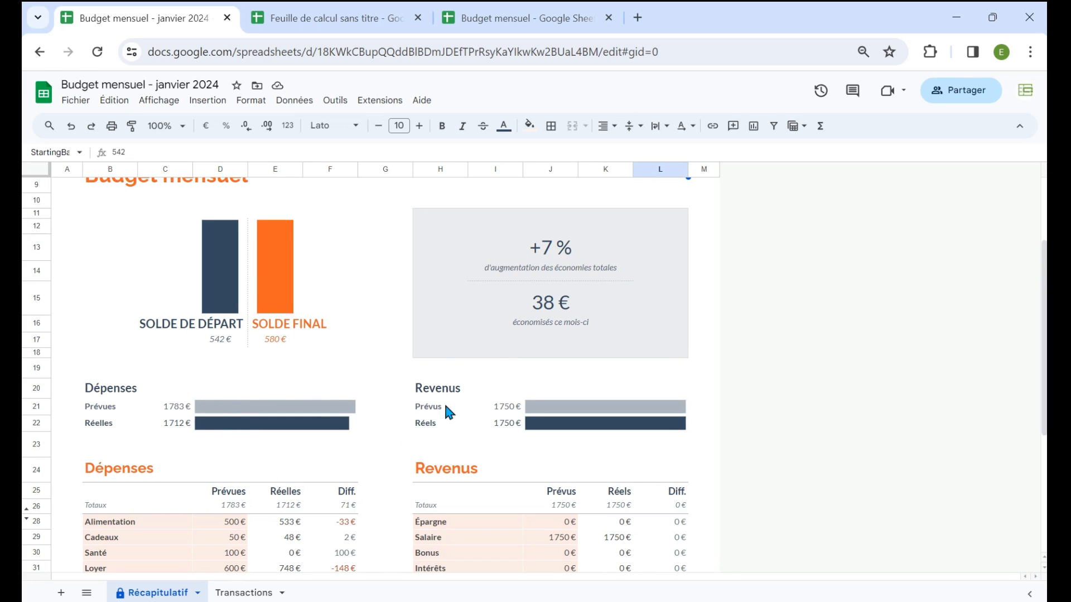
scroll(335, 380, "down", 3)
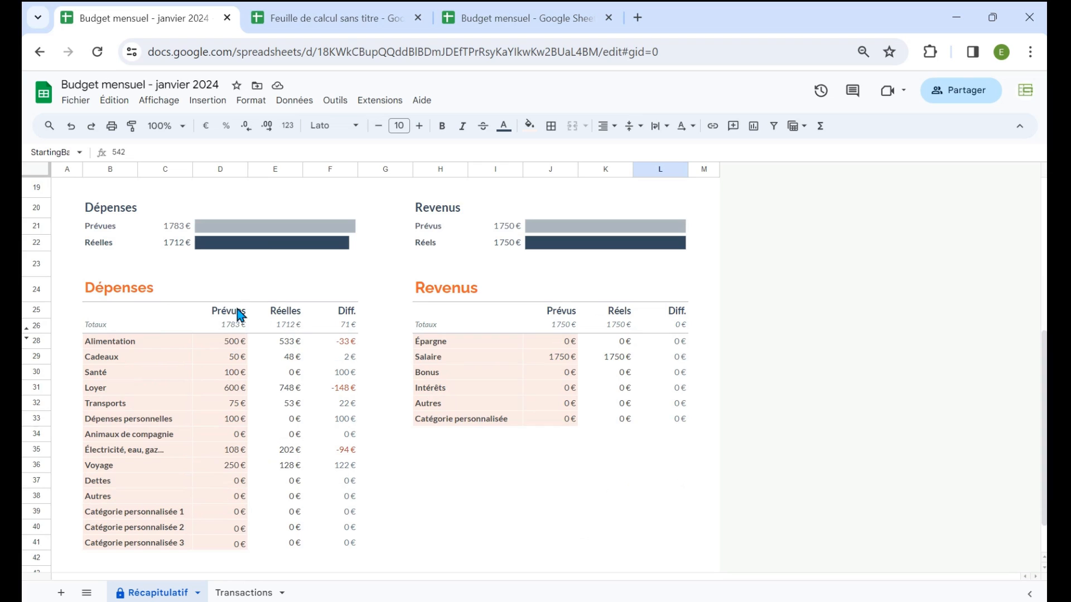
left_click(344, 325)
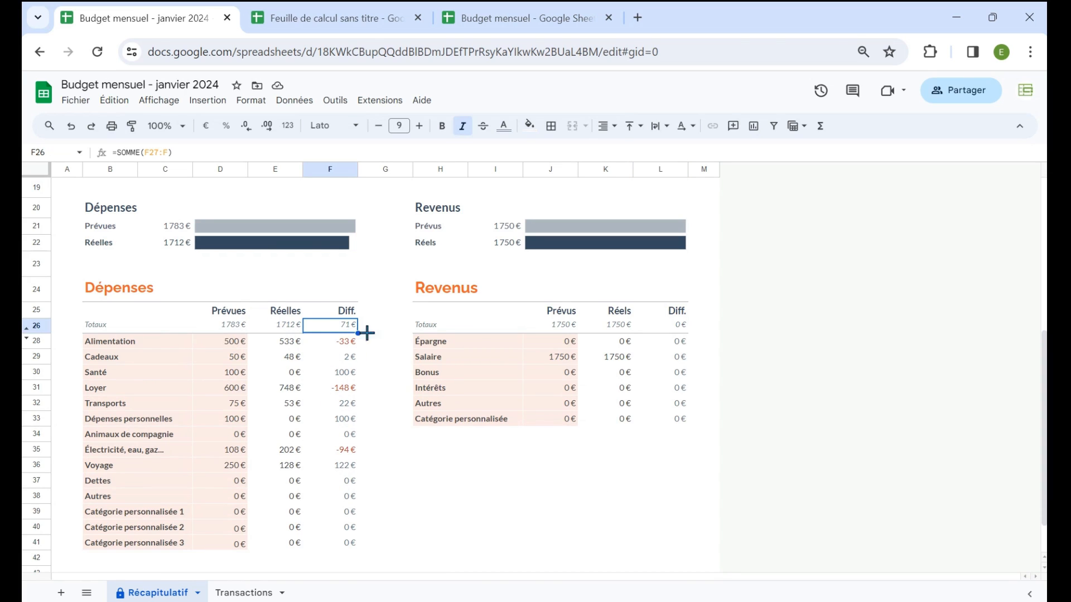
scroll(534, 420, "up", 5)
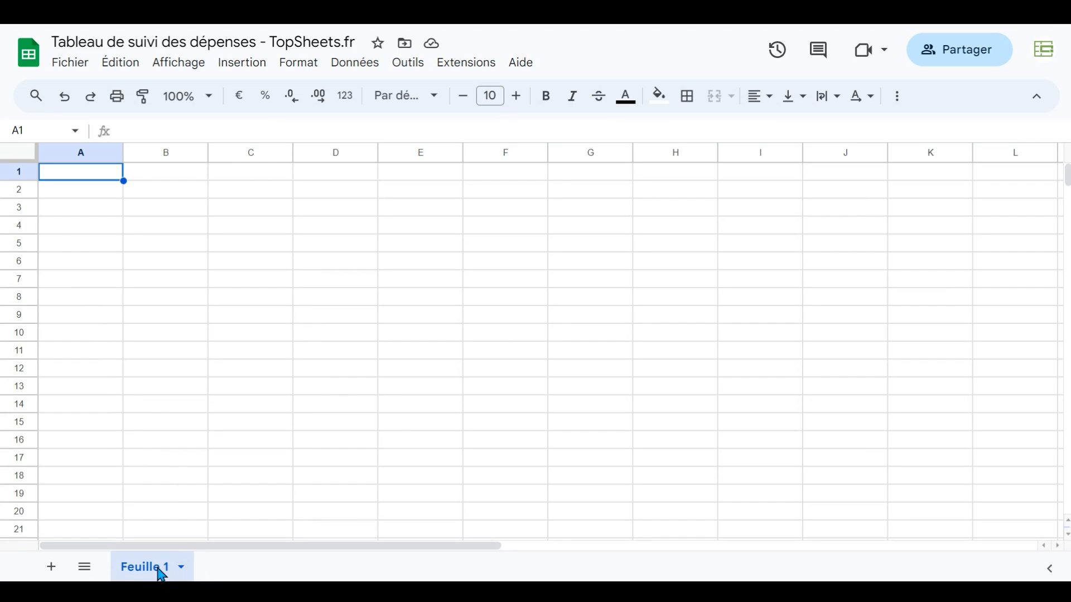
Add a second sheet to the spreadsheet and rename Feuille 1 as "Synthèse des dépenses"
left_click(56, 575)
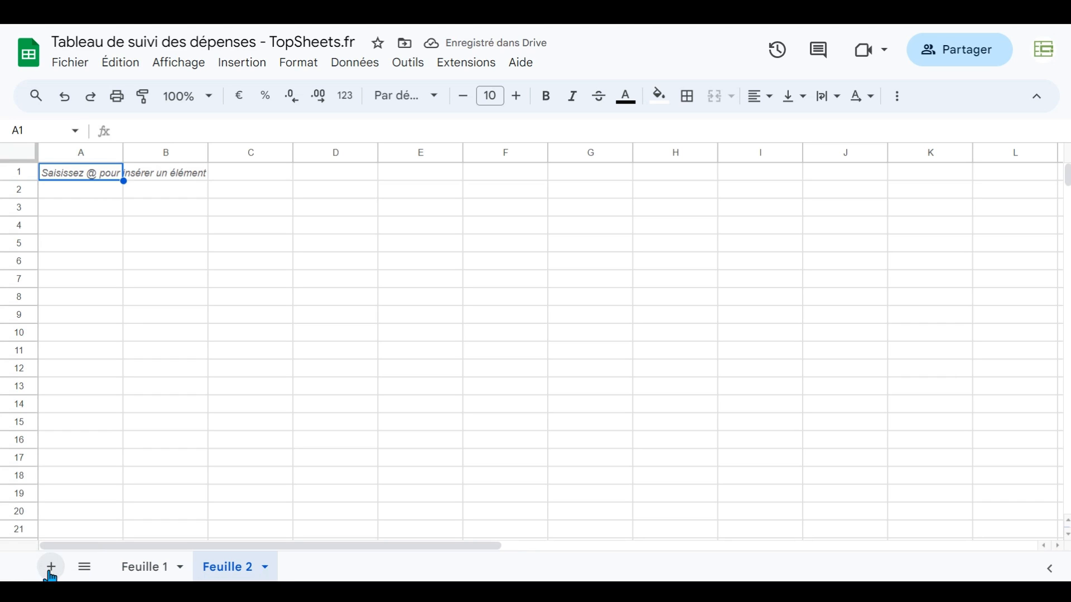
right_click(153, 575)
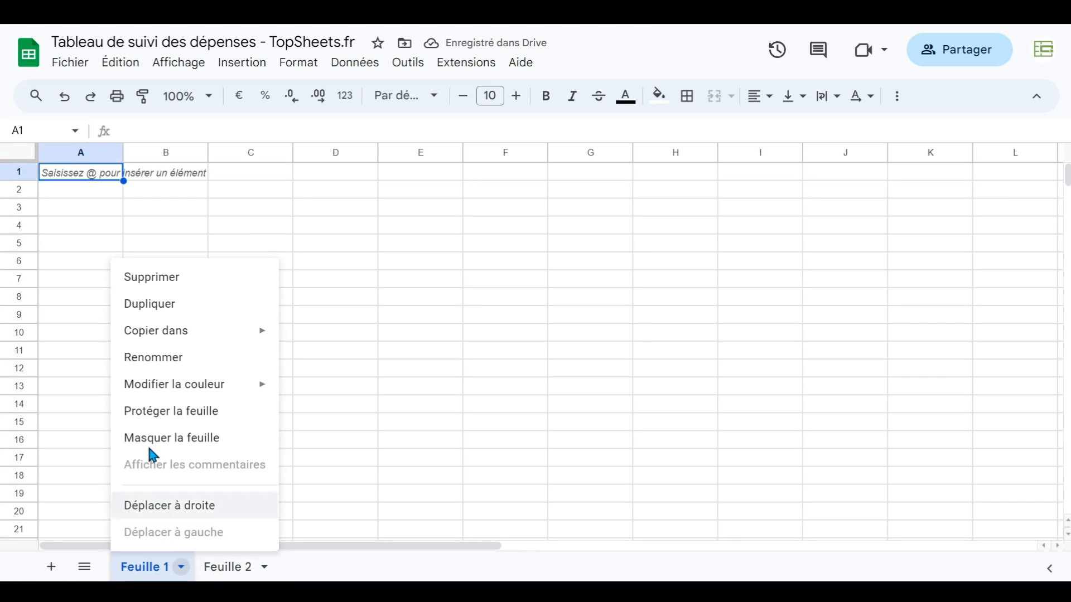
left_click(157, 361)
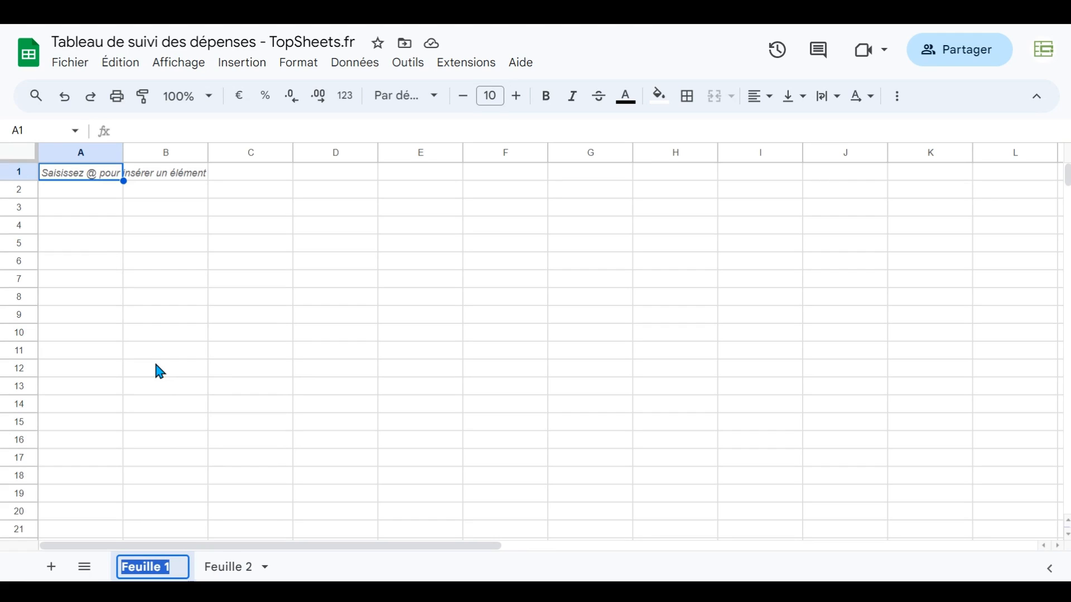
type("Synthèse de")
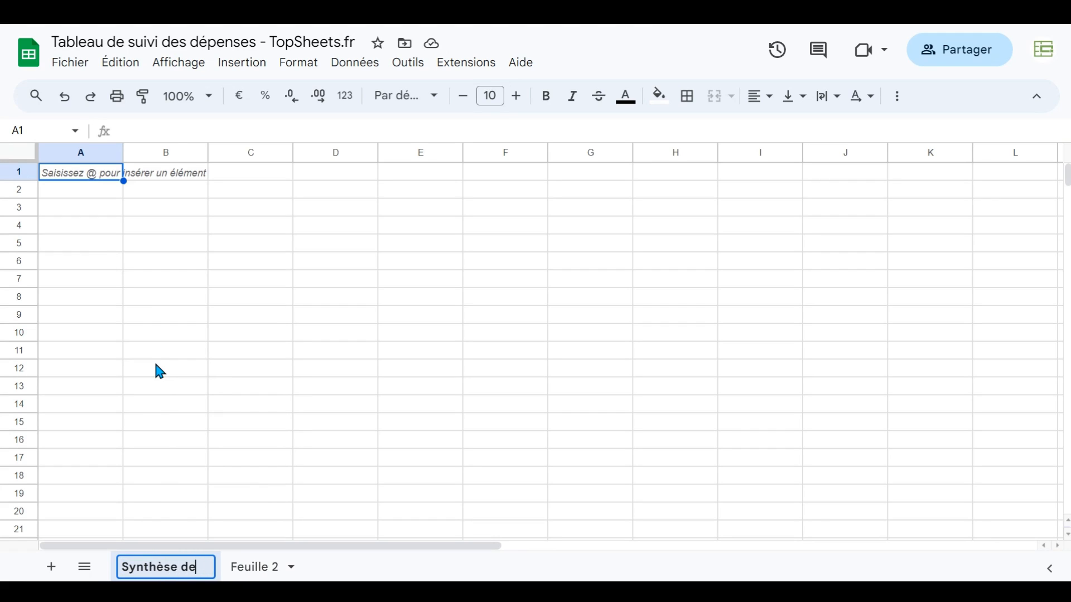
type("s dépenses")
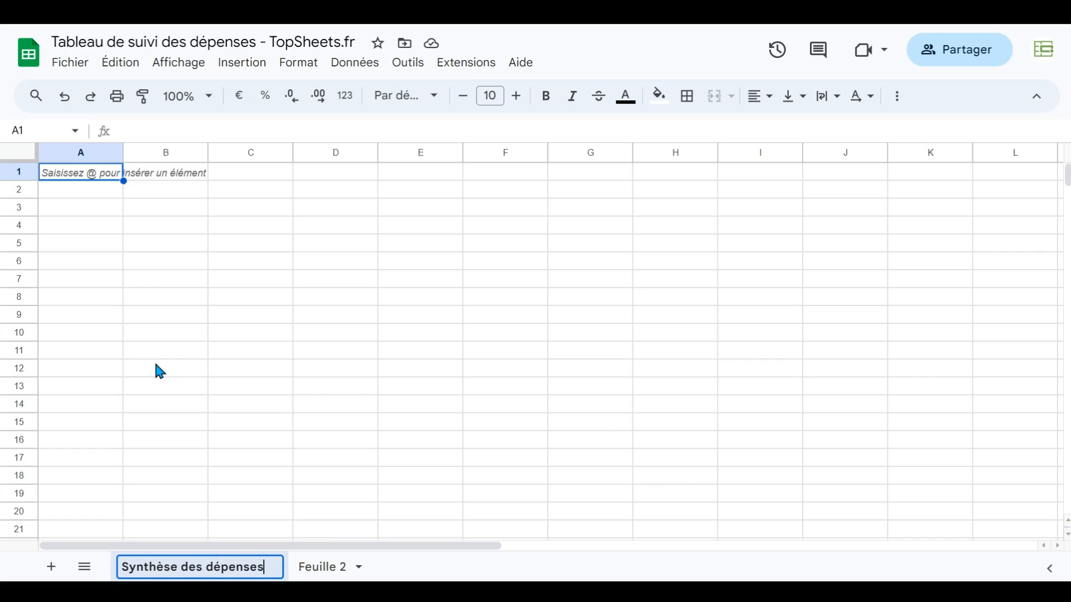
Rename the Feuille 2 sheet as "janvier 2024"
left_click(335, 567)
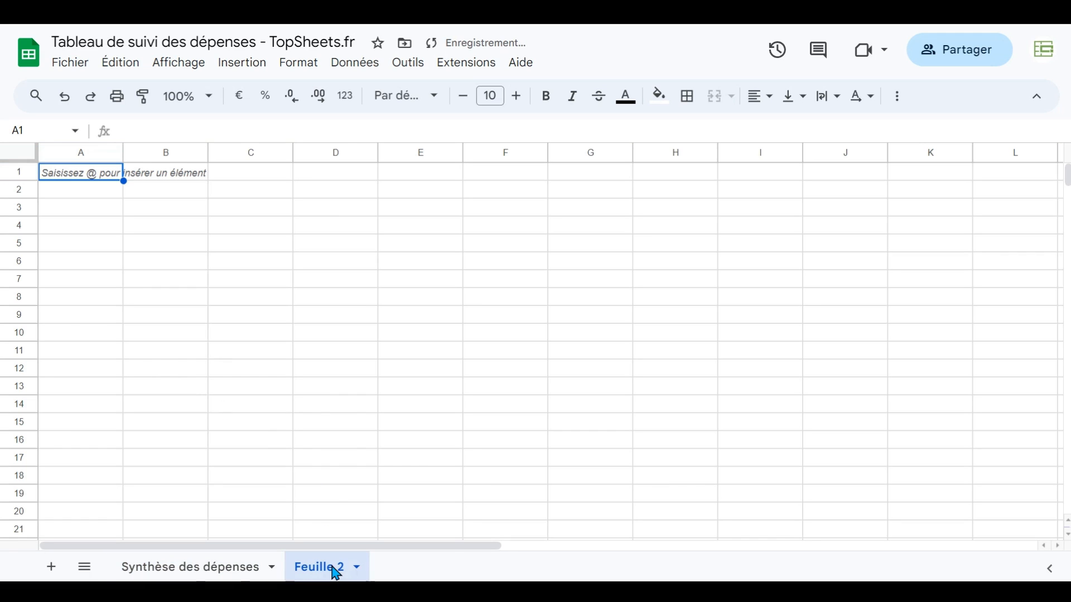
right_click(334, 569)
left_click(330, 362)
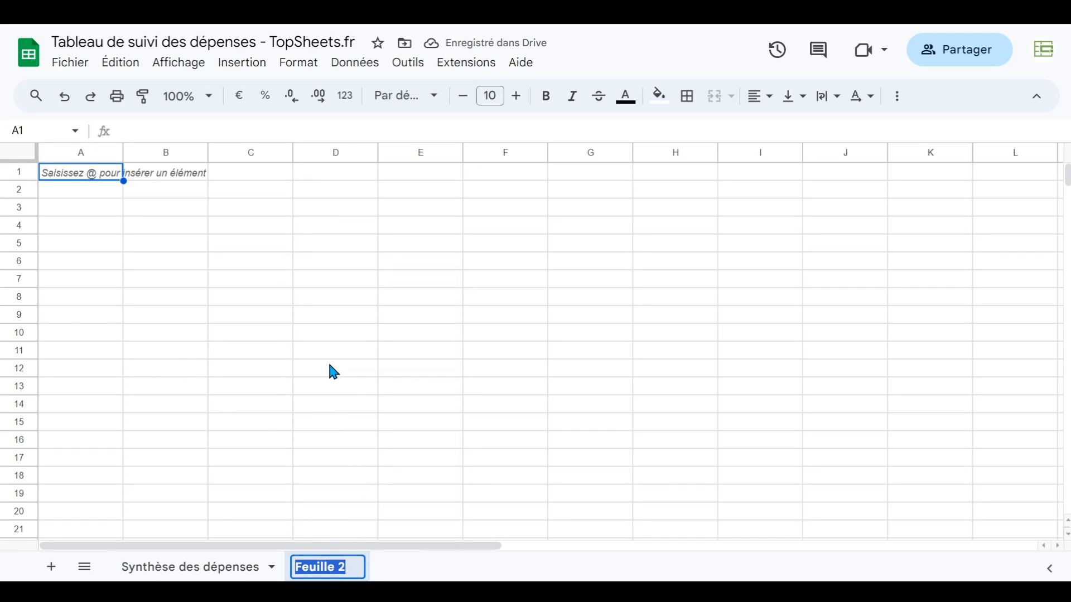
type("janvier 2024")
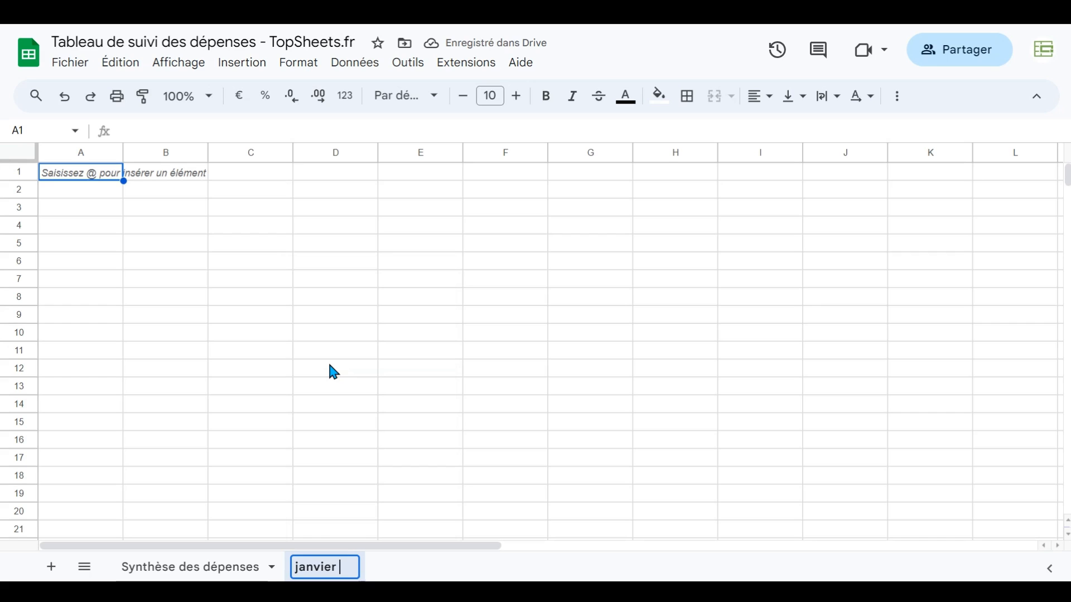
key("Return")
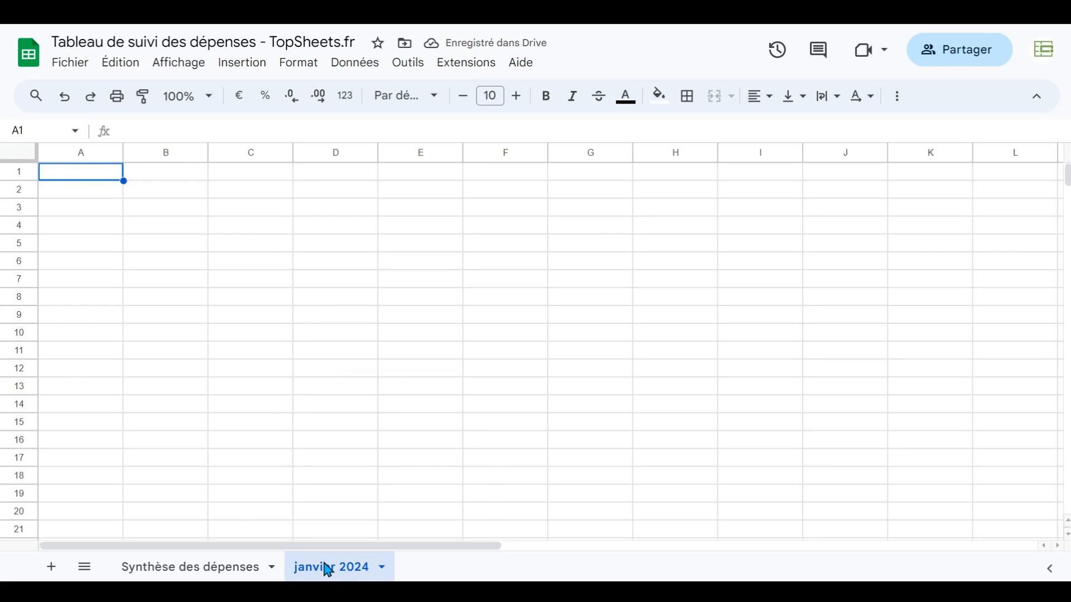
Enter the title "Dépenses" in C1 of the janvier 2024 sheet and merge cells C1:F1
left_click(257, 181)
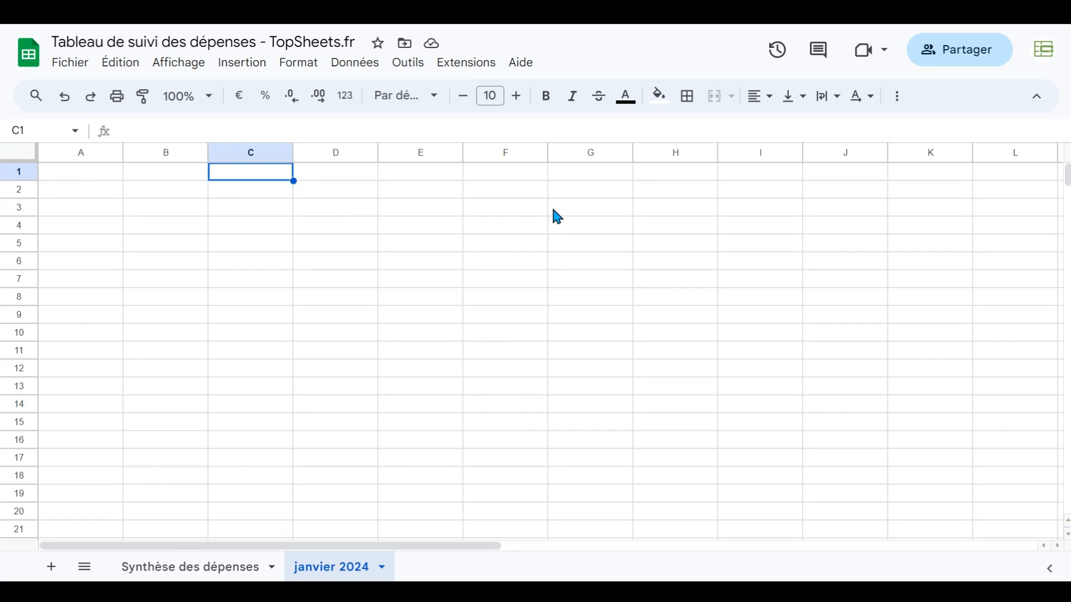
type("Dépenses")
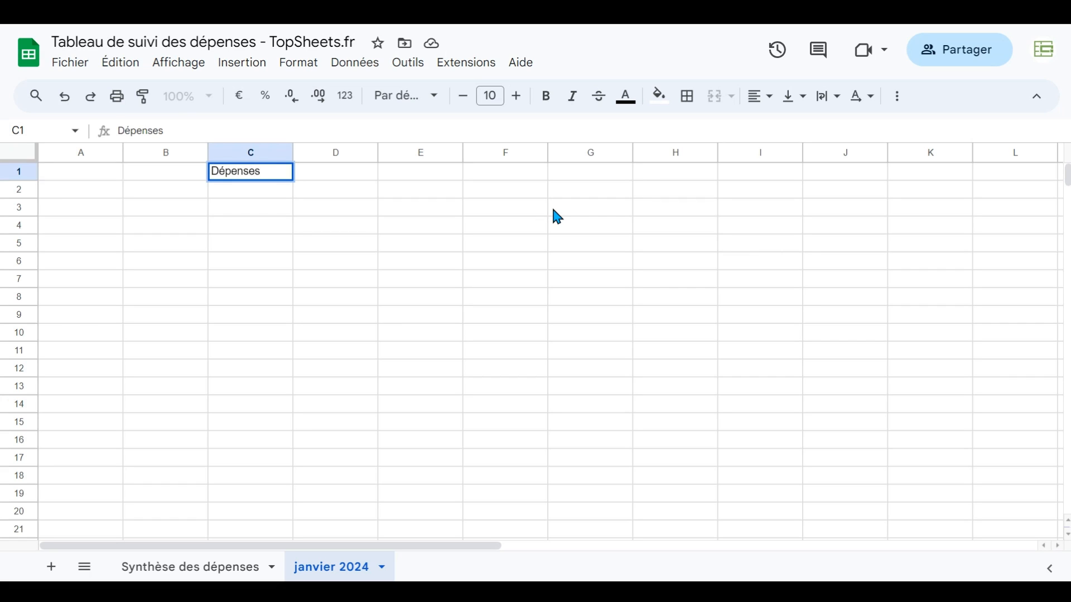
key("Return")
key("Up")
key("shift+Right")
key("shift+Right")
key("shift+Right")
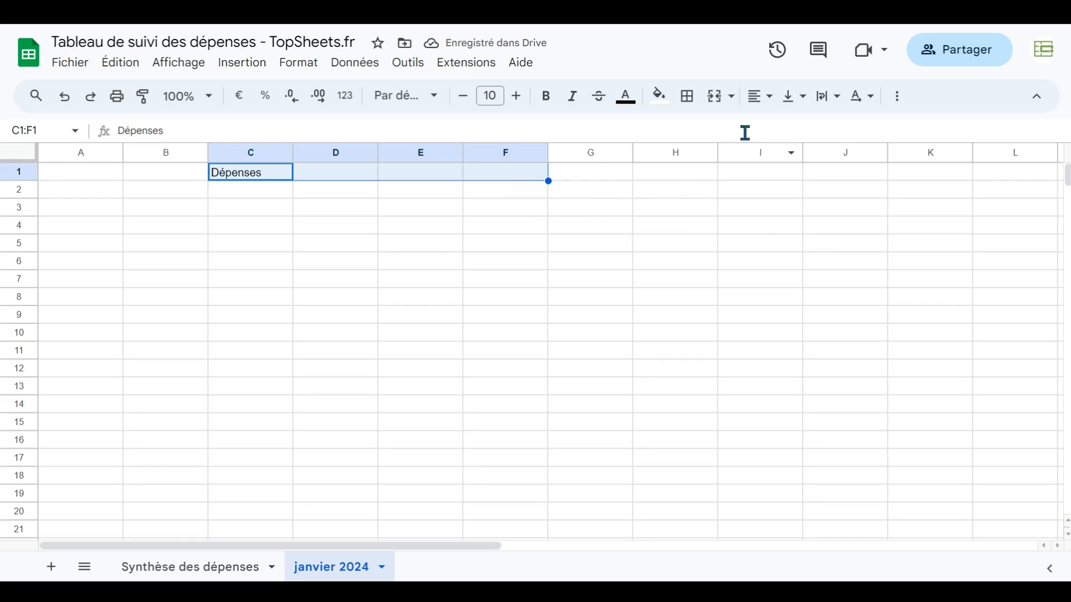
left_click(716, 97)
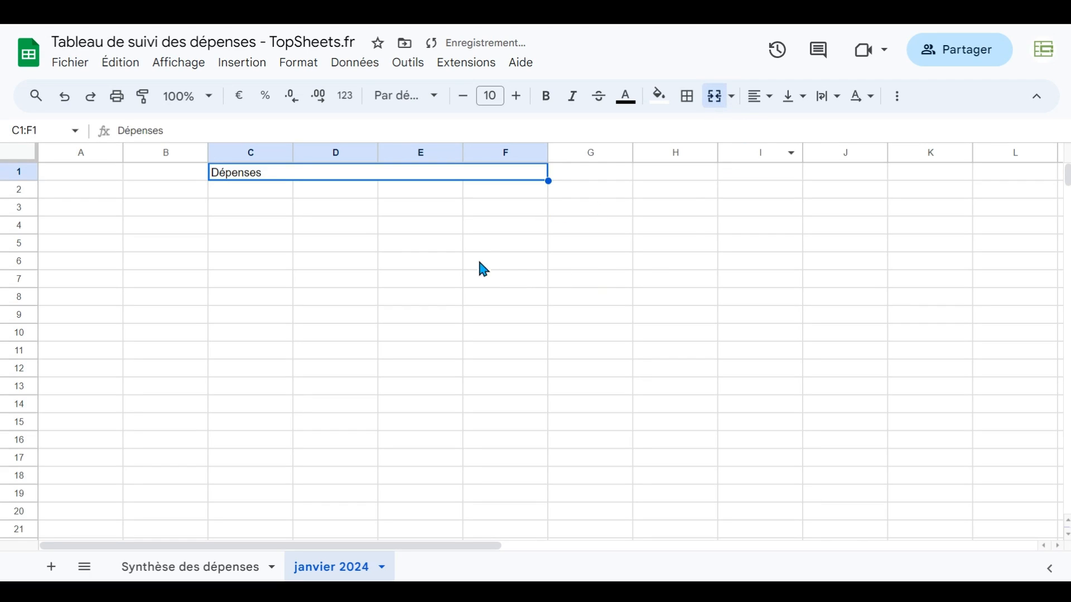
Set the font size of the merged Dépenses title to 16
left_click(490, 96)
type("16")
key("Return")
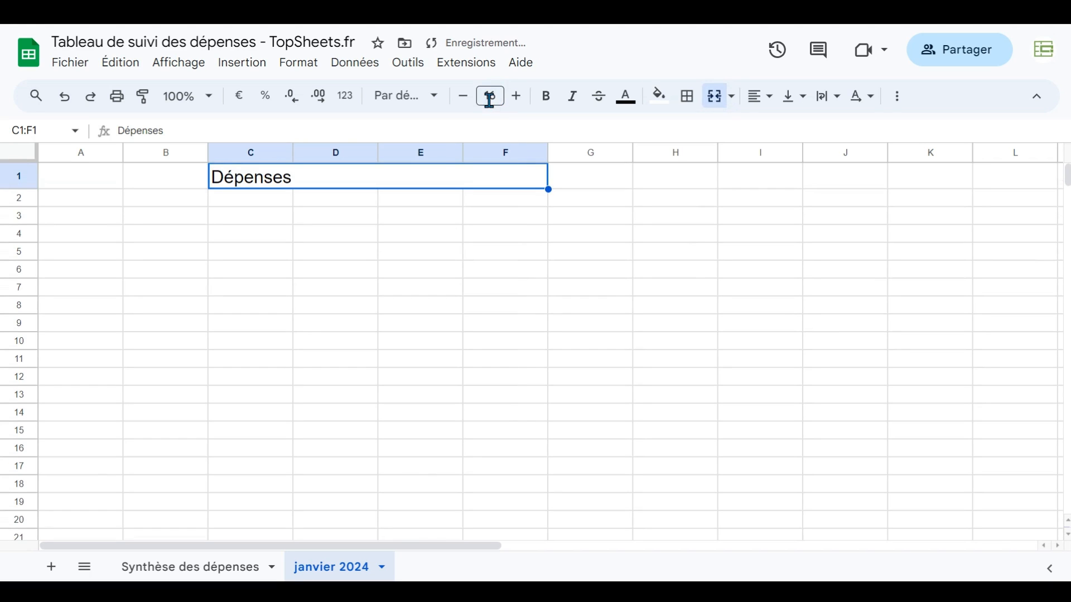
Copy the Dépenses title block to I1:L1 and replace the copied text with "Revenus"
key("ctrl+c")
key("Right")
key("Right")
key("Right")
key("ctrl+v")
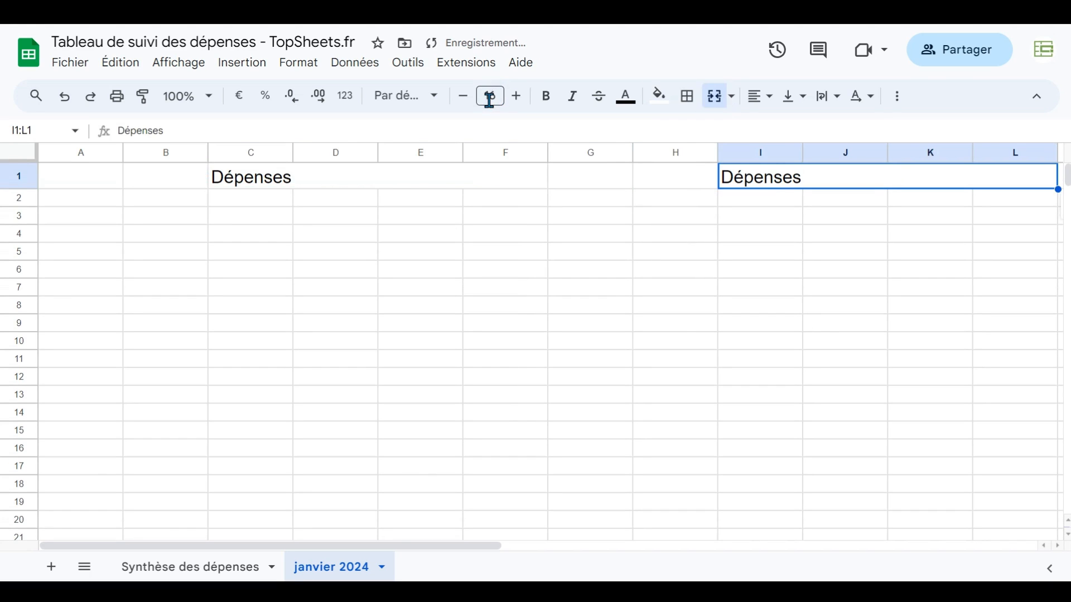
type("Revenus")
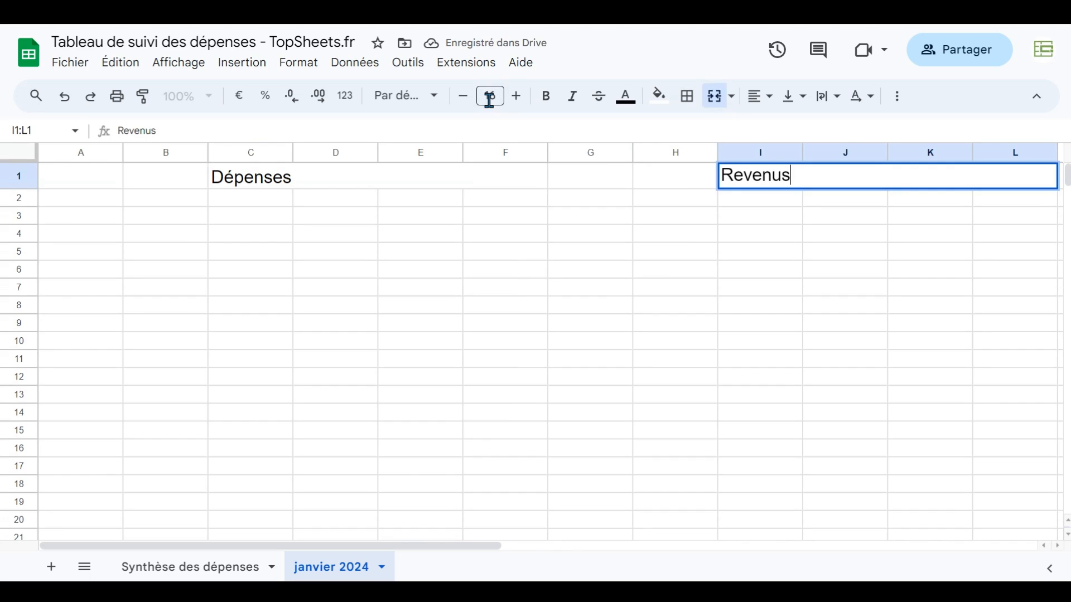
key("Return")
Change the text color of both the Dépenses and Revenus titles to dark blue
key("Up")
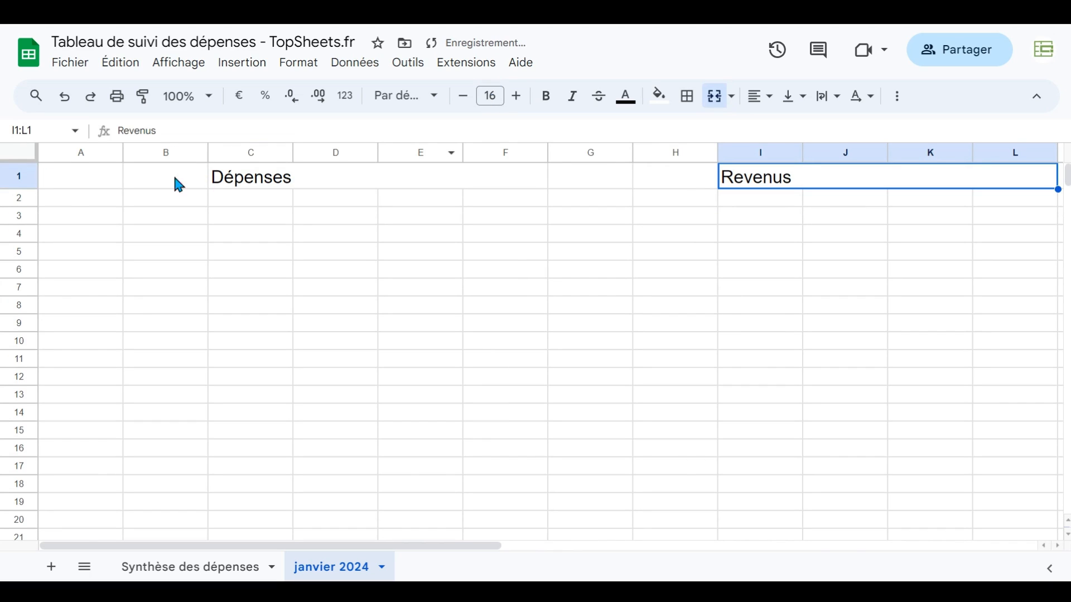
left_click(249, 178, "ctrl")
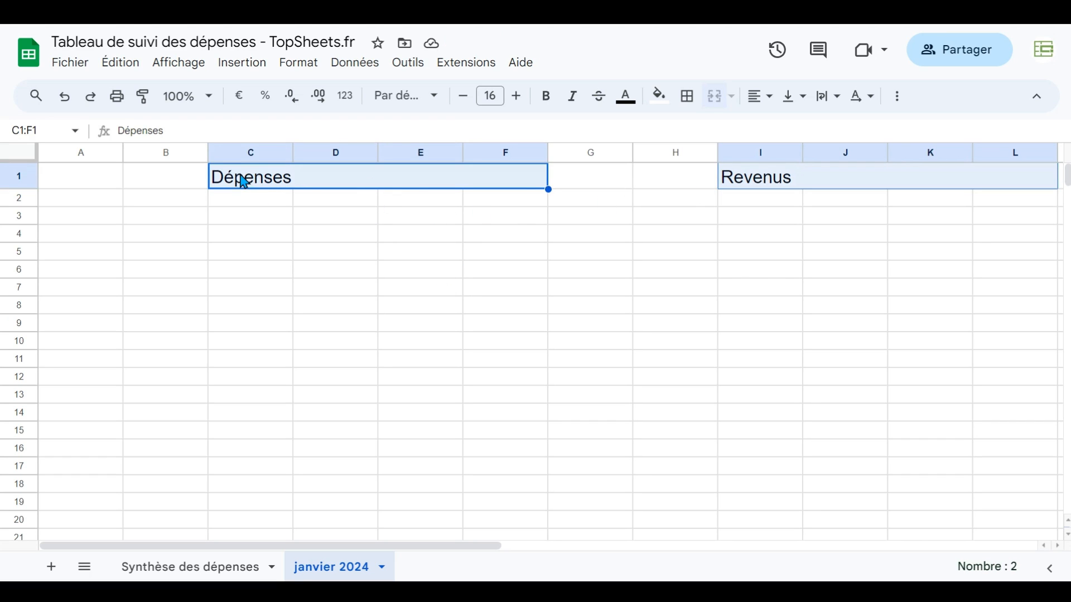
left_click(798, 182)
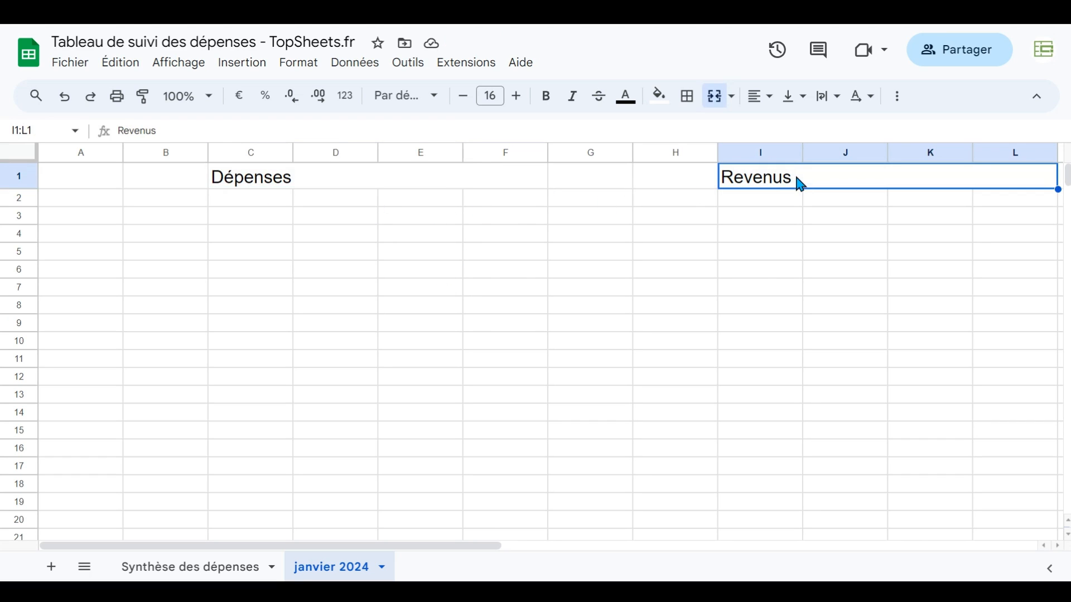
left_click(264, 183, "ctrl")
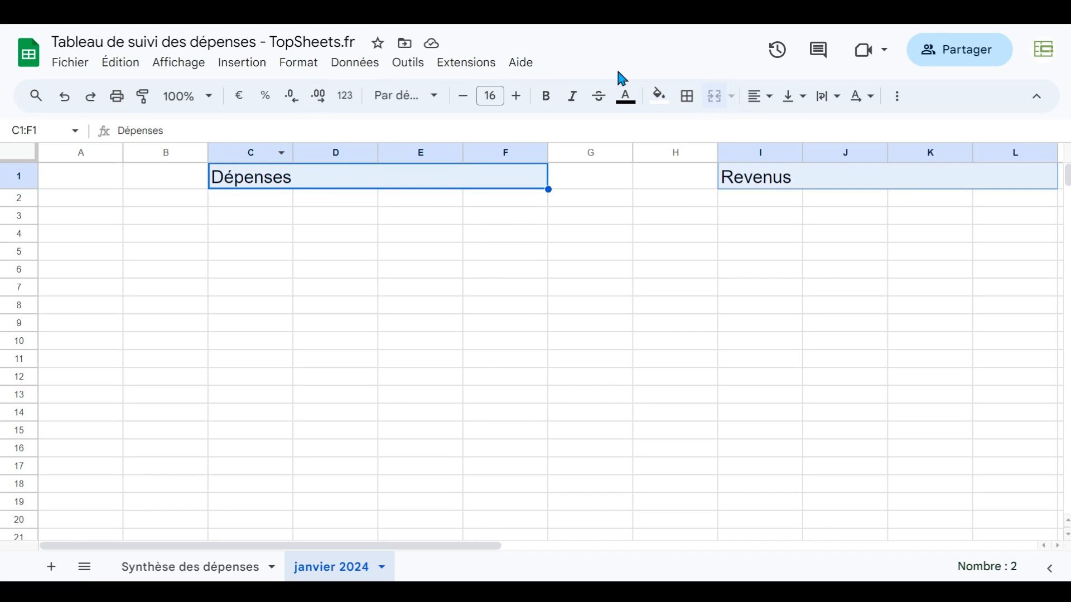
left_click(628, 98)
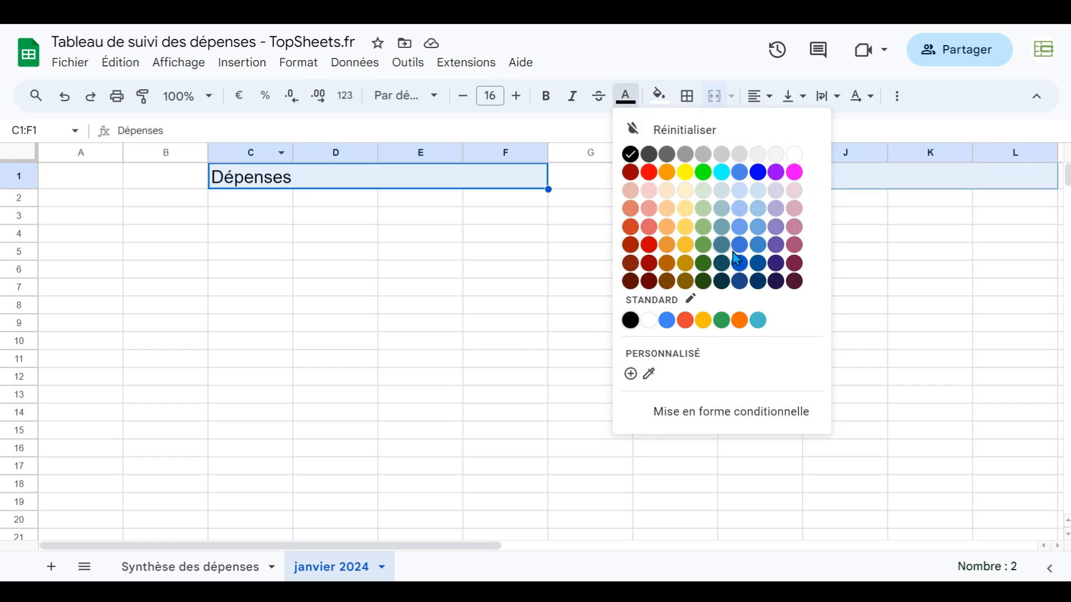
left_click(756, 262)
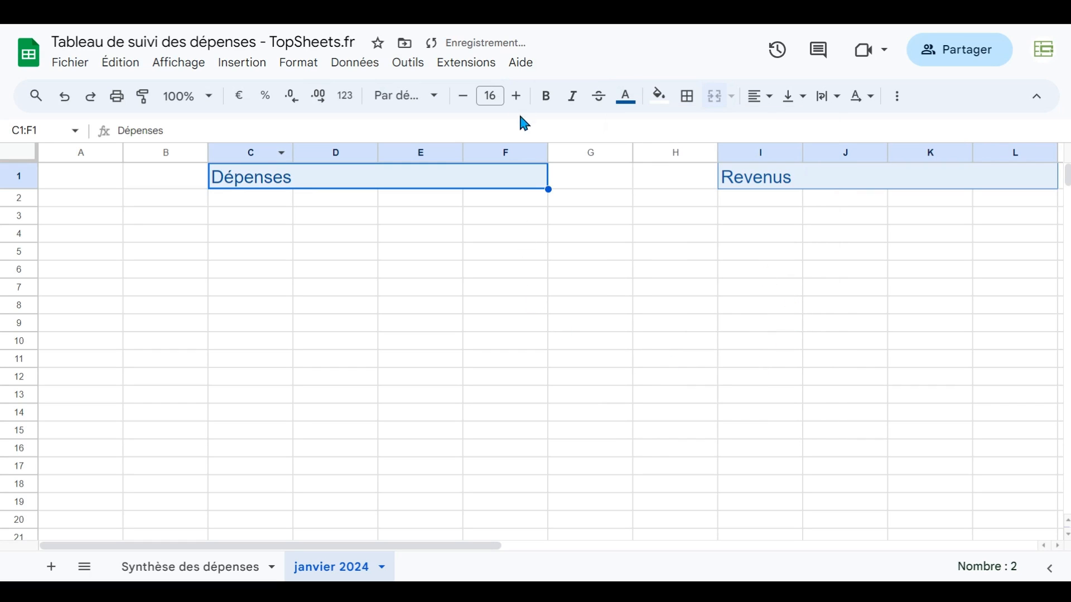
Make the Dépenses and Revenus titles bold and center them horizontally in their merged cells
left_click(553, 109)
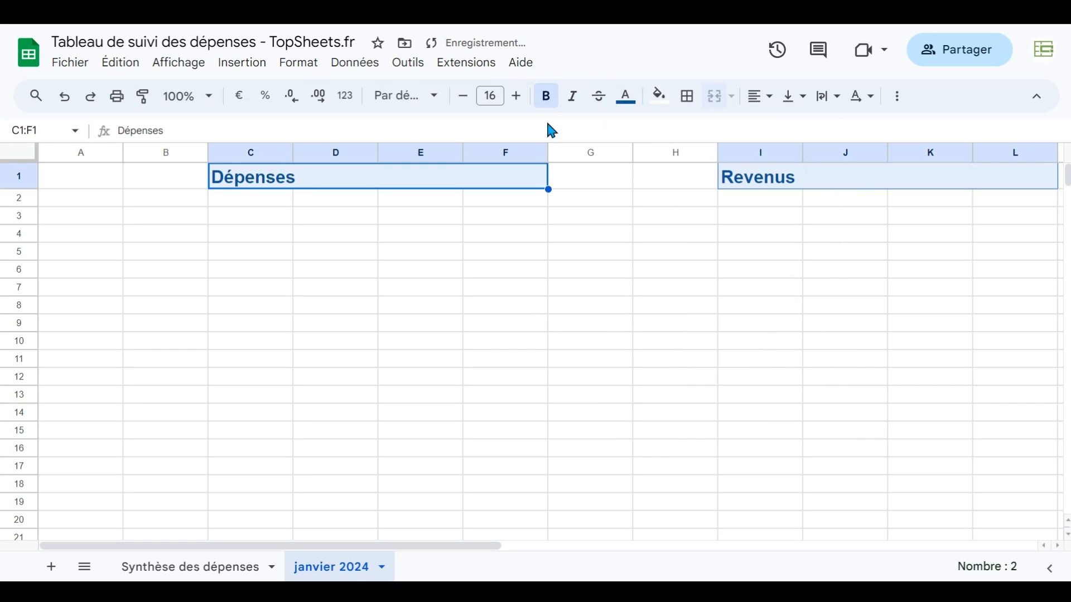
left_click(771, 101)
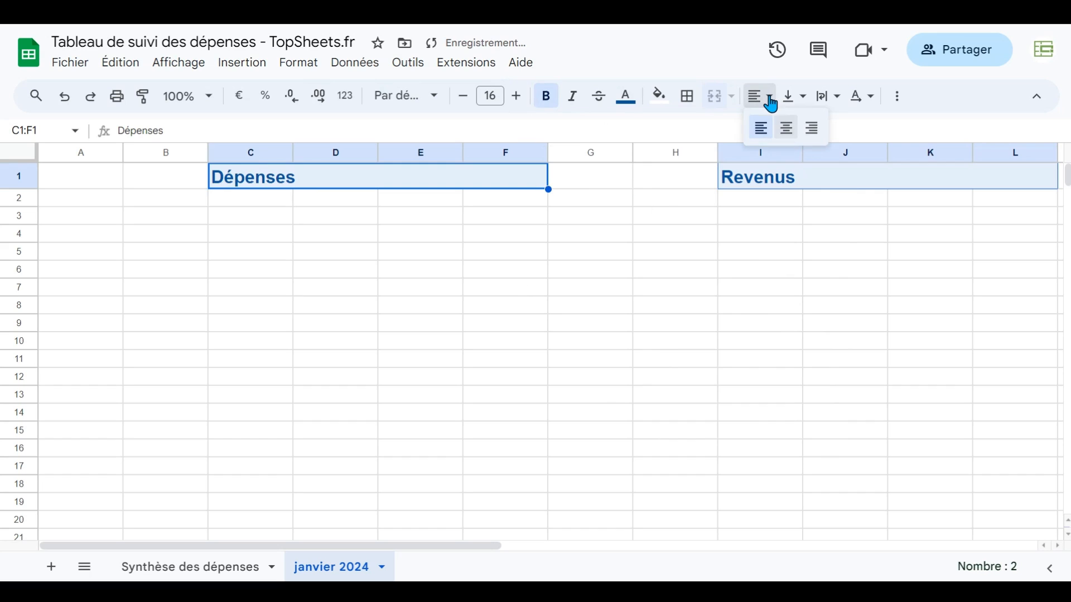
left_click(786, 129)
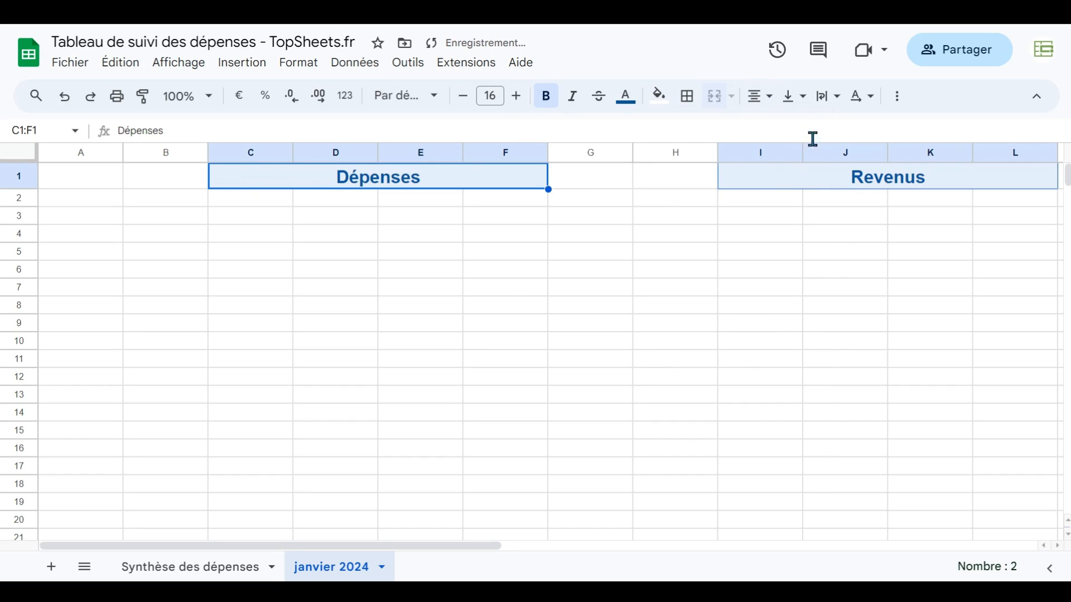
Enter the column headers Date, Montant, Description and Catégorie in C2:F2 under the Dépenses title
left_click(276, 207)
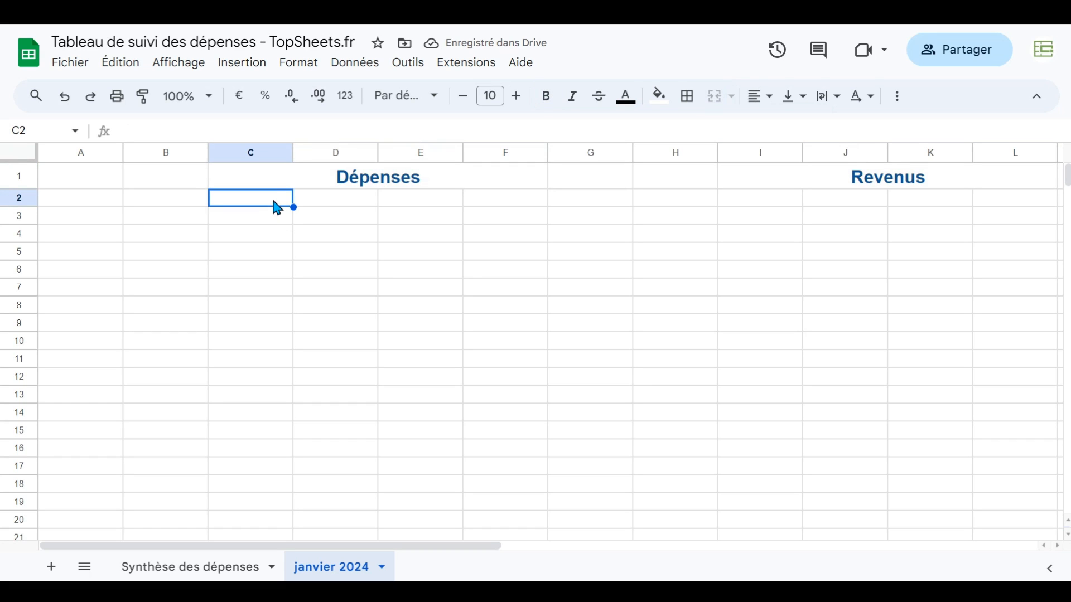
type("Date")
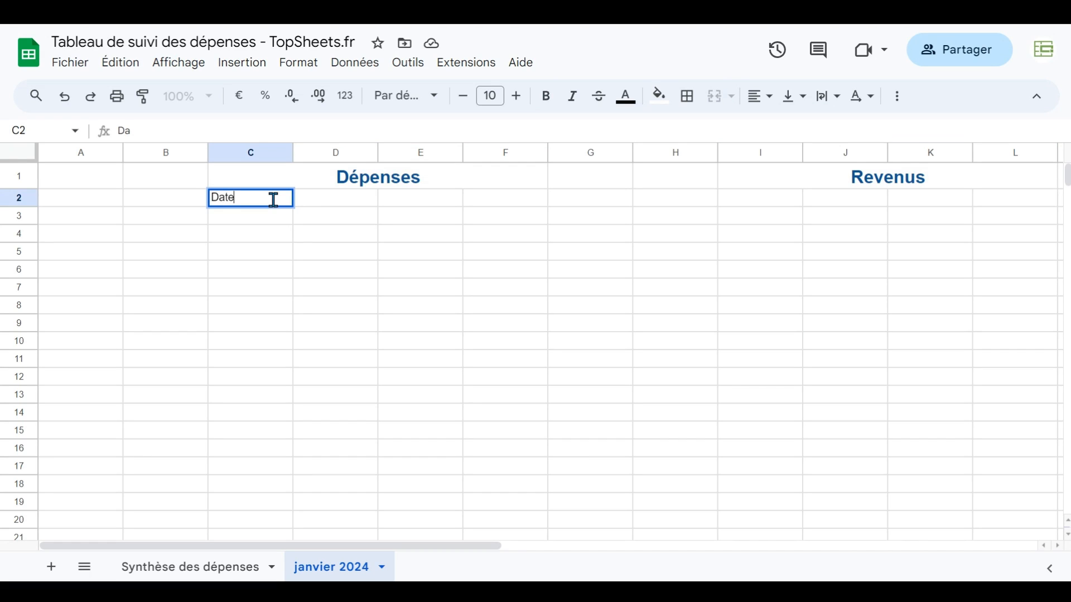
key("Tab")
type("Montant")
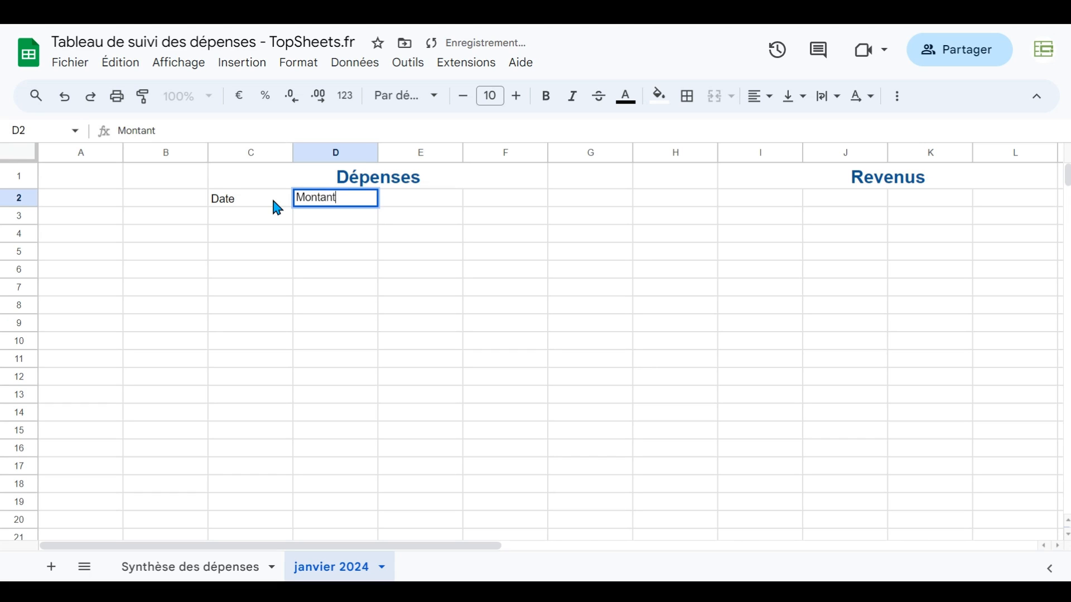
key("Tab")
type("Des")
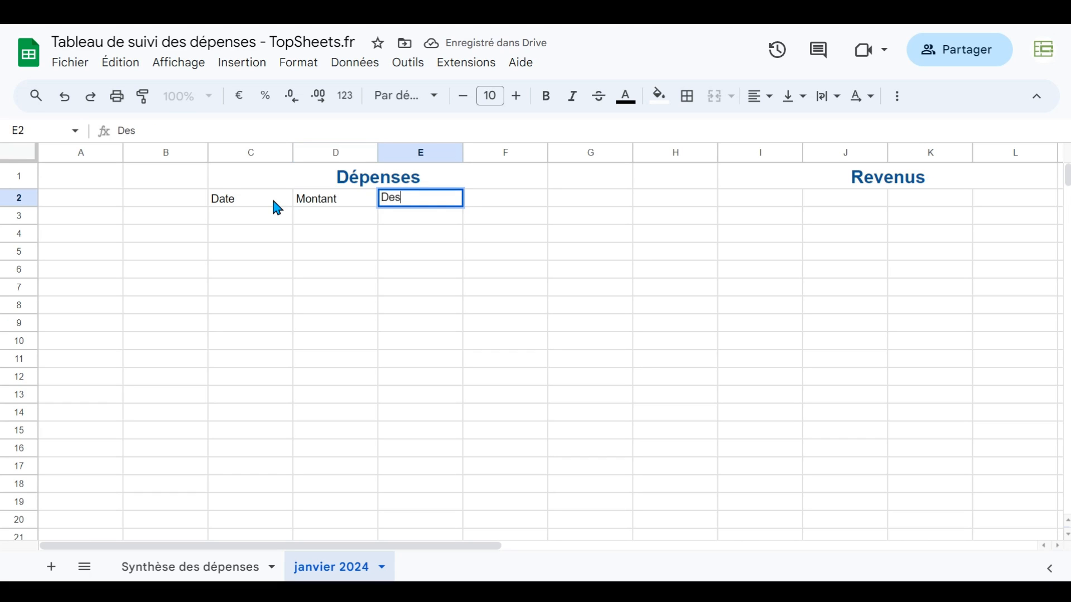
type("cription")
key("Return")
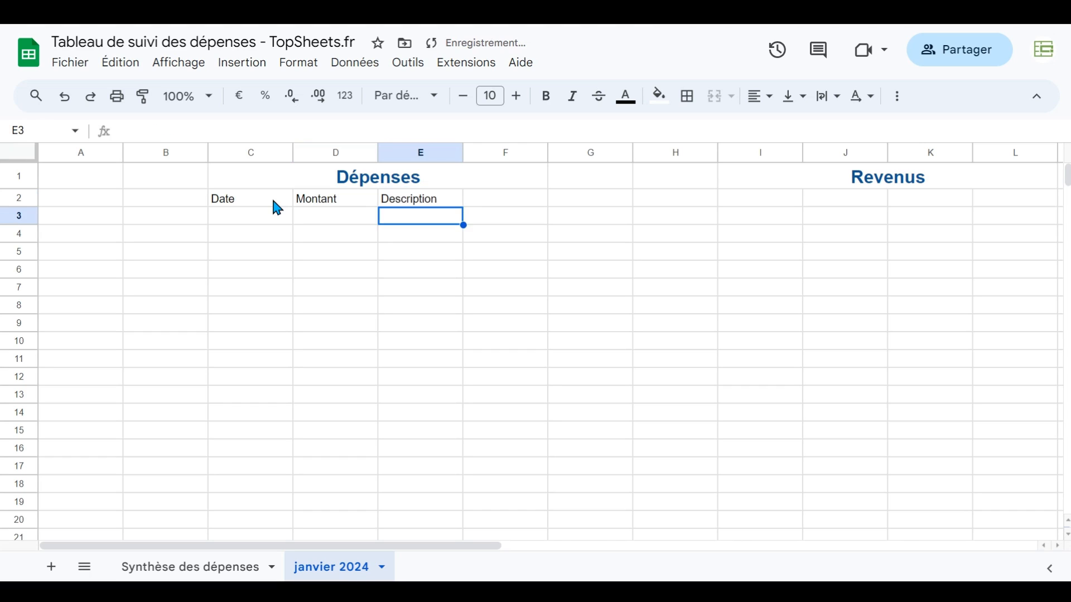
key("Up")
key("Right")
type("Catégorie")
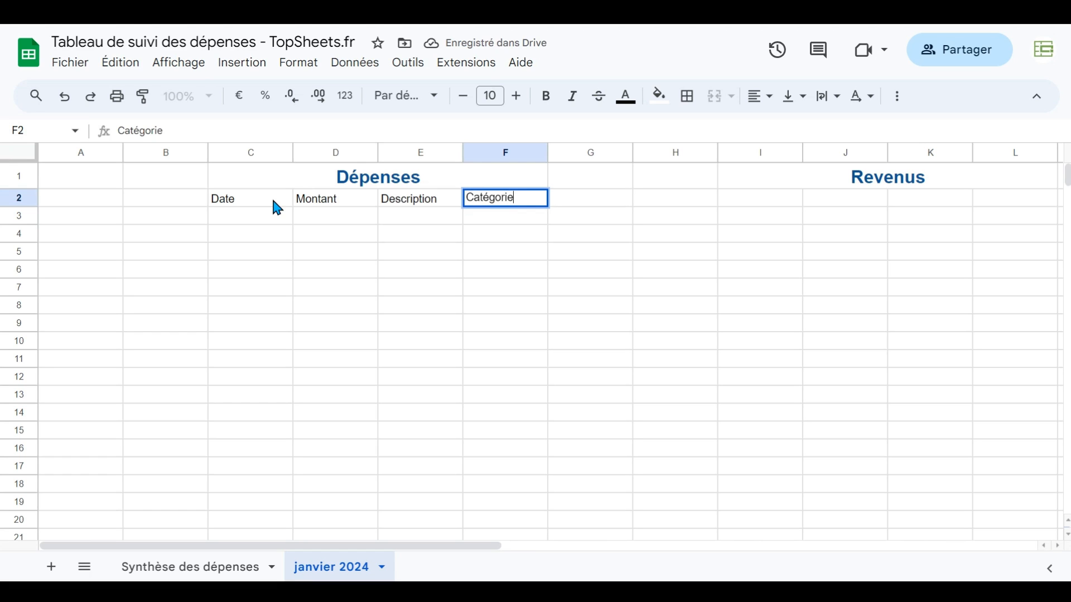
key("Return")
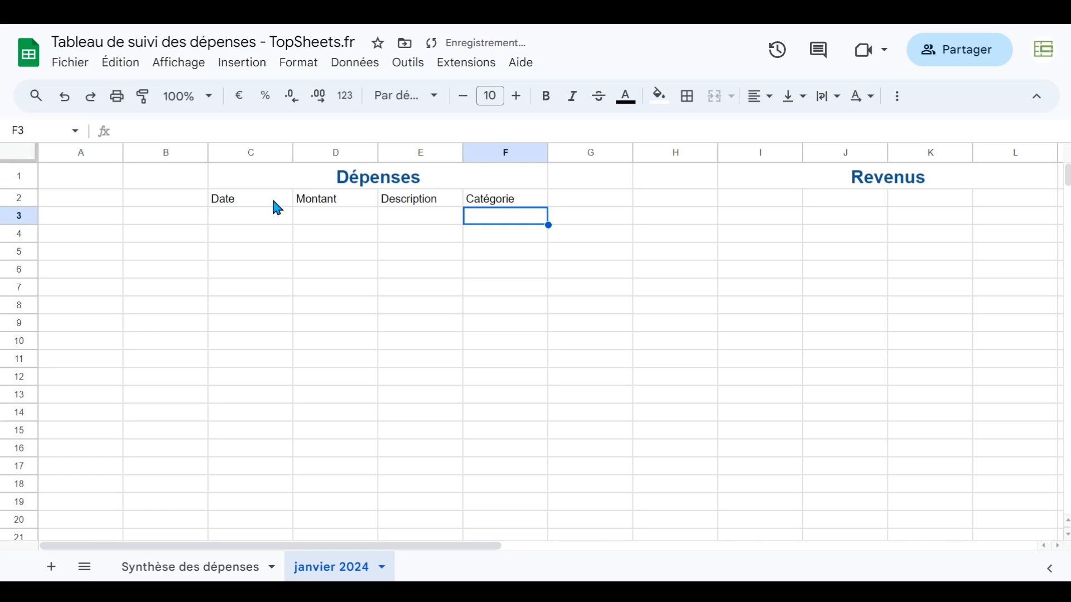
Fill the expense header cells C2:F2 with the same dark blue as the titles
key("Up")
key("Left")
key("Left")
key("Left")
key("shift+Right")
key("shift+Right")
key("shift+Right")
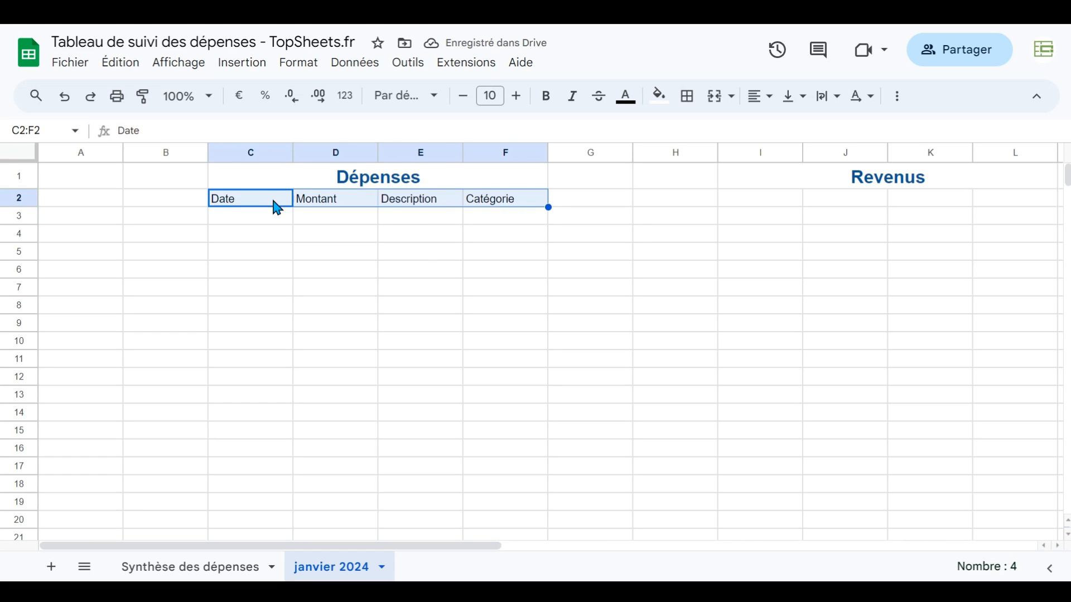
left_click(656, 97)
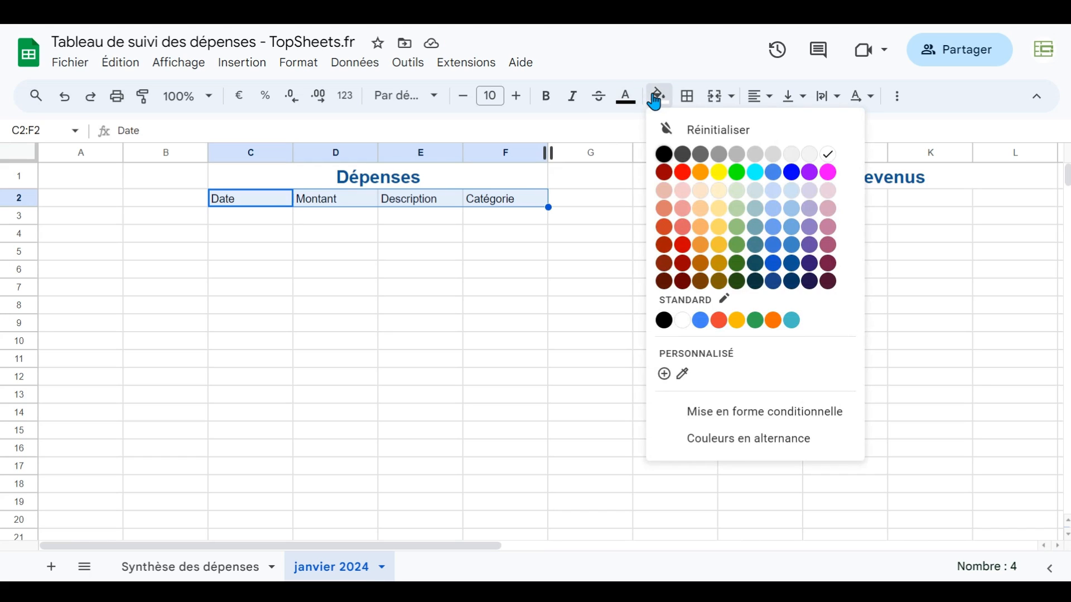
left_click(791, 263)
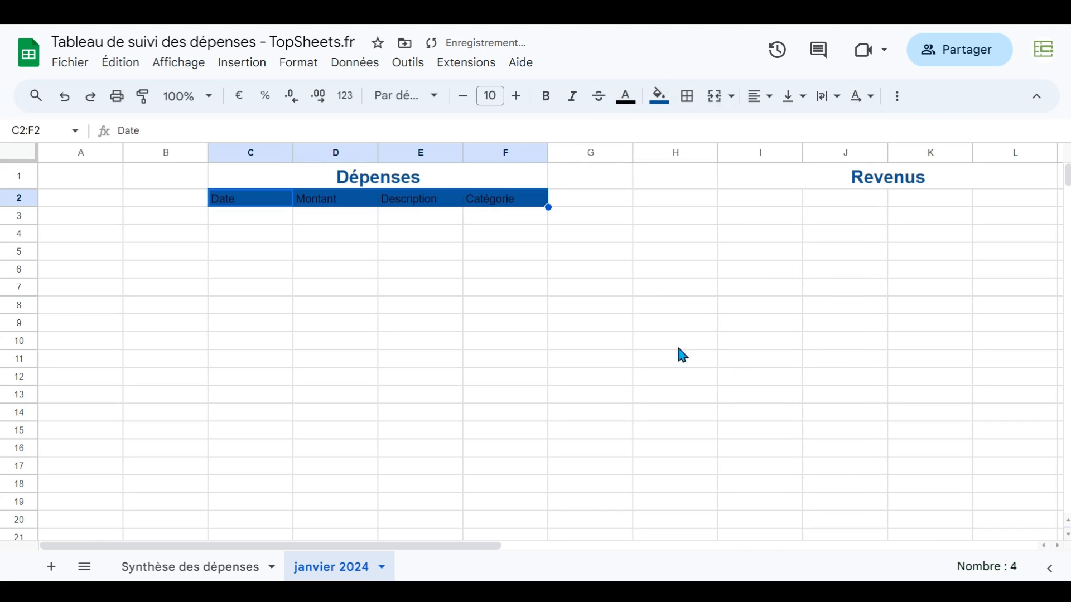
Change the text color of the expense headers in C2:F2 to white and set their font size to 12
left_click(626, 101)
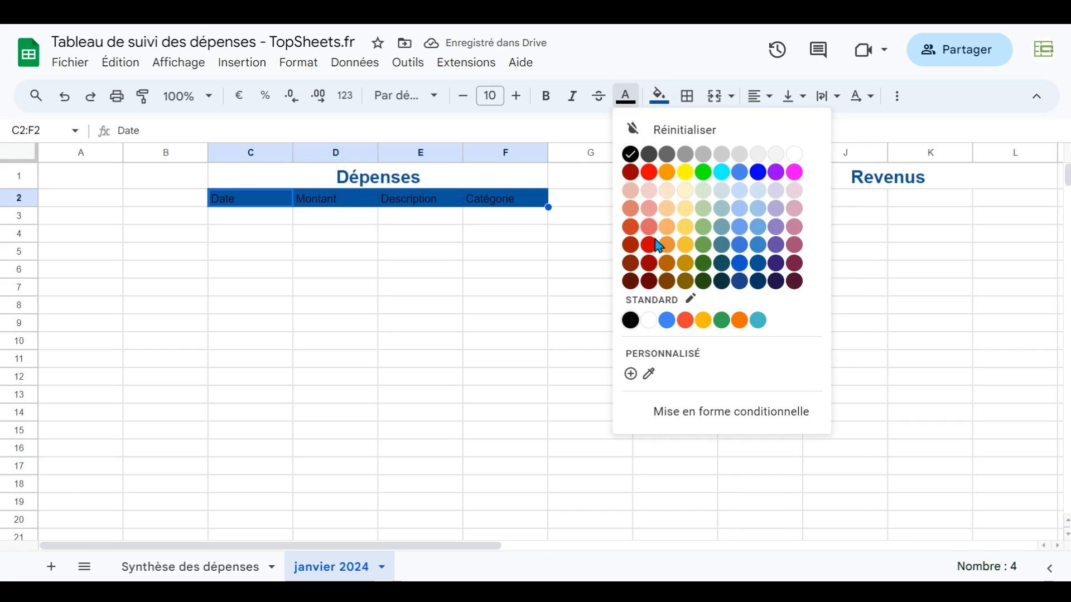
left_click(649, 321)
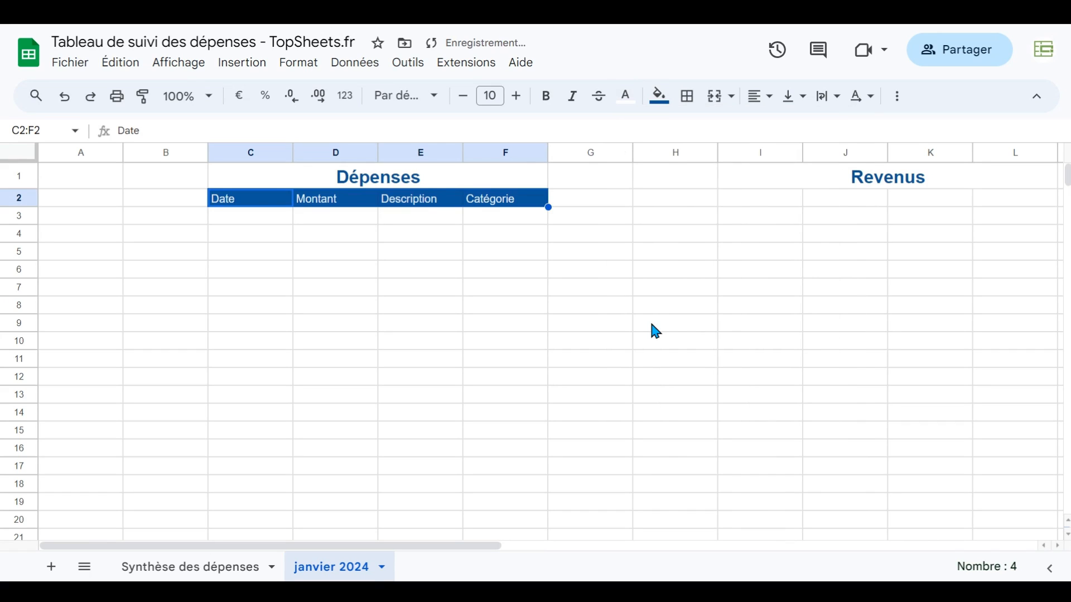
left_click(491, 96)
type("12")
key("Return")
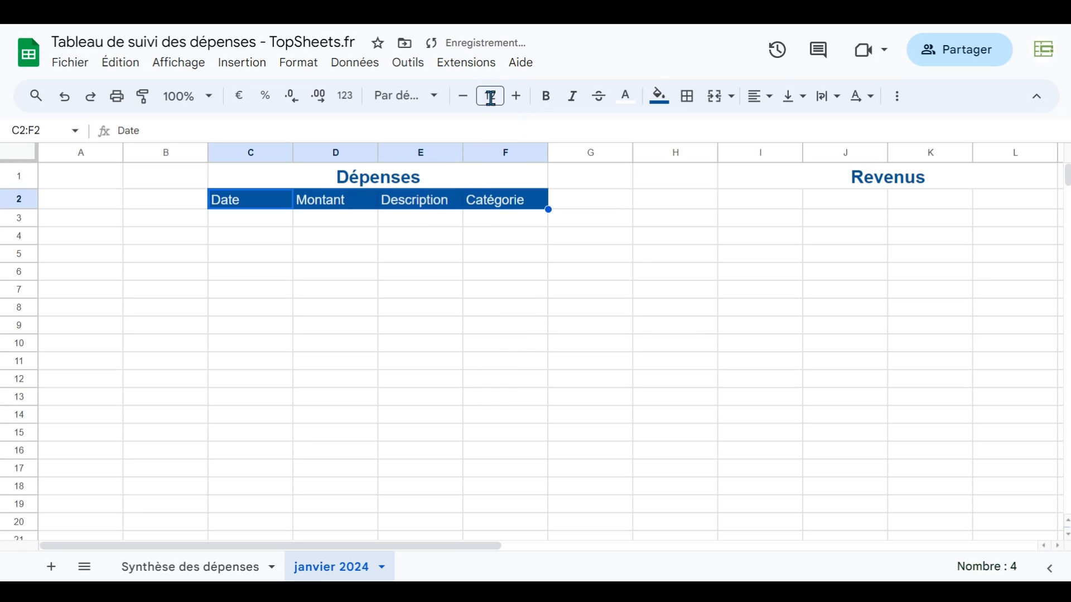
Center the expense headers in C2:F2 horizontally and make them bold
left_click(762, 99)
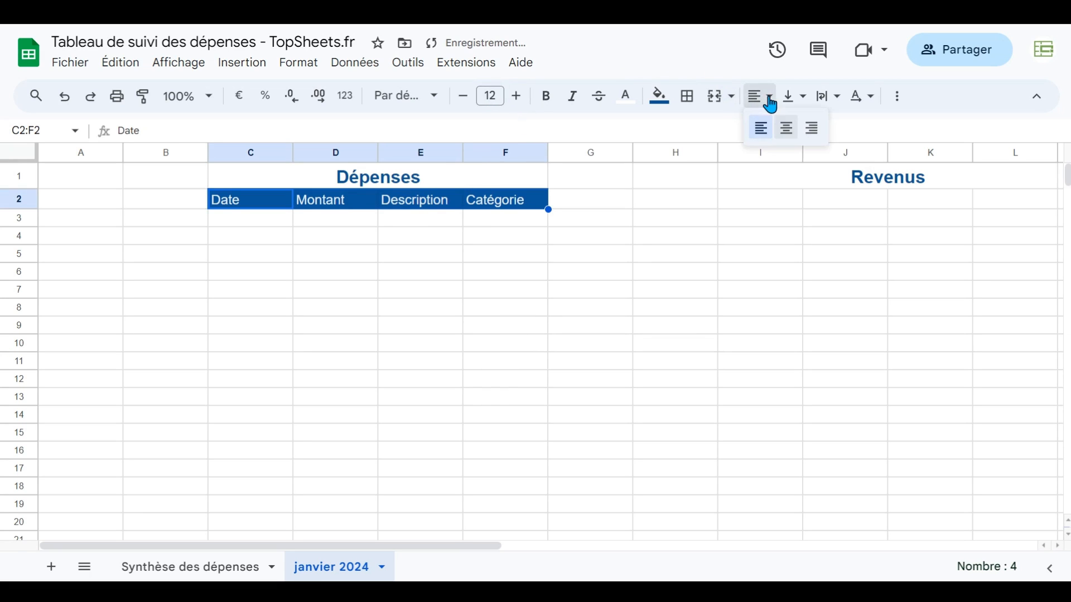
left_click(786, 132)
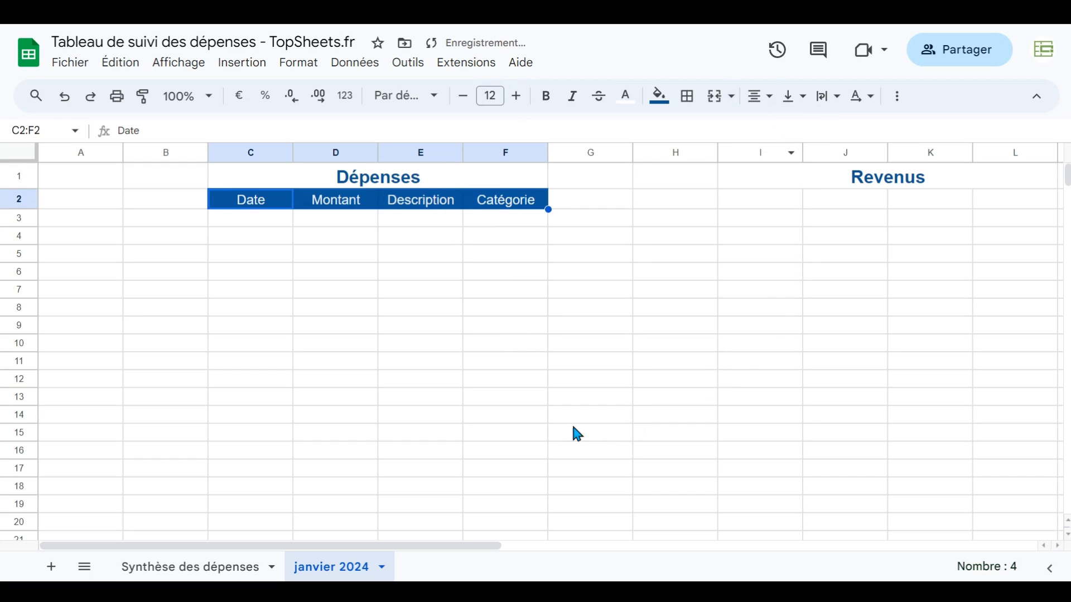
left_click(546, 96)
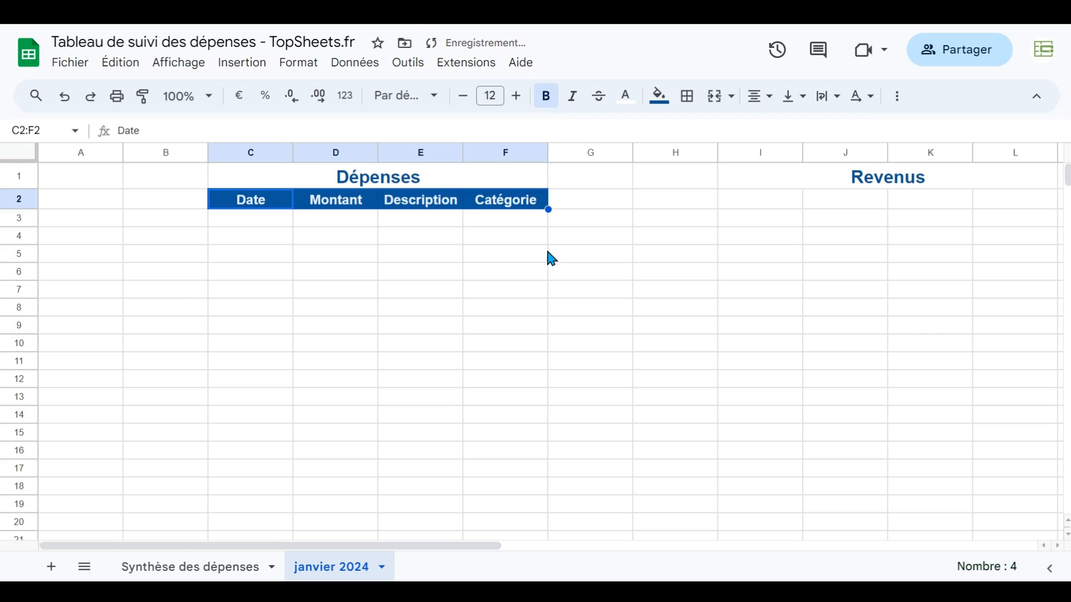
Copy the formatted header row C2:F2 to I2:L2 under the Revenus title
key("ctrl+c")
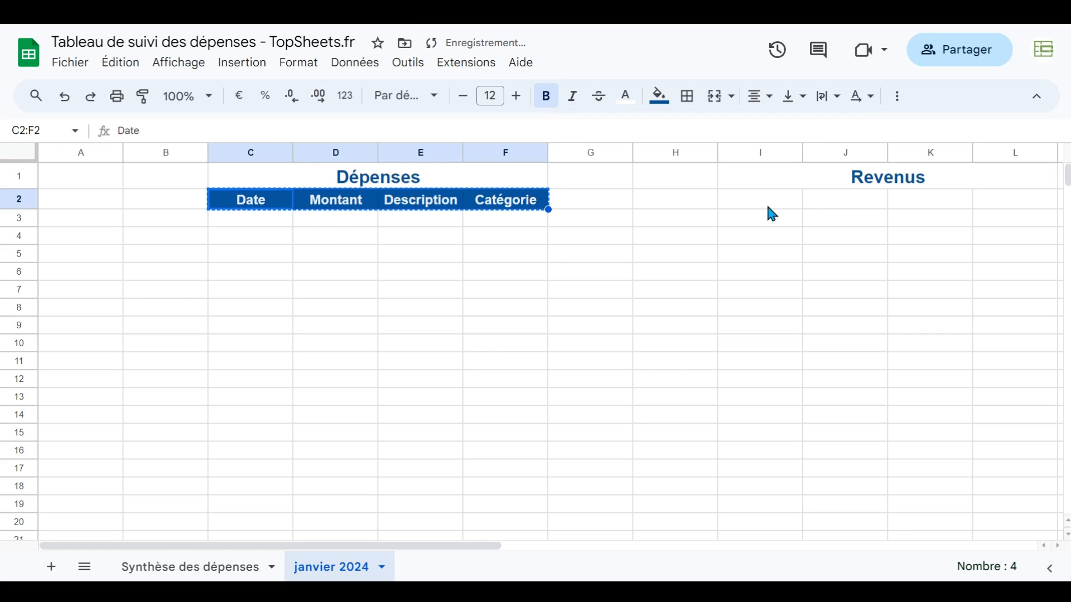
left_click(773, 202)
key("ctrl+v")
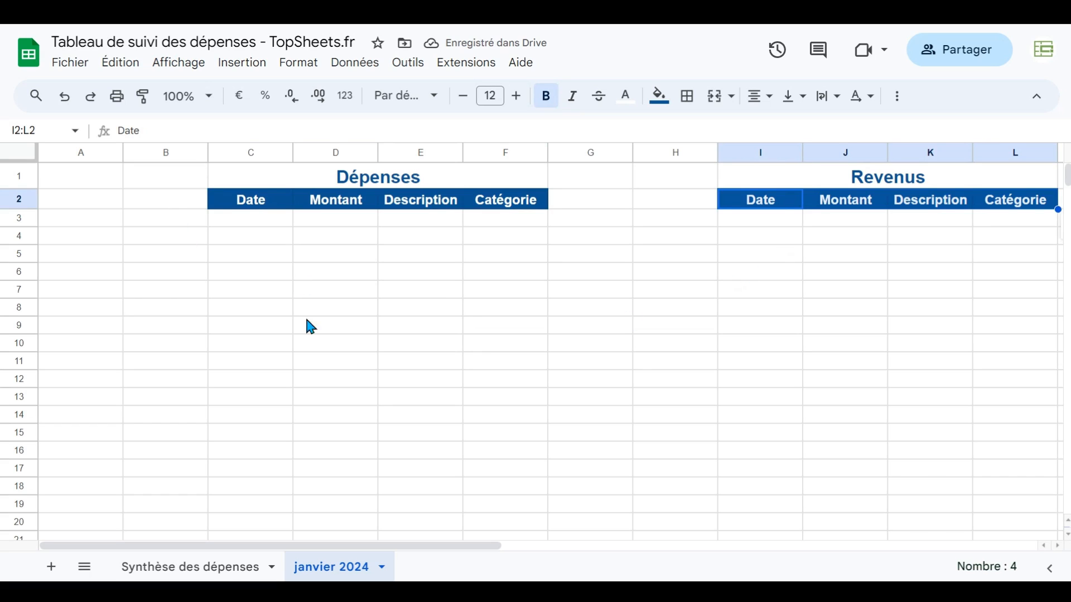
left_click(605, 276)
Add a dark blue bottom border to the first expense row, C3:F3
left_click_drag(260, 227, 497, 229)
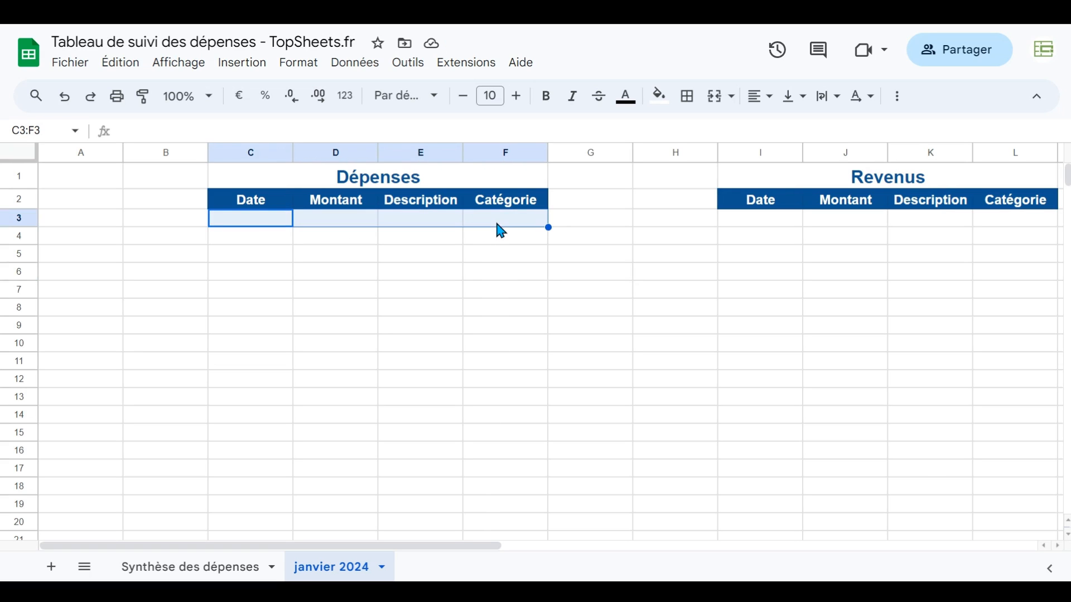
left_click(700, 101)
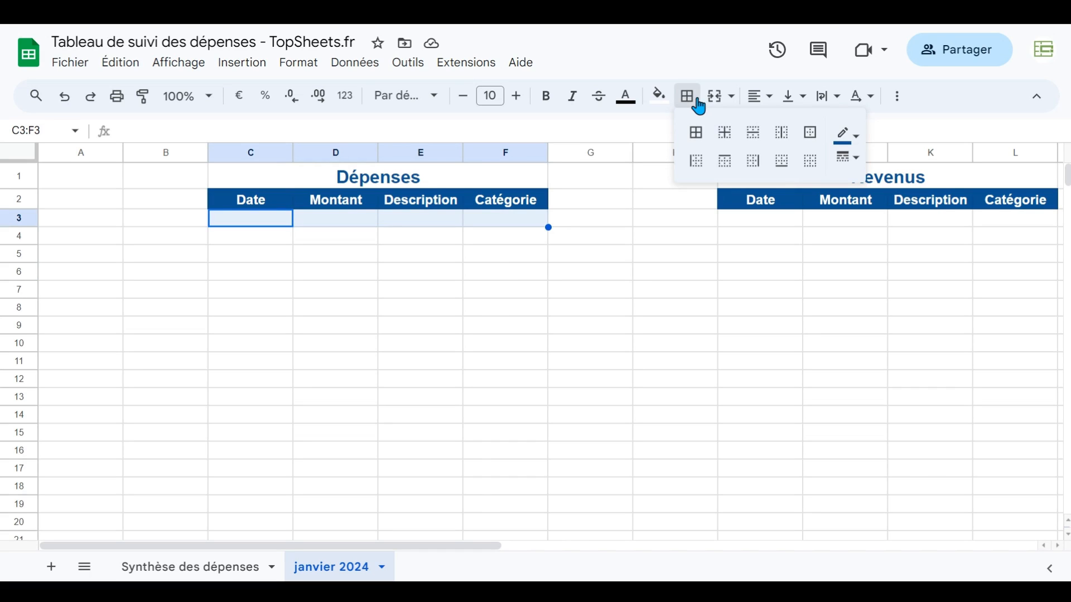
left_click(785, 168)
left_click(857, 142)
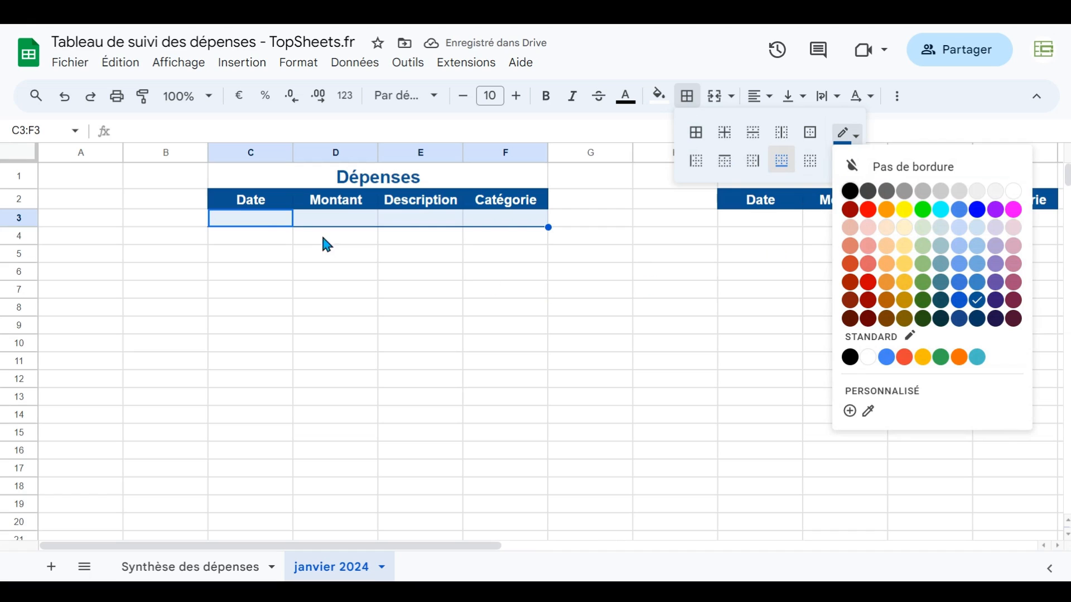
left_click(282, 257)
Copy the bottom-border formatting of C3:F3 to the expense rows down to row 14 with Paint format
left_click_drag(270, 225, 512, 222)
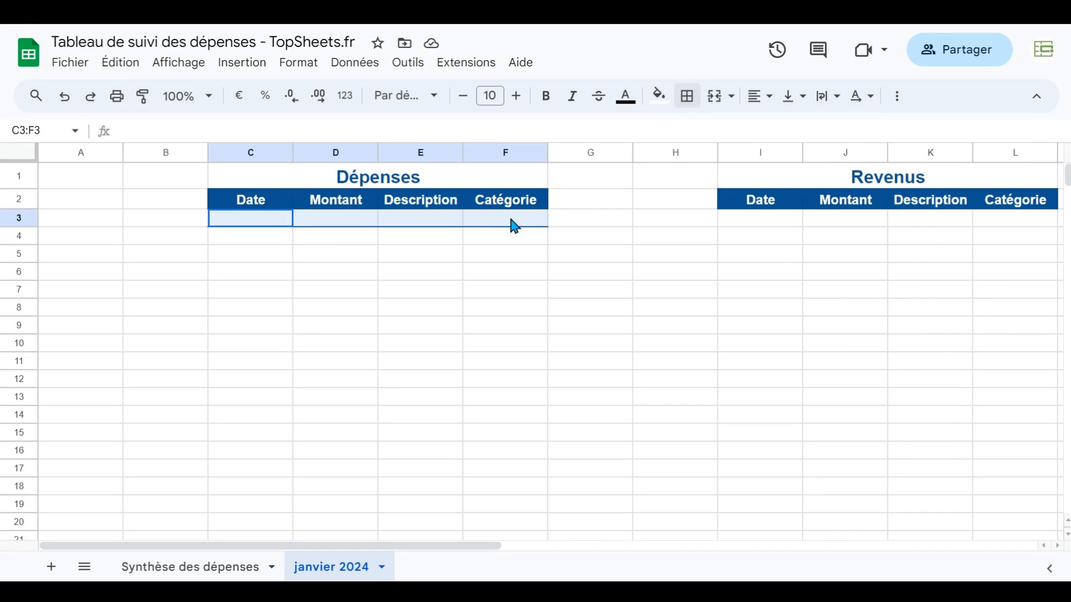
left_click(143, 100)
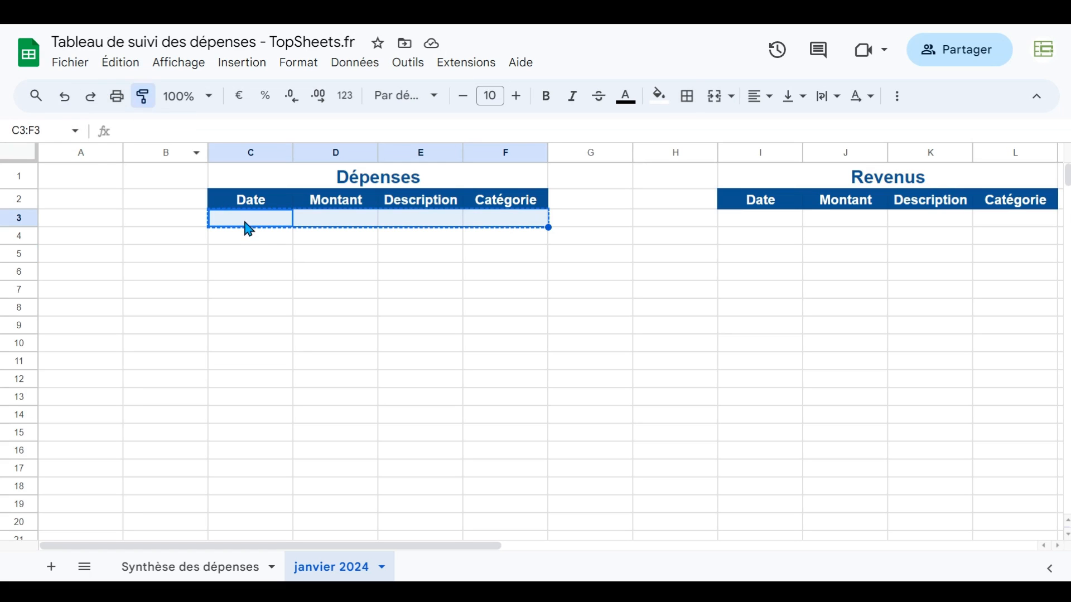
mouse_move(245, 223)
left_mouse_down()
mouse_move(422, 237)
mouse_move(508, 332)
mouse_move(517, 422)
left_mouse_up()
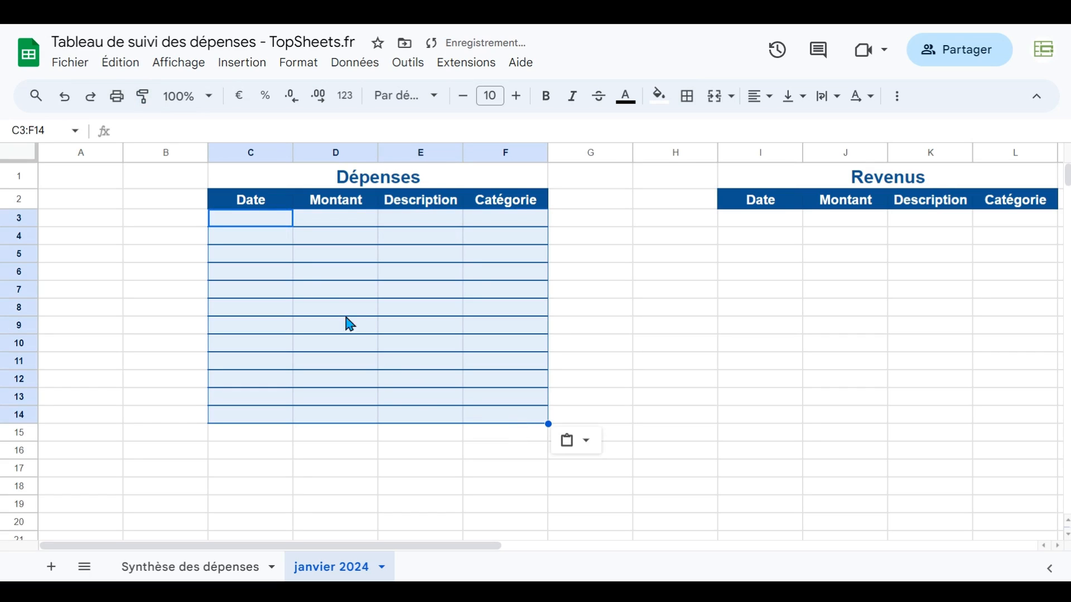
Copy the row formatting of the expense table C3:F14 to the income table I3:L14
left_click(142, 106)
mouse_move(262, 222)
left_mouse_down()
mouse_move(483, 366)
mouse_move(495, 426)
left_mouse_up()
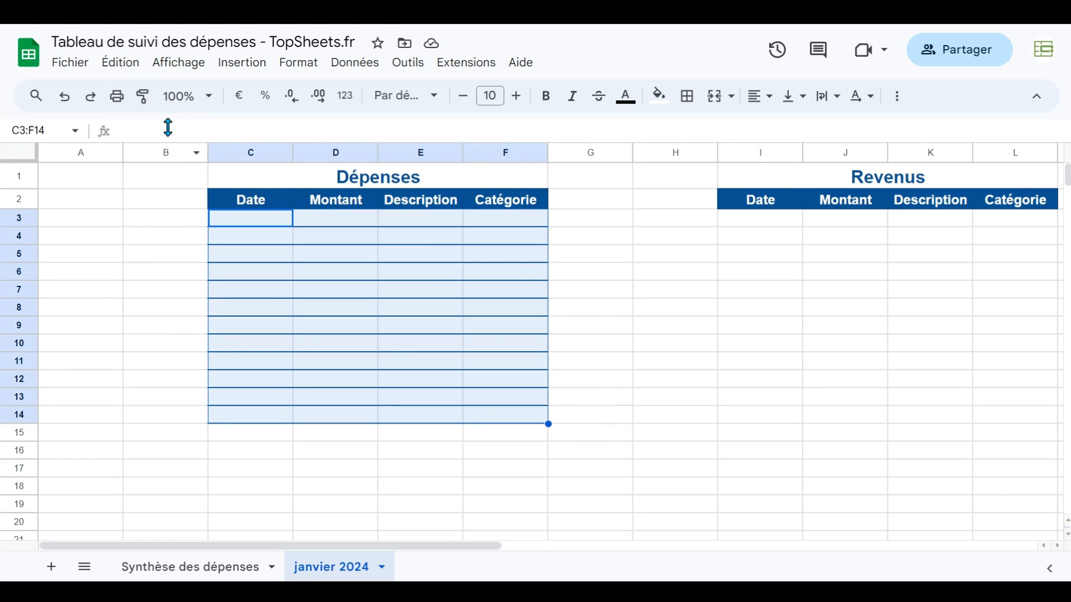
left_click(142, 100)
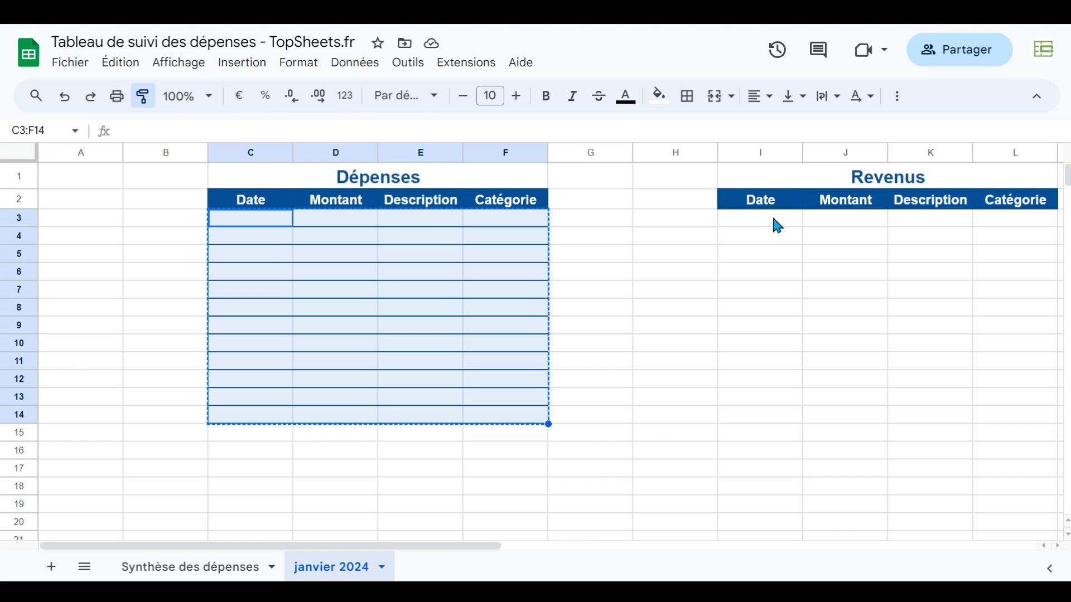
left_click(757, 226)
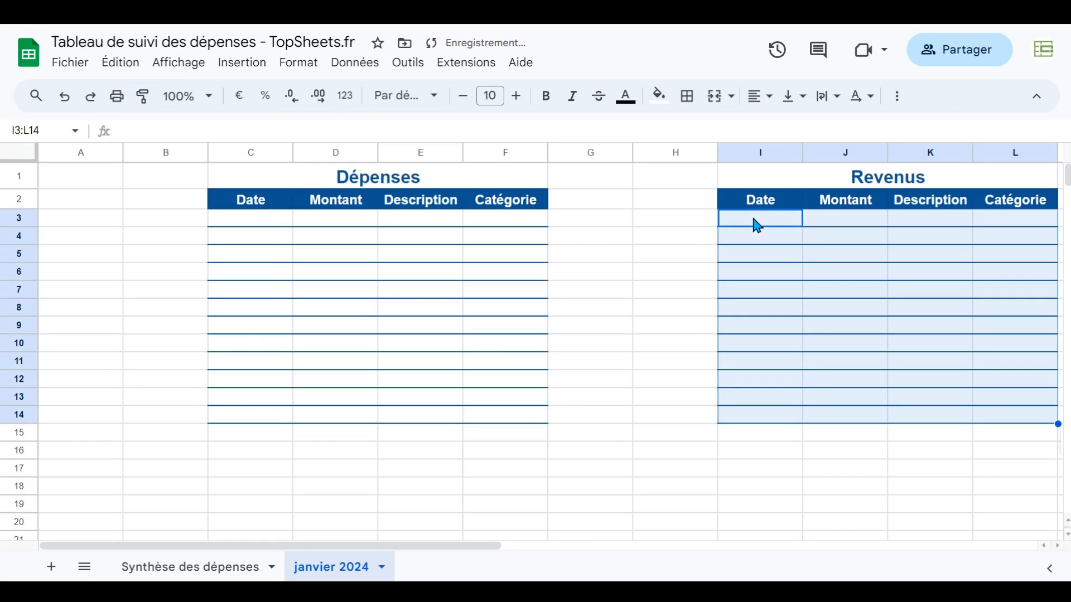
left_click(810, 256)
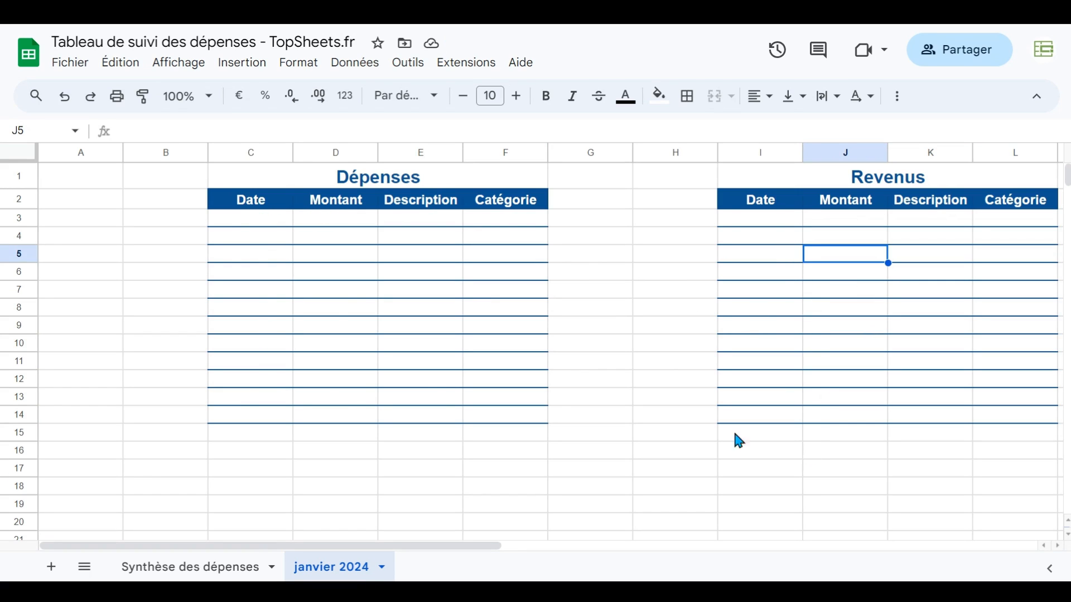
Enter the sample date 10/01/2024 in C3 of the expense table, correcting the year's last digit
left_click(258, 222)
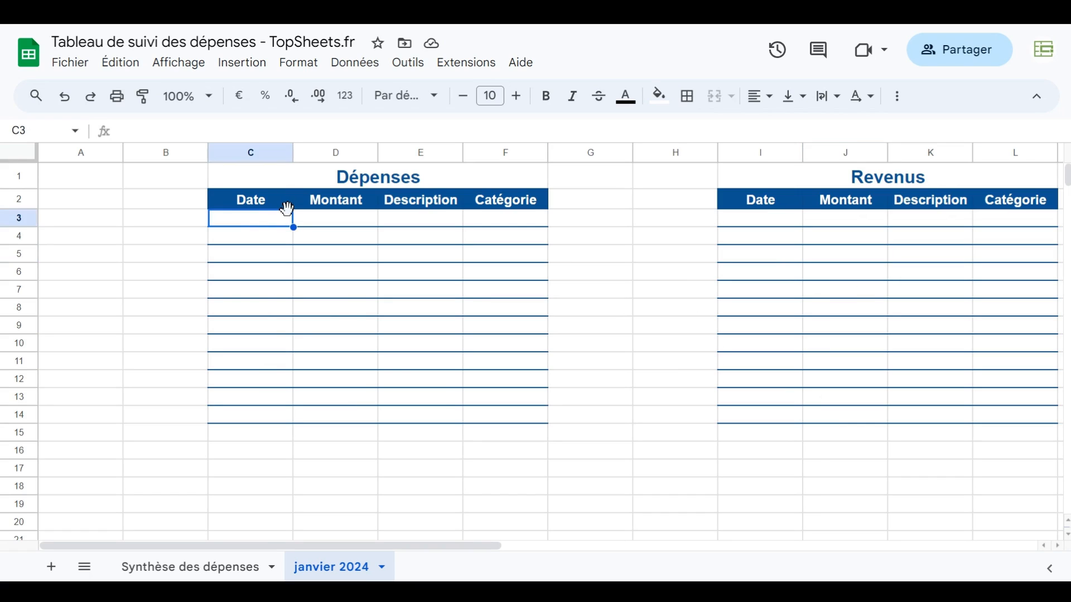
type("10")
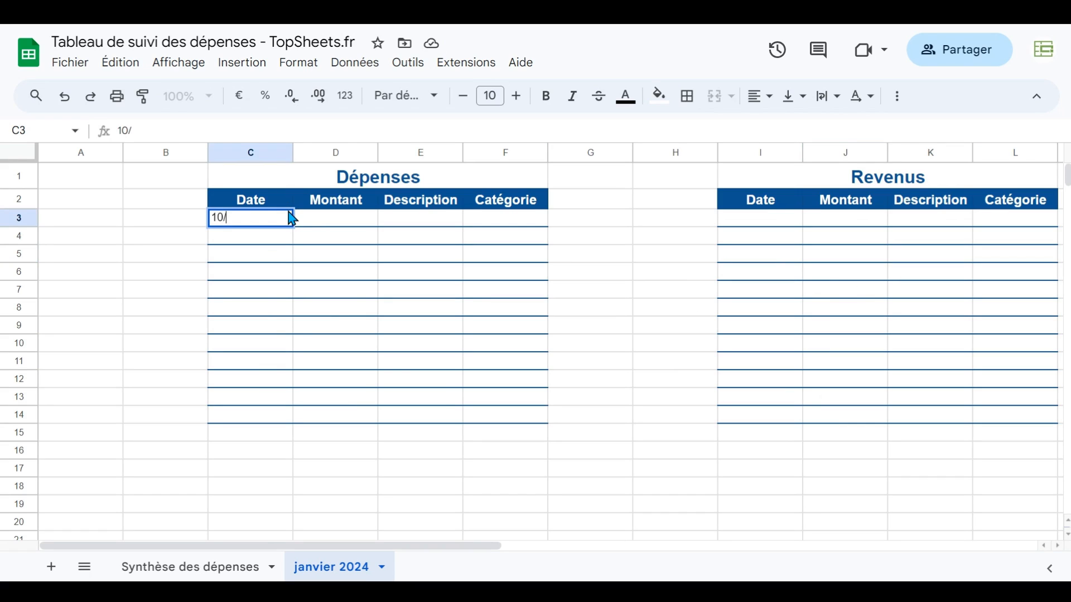
type("/01/2024")
key("Return")
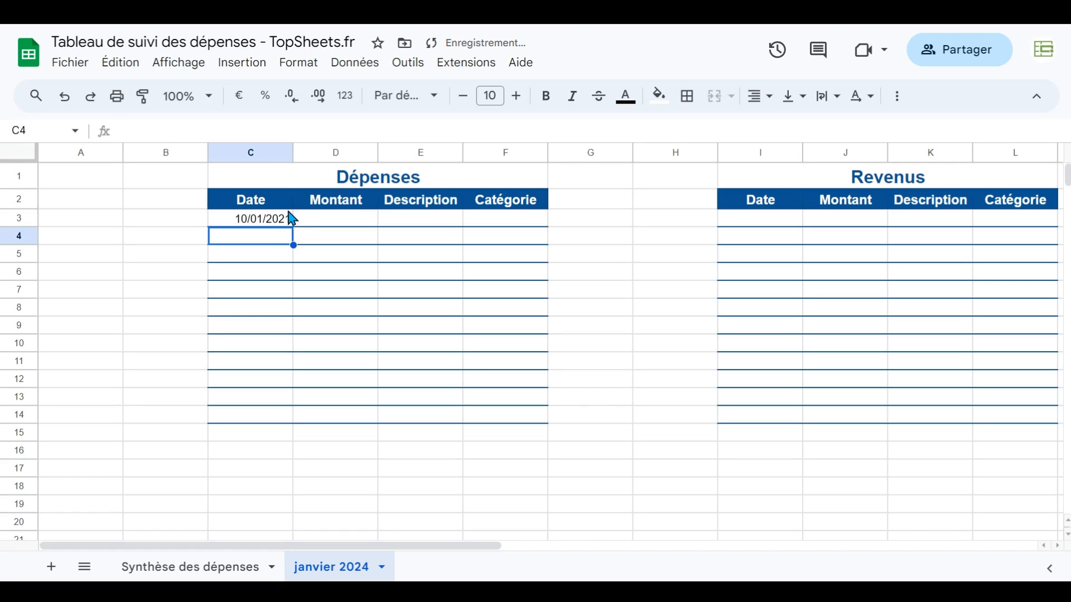
left_click(290, 216)
double_click(289, 213)
key("BackSpace")
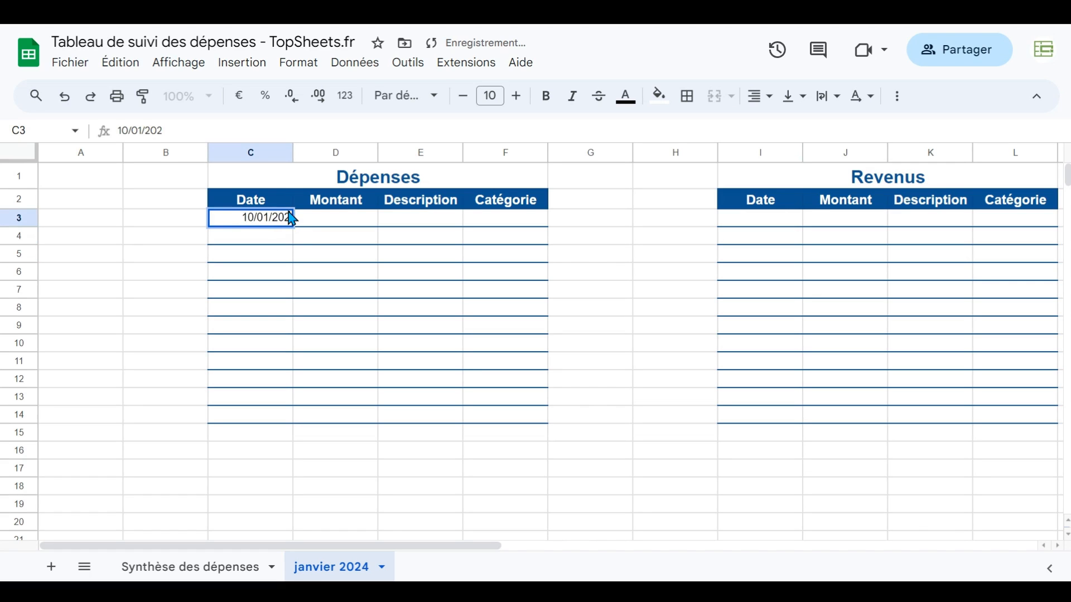
type("4")
key("Return")
Enter 100 as a sample expense amount in D3
key("Up")
key("Right")
type("100")
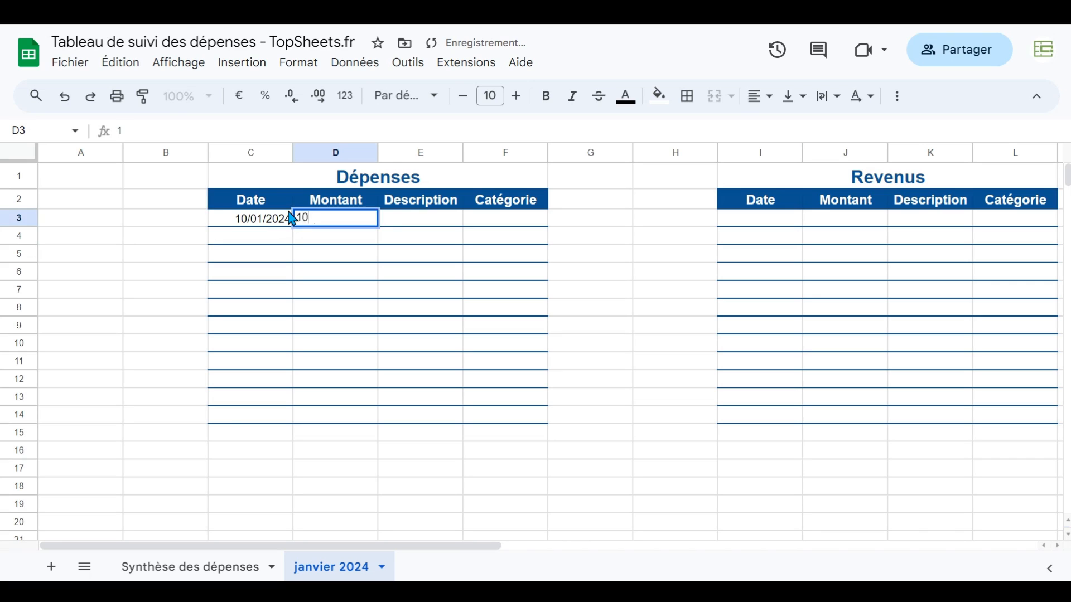
key("Return")
Apply the rounded currency format to the expense amounts D3:D14 and copy it to the income amounts J3:J14
left_click(335, 222)
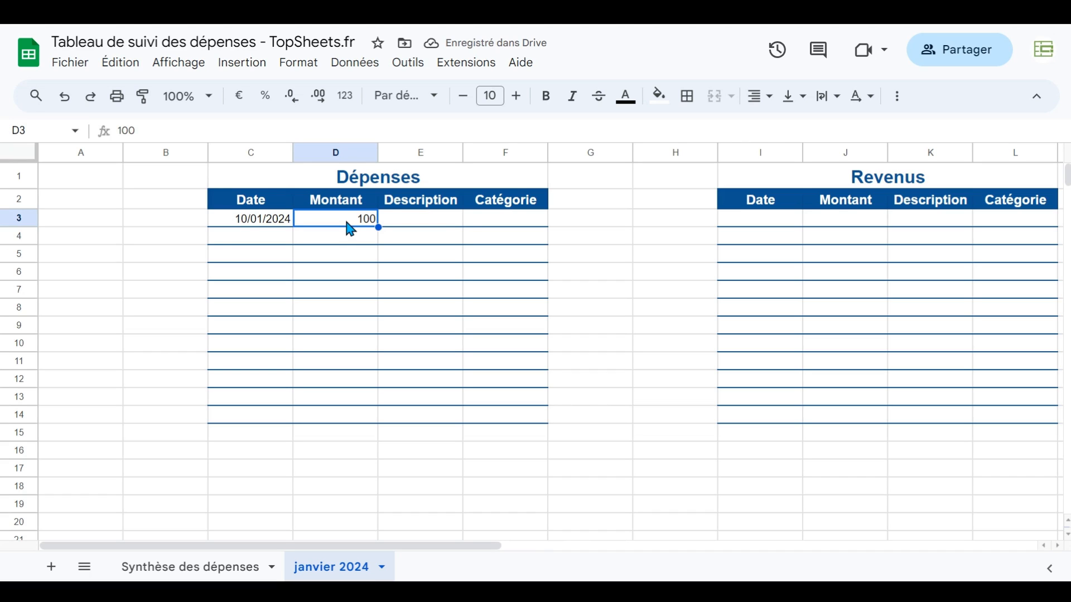
left_click_drag(349, 229, 343, 423)
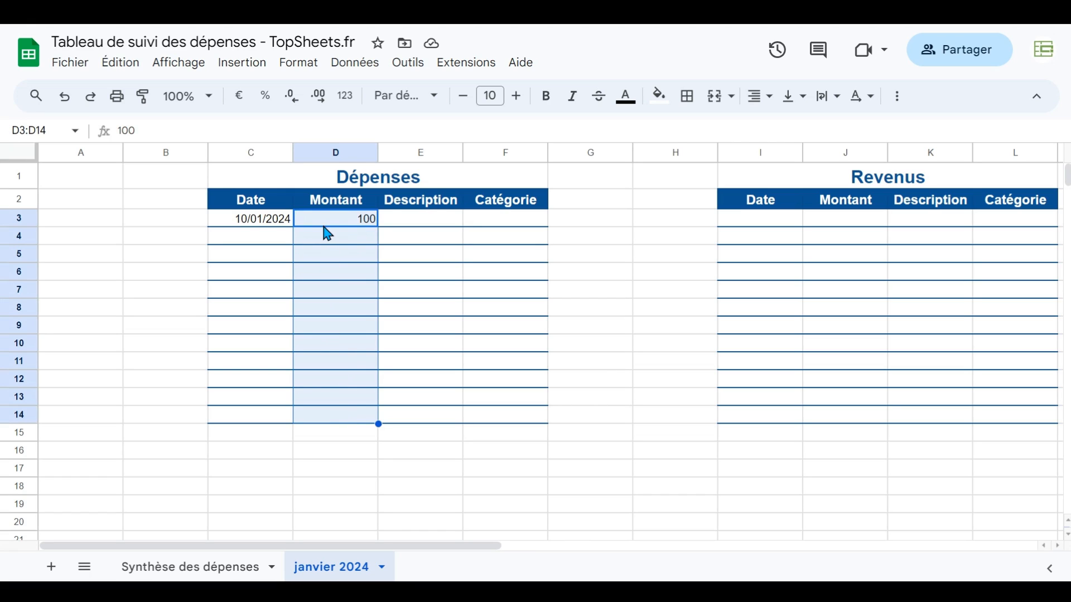
left_click(347, 106)
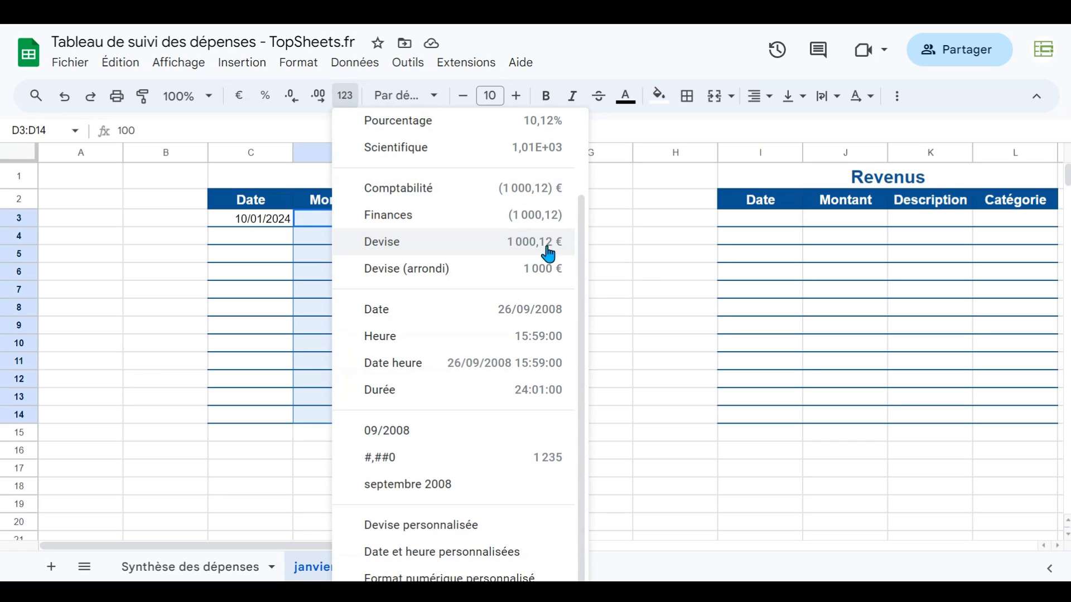
left_click(398, 269)
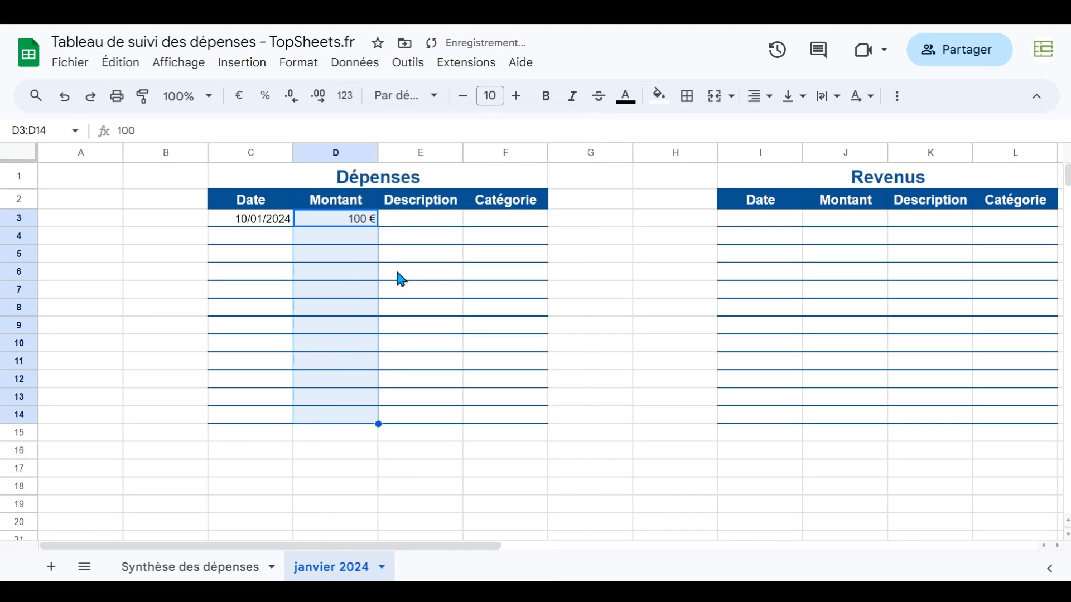
left_click(143, 102)
left_click(856, 226)
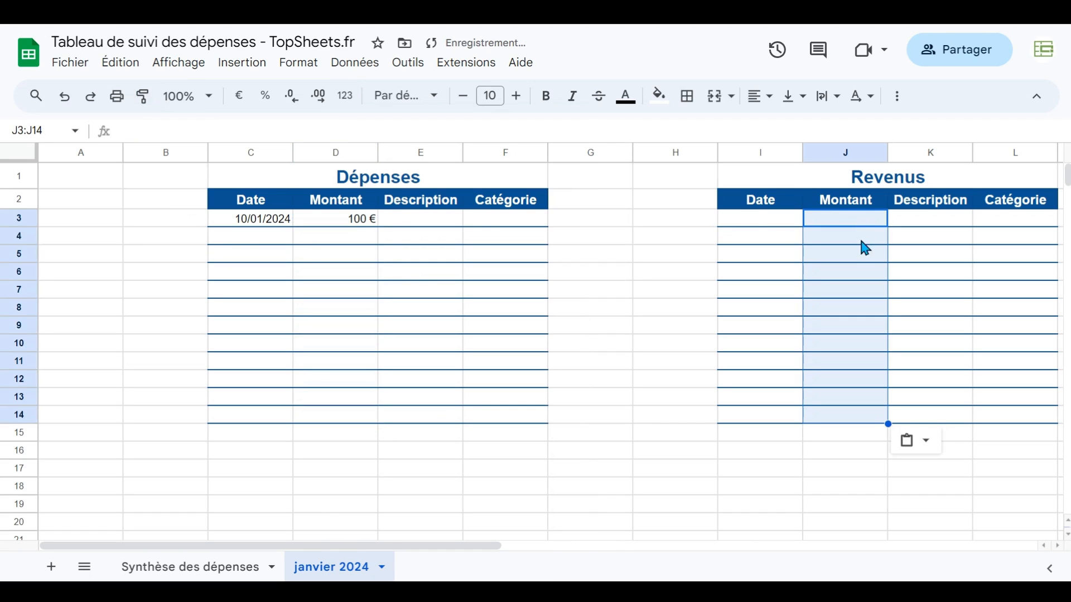
Test the income amount format by entering 200 in J3, and clear the cell
left_click(863, 226)
type("200")
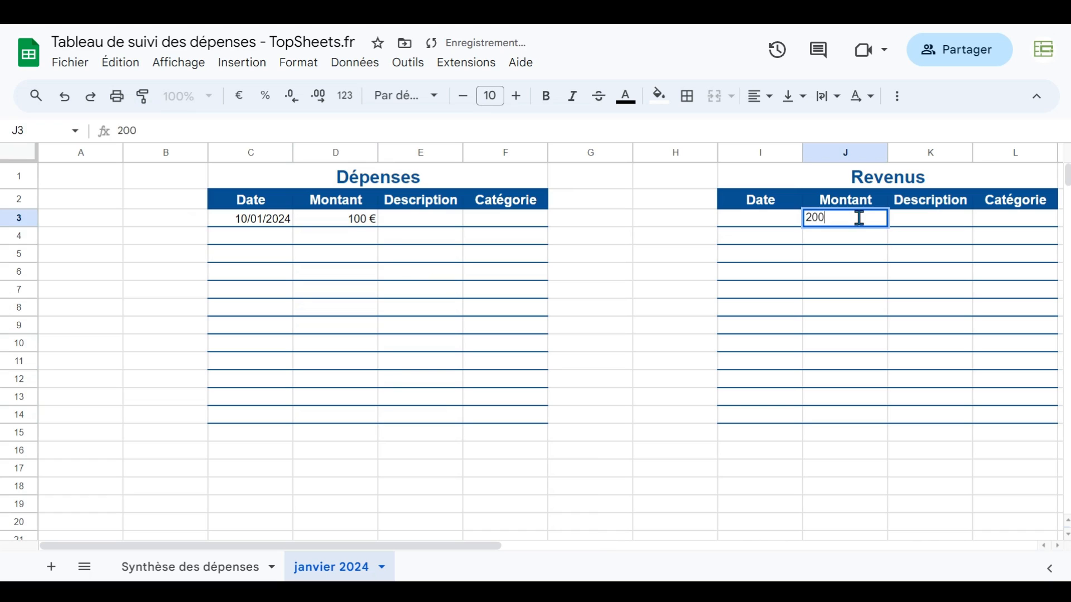
key("Return")
left_click(863, 222)
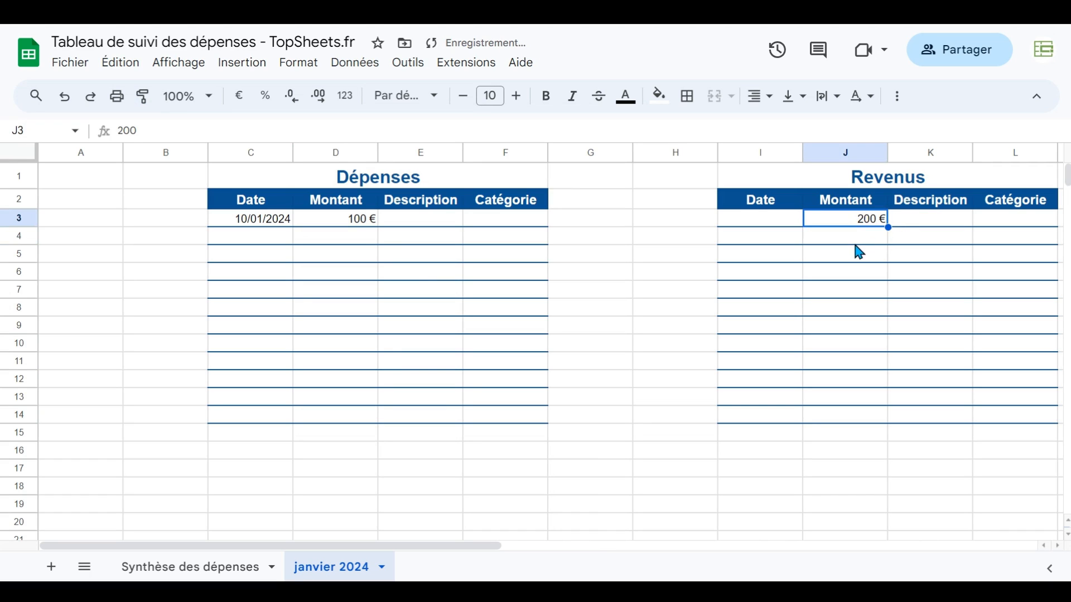
key("Delete")
Clear the sample date and amount from C3:D3 in the expense table
left_click(529, 222)
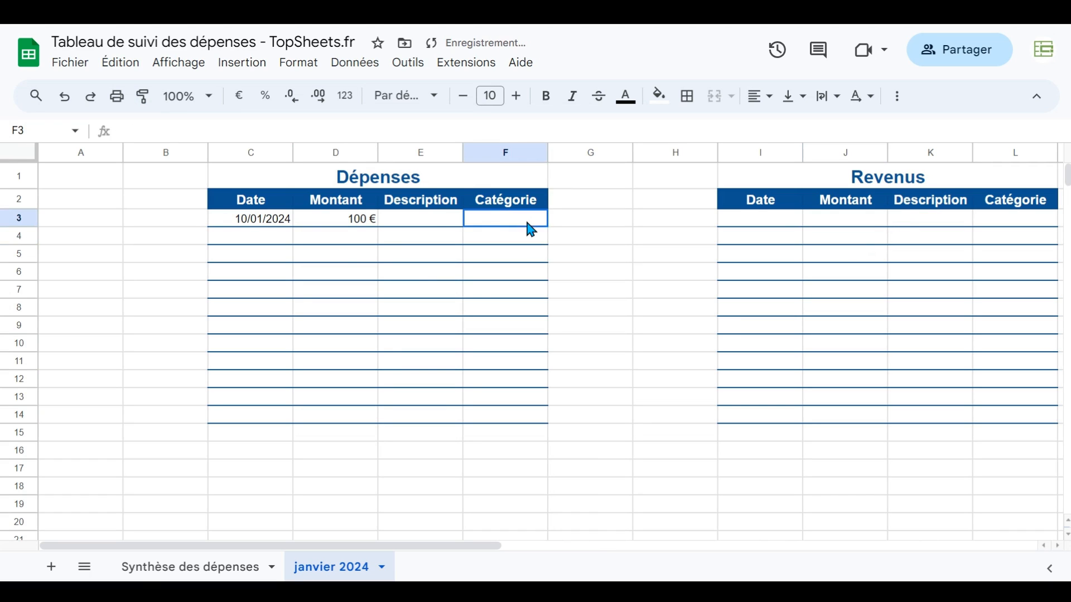
left_click_drag(230, 223, 347, 223)
key("Delete")
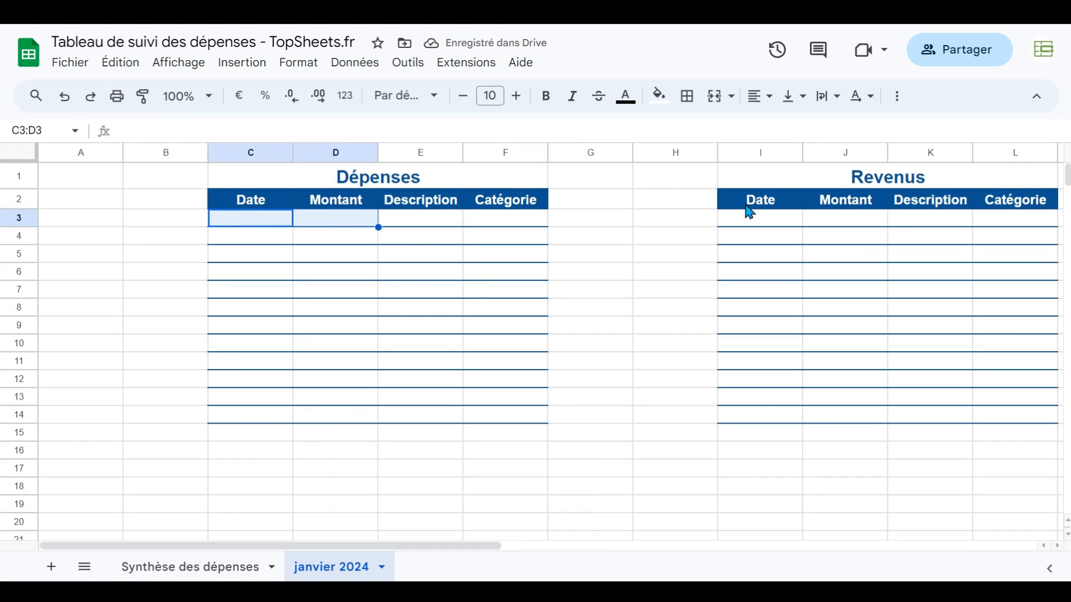
On the Synthèse des dépenses sheet, enter the title "Synthèse des dépenses" in D1 and "janvier 2024" in D2
left_click(204, 573)
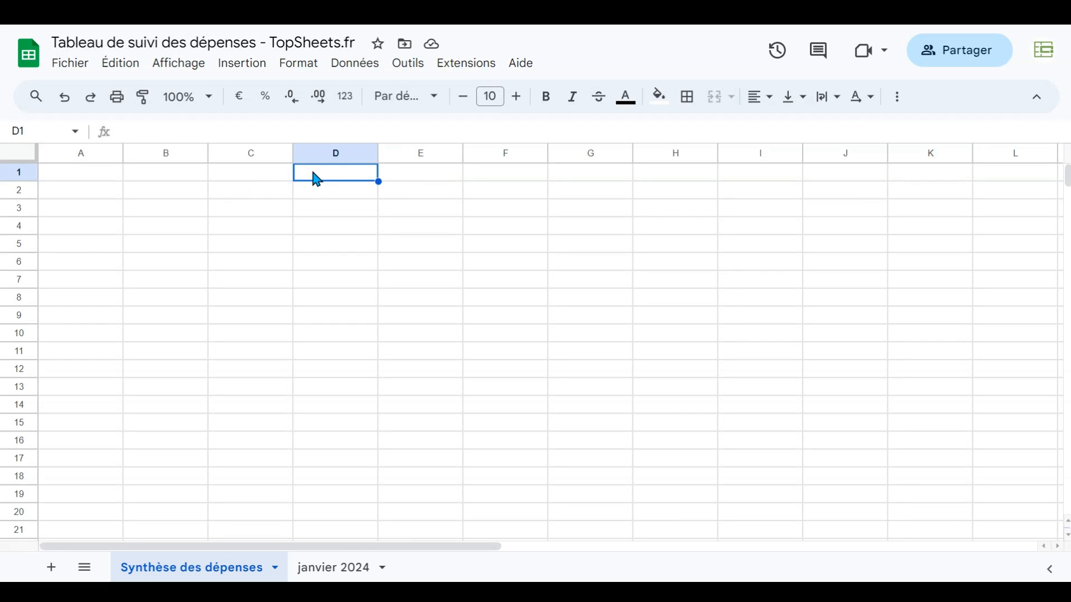
type("Synth")
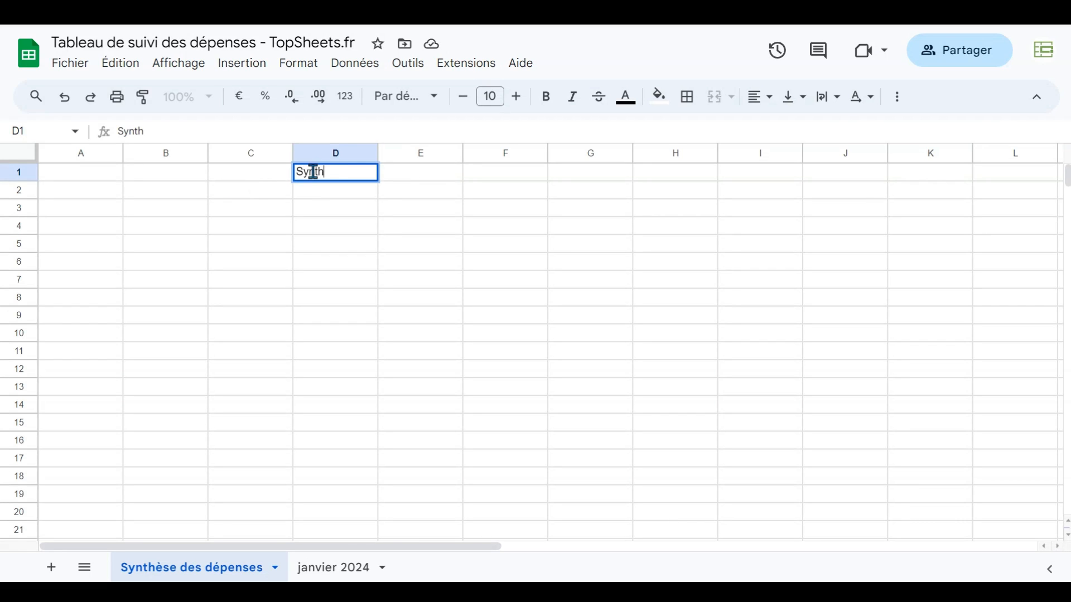
type("èse des dé")
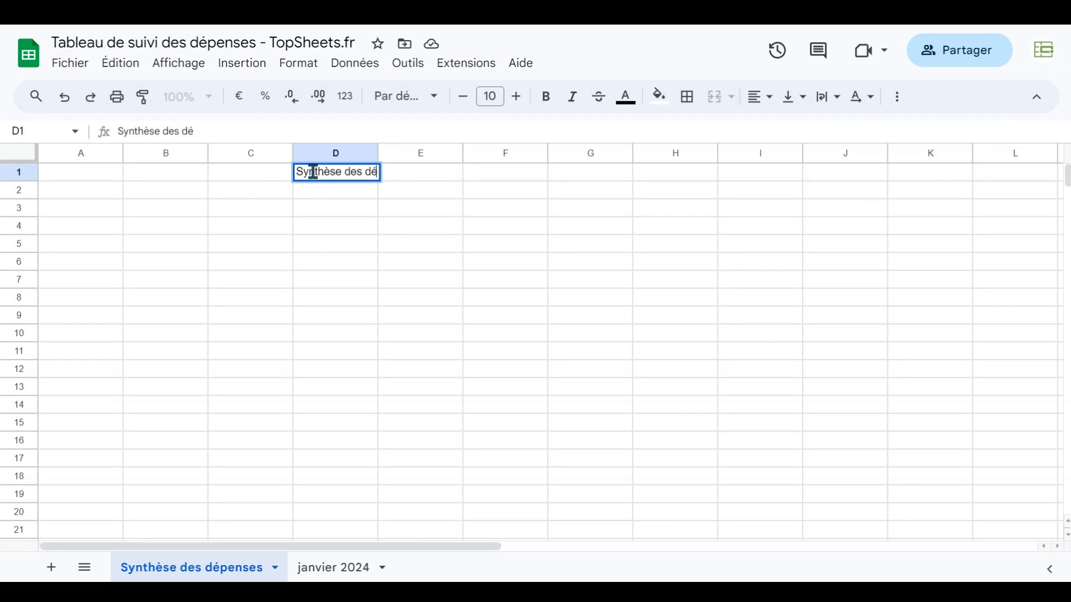
type("penses")
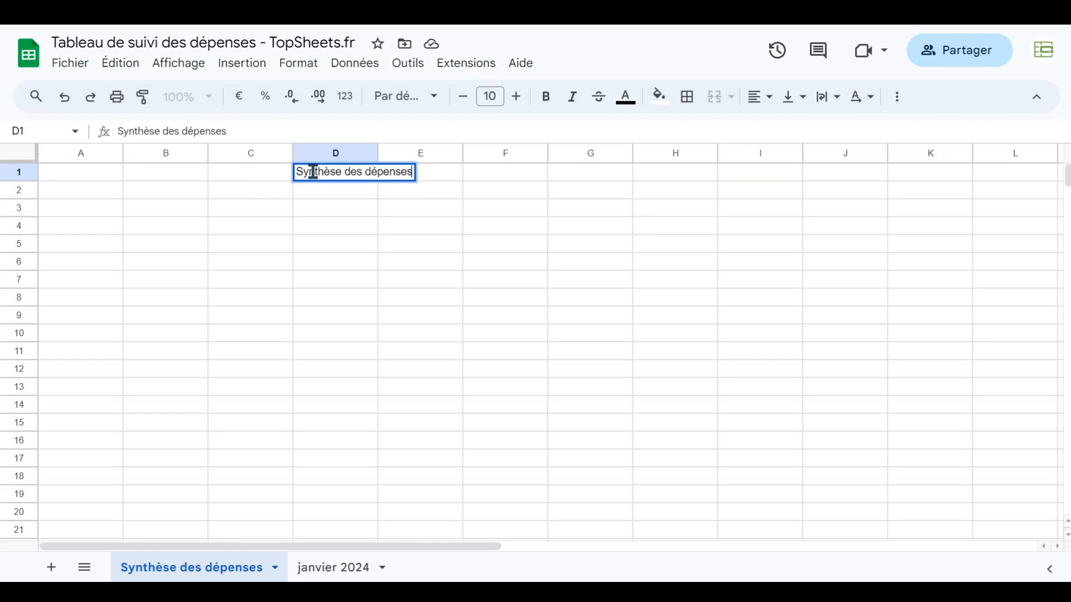
key("Return")
type("janvier")
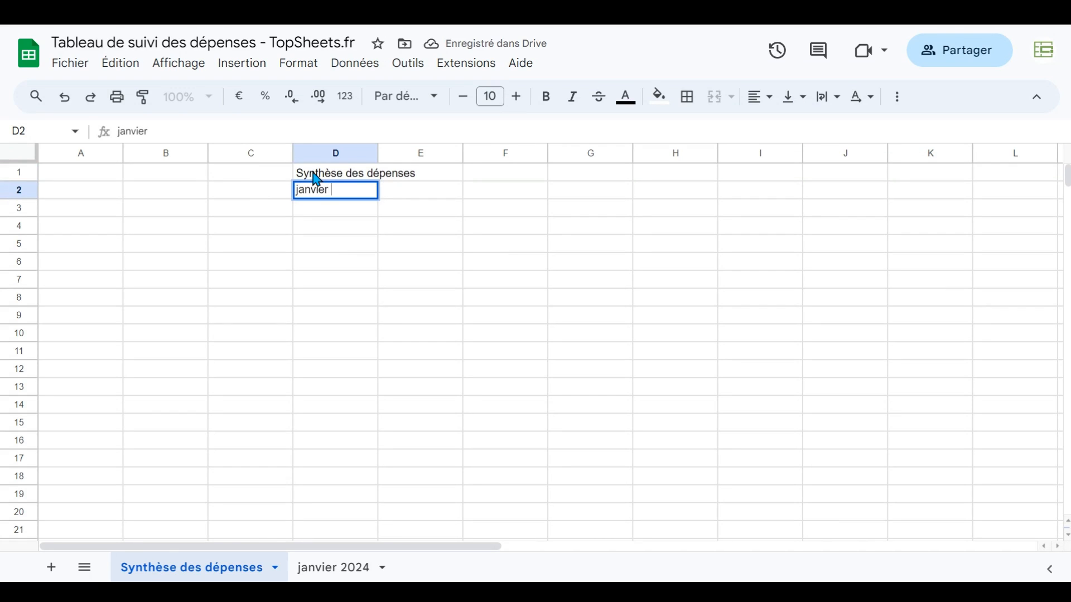
type(" 2024")
key("Return")
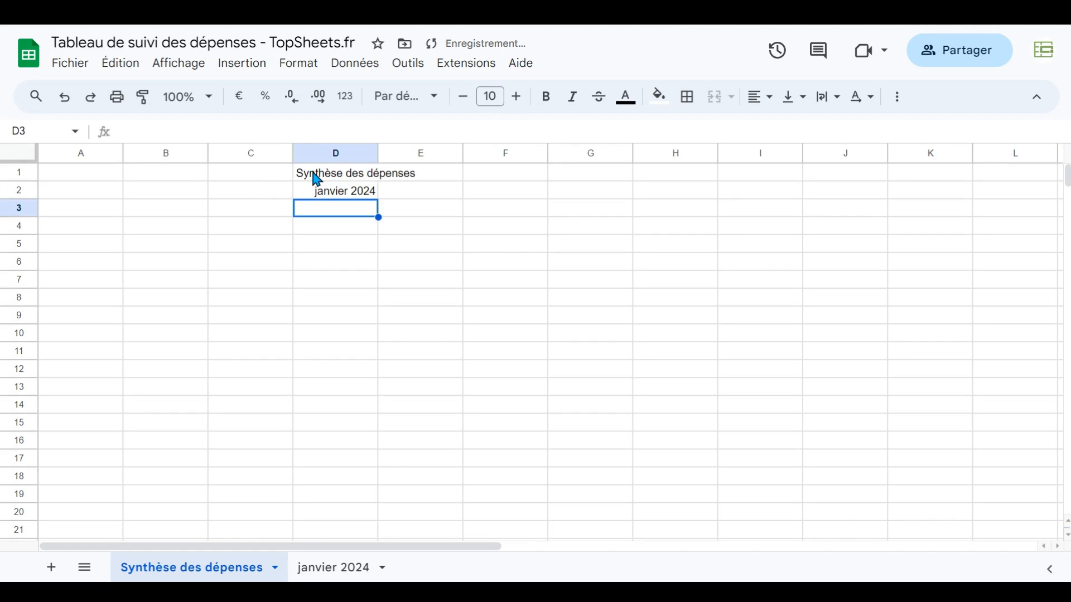
Merge the title cells D1:G1 and center the text horizontally
key("Up")
key("Up")
key("shift+Right")
key("shift+Right")
key("shift+Right")
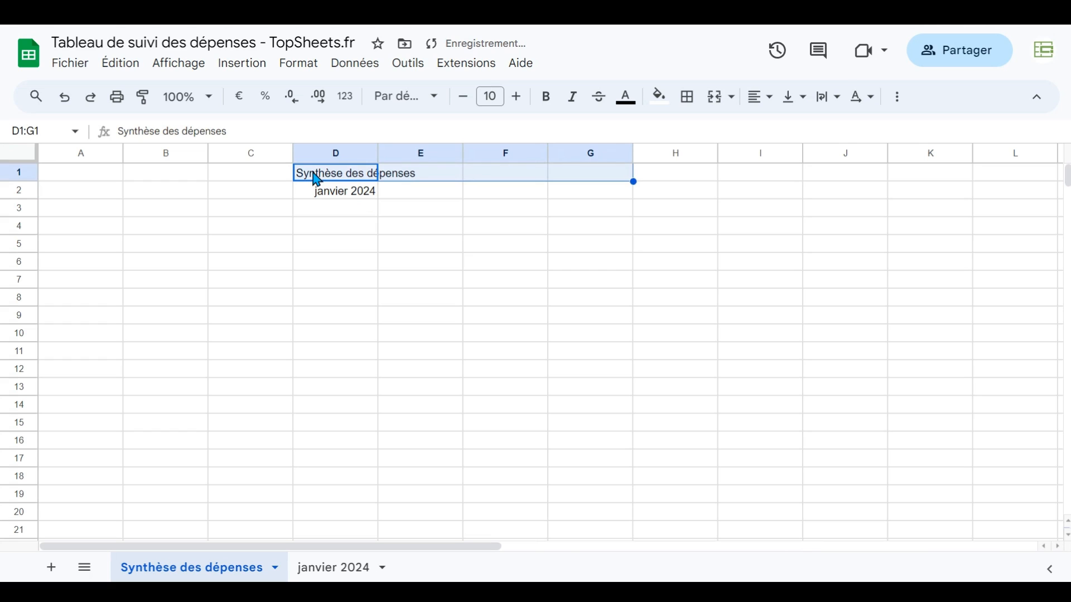
left_click(714, 98)
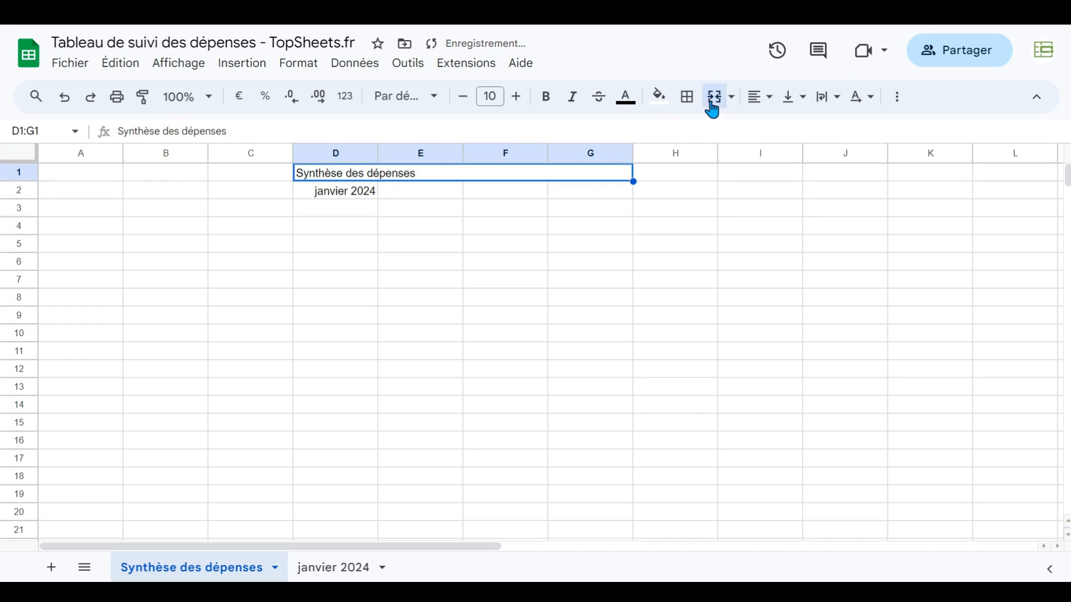
left_click(768, 100)
left_click(786, 138)
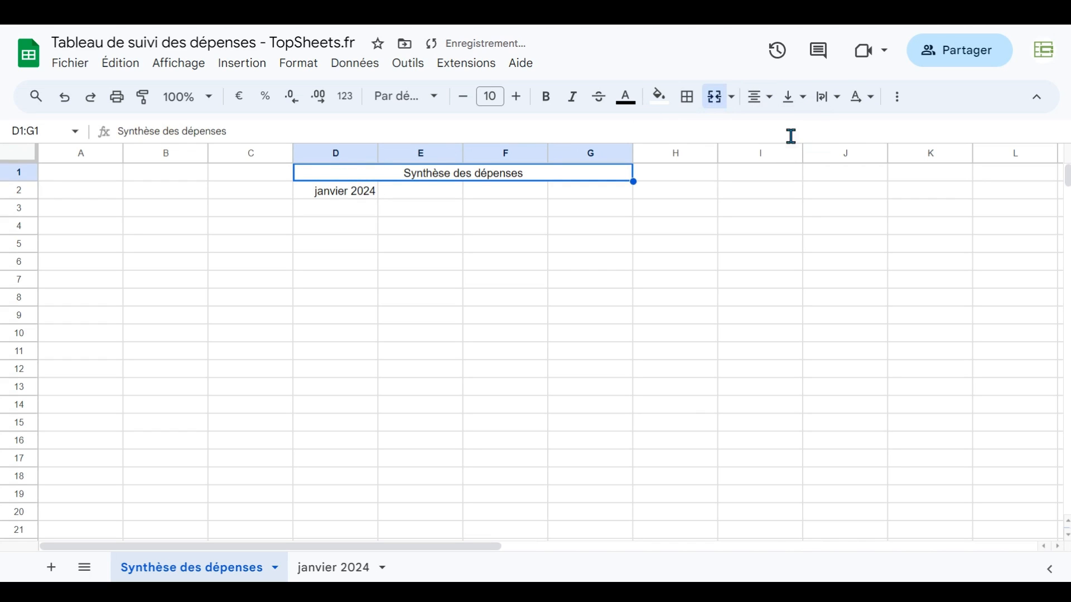
Format the "Synthèse des dépenses" title as bold, size 18 and dark blue
left_click(547, 97)
left_click(497, 95)
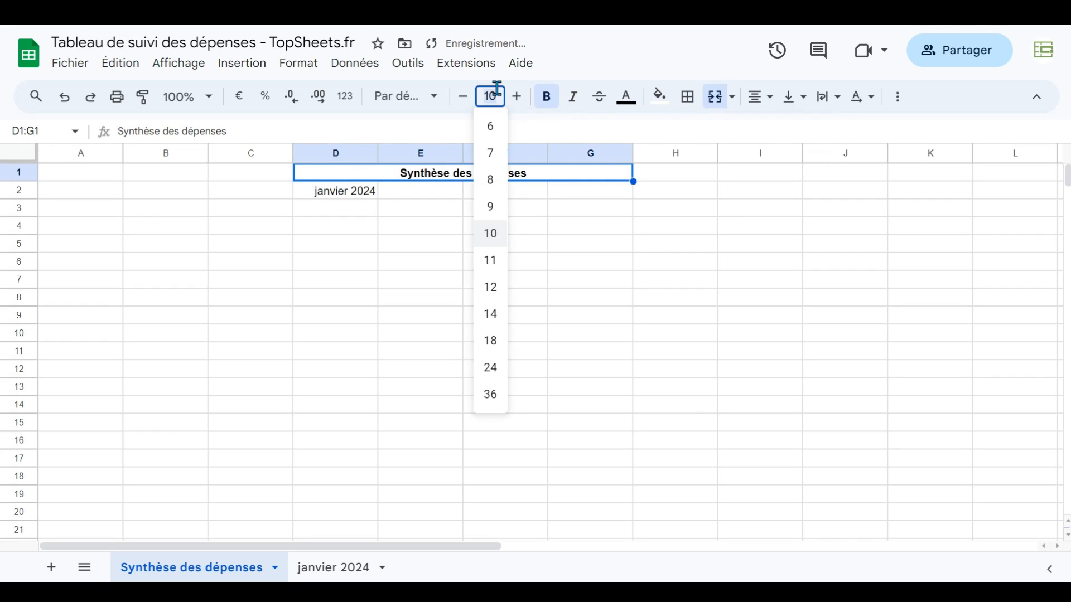
type("18")
key("Return")
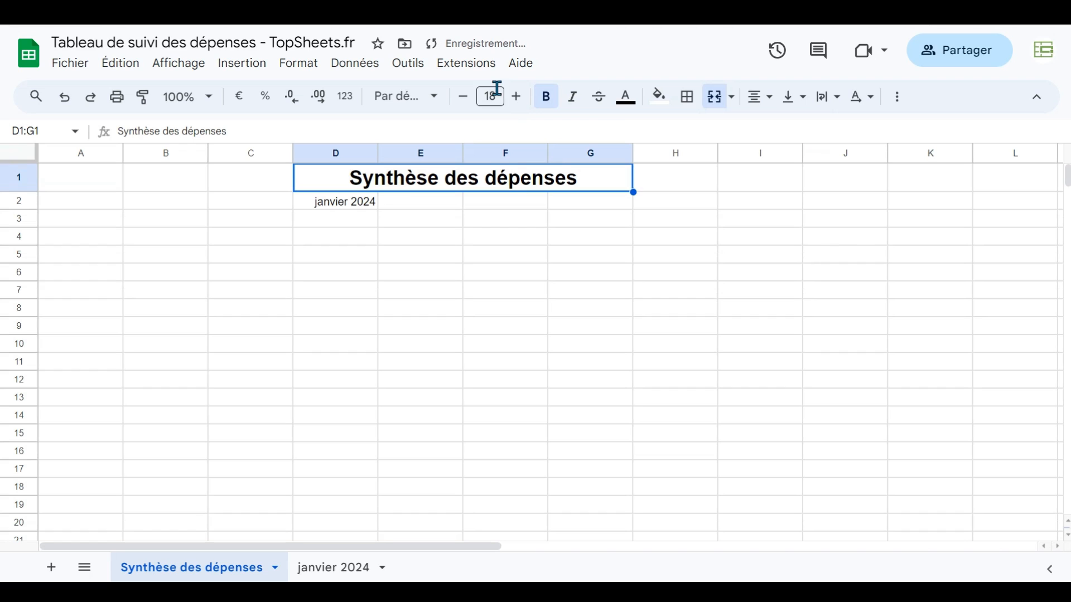
left_click(626, 98)
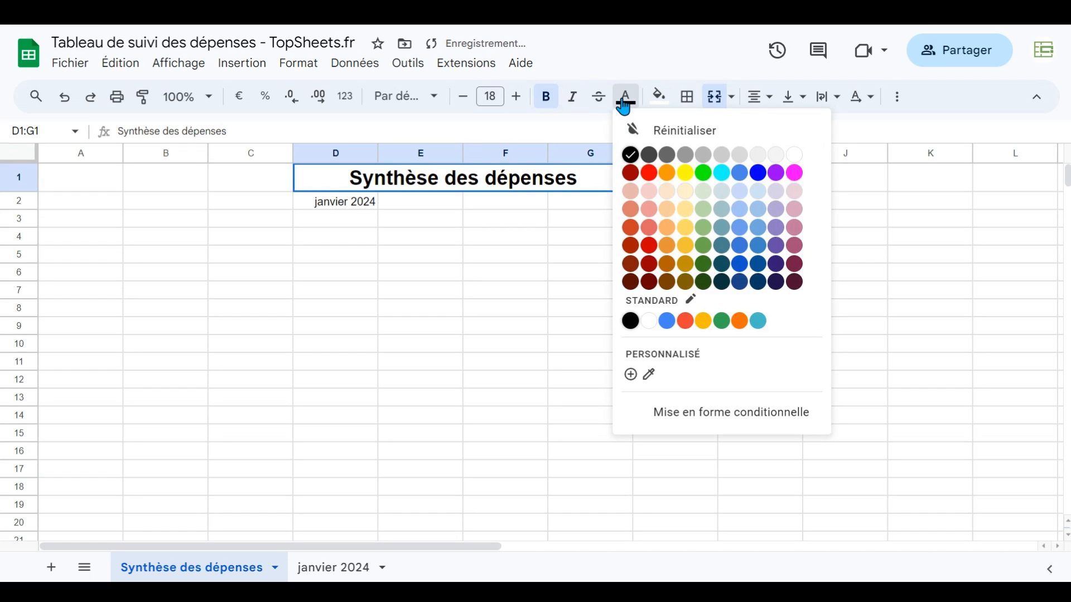
left_click(757, 266)
Merge the month cells D2:G2 and center "janvier 2024" across them
left_click(356, 209)
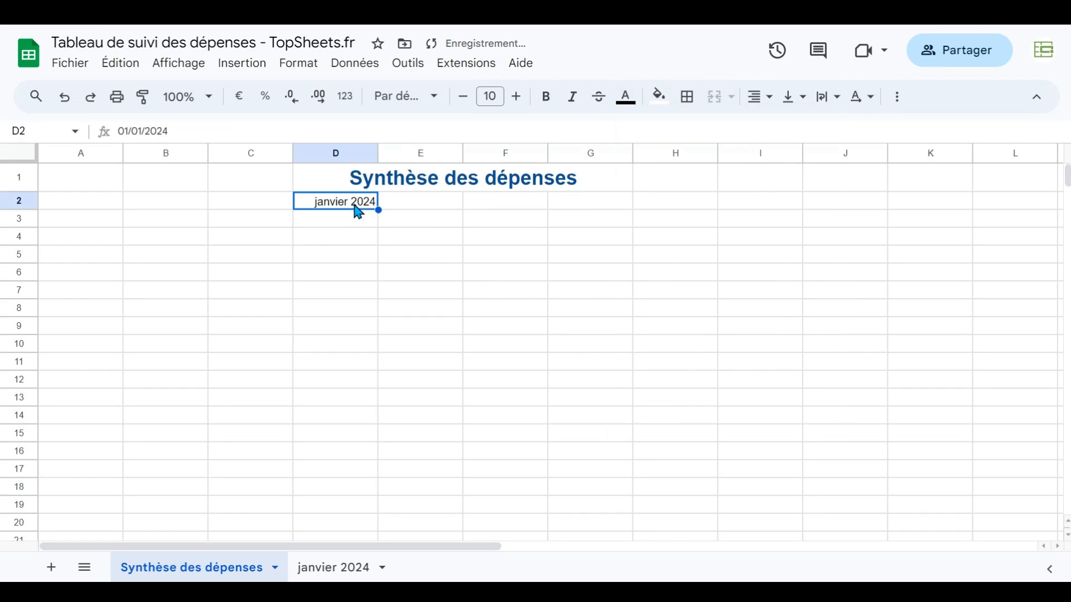
left_click_drag(342, 207, 574, 209)
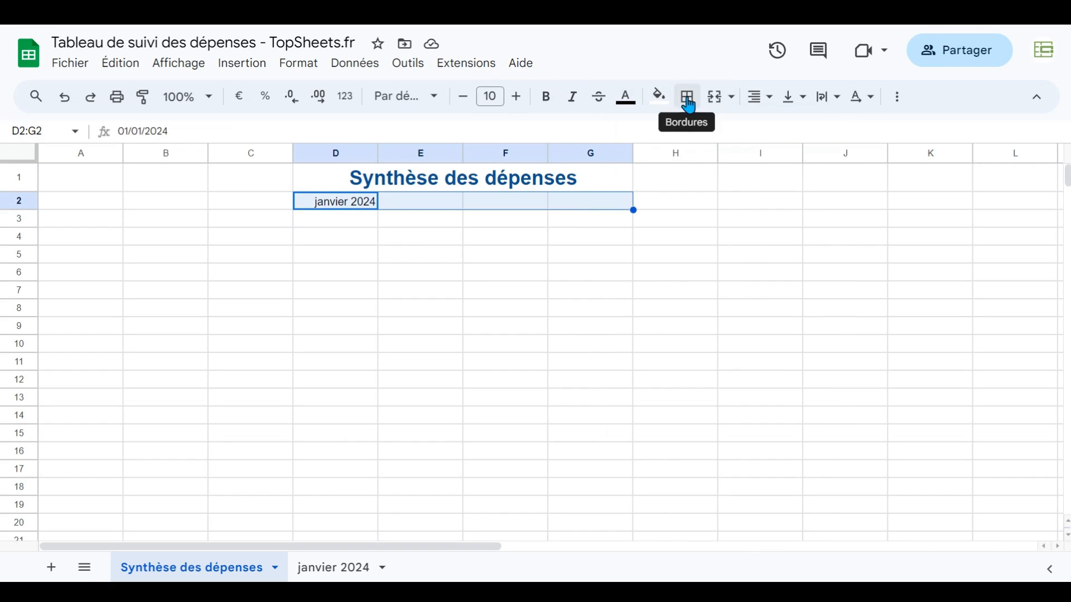
left_click(718, 105)
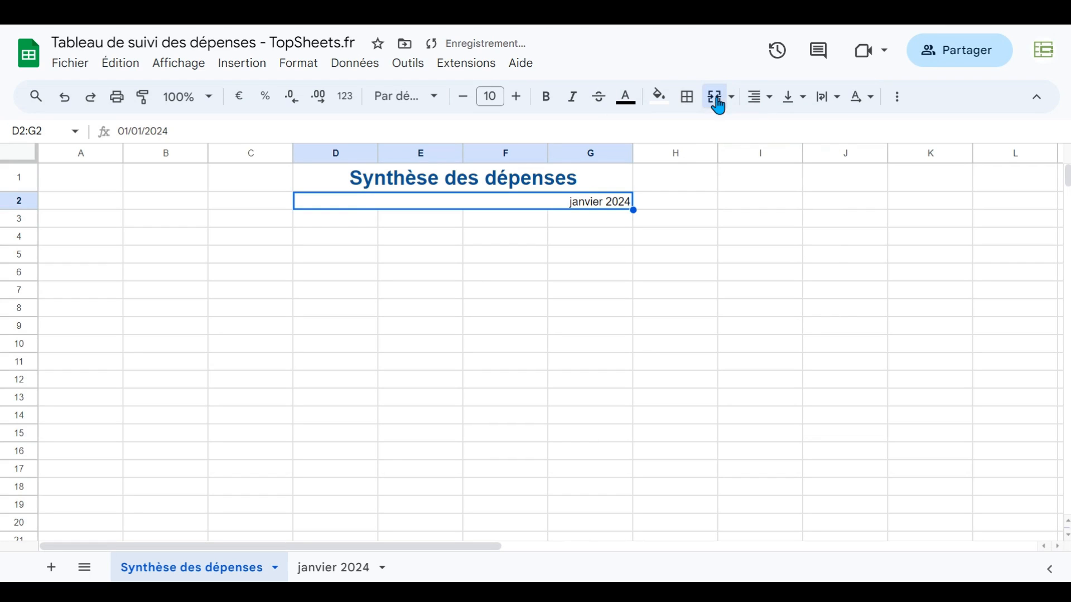
left_click(759, 103)
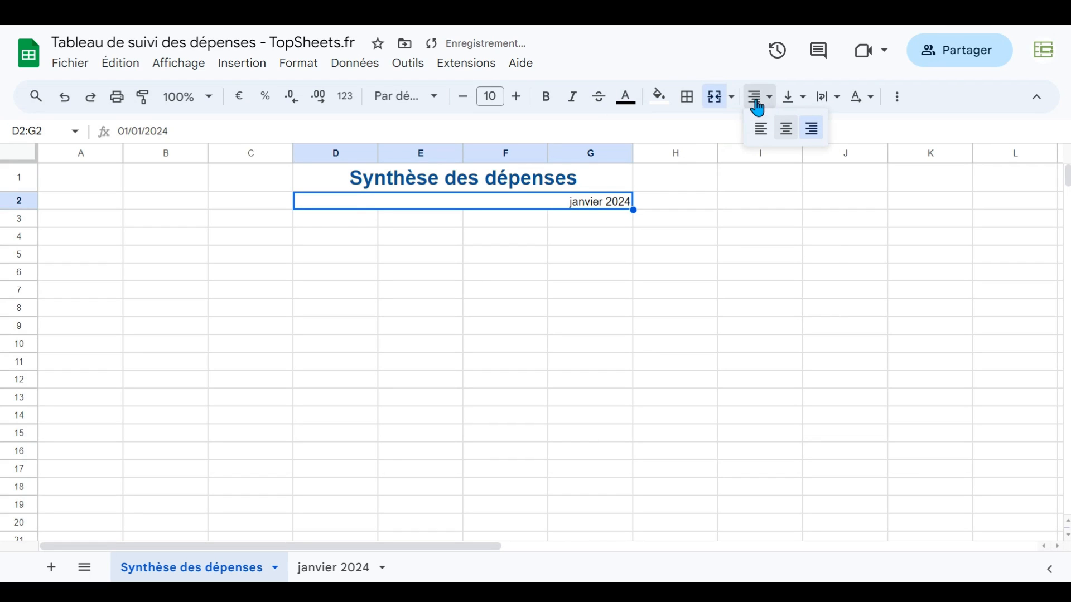
left_click(789, 132)
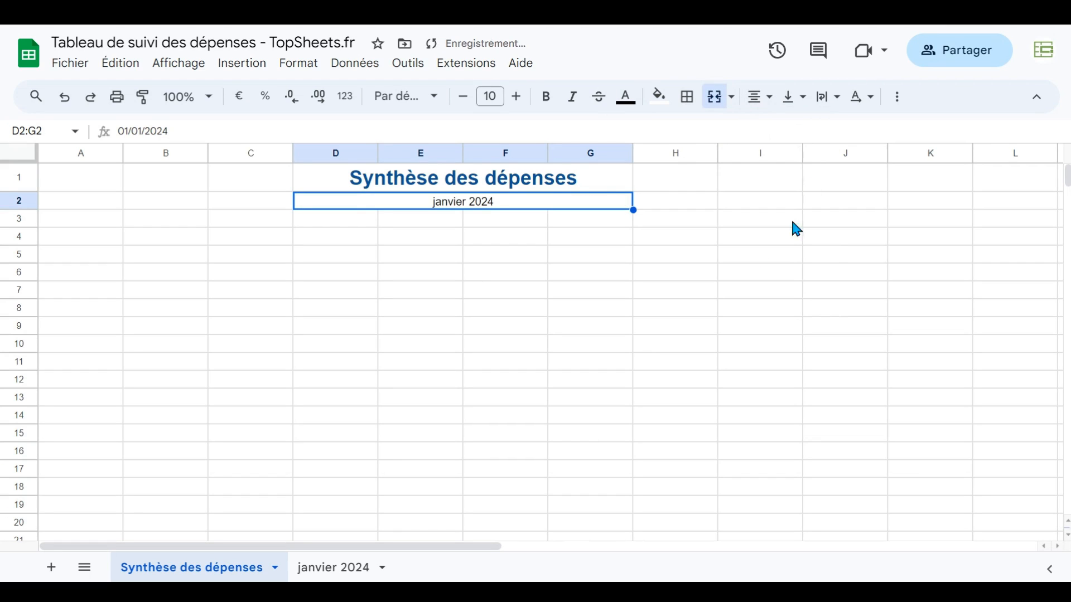
Format the "janvier 2024" subtitle as bold, dark blue and size 16
left_click(546, 103)
left_click(628, 105)
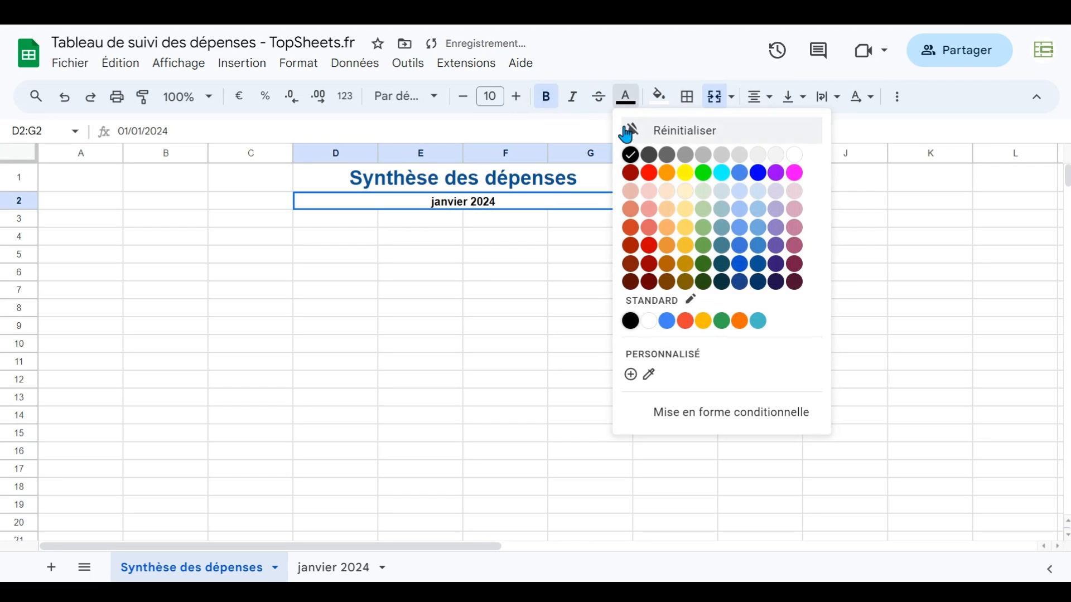
left_click(758, 263)
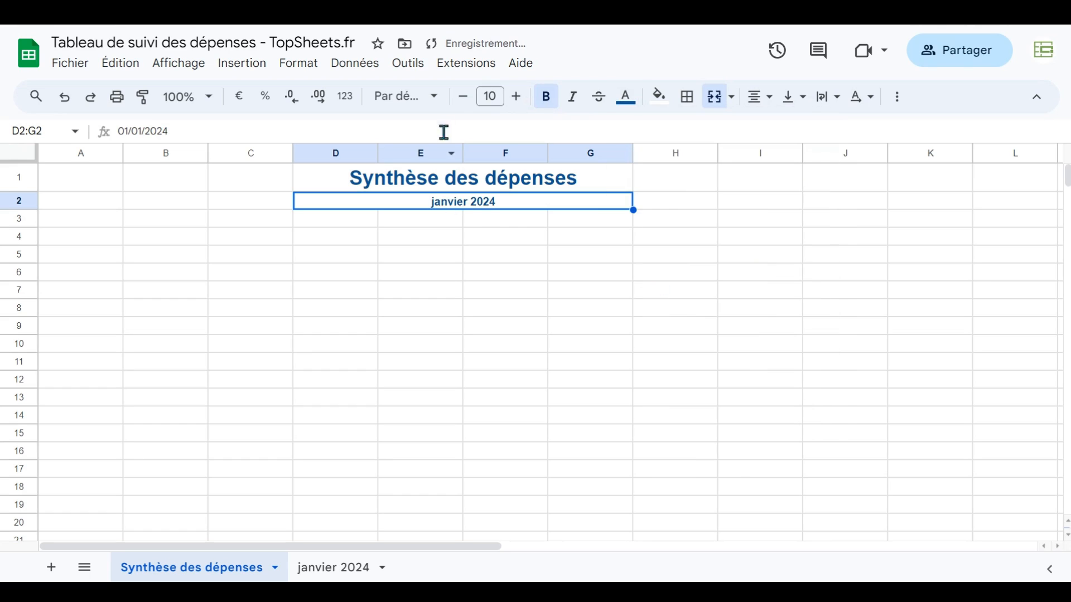
left_click(482, 96)
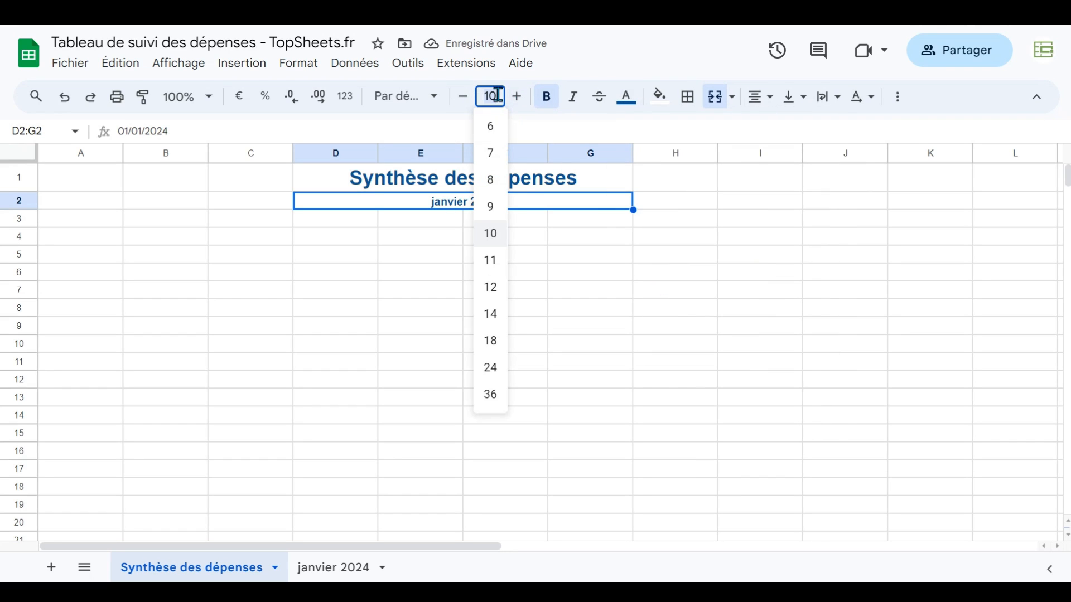
type("16")
key("Return")
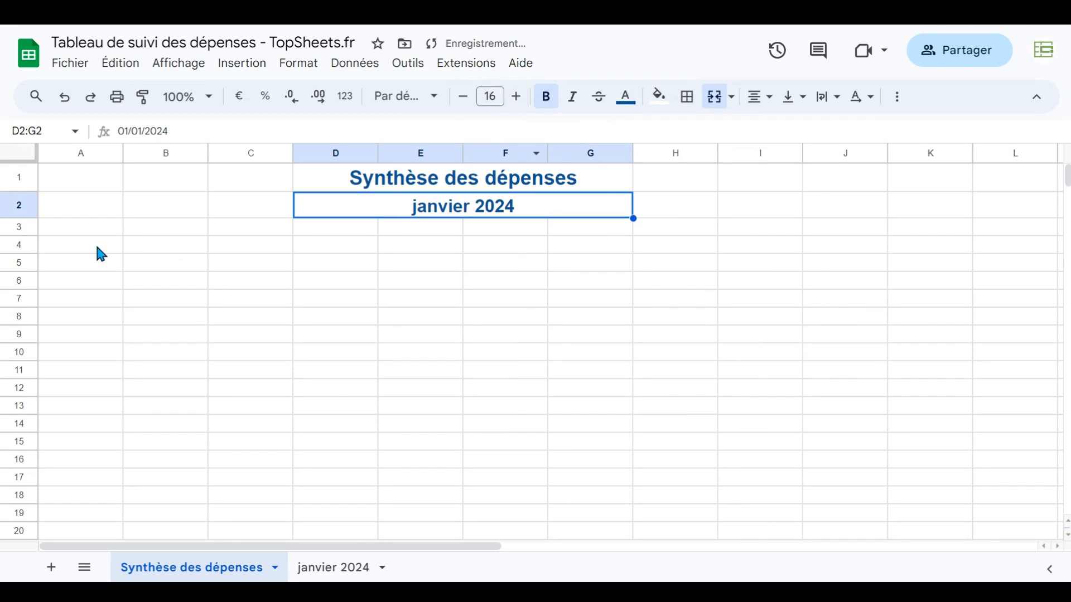
Enter the labels "Mois :" in C4 and "Montant disponible :" in C5
left_click(232, 253)
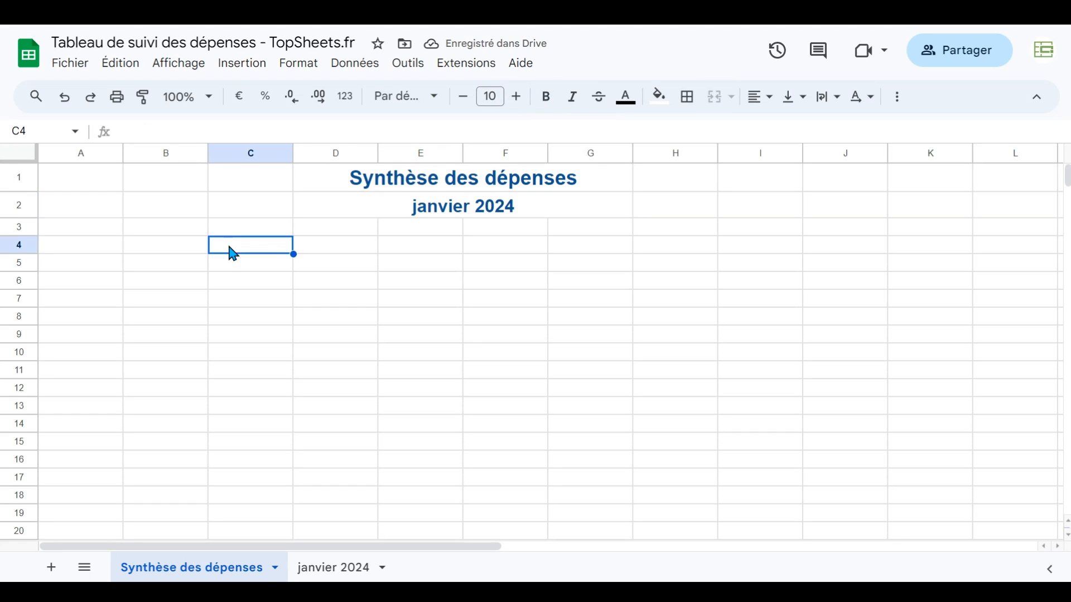
type("Mois :")
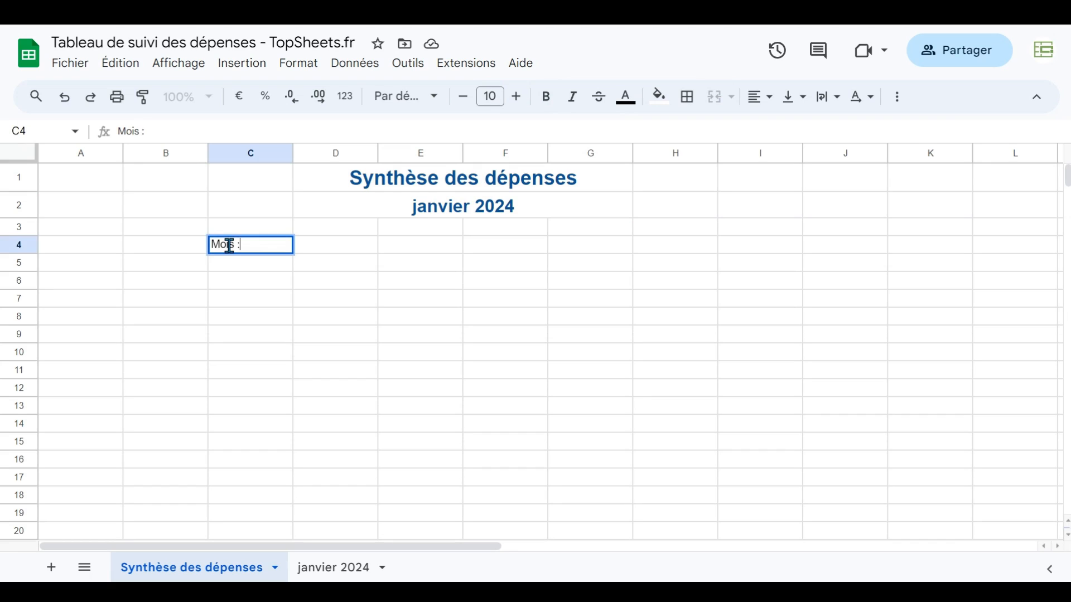
key("Return")
type("Mont")
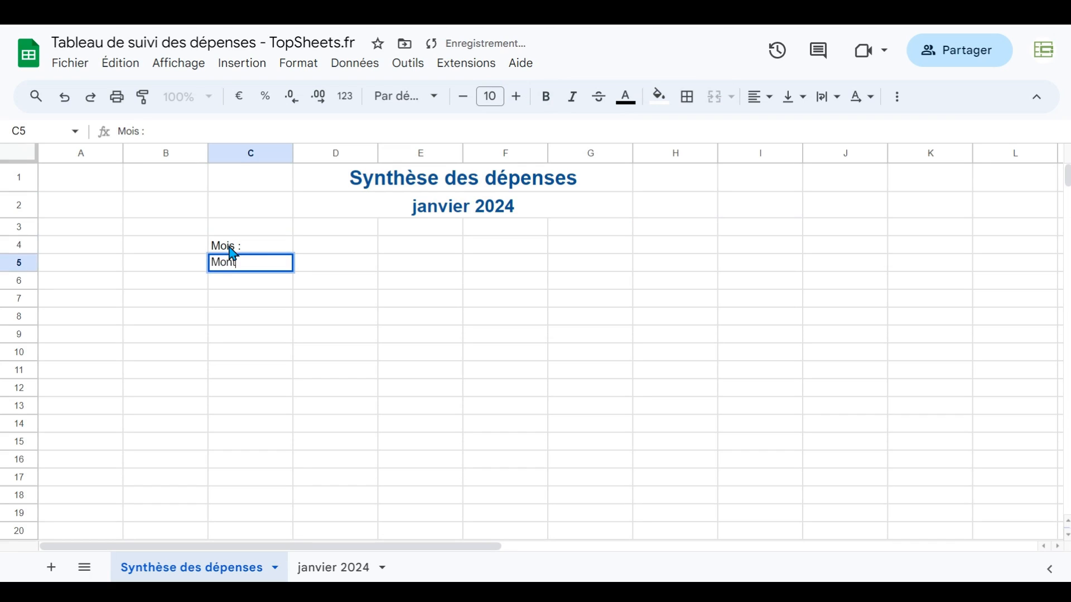
type("ant disponi")
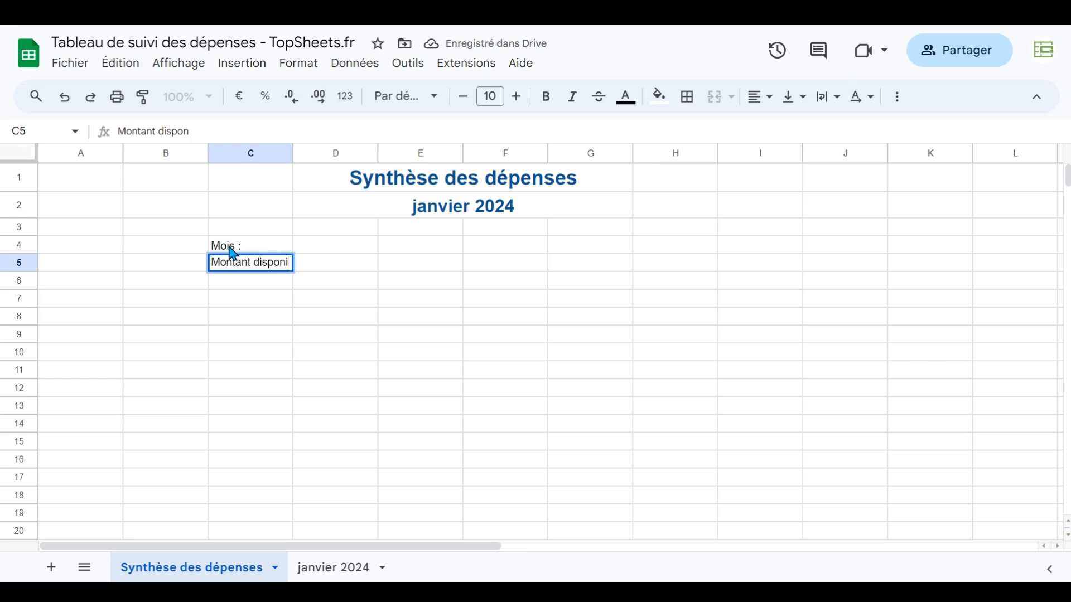
type("ble :")
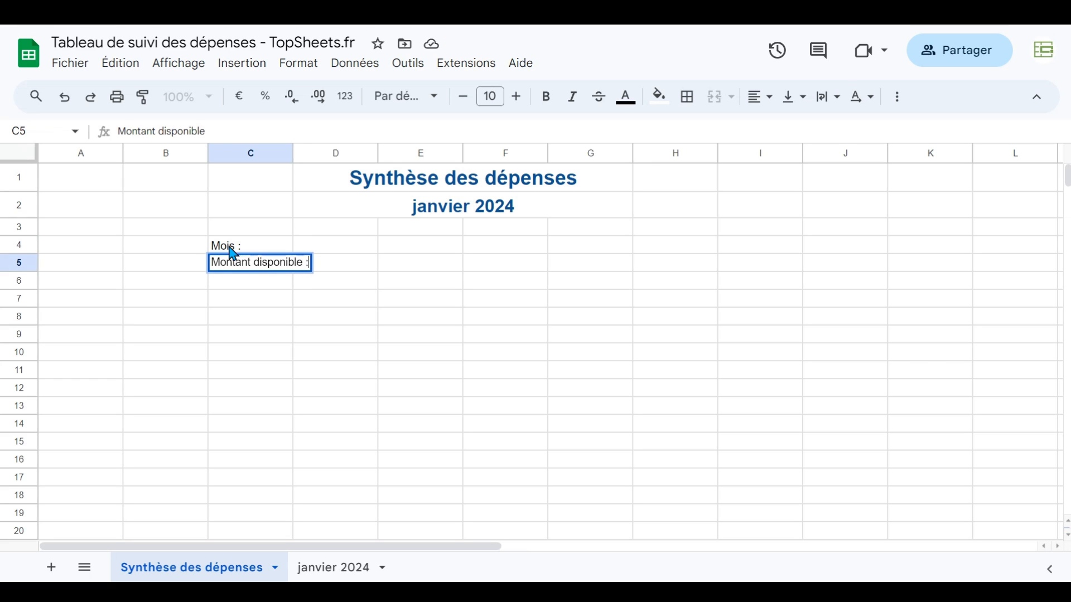
key("Return")
Enter the label "Dépenses prévisionnelles du mois :" in C6
type("Dép")
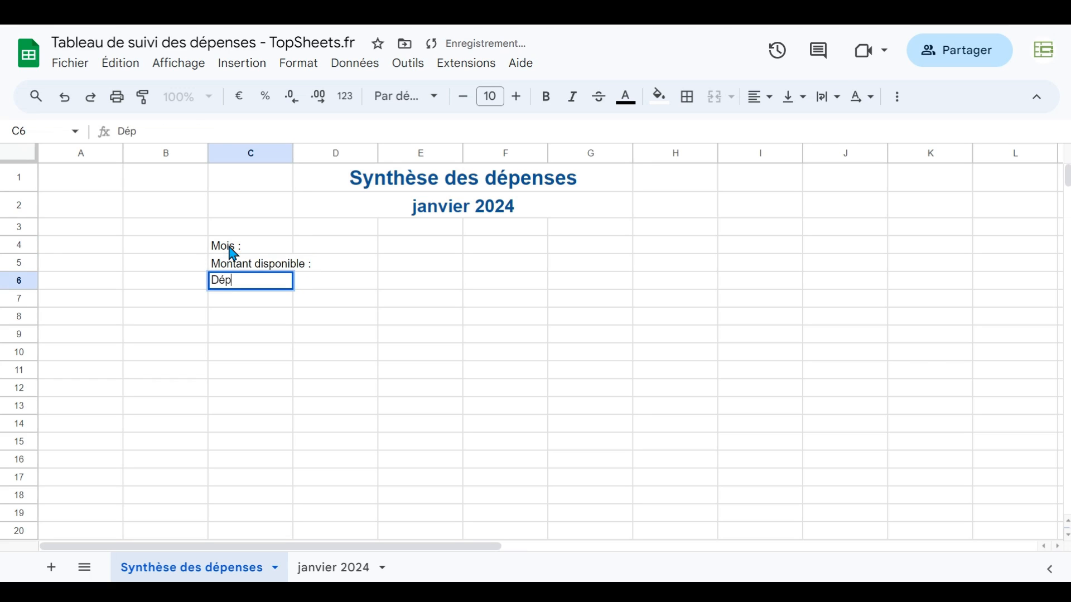
type("enes")
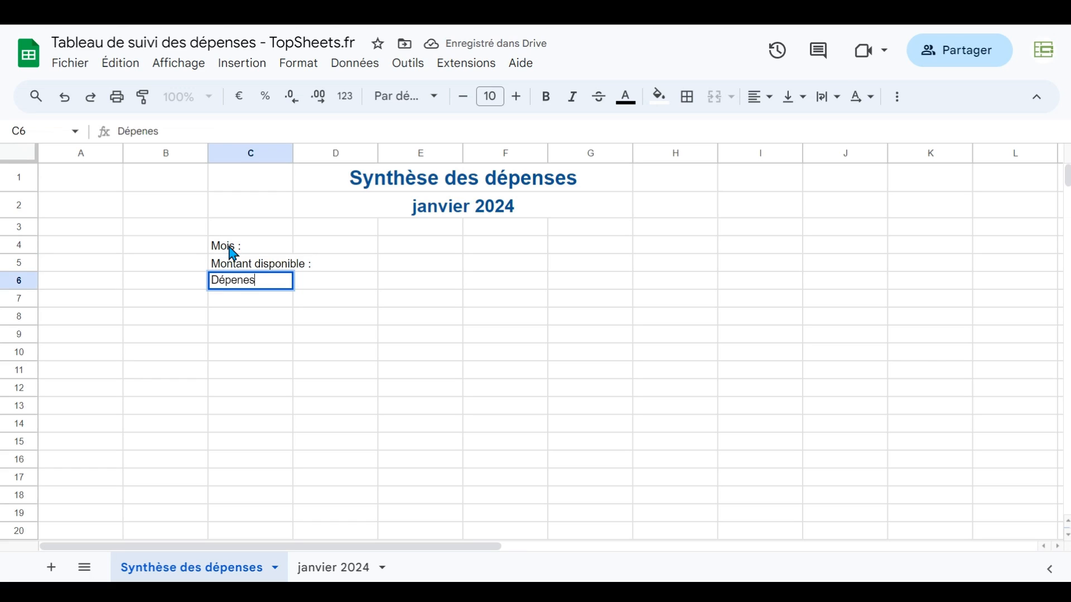
key("BackSpace")
key("BackSpace")
type("ses prévis")
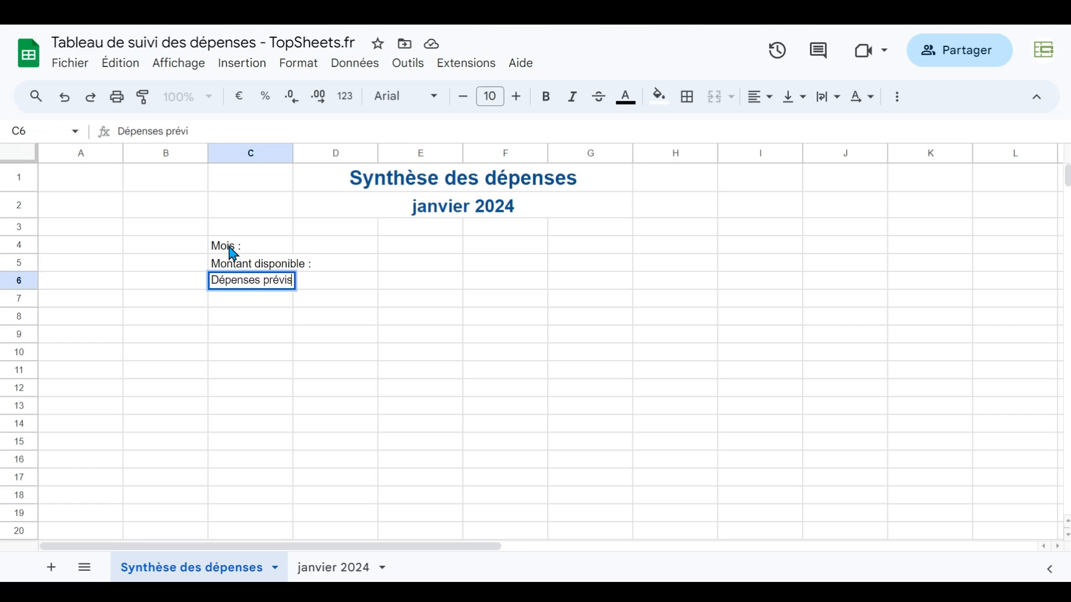
type("ionnelles du mois :")
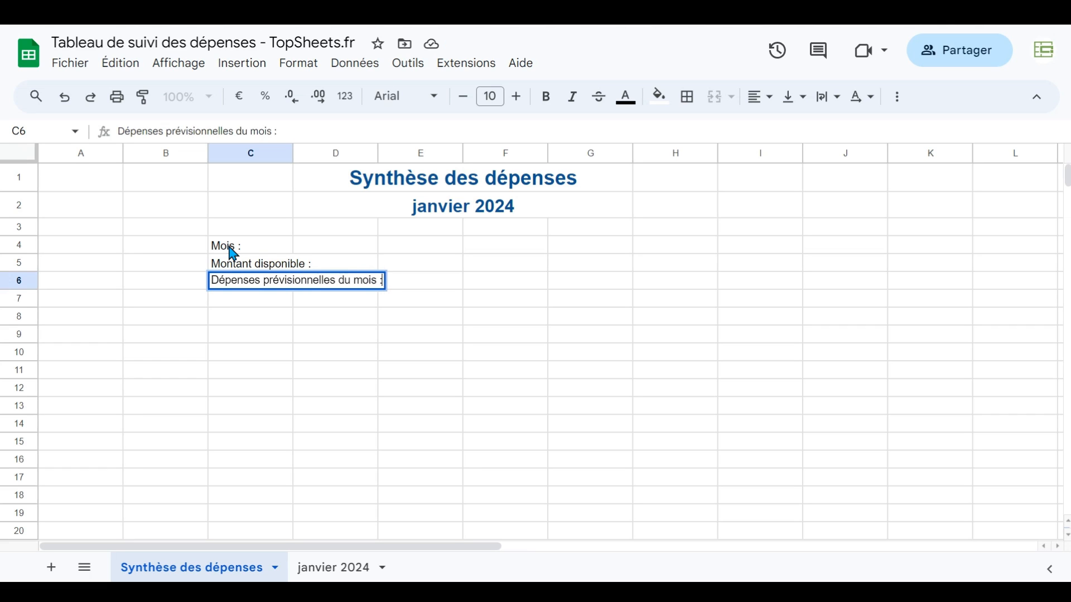
key("Return")
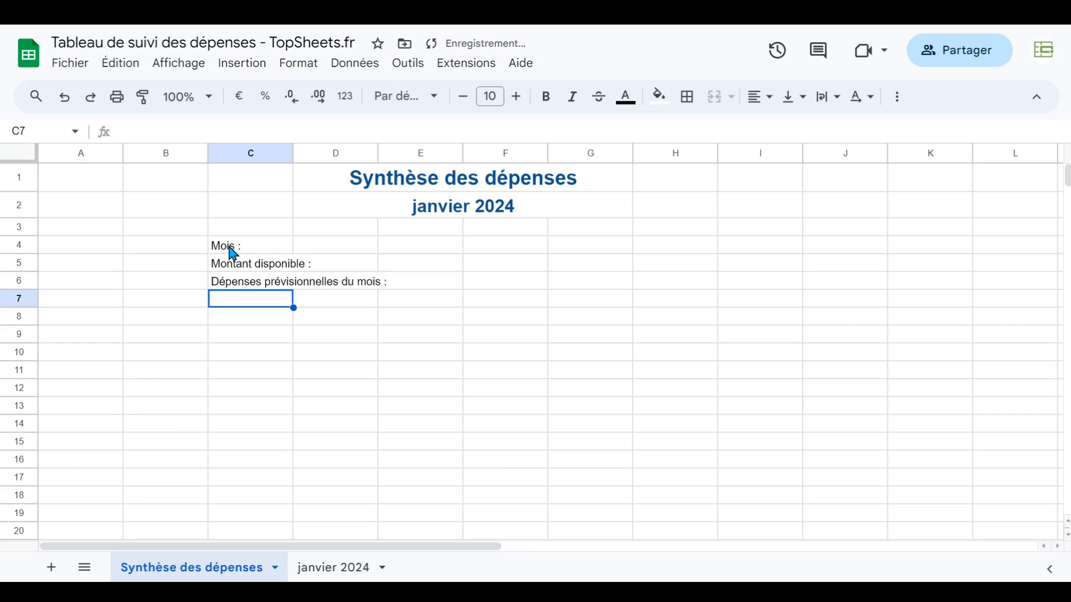
Copy the formatting of the "Date" header on the janvier 2024 sheet onto A4:C6 of the Synthèse des dépenses sheet
left_click(233, 253)
left_click(330, 568)
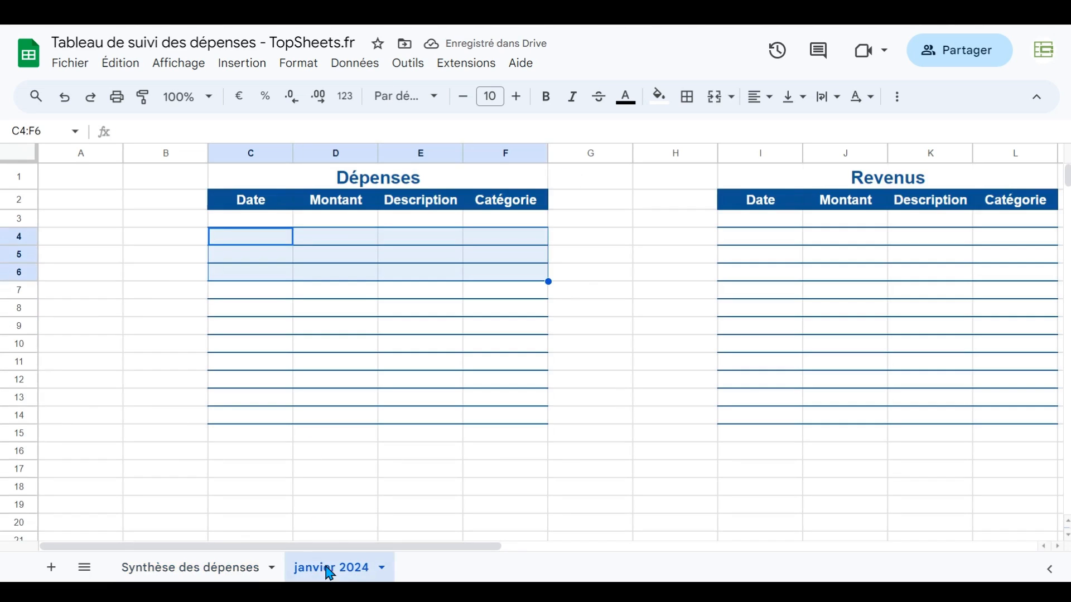
left_click(270, 207)
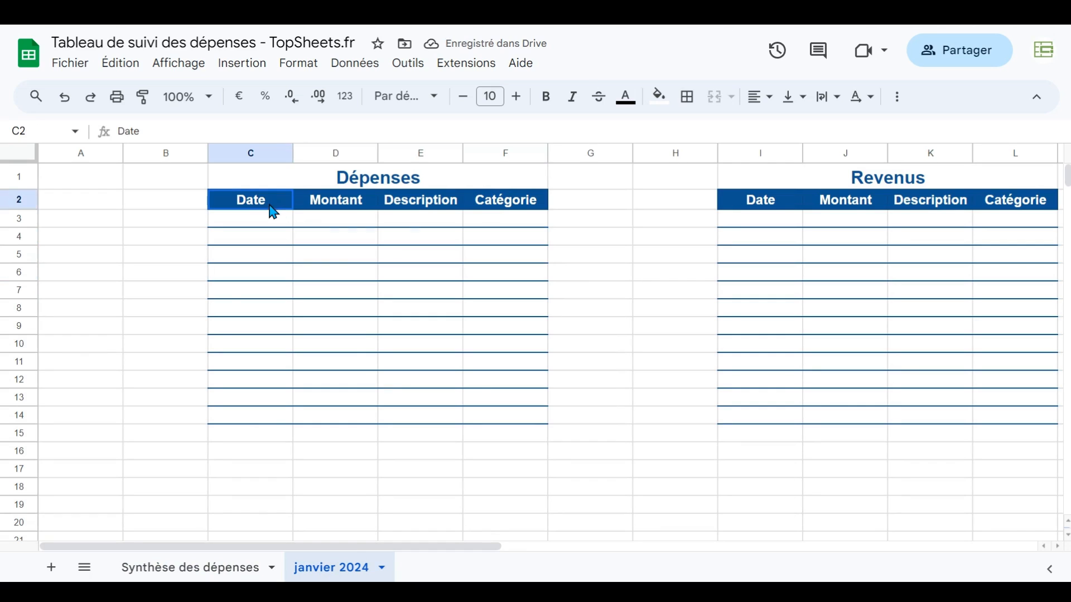
left_click(144, 106)
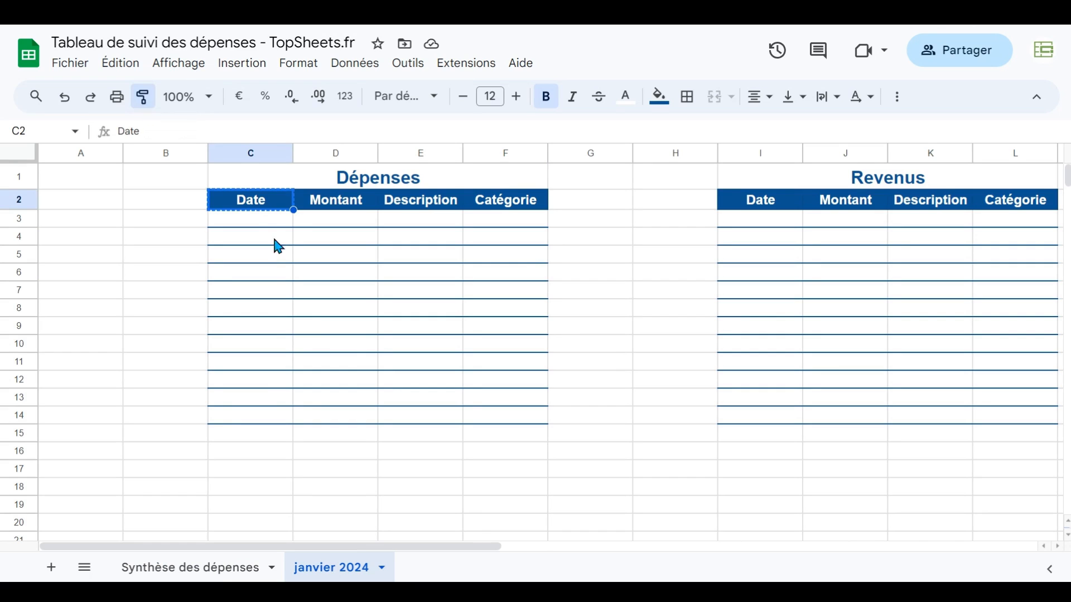
left_click(222, 570)
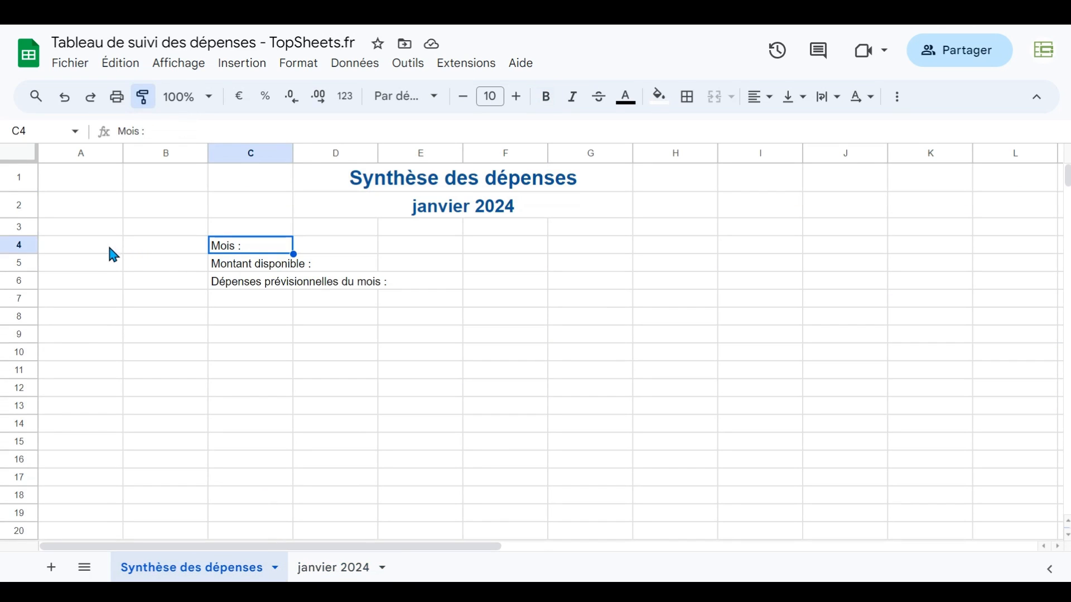
mouse_move(110, 249)
left_mouse_down()
mouse_move(258, 268)
mouse_move(263, 289)
left_mouse_up()
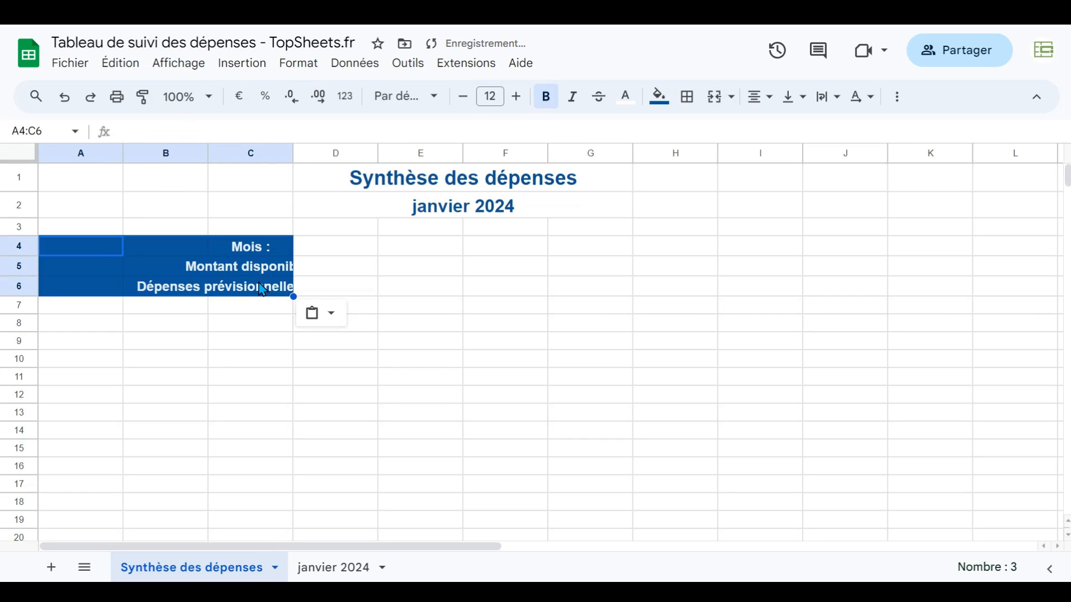
Right-align the three labels in C4:C6
left_click(277, 246)
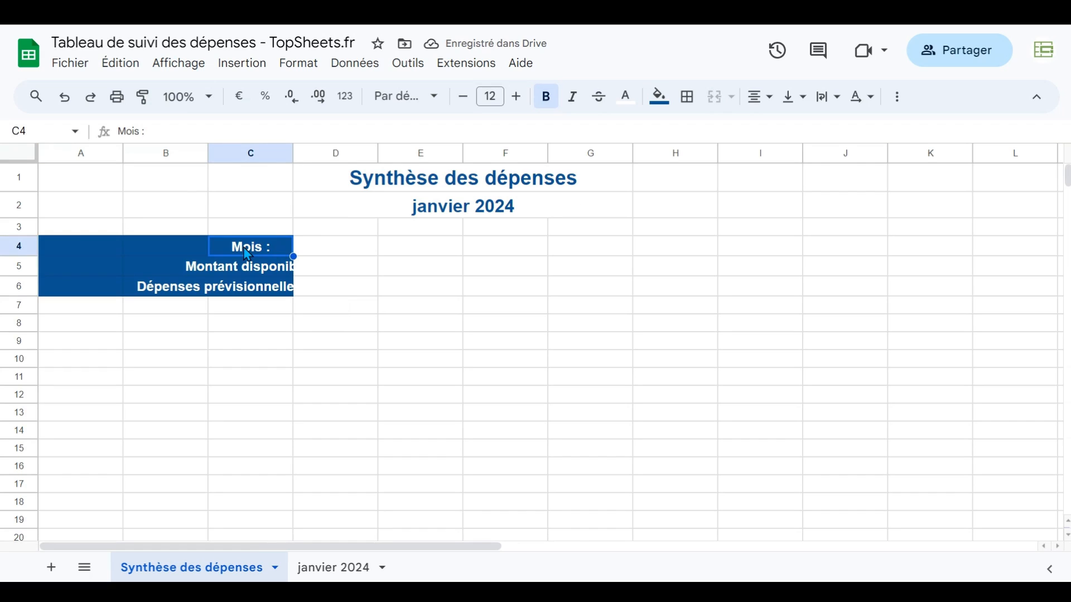
left_click_drag(270, 250, 284, 293)
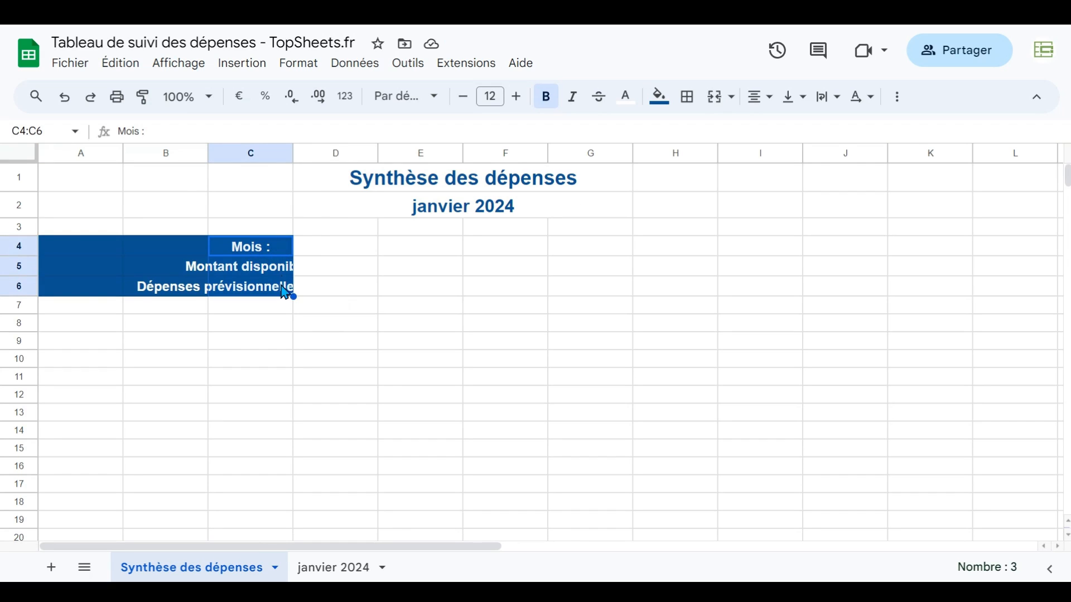
left_click(770, 97)
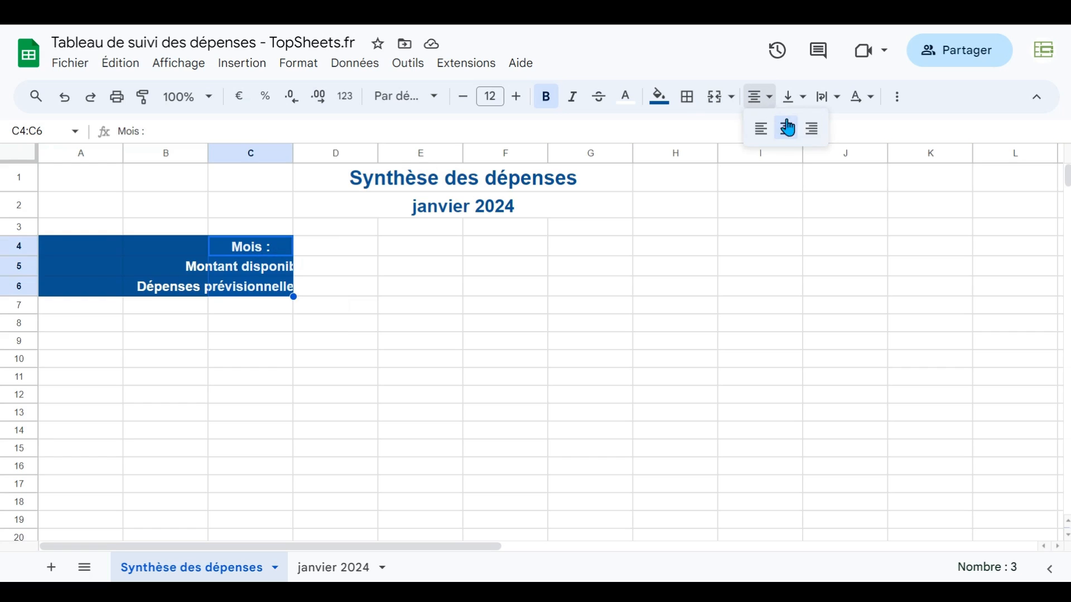
left_click(812, 129)
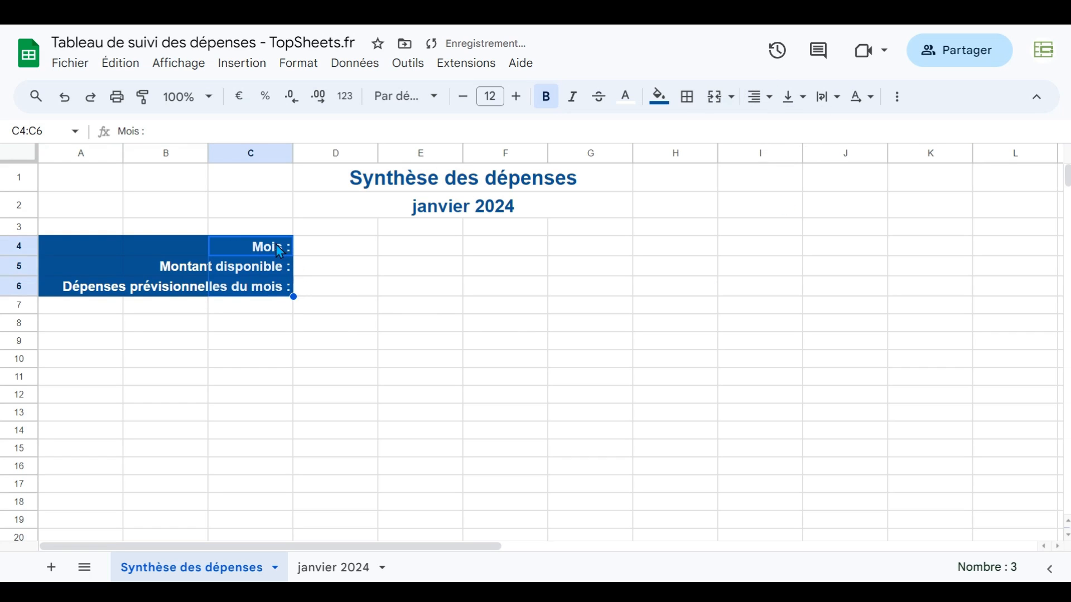
left_click(280, 252)
left_click(284, 272)
left_click(283, 294)
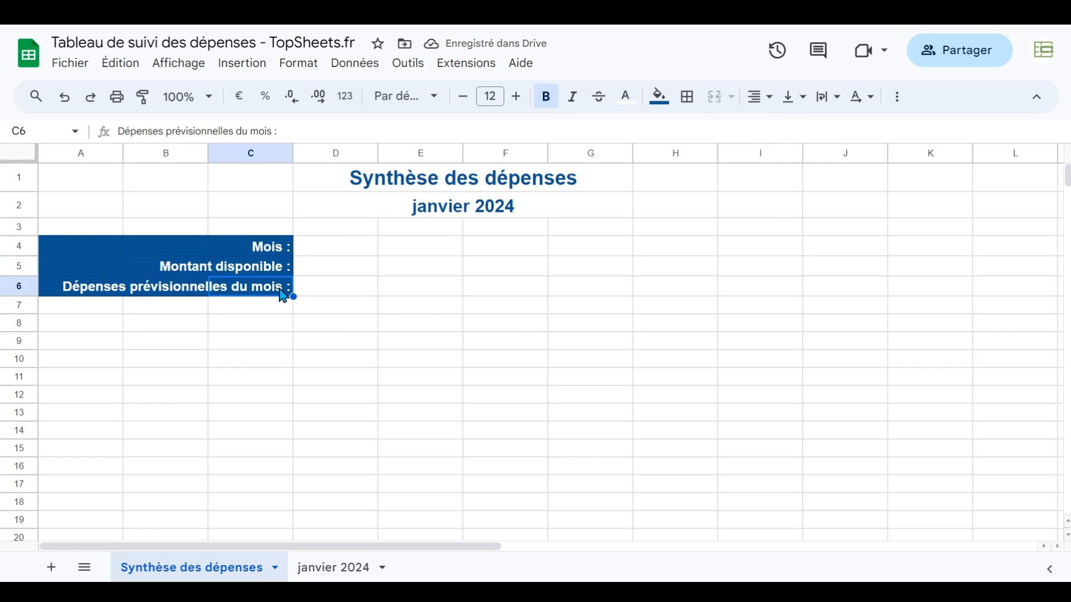
Add a medium-thickness dark blue outer border around cell D4
left_click(344, 247)
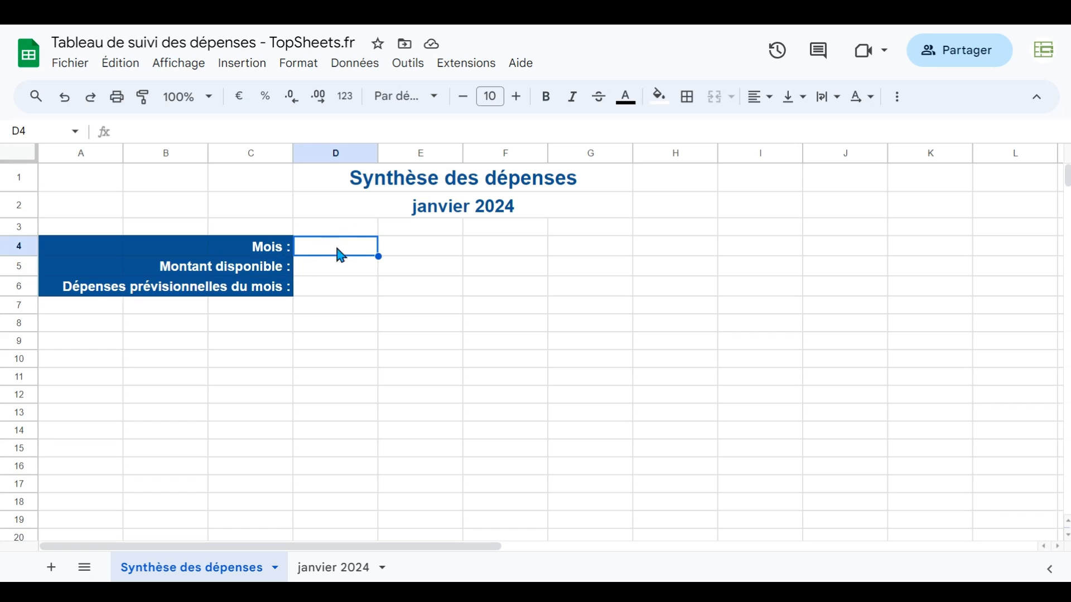
left_click(691, 100)
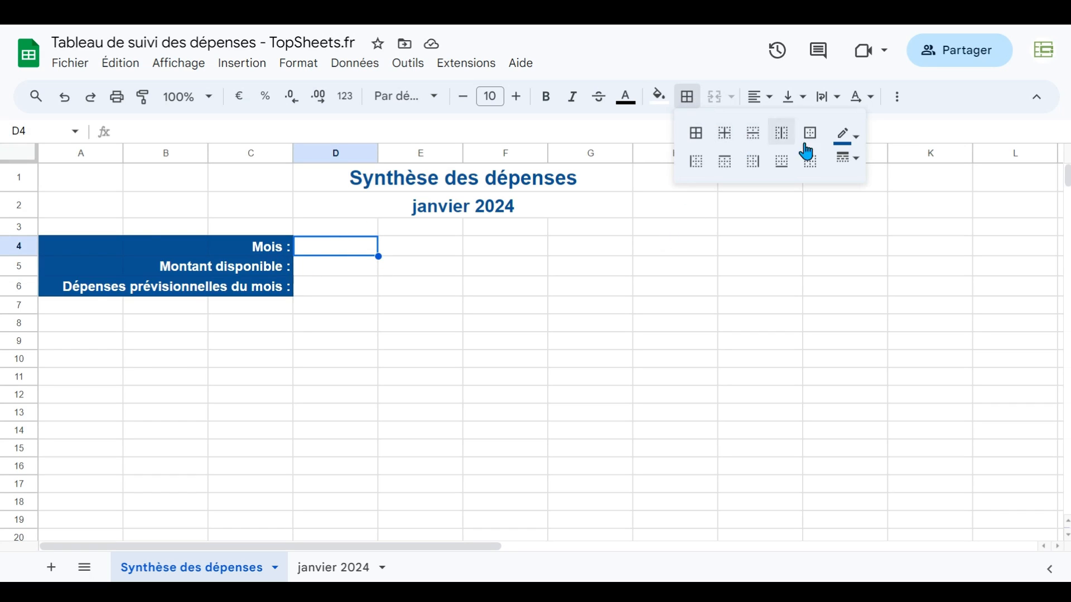
left_click(846, 136)
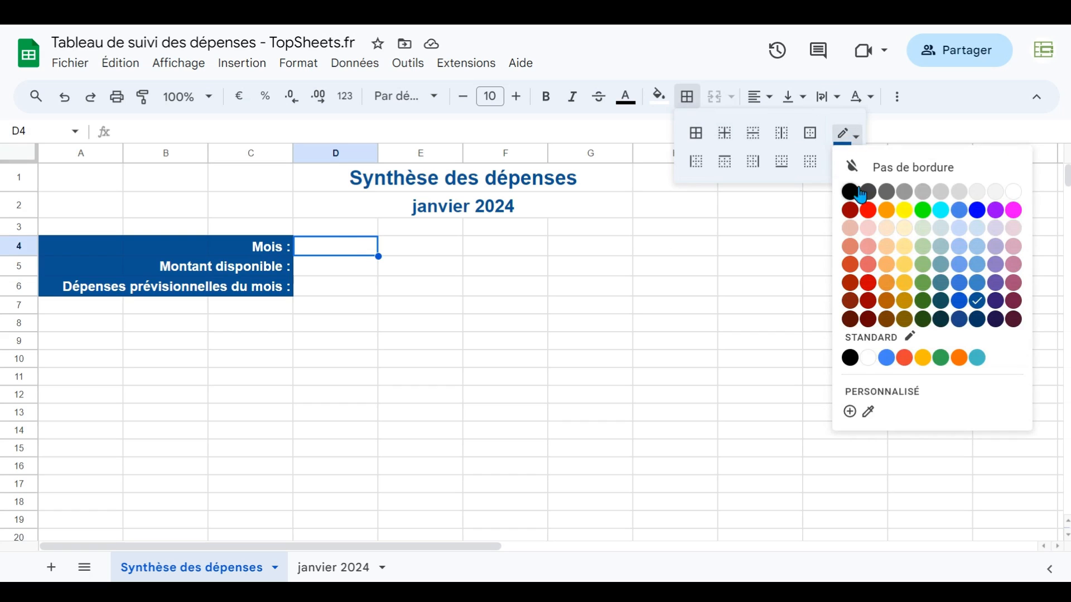
left_click(977, 302)
left_click(853, 165)
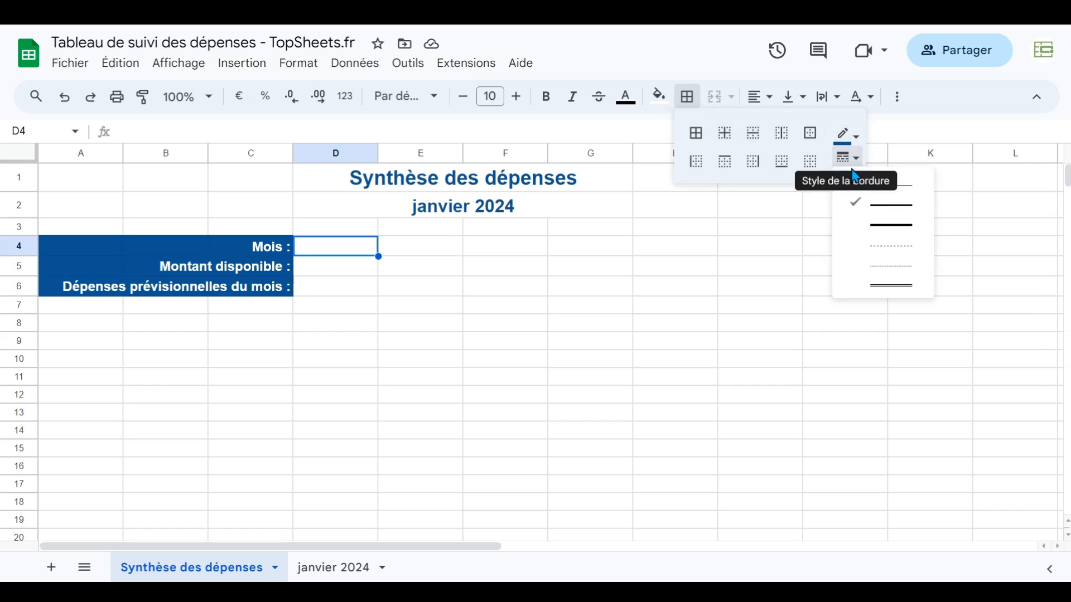
left_click(848, 198)
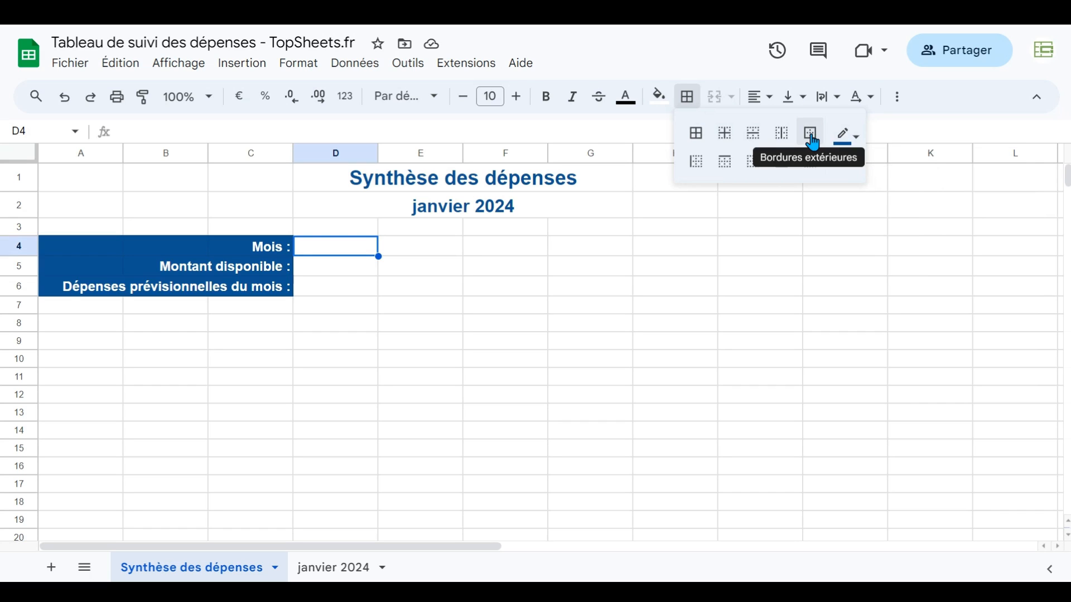
left_click(812, 140)
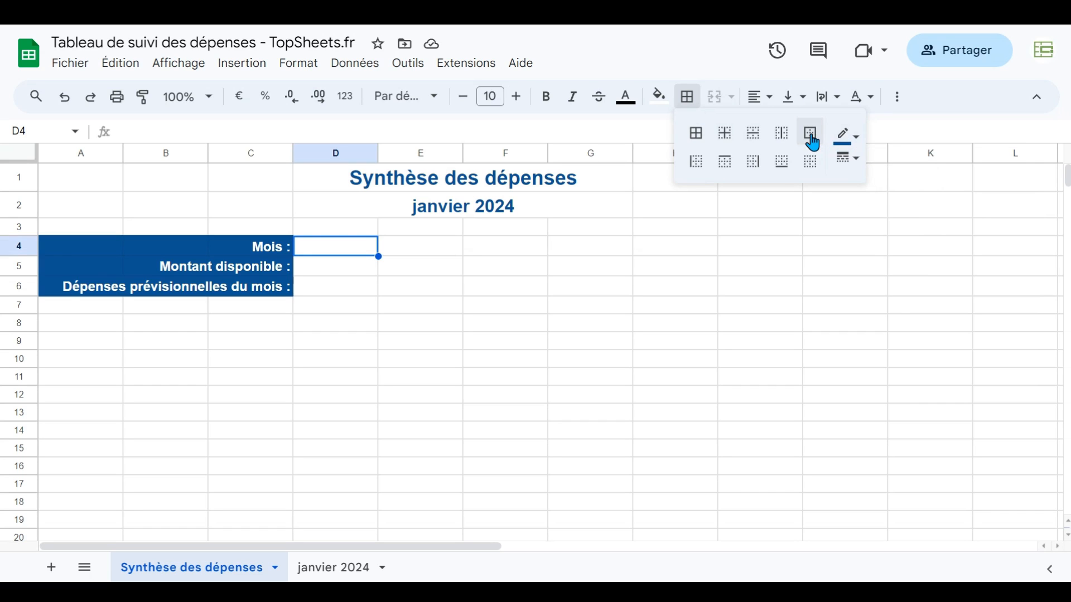
Copy the border formatting of D4 onto cells D5 and D6
left_click(145, 101)
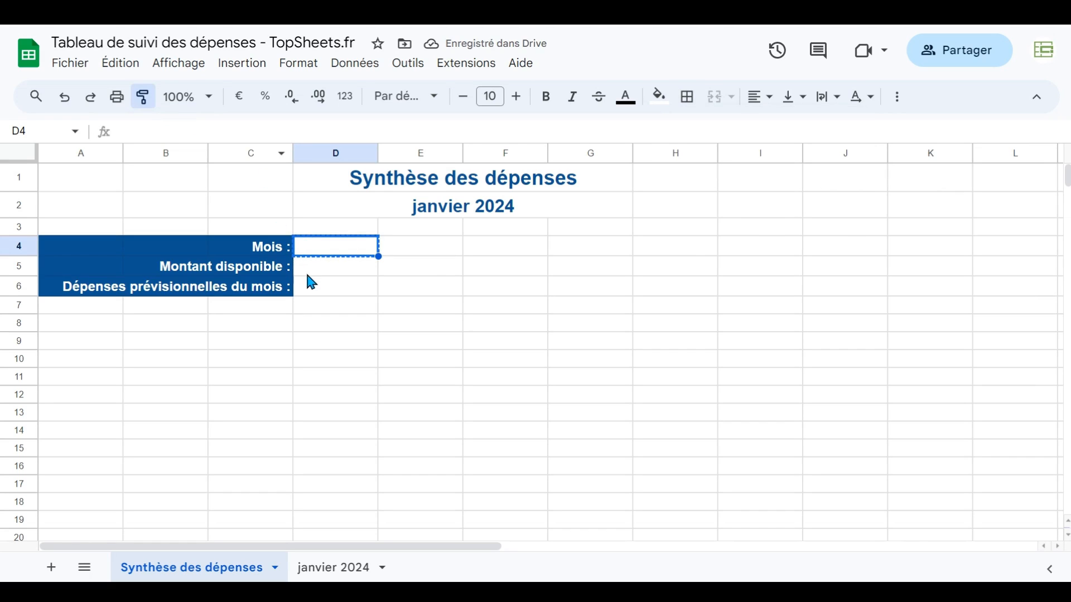
left_click(312, 266)
left_click(143, 97)
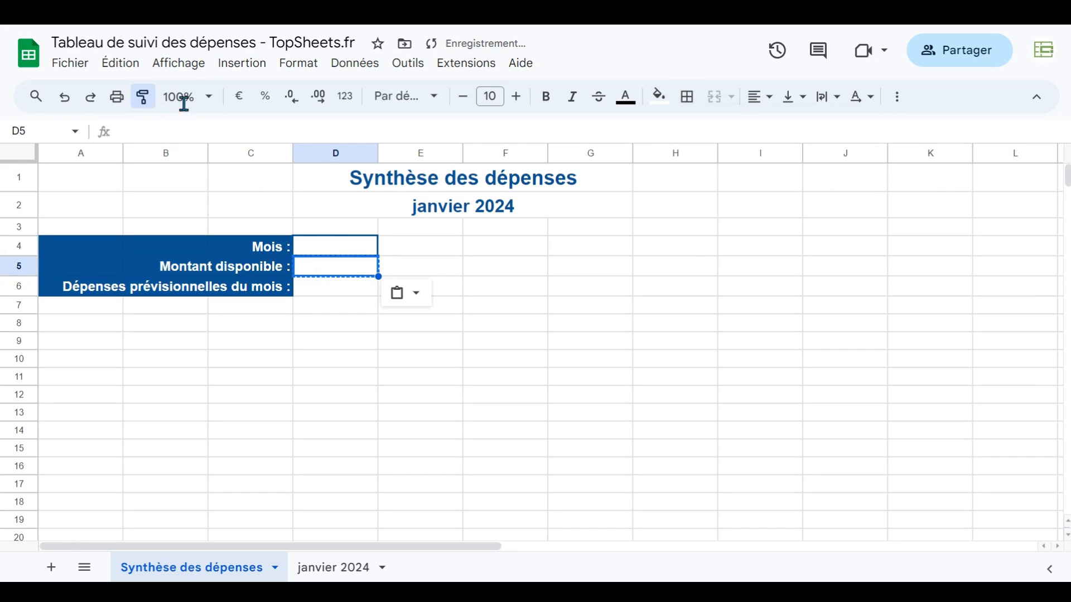
left_click(334, 290)
left_click(334, 325)
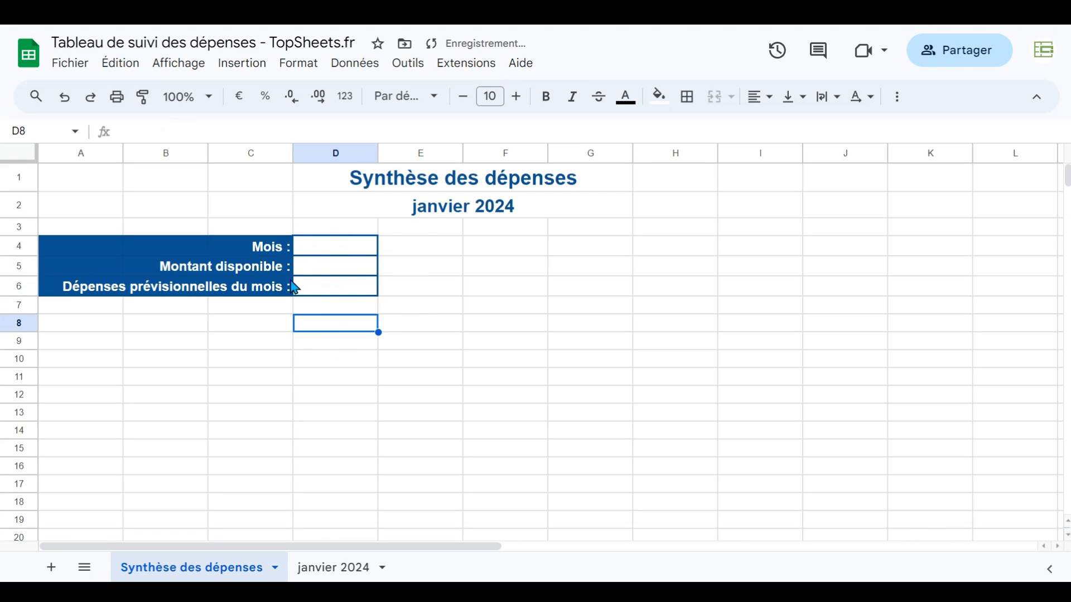
left_click(321, 242)
left_click(333, 270)
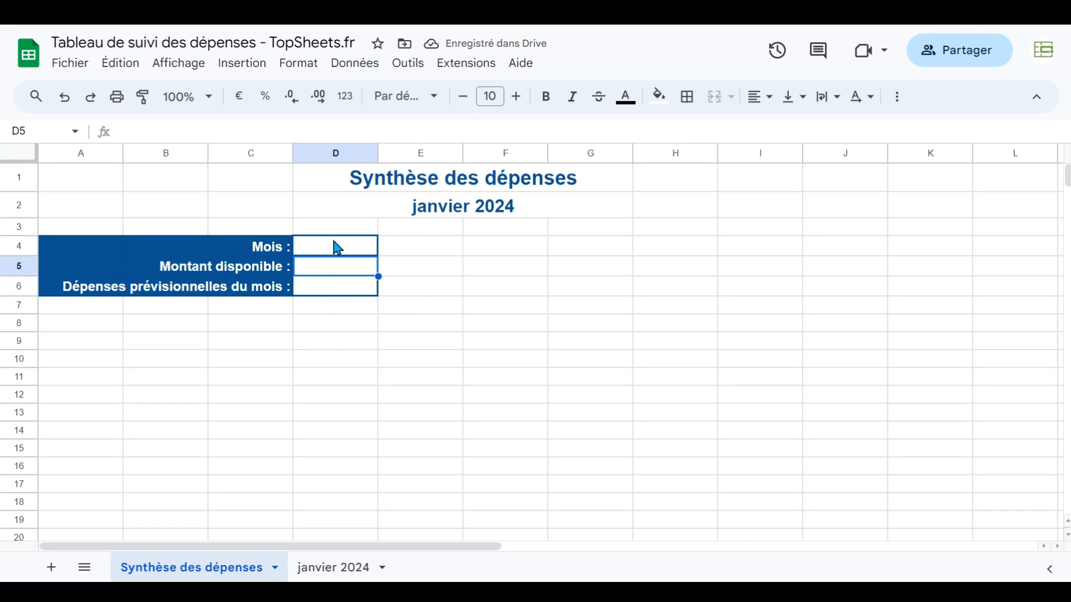
left_click(338, 247)
left_click(341, 273)
left_click(345, 294)
left_click(348, 306)
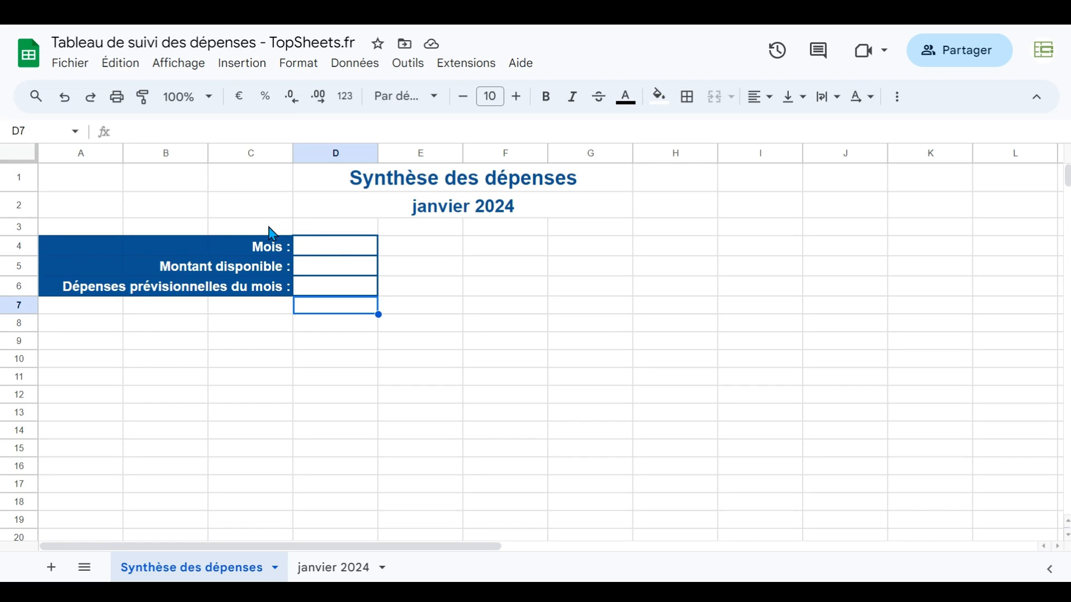
Add a dark blue bottom border to A3:C3, just above the label block
left_click_drag(251, 228, 107, 232)
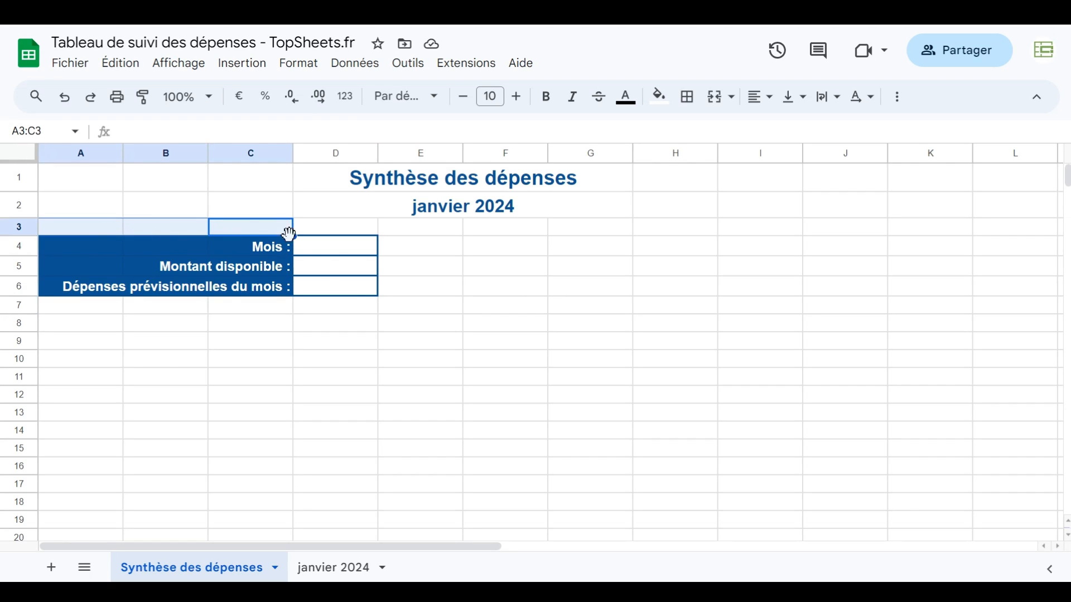
left_click(342, 287)
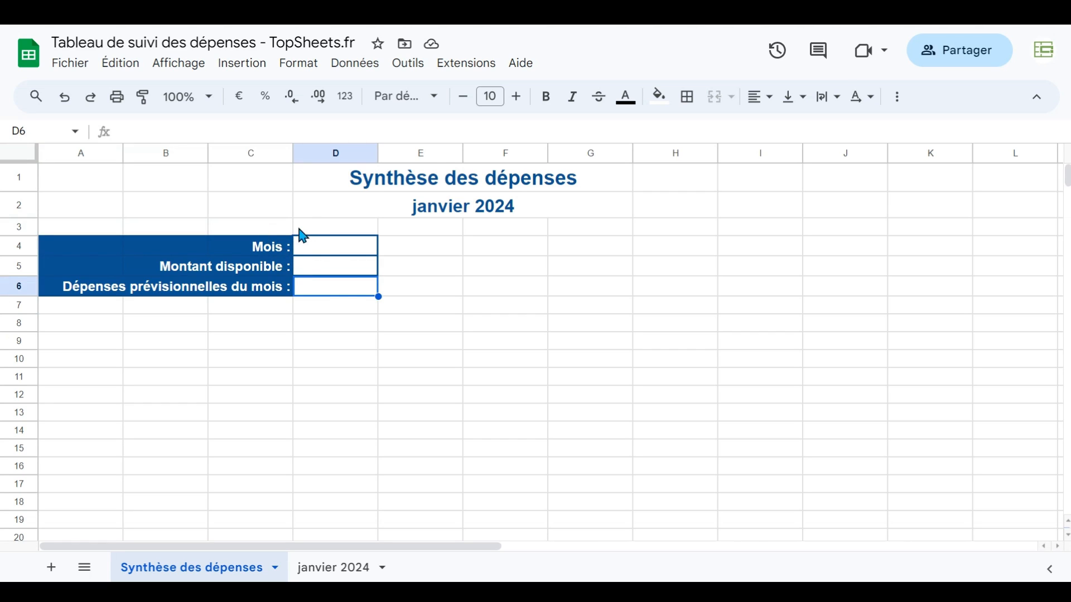
left_click_drag(267, 230, 106, 236)
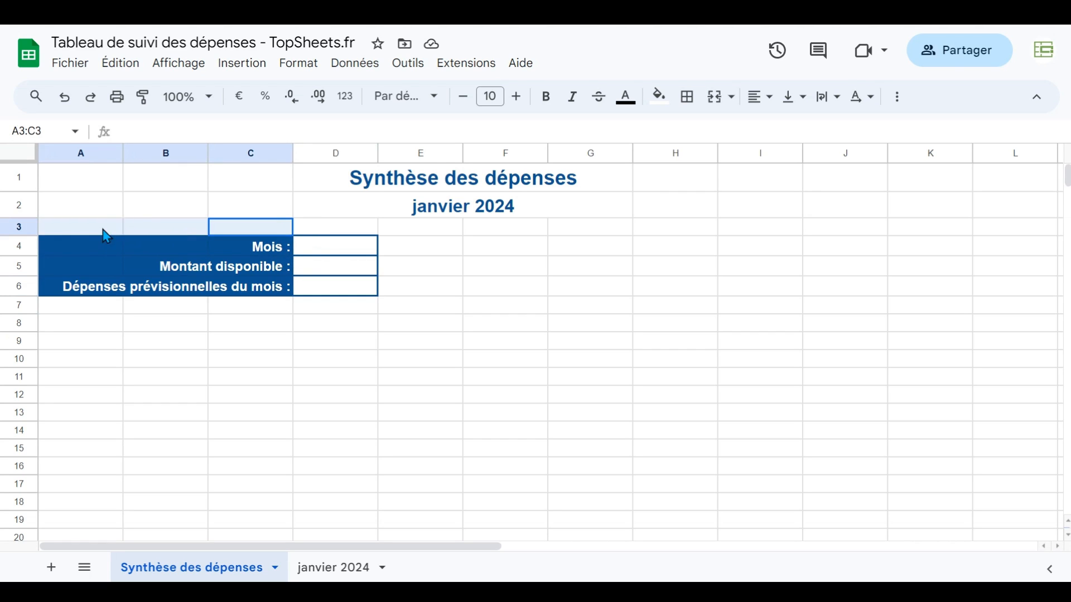
left_click(689, 98)
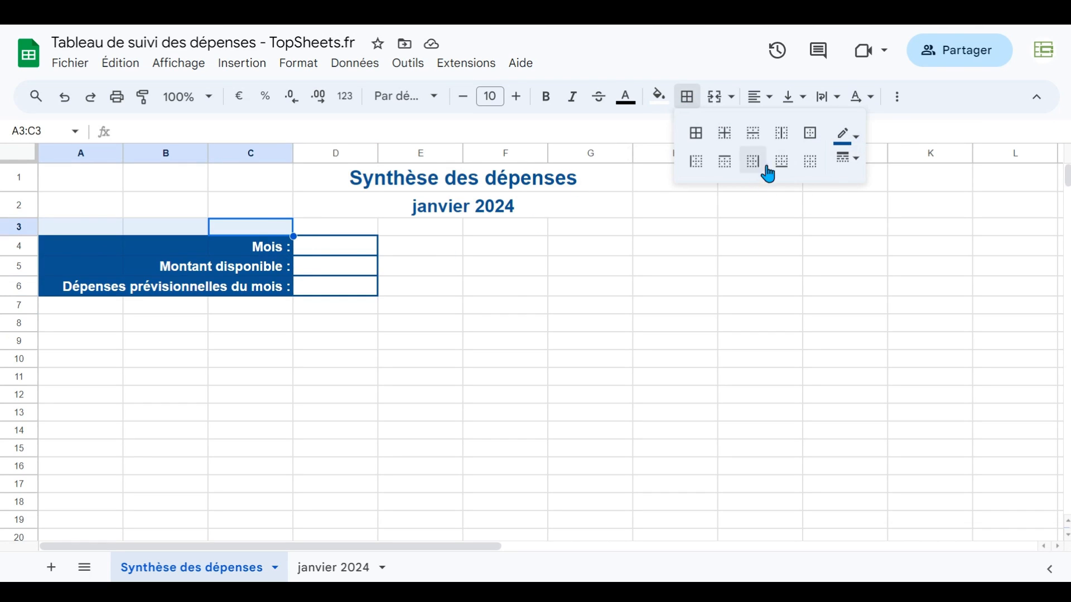
left_click(788, 172)
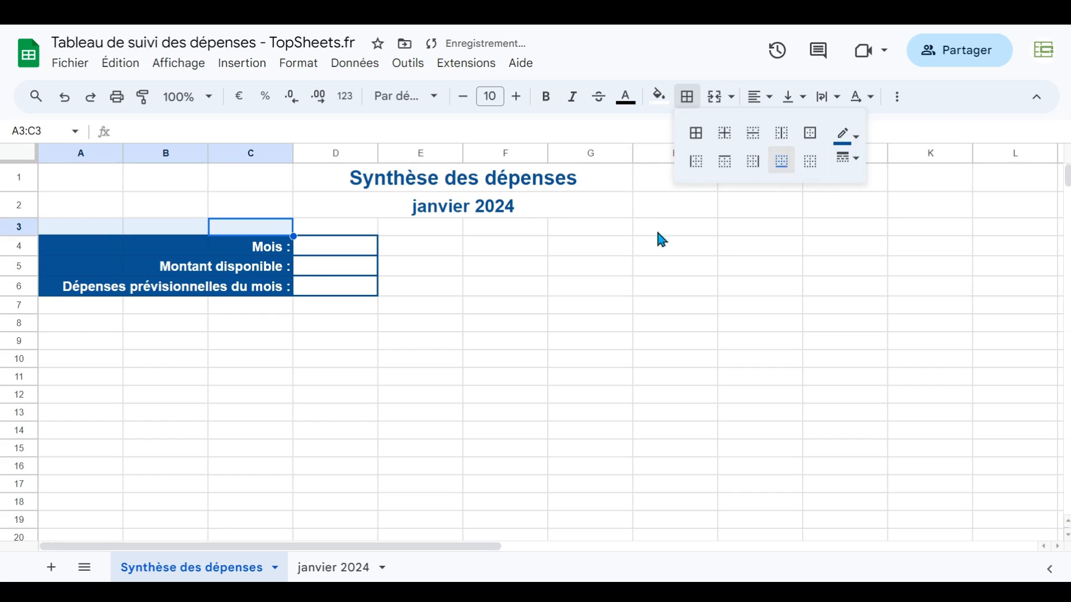
left_click(663, 245)
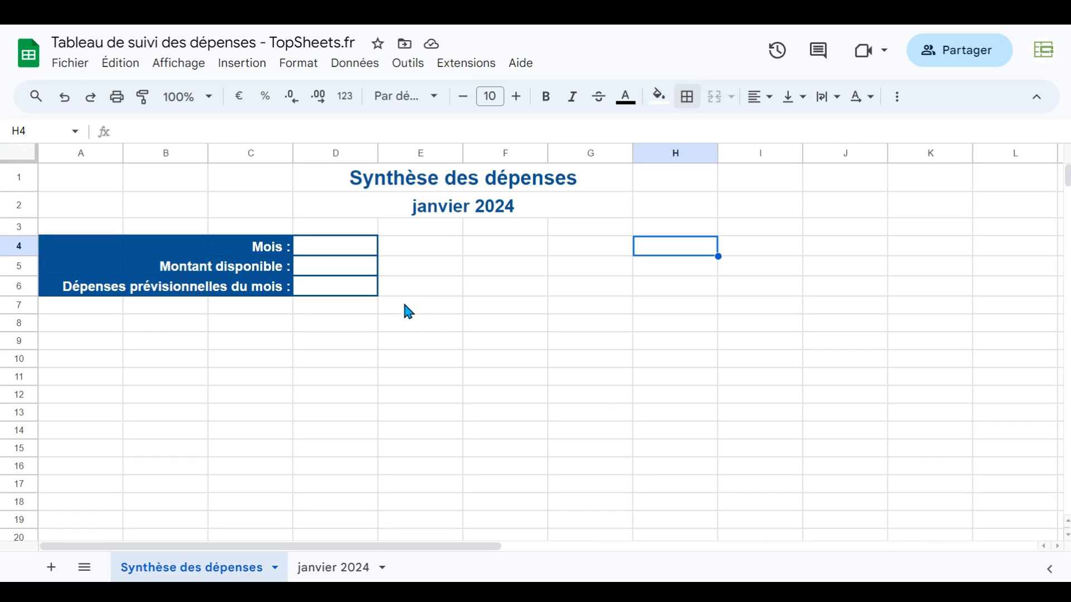
Enter the heading "Flux de trésorerie" in E7
left_click(409, 310)
type("F")
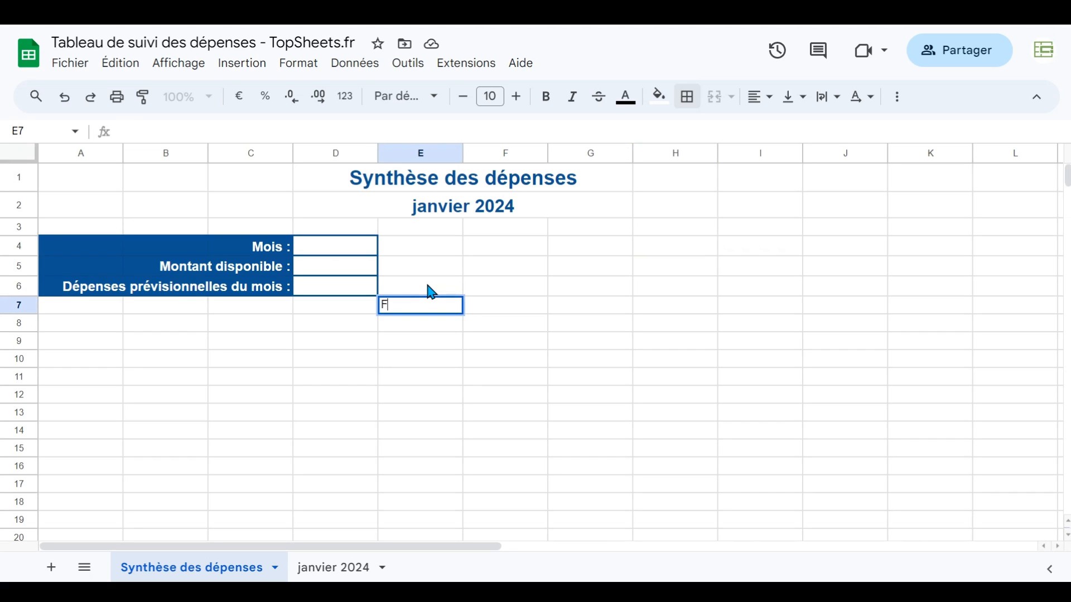
type("lux de trésoreri")
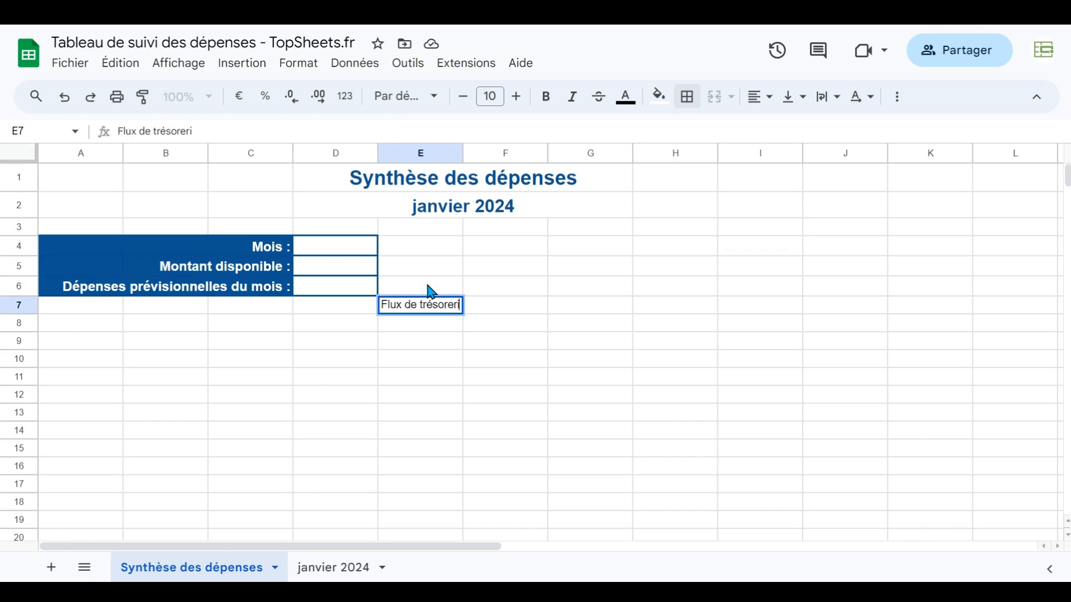
type("e")
key("Return")
Enter the labels "Revenus :" in E8 and "Dépenses :" in E9
type("Revenus")
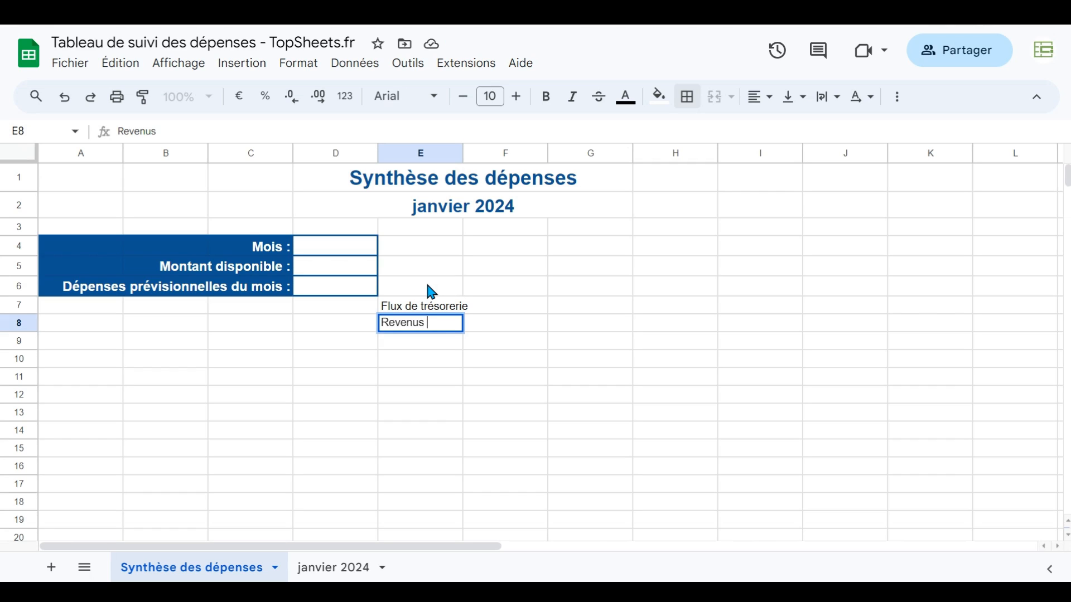
type(":")
key("Return")
type("Dépenes")
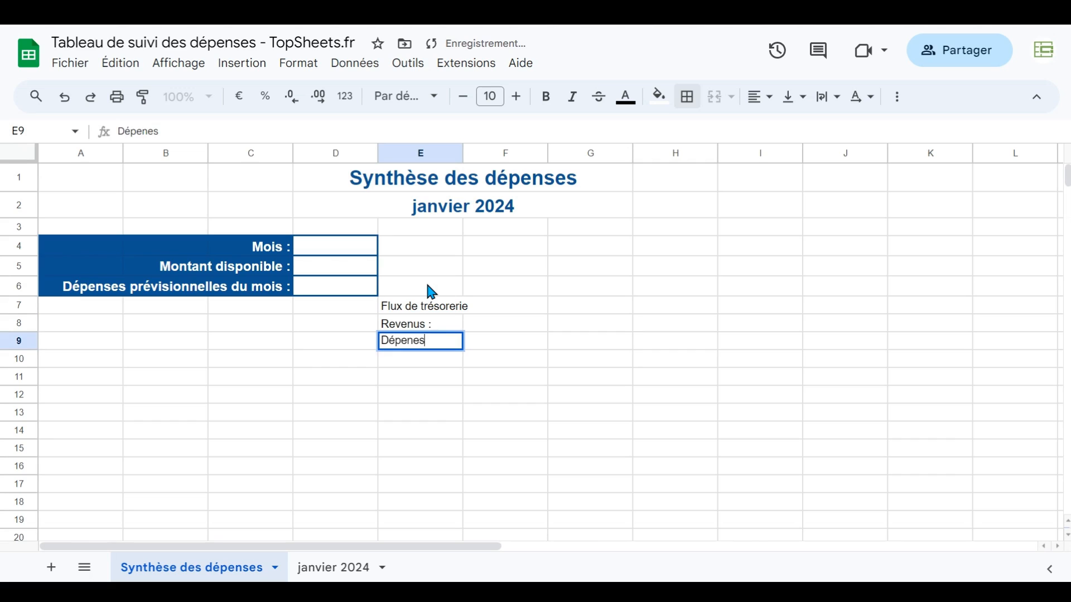
type("ses :")
key("Return")
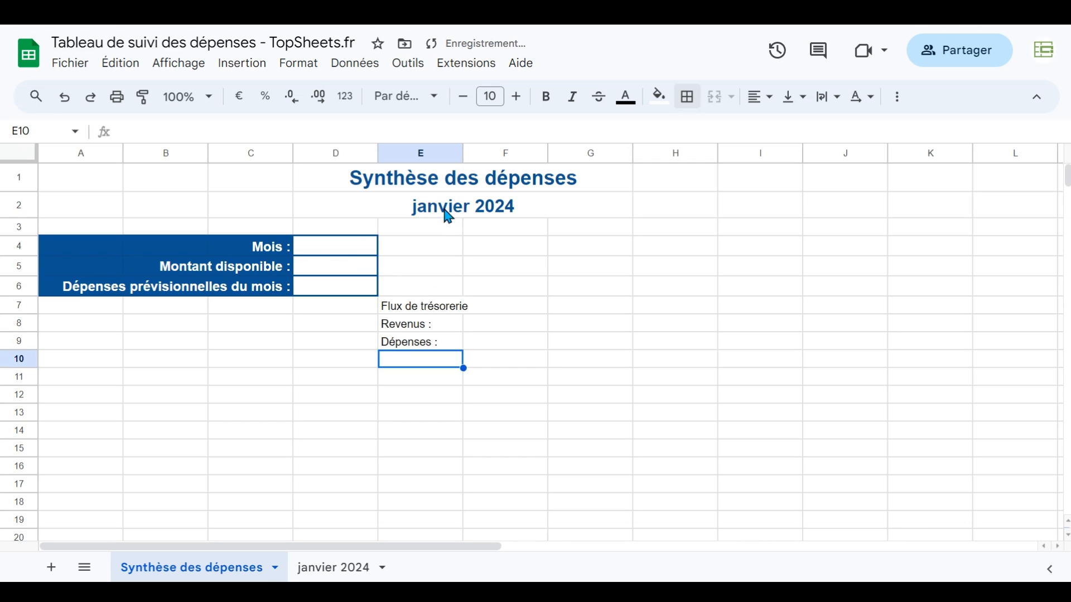
Move the formatted label block A4:D6 up one row so that it starts at A3
left_click_drag(106, 239, 332, 296)
key("ctrl+c")
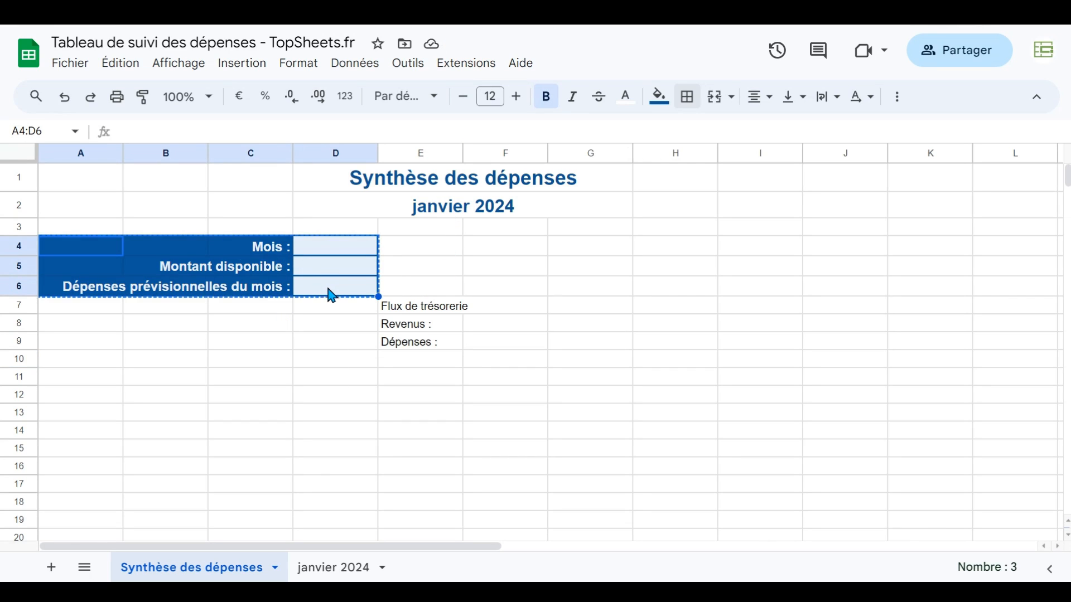
left_click(114, 231)
left_click_drag(92, 244, 349, 297)
key("ctrl+c")
left_click(89, 230)
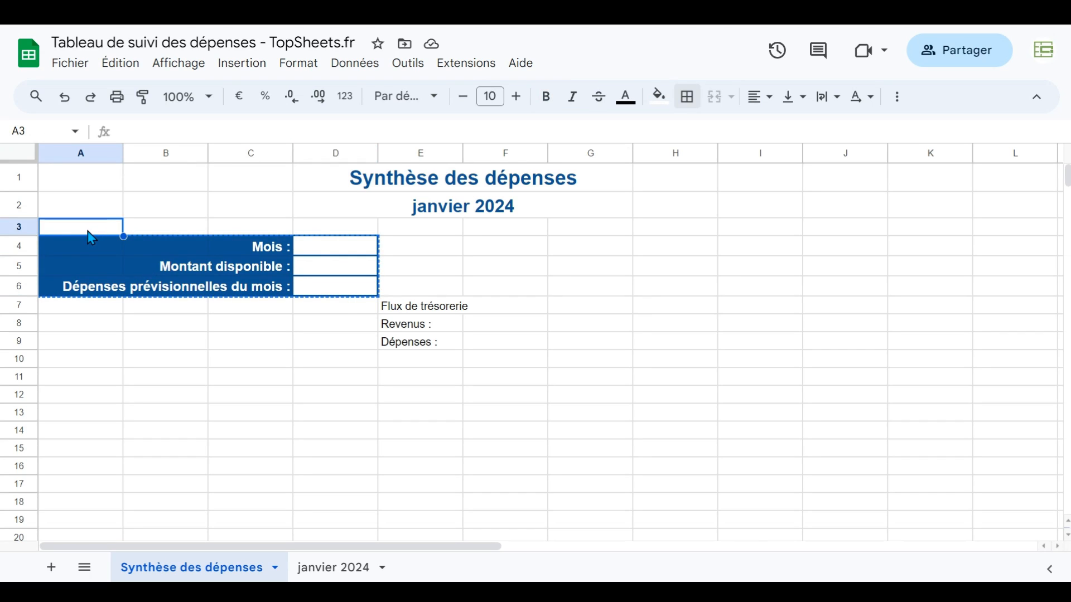
key("ctrl+v")
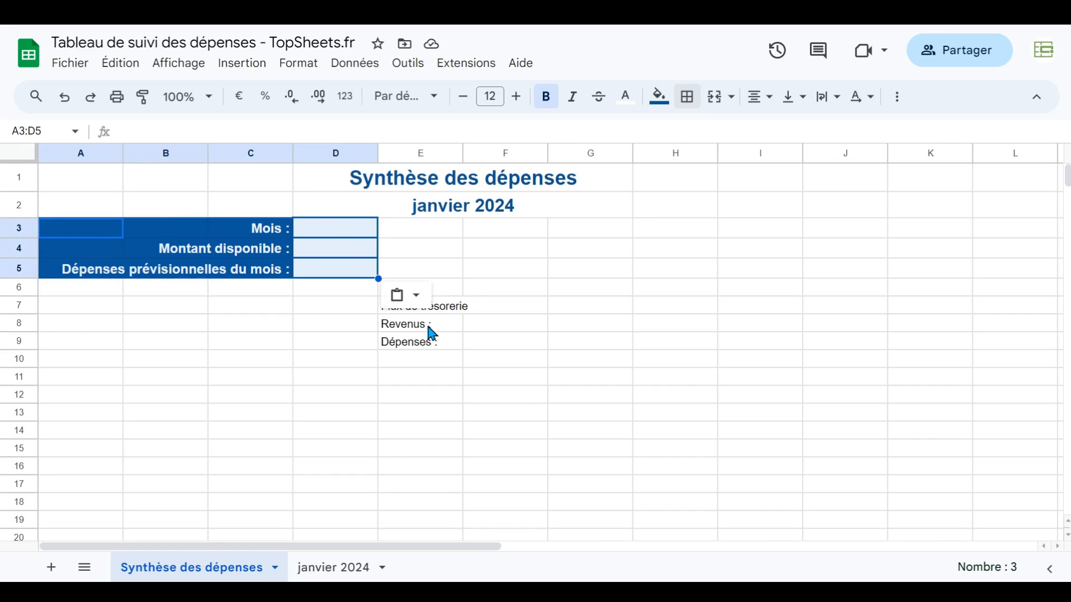
Copy the bordered formatting of D3:D4 to F8:F9 and the label formatting of C3 to E8:E9
left_click_drag(328, 226, 332, 246)
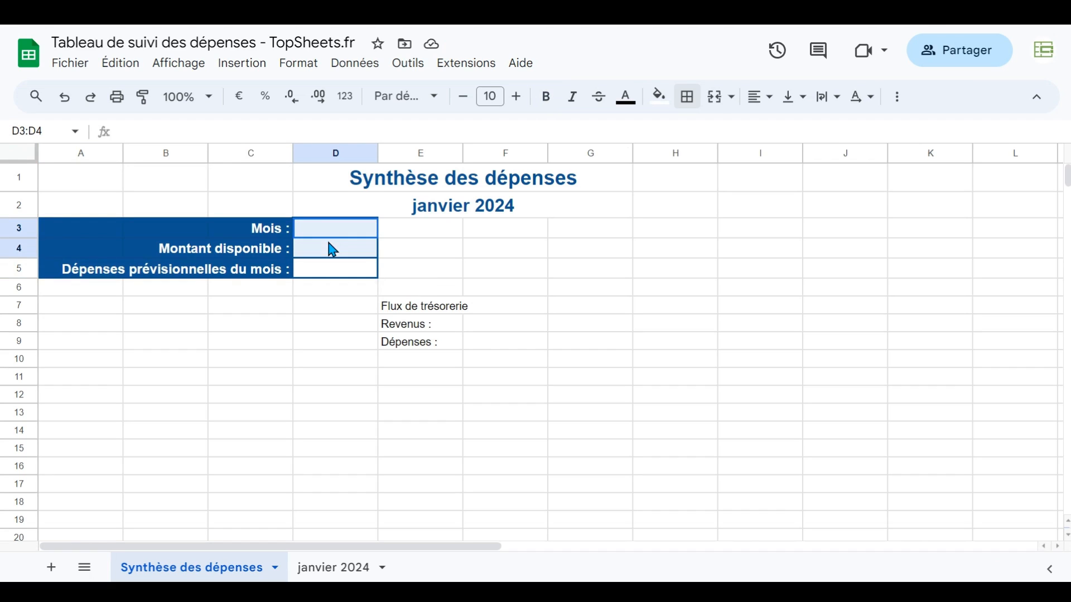
left_click(143, 109)
left_click_drag(503, 326, 496, 338)
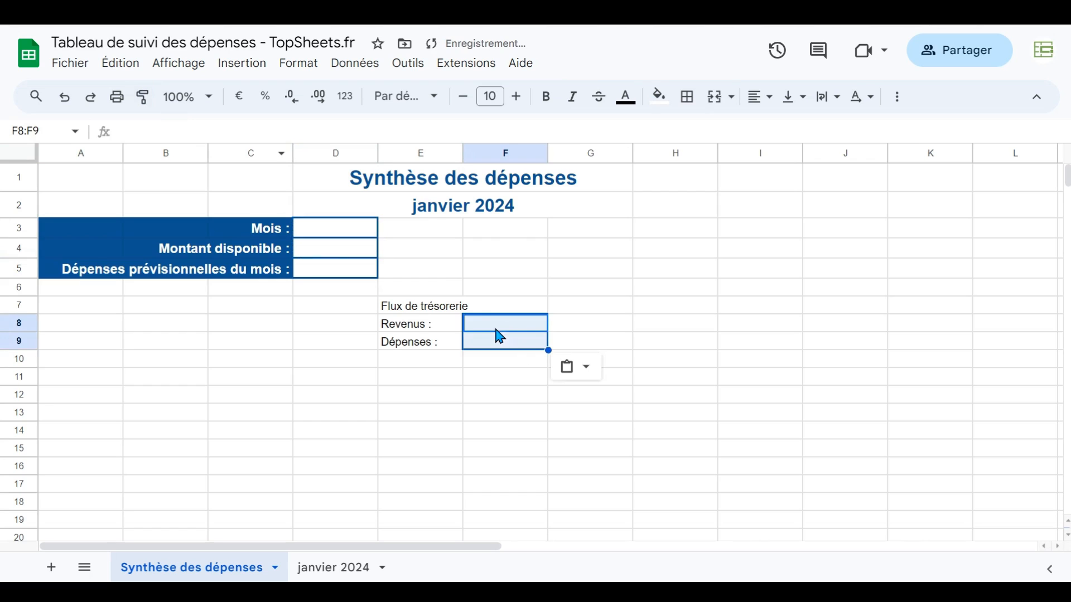
left_click(250, 230)
left_click(143, 98)
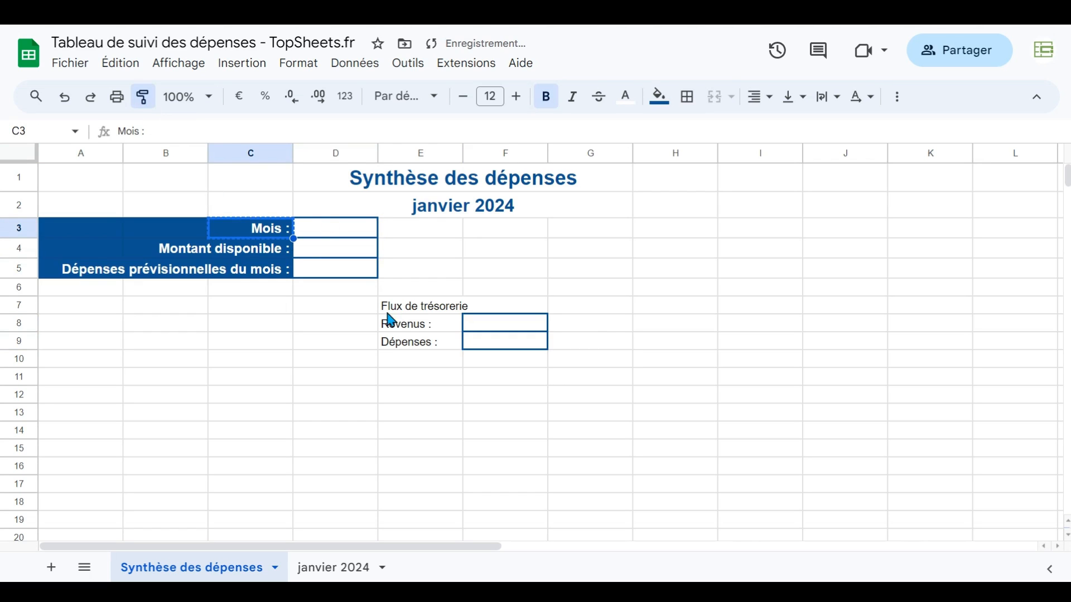
left_click_drag(409, 334, 410, 344)
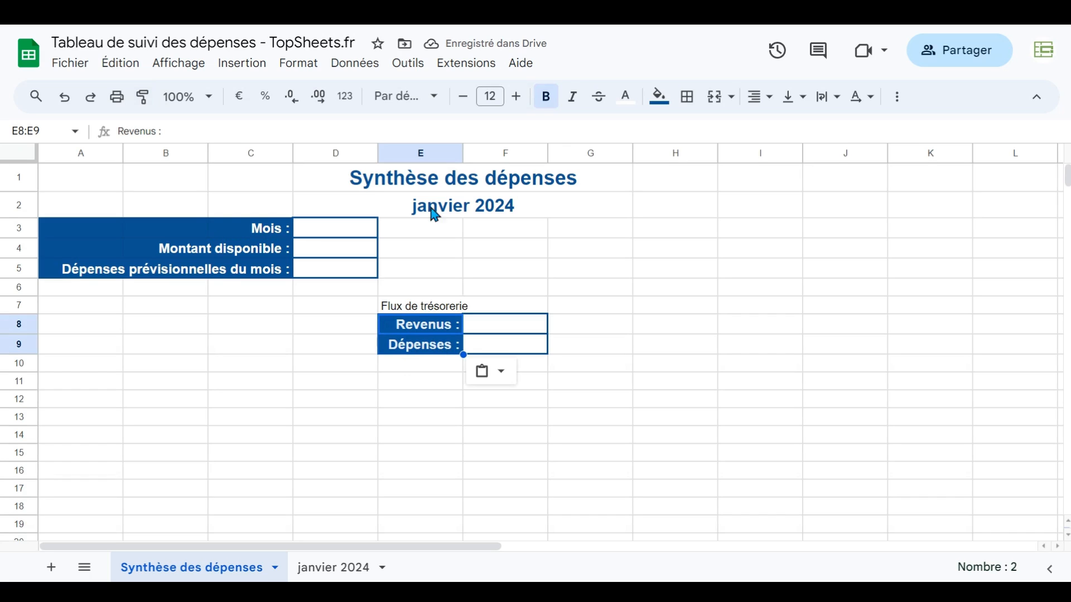
Apply the formatting of the "Synthèse des dépenses" title to the "Flux de trésorerie" heading in E7
left_click(438, 310)
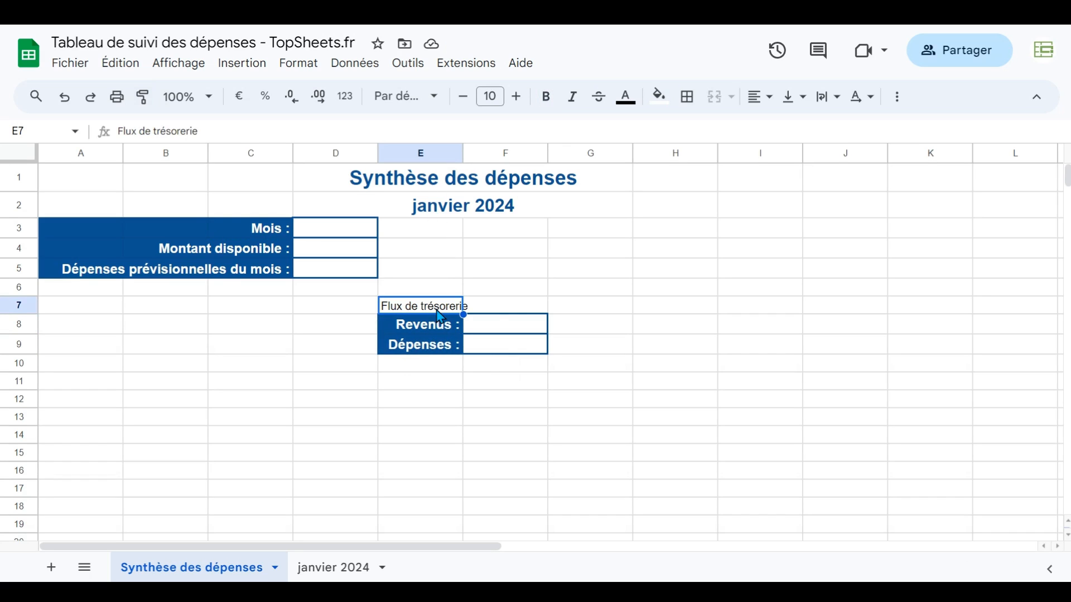
left_click(362, 180)
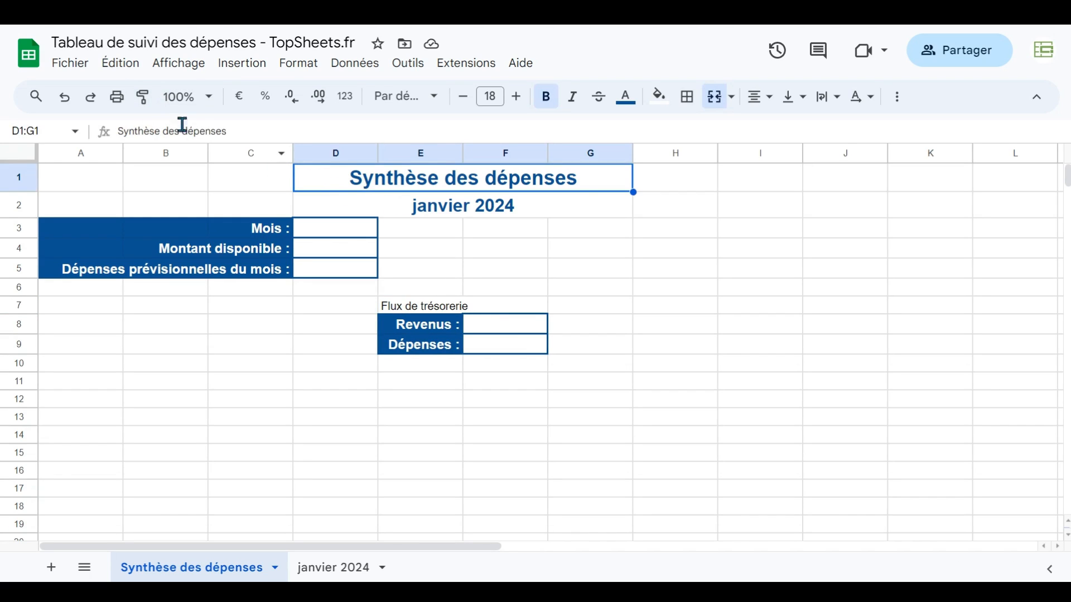
left_click(146, 106)
left_click(413, 314)
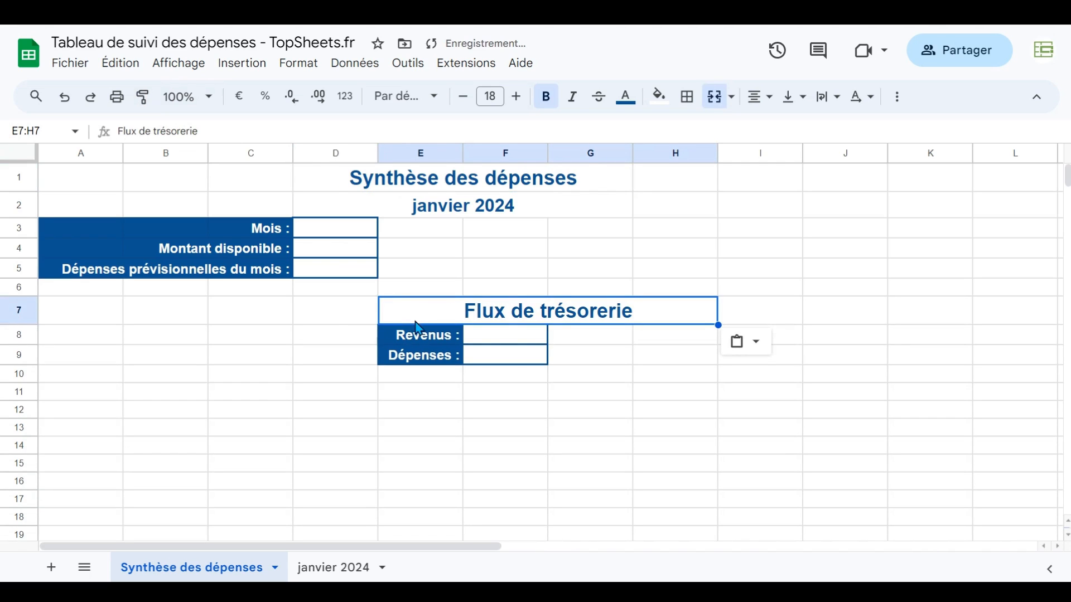
Unmerge E7:H7 and left-align the "Flux de trésorerie" heading
left_click(716, 104)
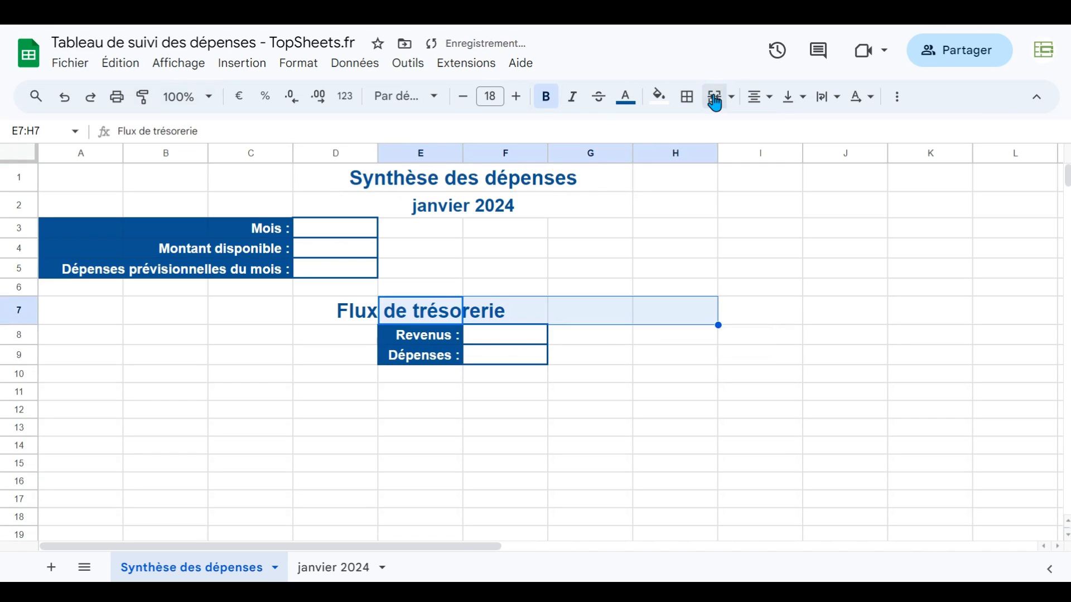
left_click(761, 99)
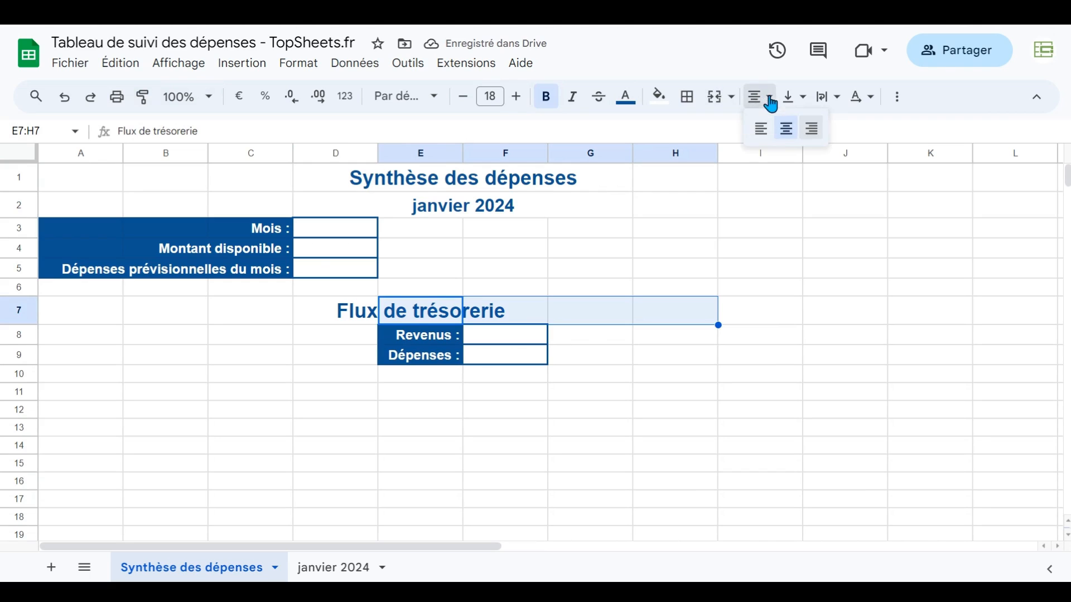
left_click(762, 129)
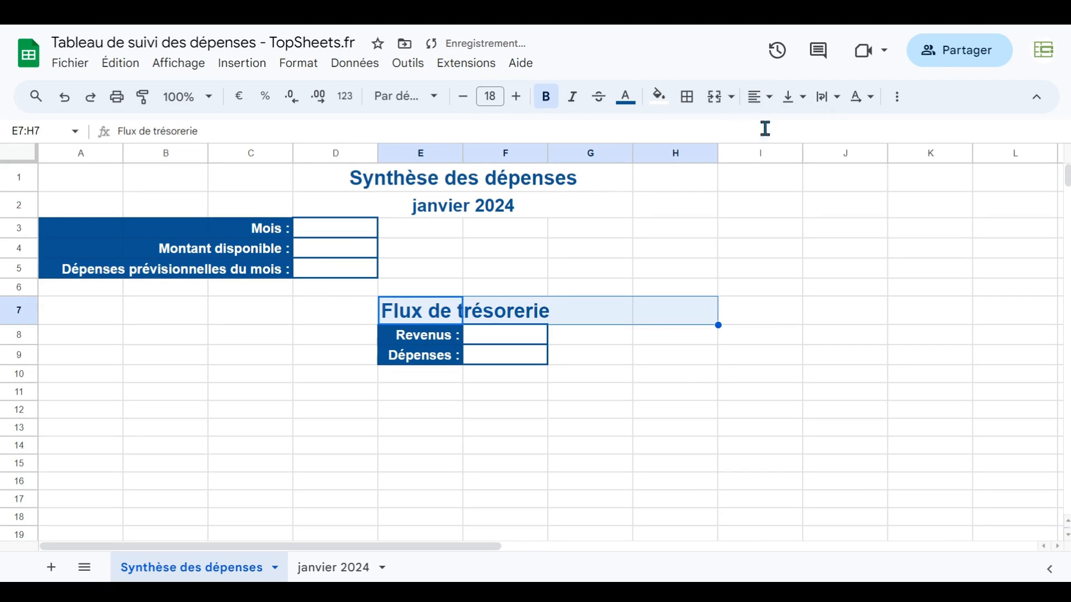
Reduce the font size of the "Flux de trésorerie" heading to 14
left_click(467, 102)
left_click(467, 103)
left_click(467, 102)
left_click(467, 103)
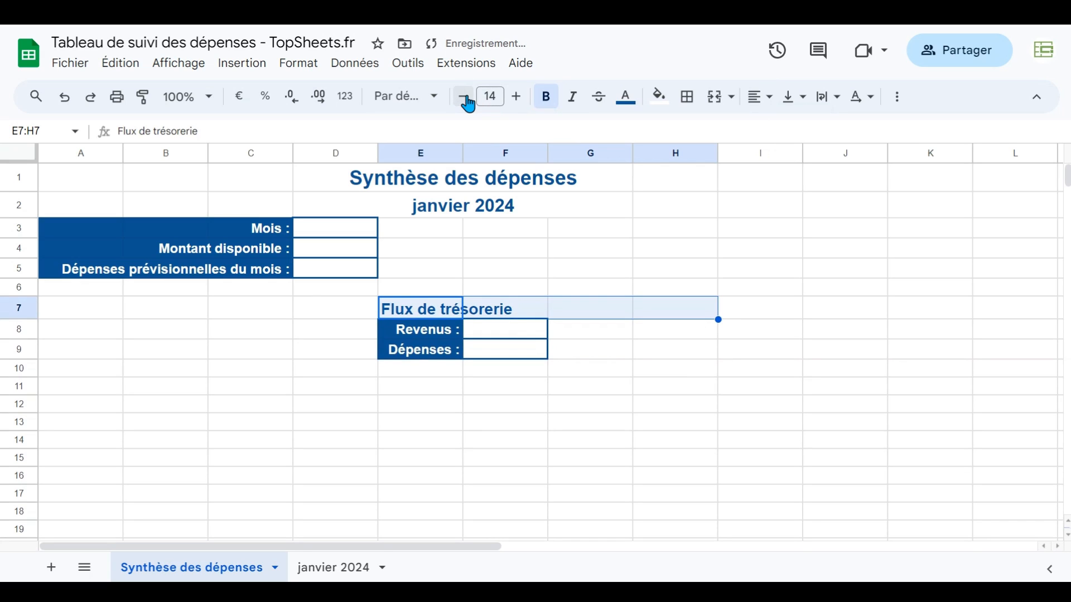
left_click(420, 371)
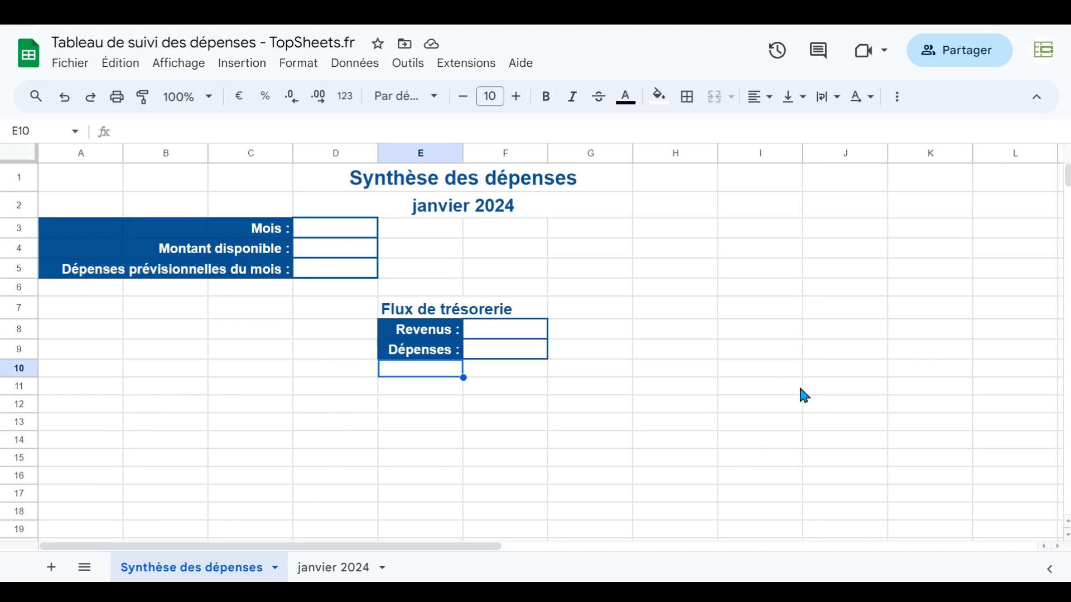
Enter the heading "Dépenses par catégorie" in A11
left_click(83, 399)
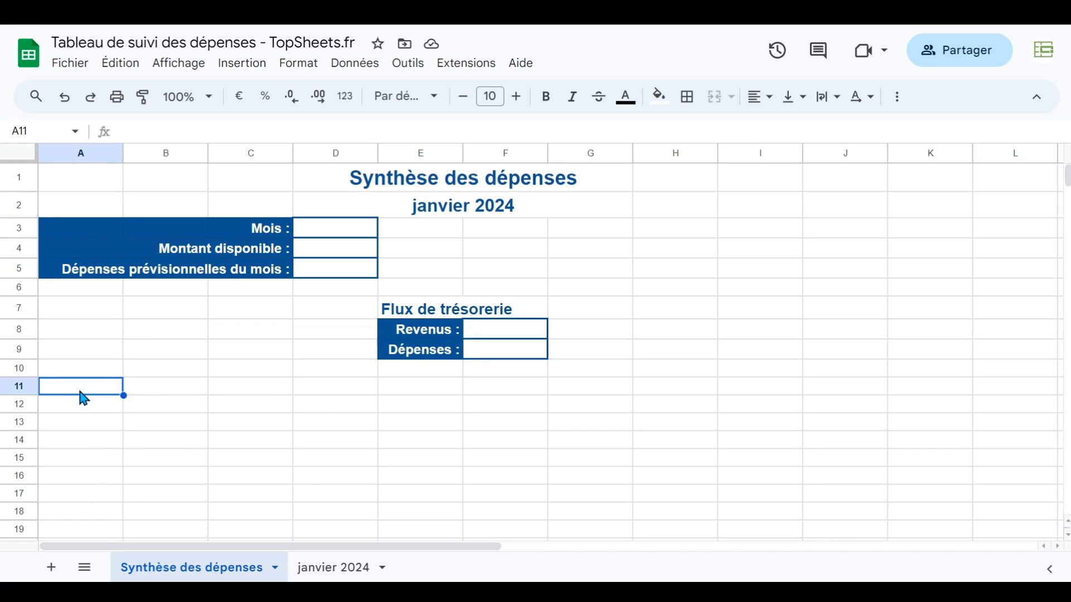
type("Dépe")
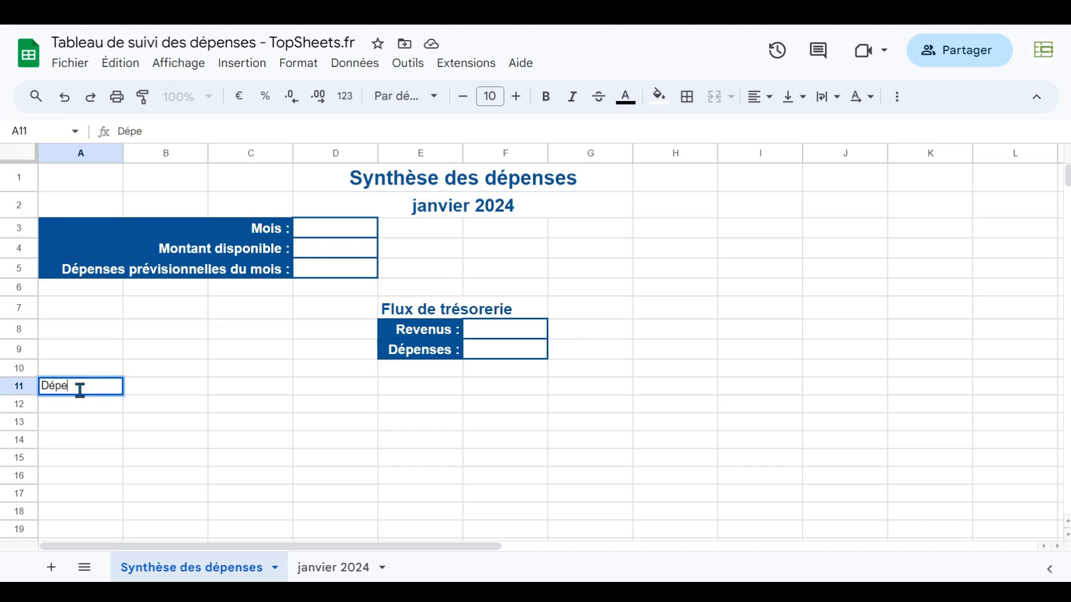
type("nses par cat")
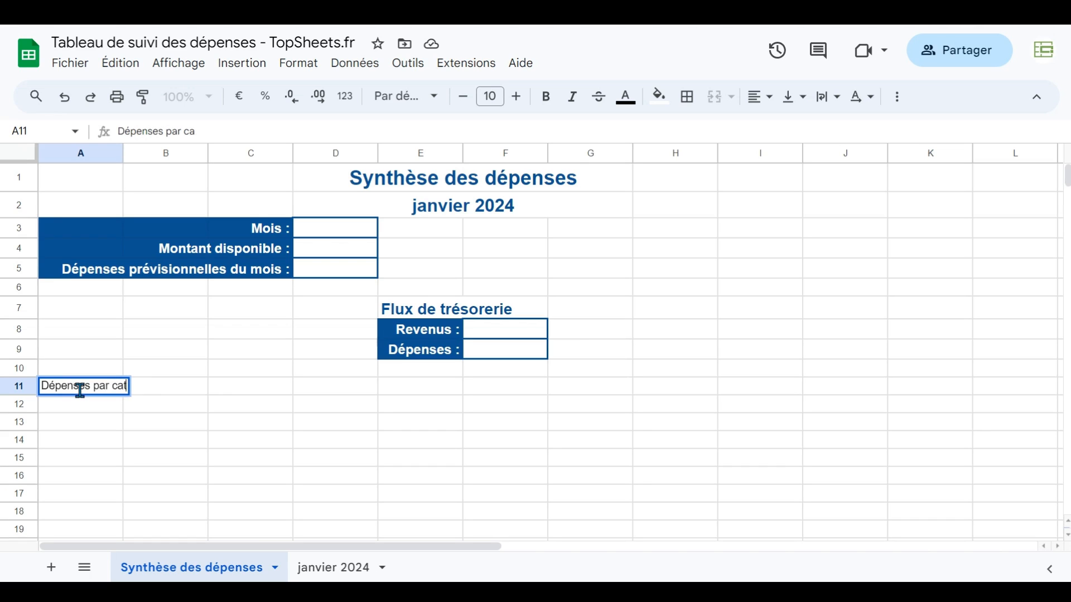
type("égorie")
key("Return")
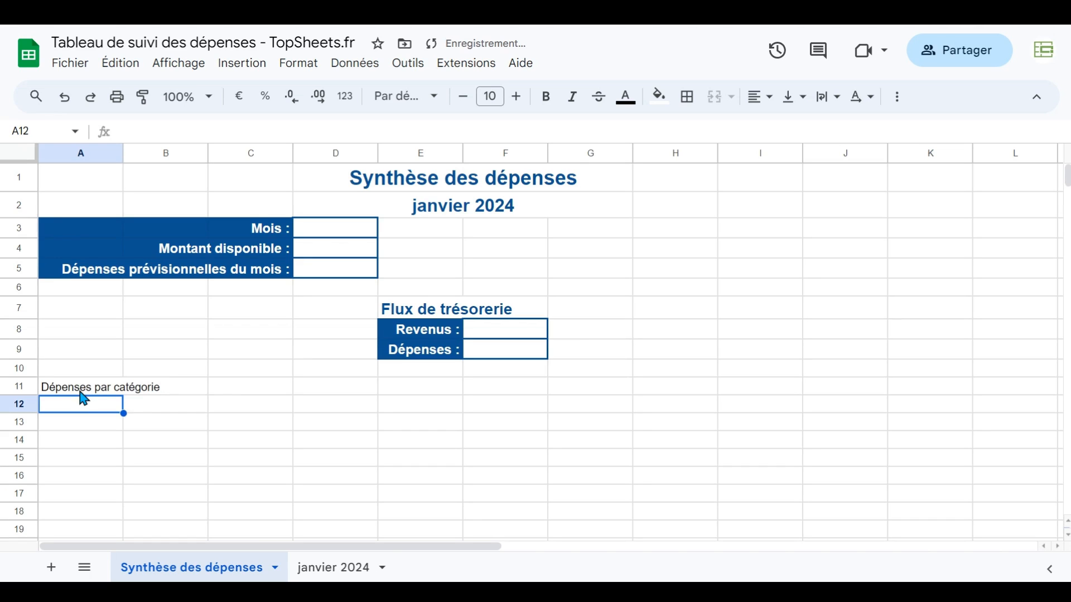
Apply the formatting of the "Dépenses" title on the janvier 2024 sheet to the heading in A11 of the summary sheet
left_click(333, 567)
left_click(277, 177)
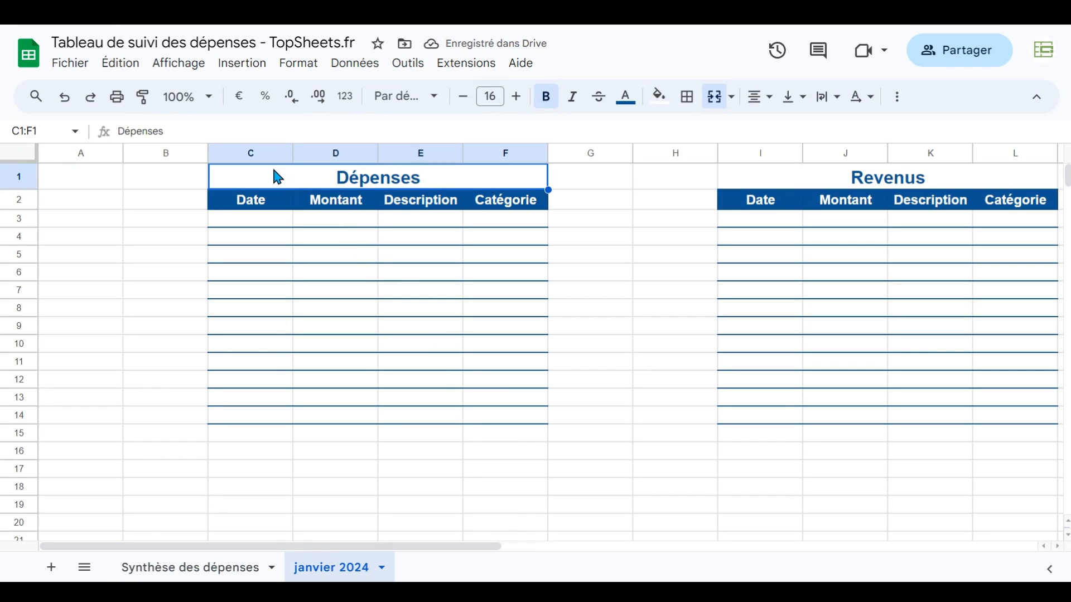
left_click(143, 96)
left_click(195, 569)
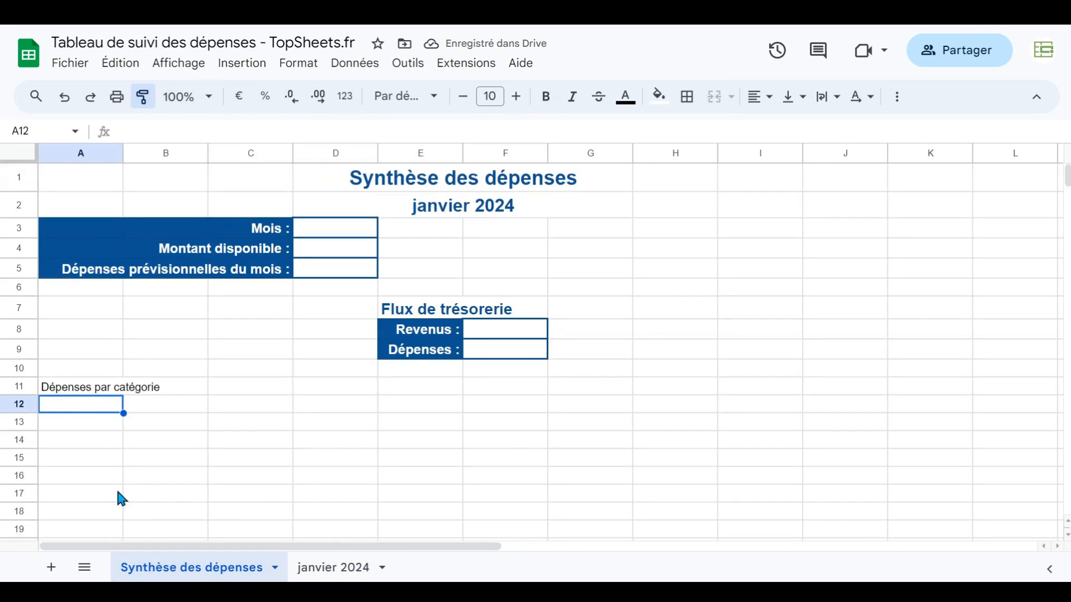
left_click(74, 390)
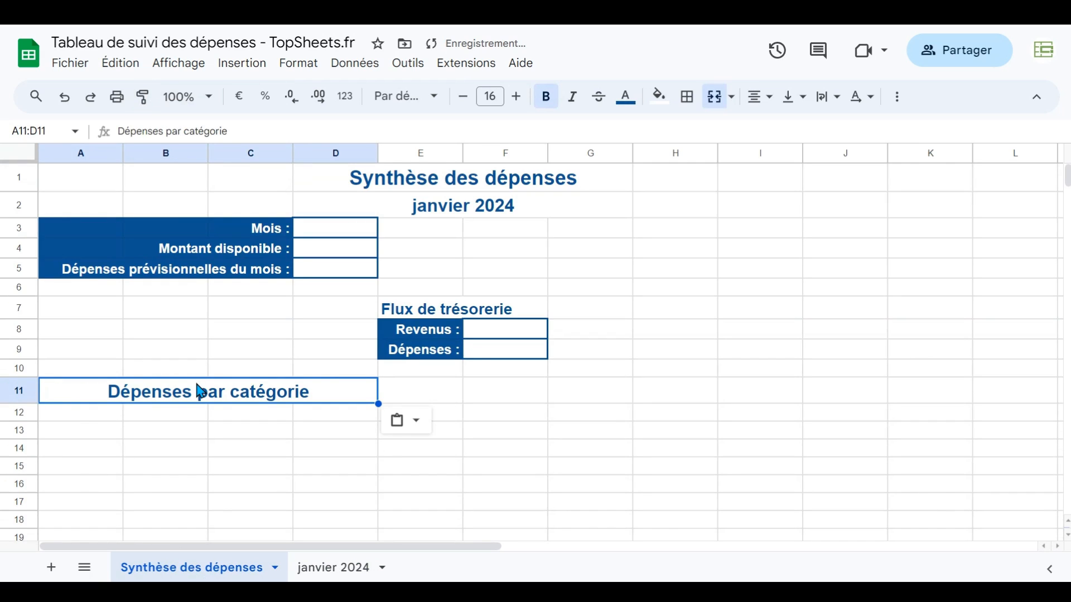
Copy the "Dépenses par catégorie" heading to G11 and change the copy to "Revenus par catégorie"
key("ctrl+c")
left_click(590, 393)
key("ctrl+v")
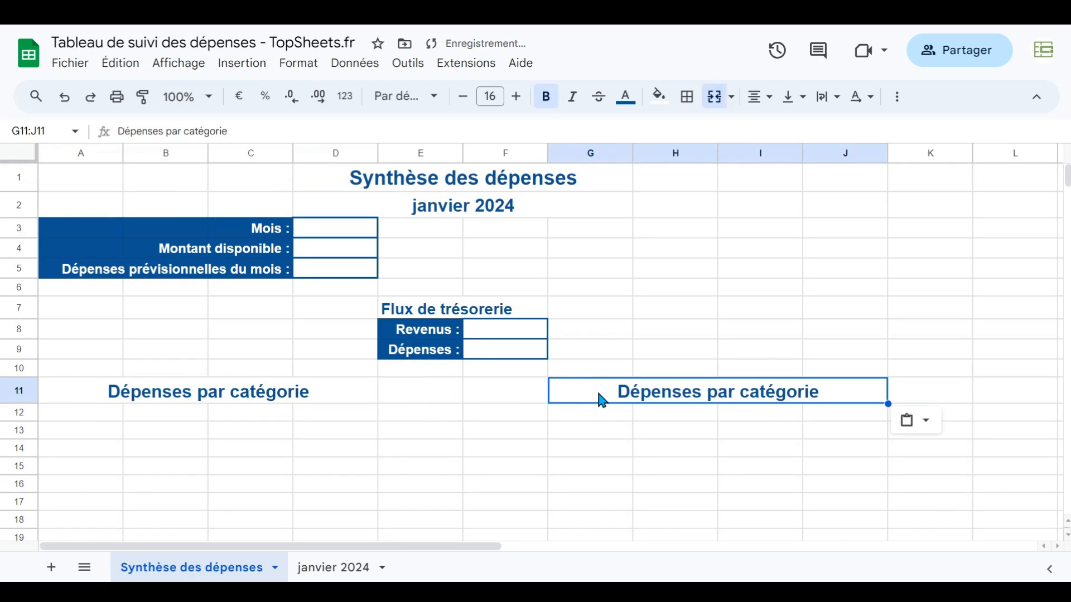
double_click(599, 394)
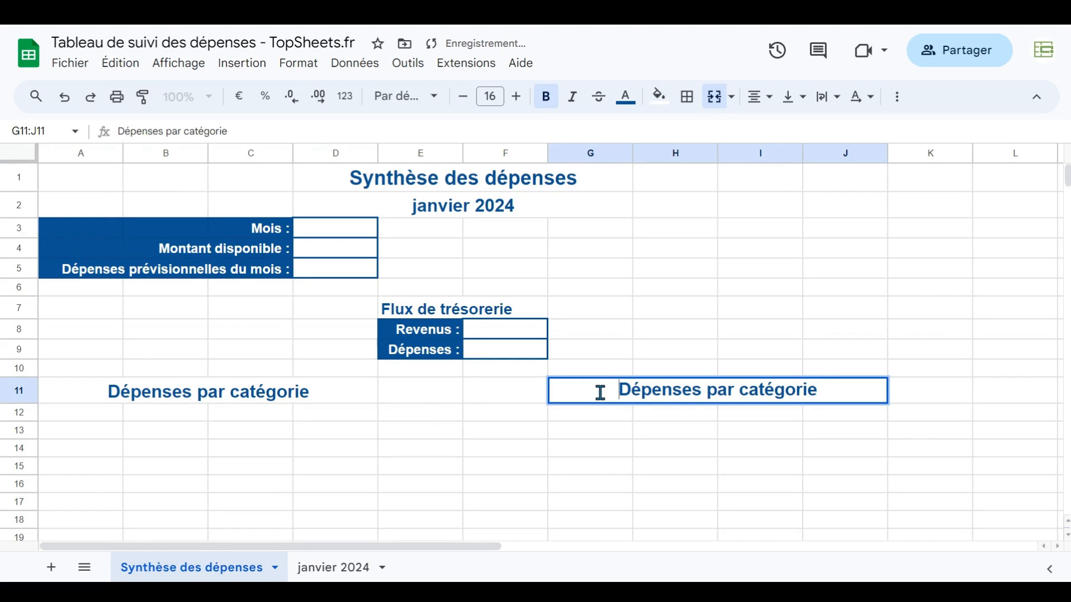
double_click(600, 393)
type("Revenus")
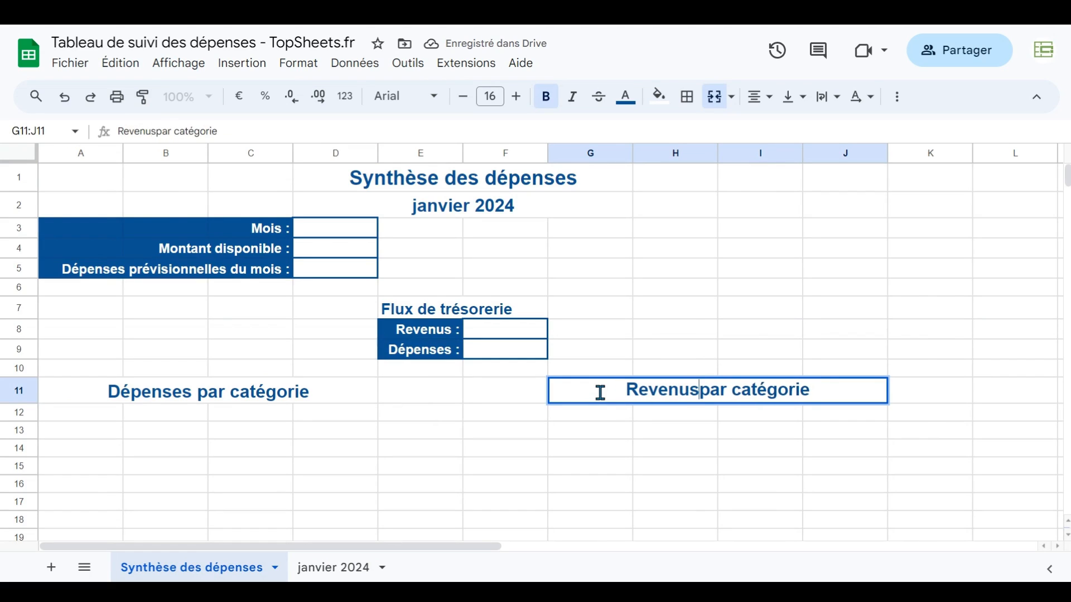
key("Return")
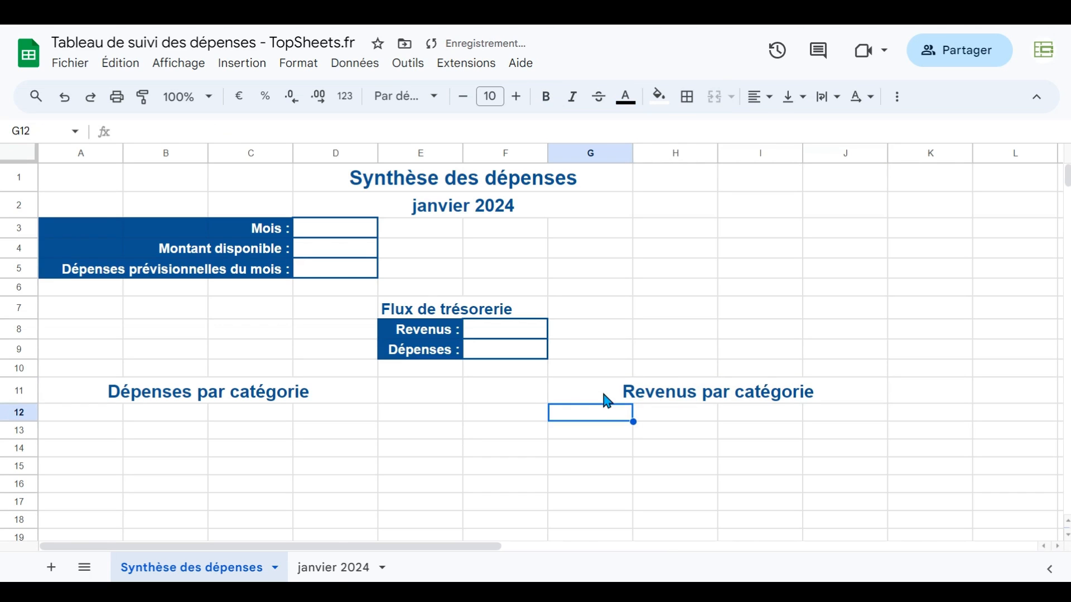
Copy the empty table rows C3:F10 from the janvier 2024 sheet into A13:D20 of the summary sheet
left_click(335, 567)
left_click_drag(267, 226, 488, 352)
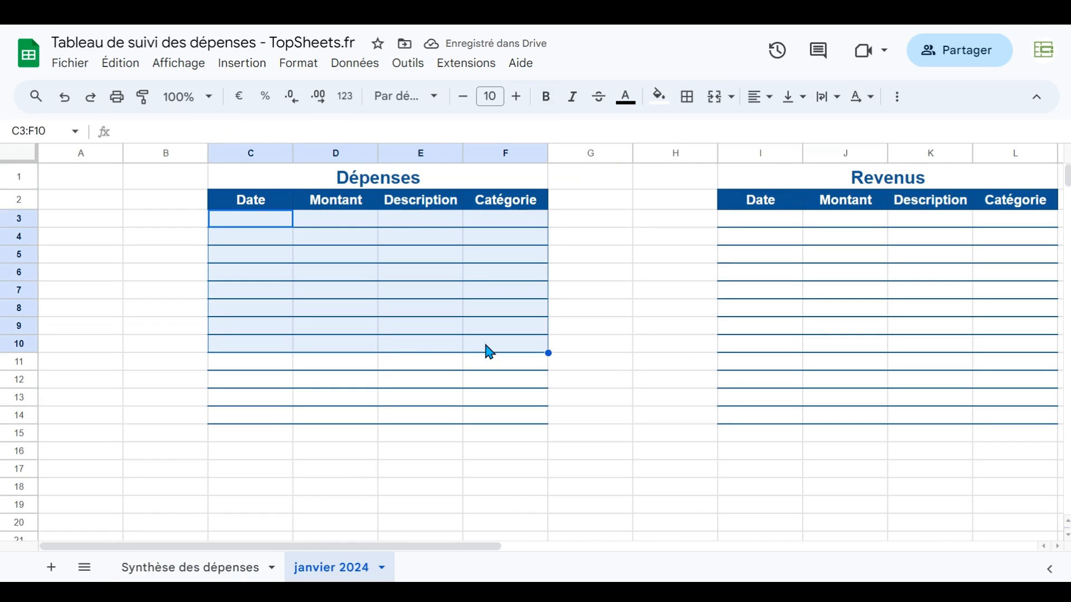
key("ctrl+c")
left_click(164, 572)
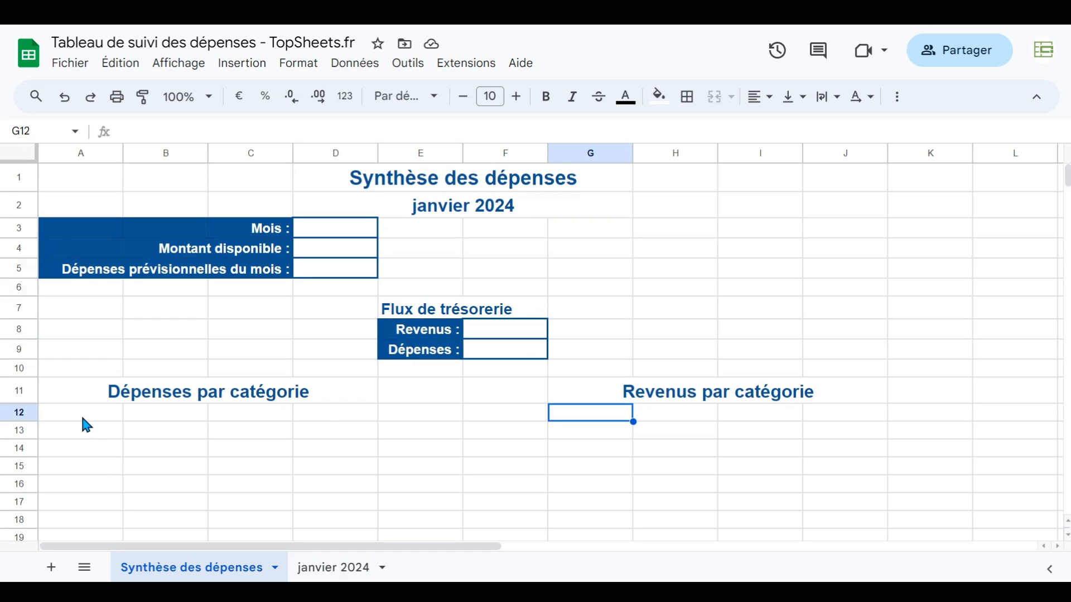
left_click(85, 440)
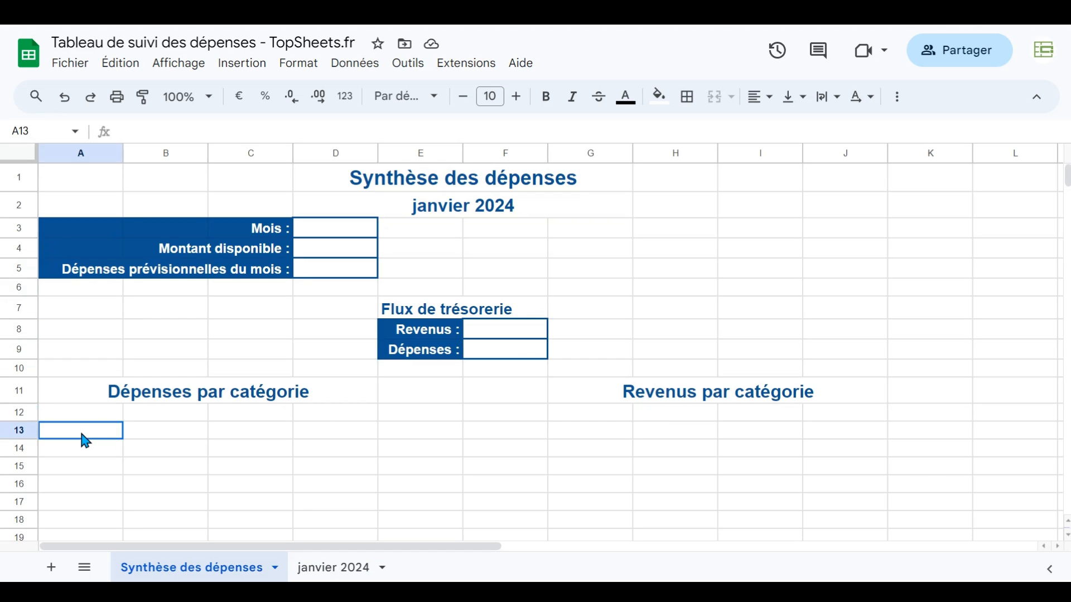
left_click_drag(85, 441, 306, 545)
key("ctrl+v")
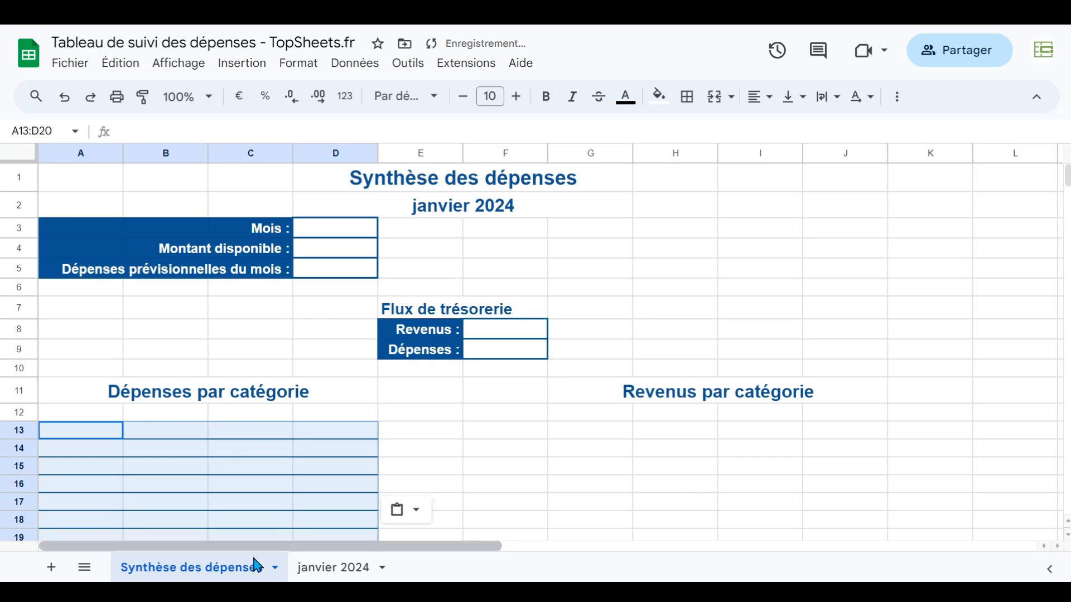
Copy the expense table's header row C2:F2 from the janvier 2024 sheet into A12:D12 of the summary sheet
left_click(327, 568)
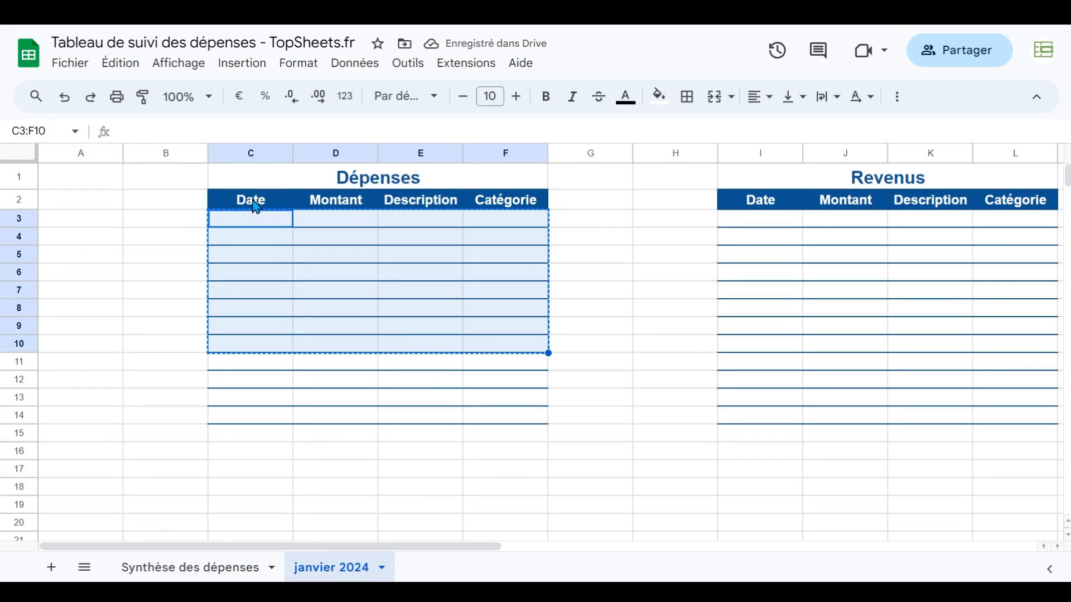
left_click_drag(259, 207, 489, 203)
key("ctrl+c")
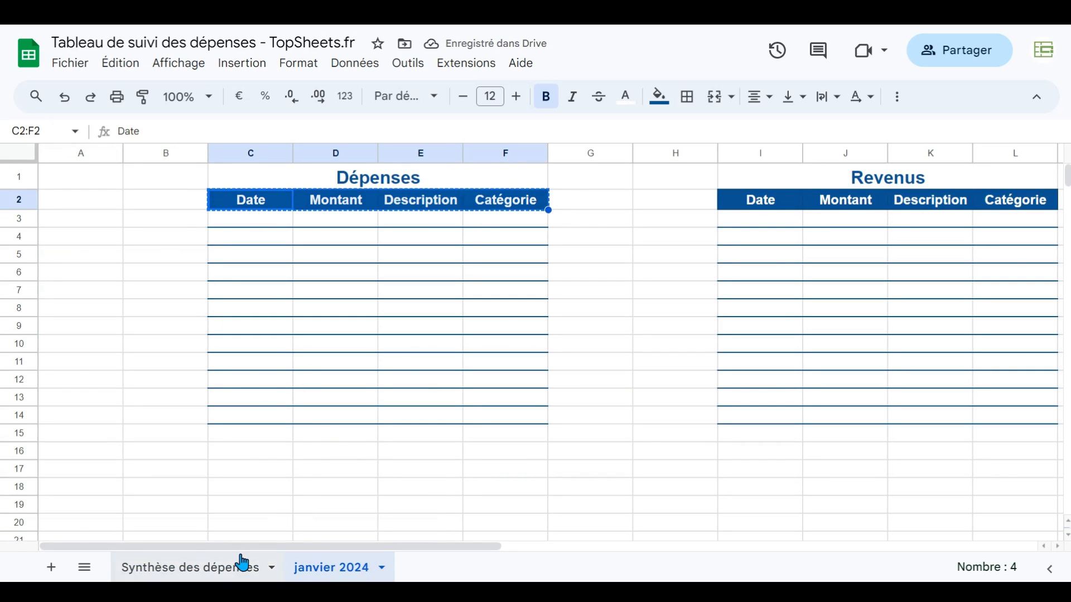
left_click(240, 567)
left_click(89, 418)
key("ctrl+v")
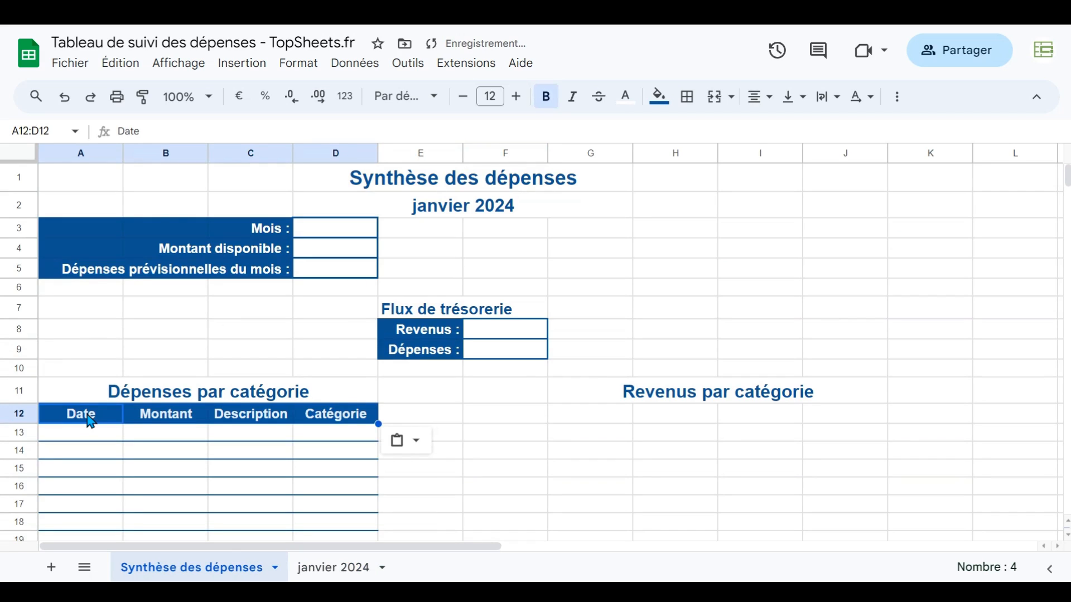
Change the header in A12 to "Catégorie"
left_click(88, 420)
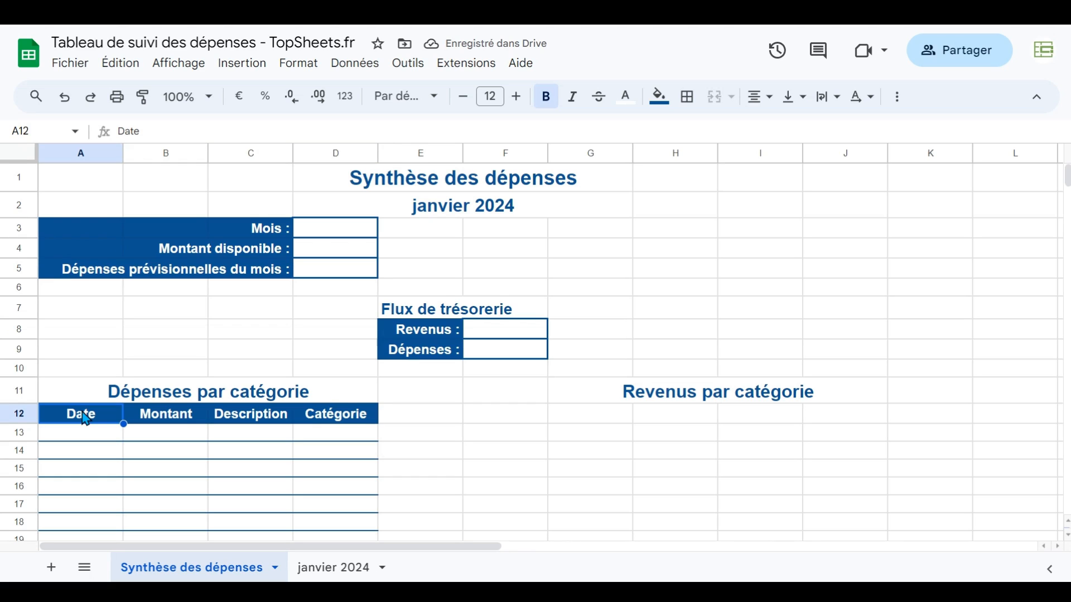
type("Caté")
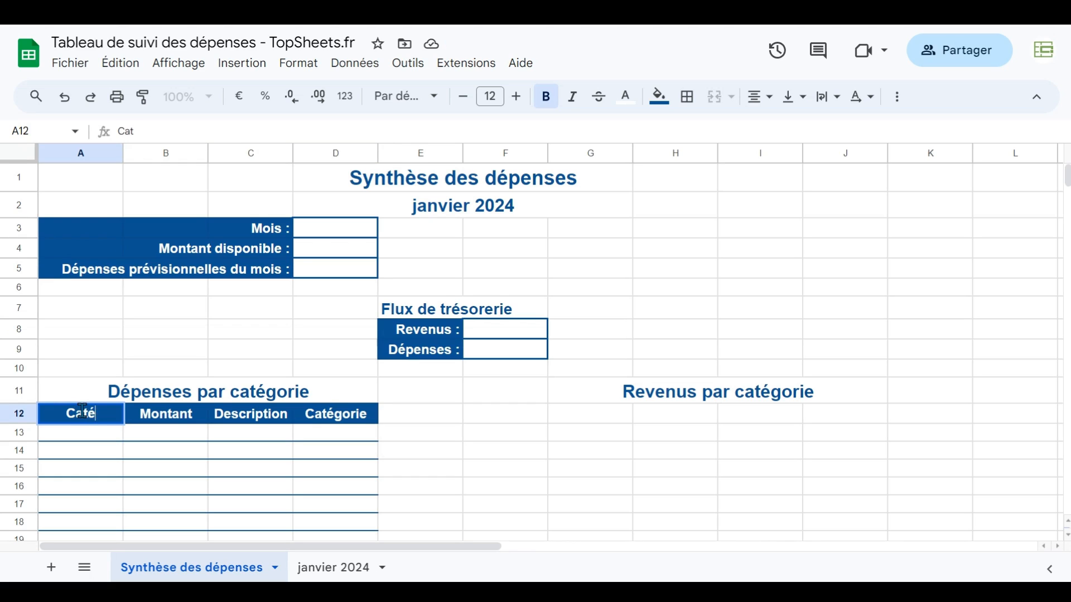
type("gories")
key("Return")
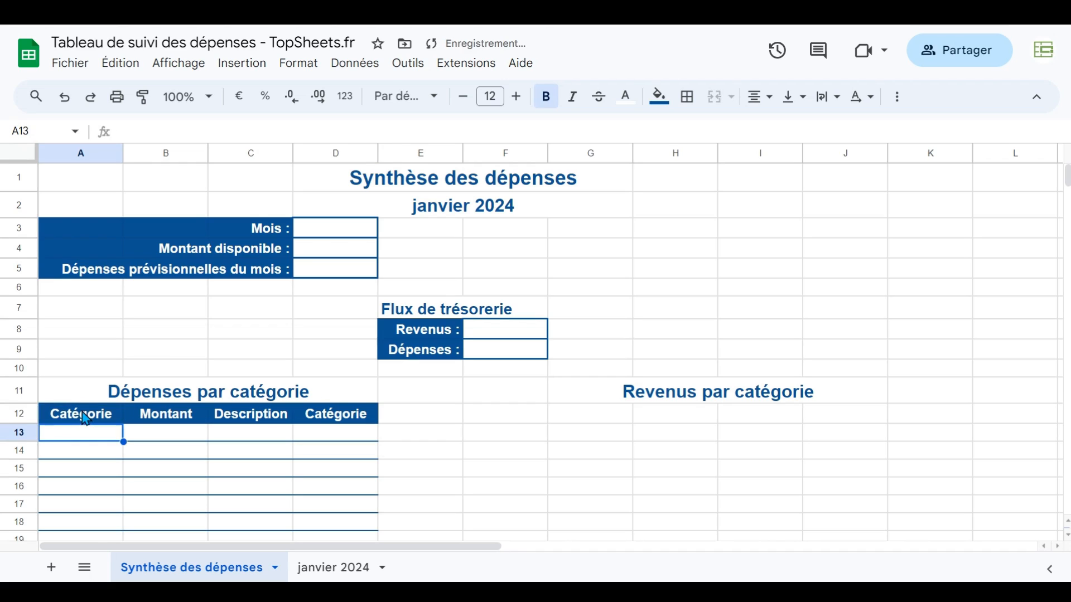
Change the expense category table's second header in B12 to "Prévu"
key("Right")
key("Up")
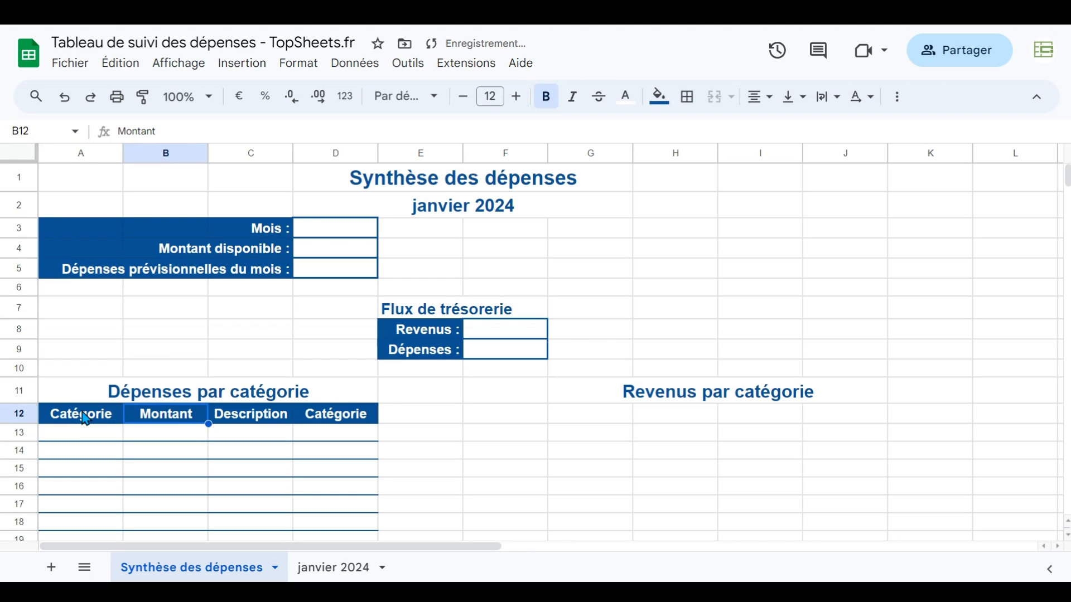
type("Prévis")
key("BackSpace")
key("BackSpace")
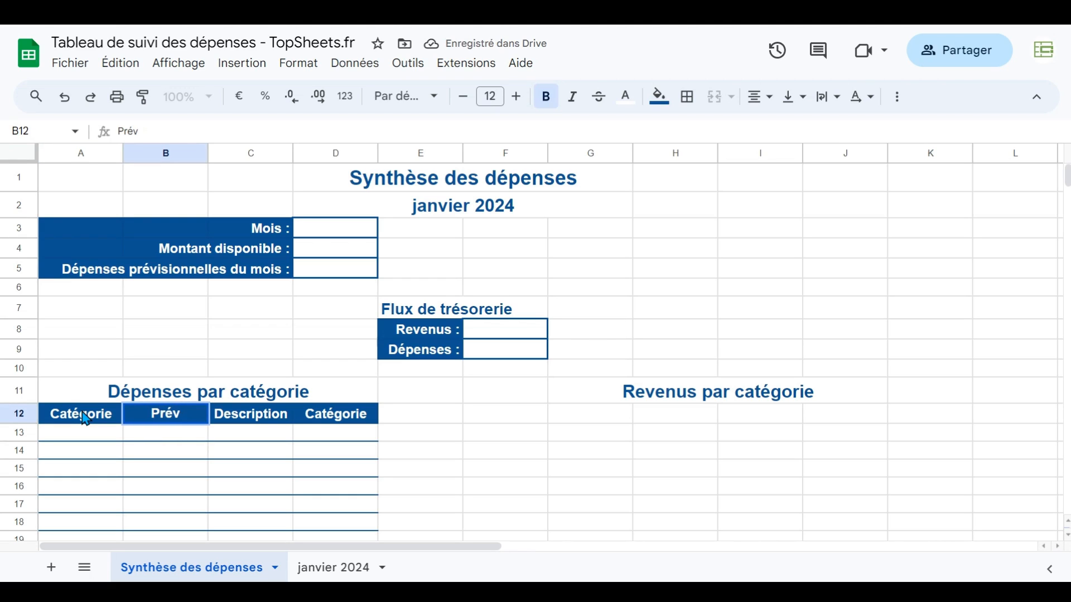
type("us")
key("Return")
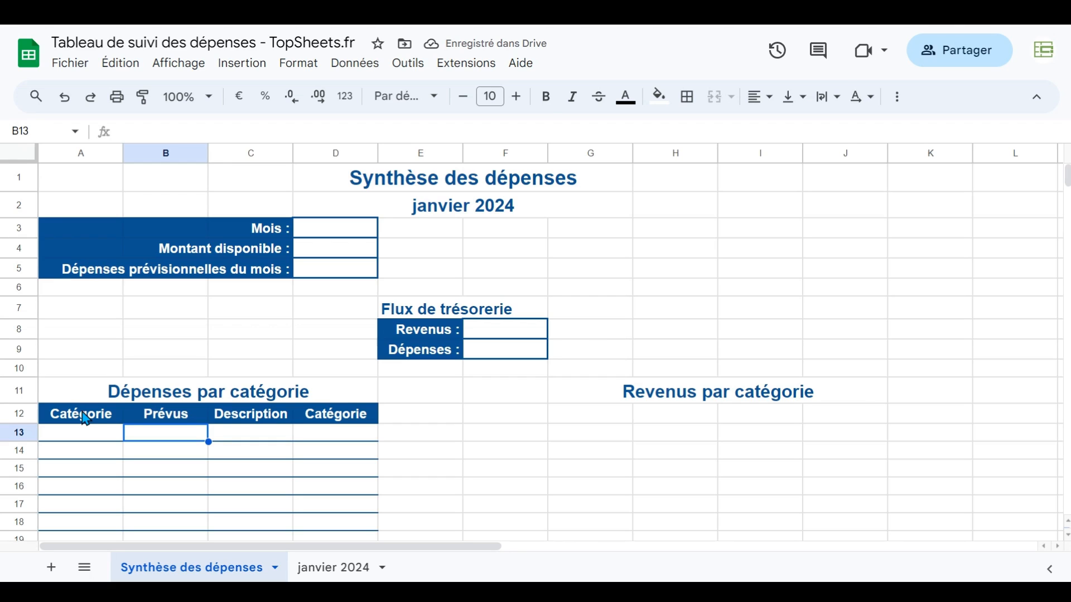
key("Up")
key("Return")
key("BackSpace")
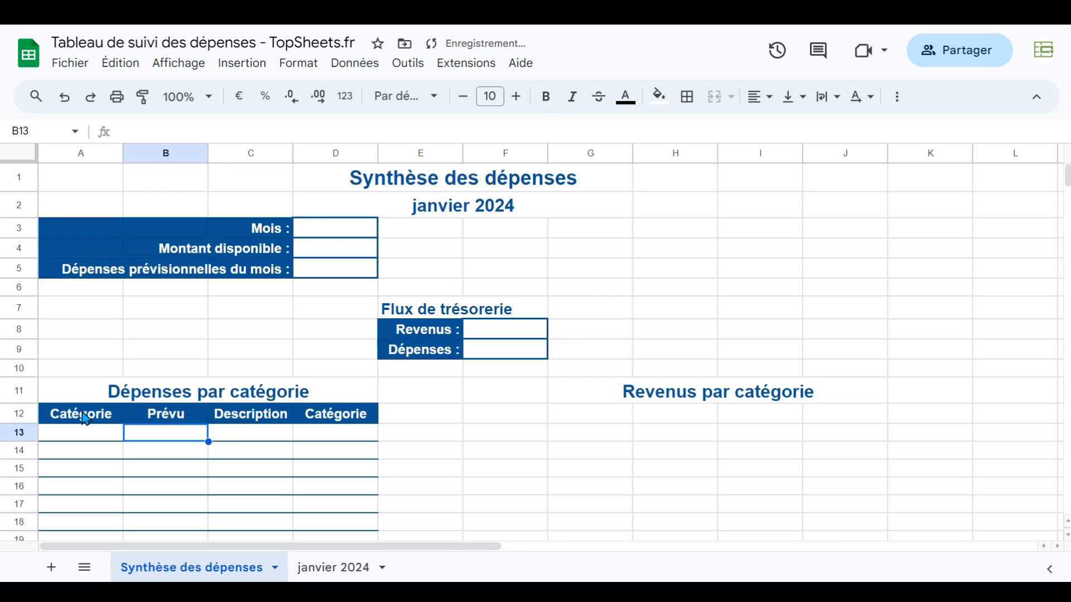
Change the header in C12 to "Réel" and the one in D12 to "Différence"
key("Tab")
type("Réel")
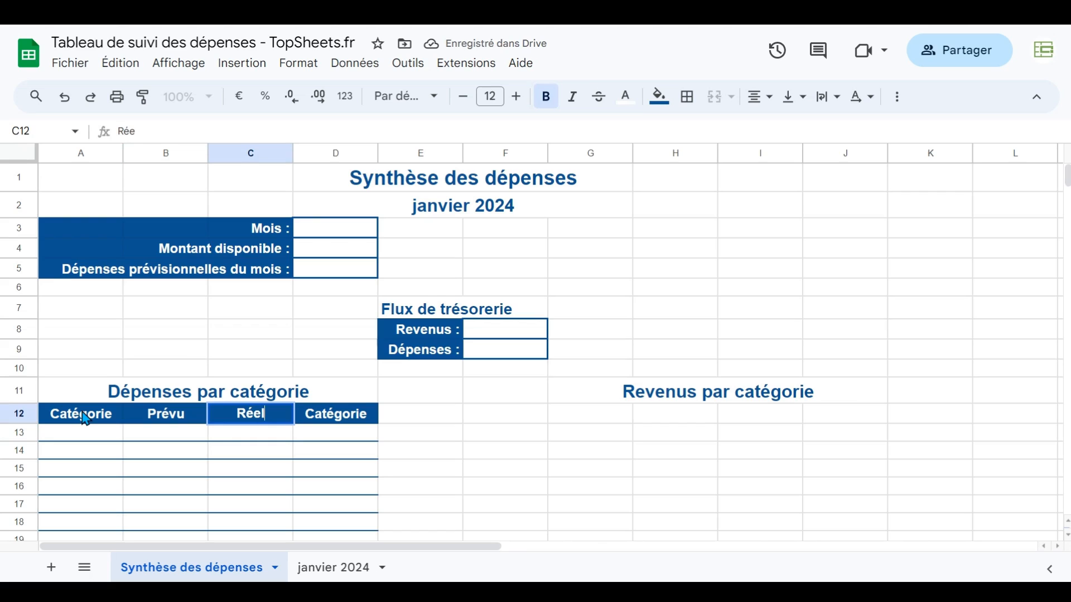
key("Tab")
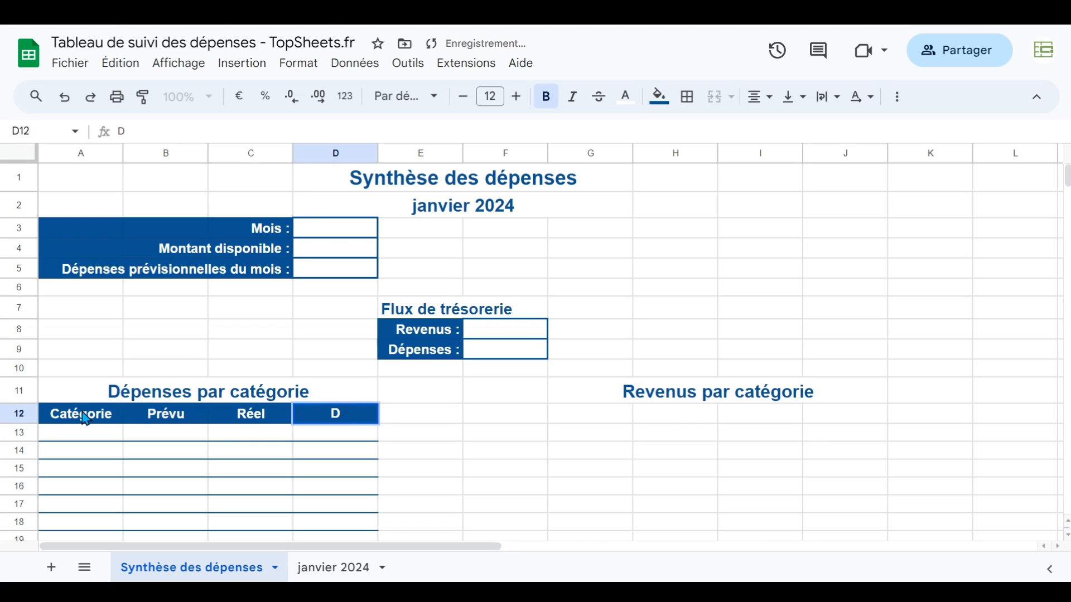
type("ifféérence")
key("Return")
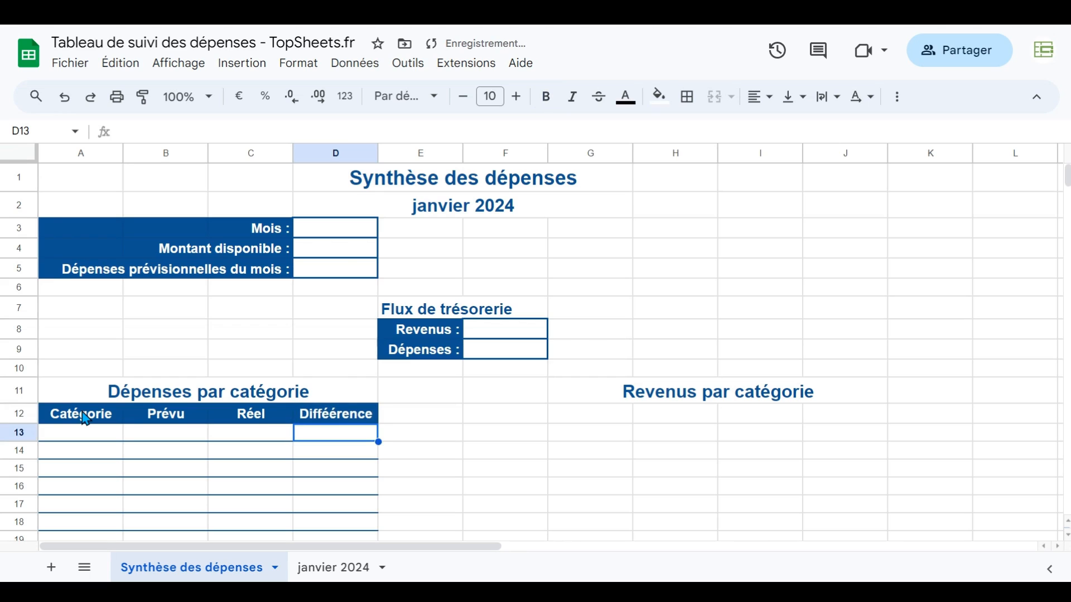
key("Up")
key("Return")
key("Return")
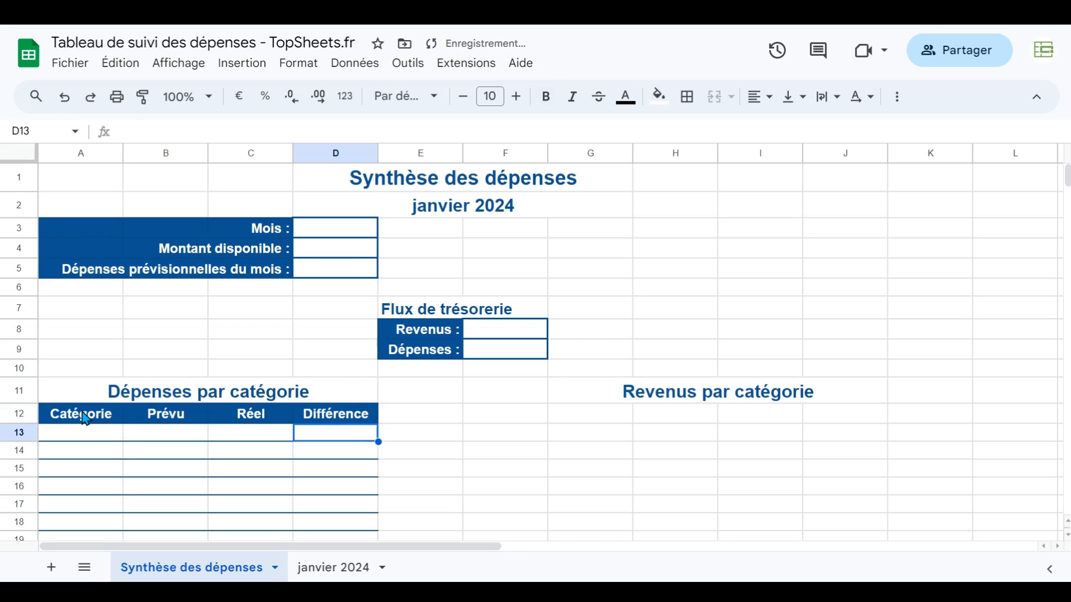
Copy the header row A12:D12 to G12:J12 under the "Revenus par catégorie" heading
left_click(85, 419)
key("shift+Right")
key("shift+Right")
key("shift+Right")
key("ctrl+c")
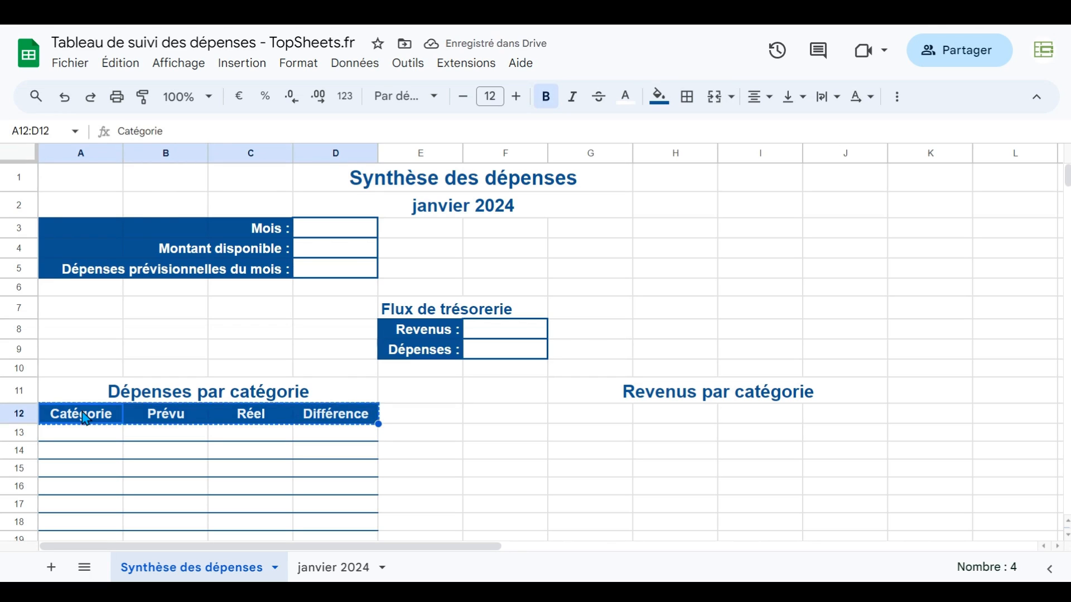
key("Right")
key("Right")
key("Right")
key("Right")
key("Right")
key("Right")
key("ctrl+v")
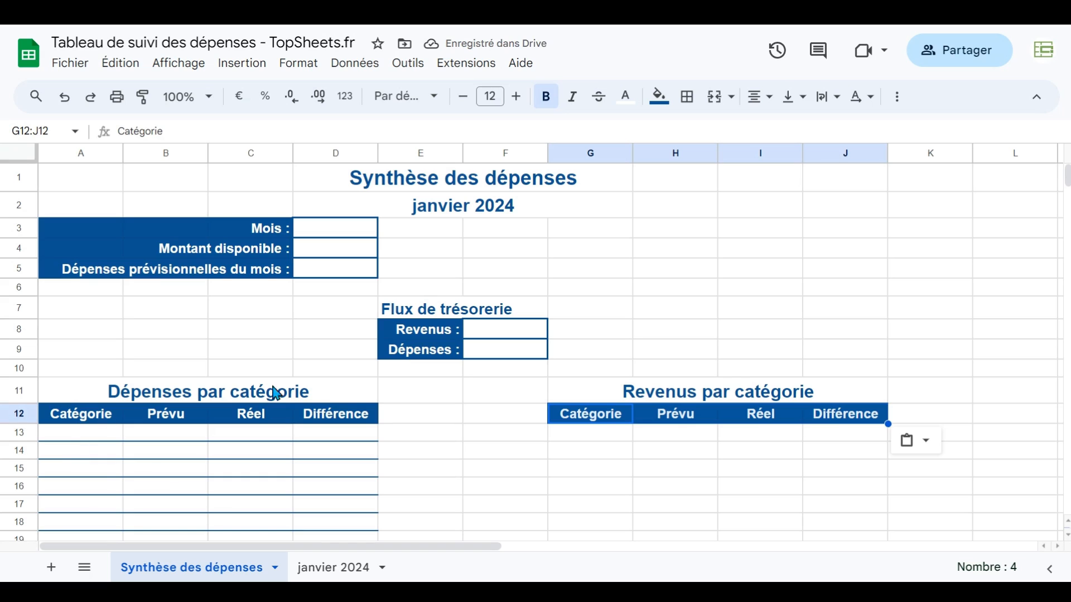
Enter the label "Total :" in A20, the last row of the expense category table
scroll(225, 435, "down", 1)
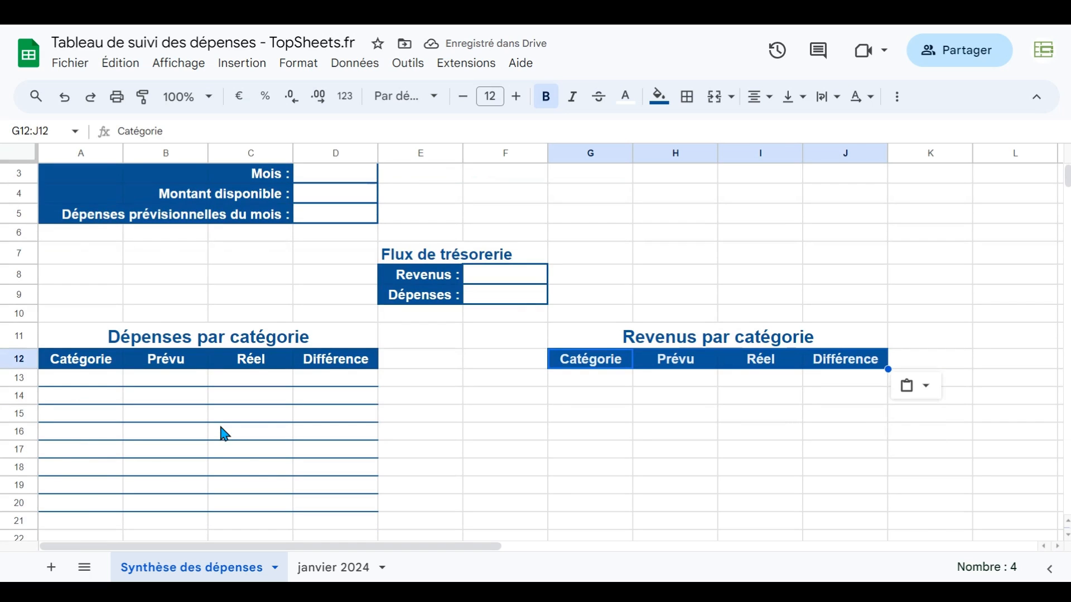
left_click(84, 505)
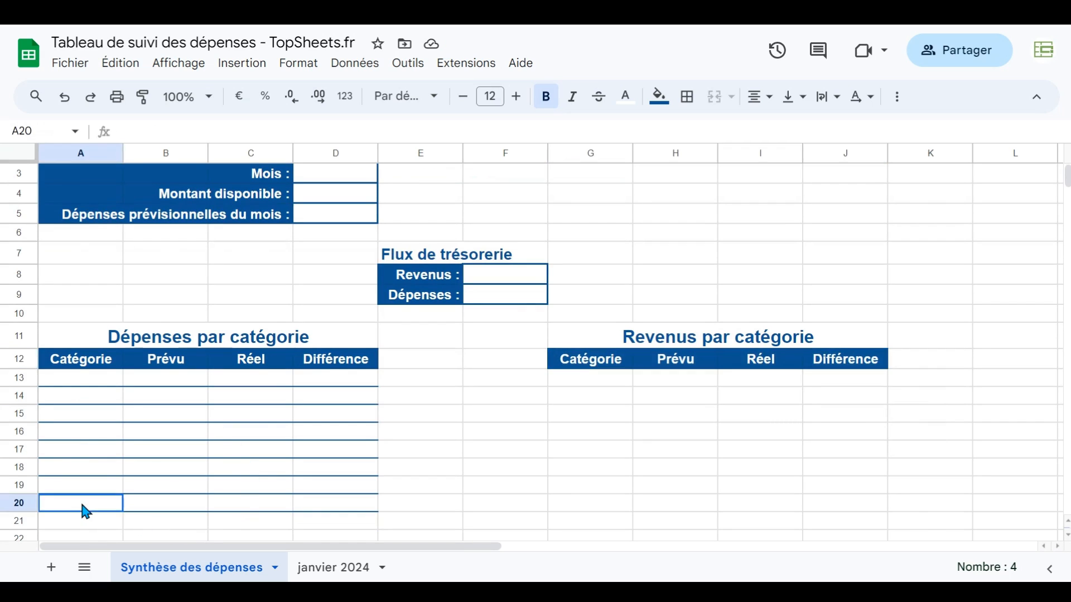
left_click_drag(84, 512, 328, 511)
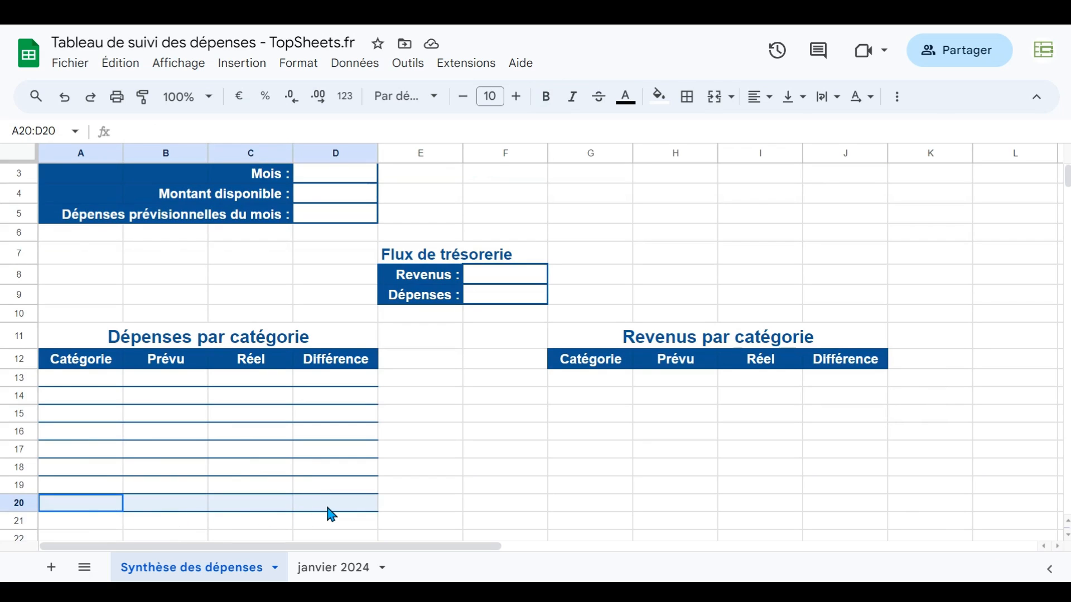
left_click(75, 514)
type("Total ")
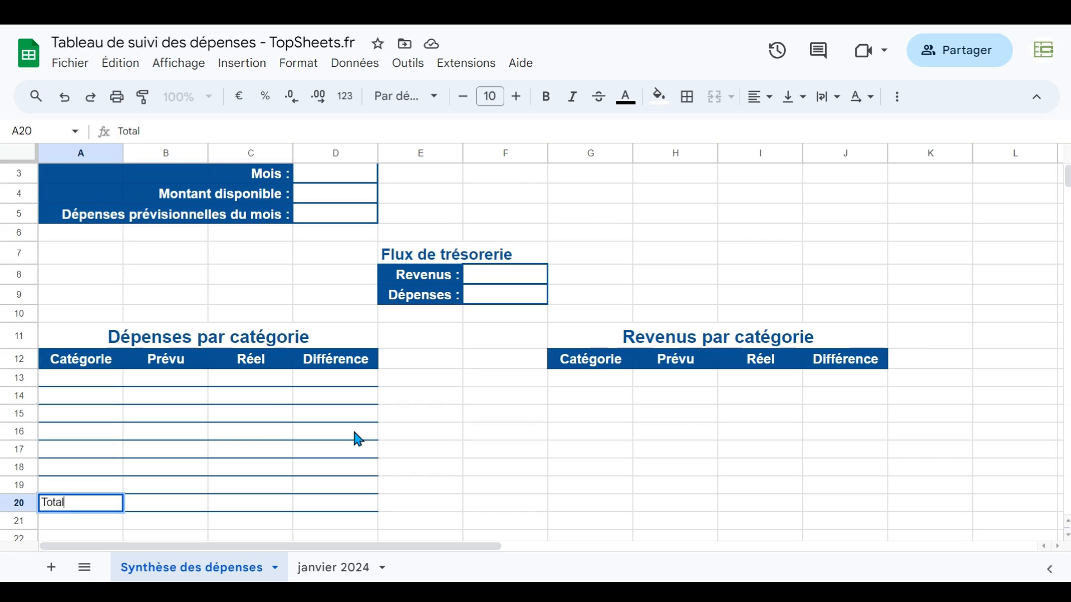
type(":")
key("Return")
key("Up")
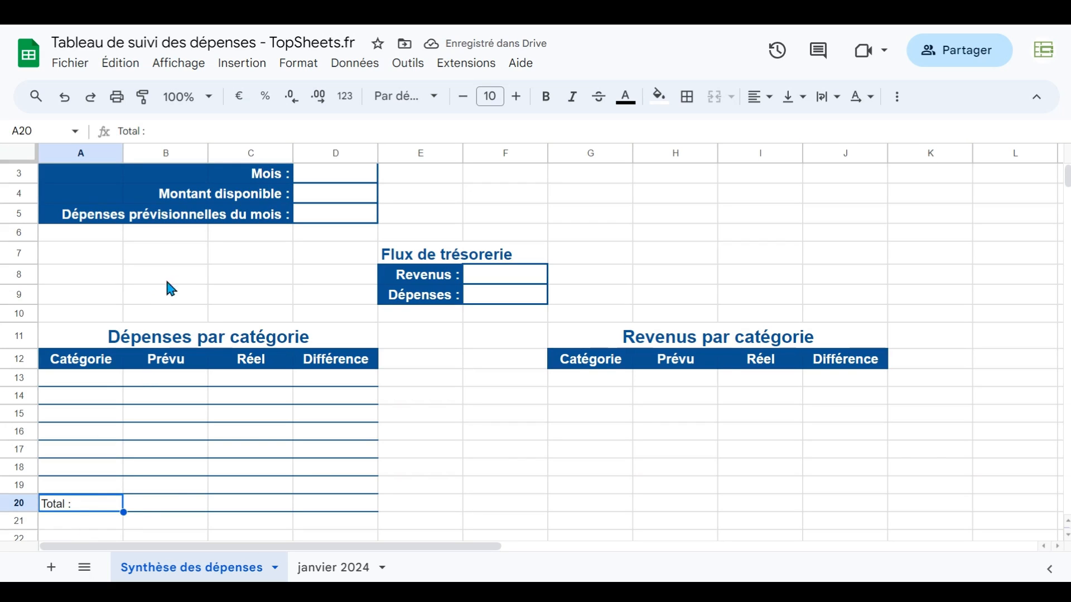
Format the "Total :" label in A20 as bold dark blue text
left_click(625, 97)
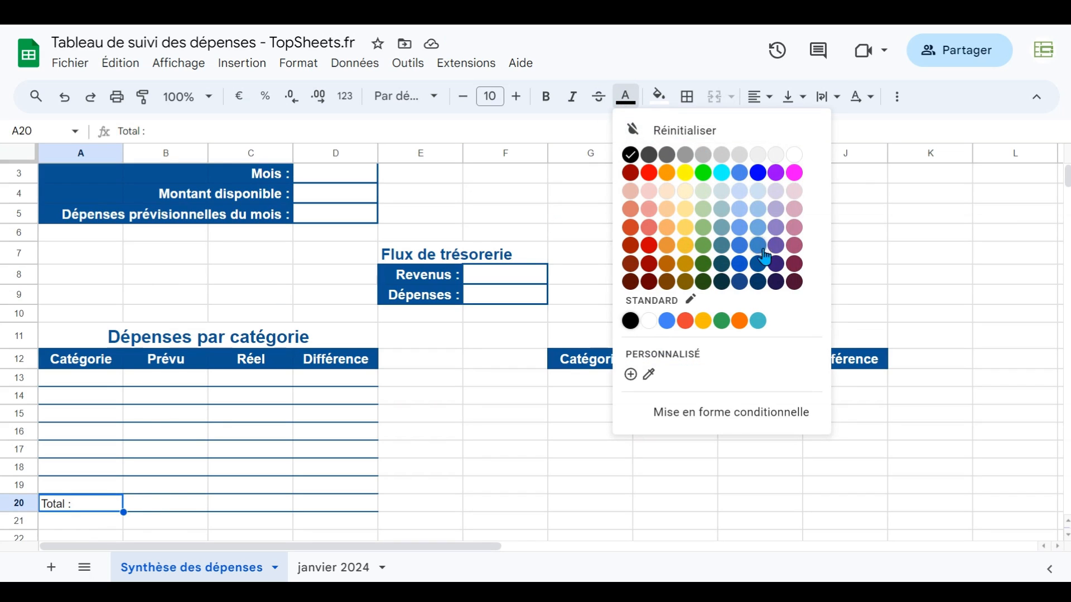
left_click(763, 273)
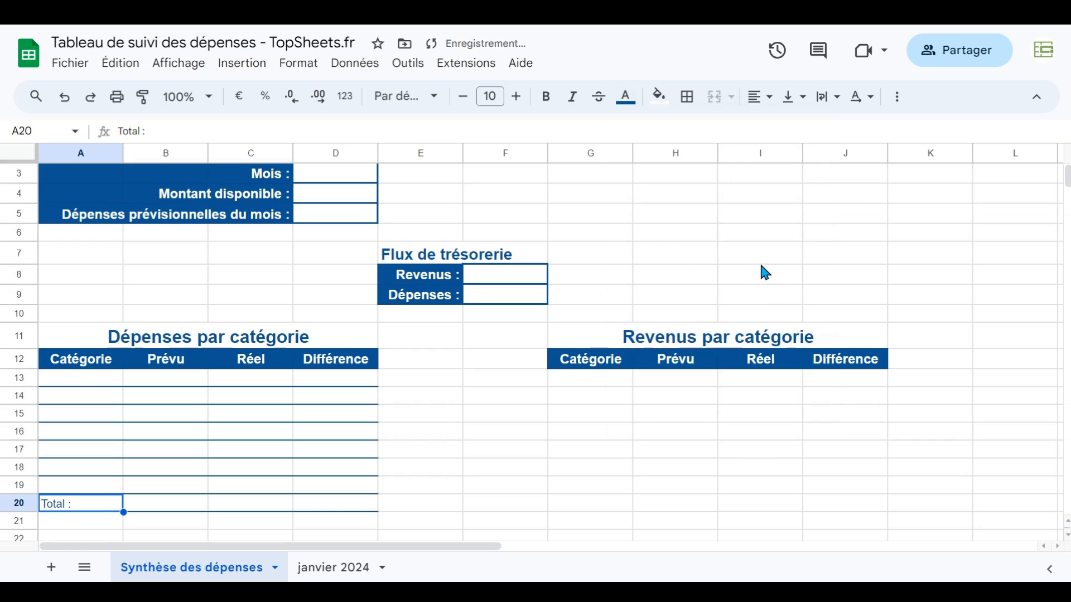
left_click(546, 96)
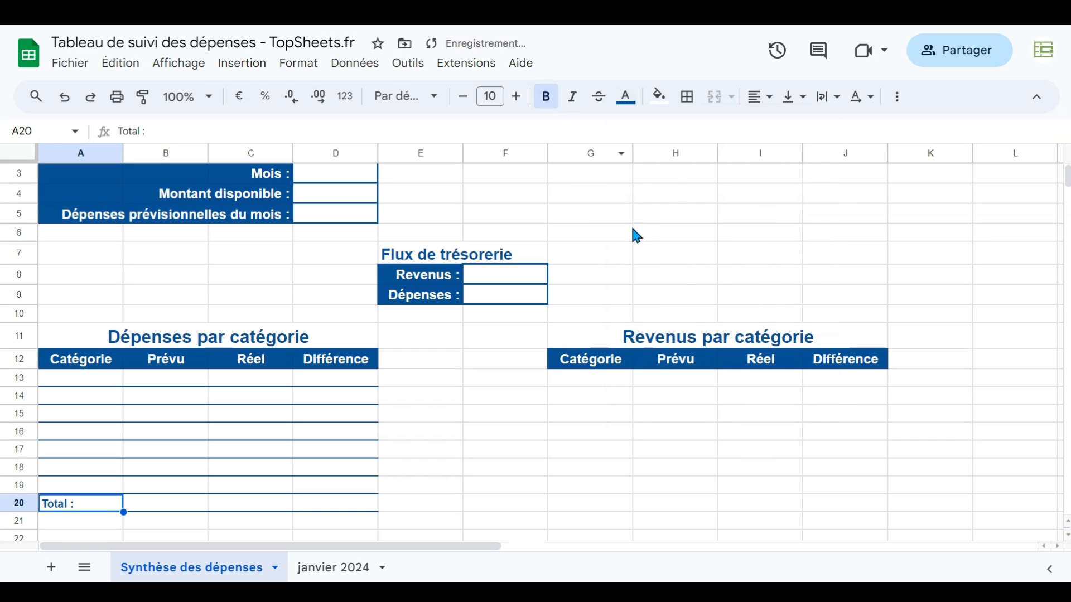
Enter a sample amount of 100 in B16 and in C16 to check the number format of the Prévu and Réel columns
left_click(170, 438)
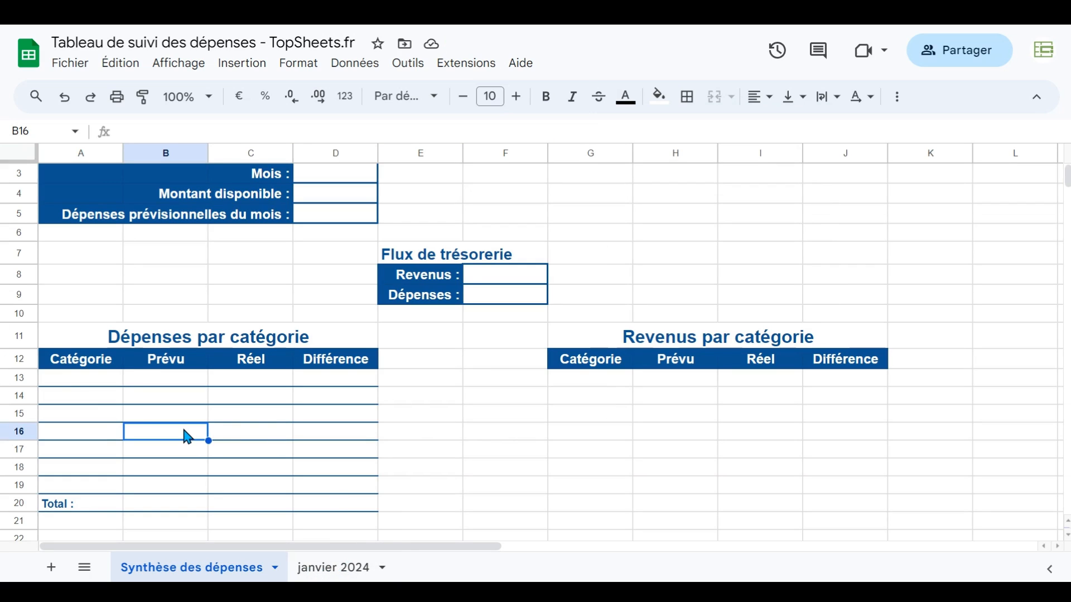
type("100")
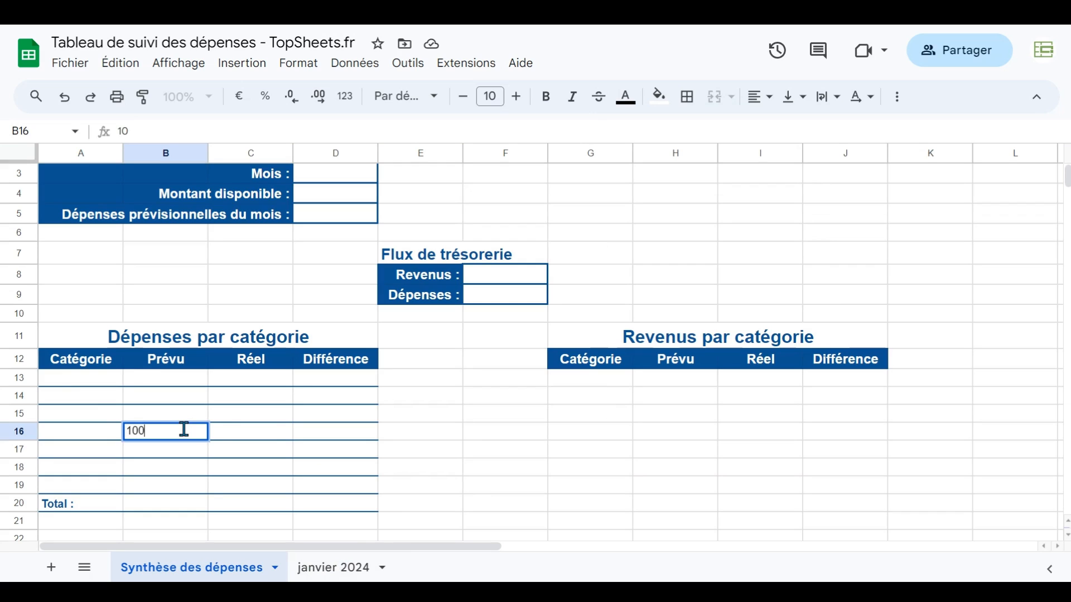
key("Return")
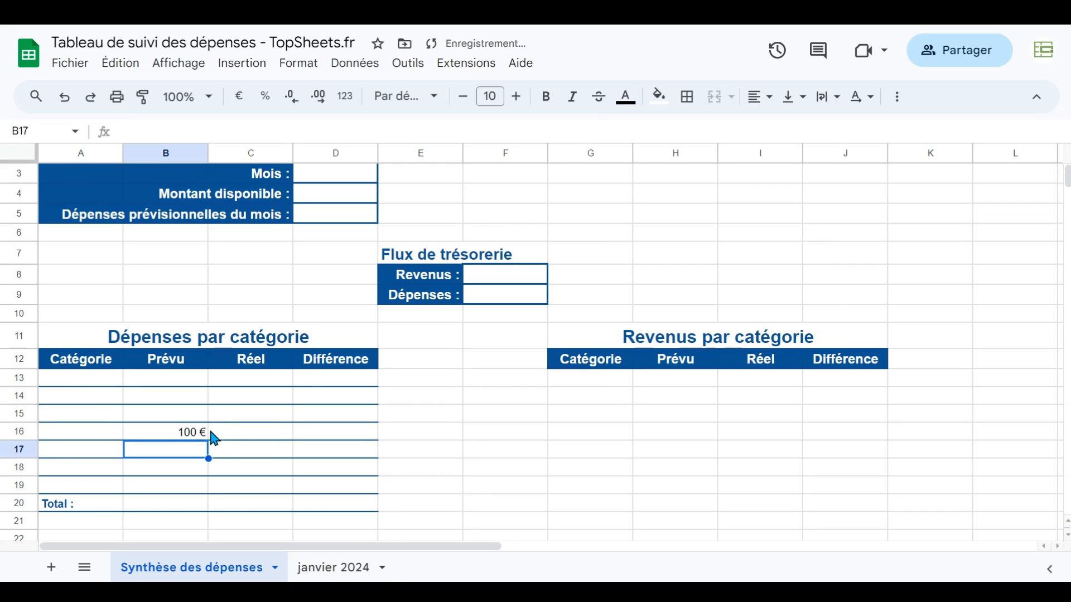
left_click(306, 566)
left_click_drag(333, 221, 337, 380)
left_click(212, 575)
left_click(241, 449)
left_click(262, 436)
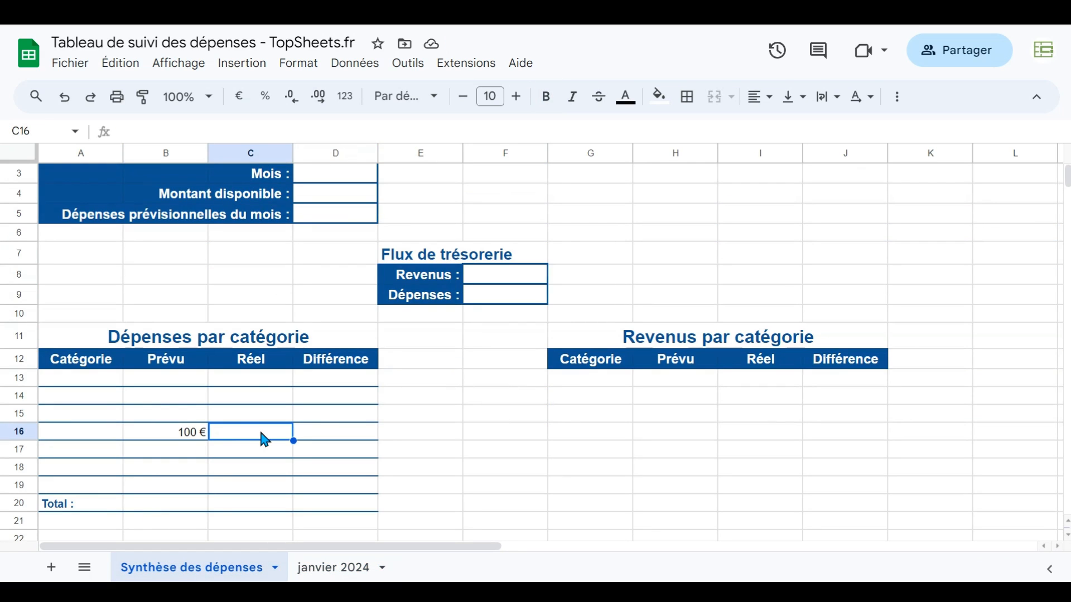
type("100")
key("Return")
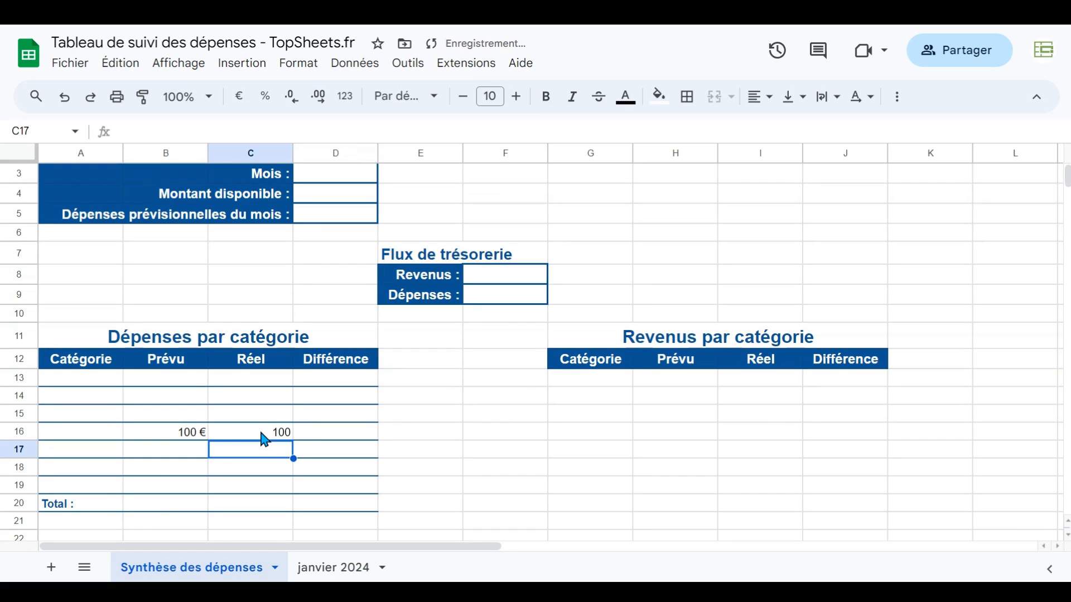
Enter a sample amount of 100 in B20, the Prévu cell of the total row
left_click(262, 434)
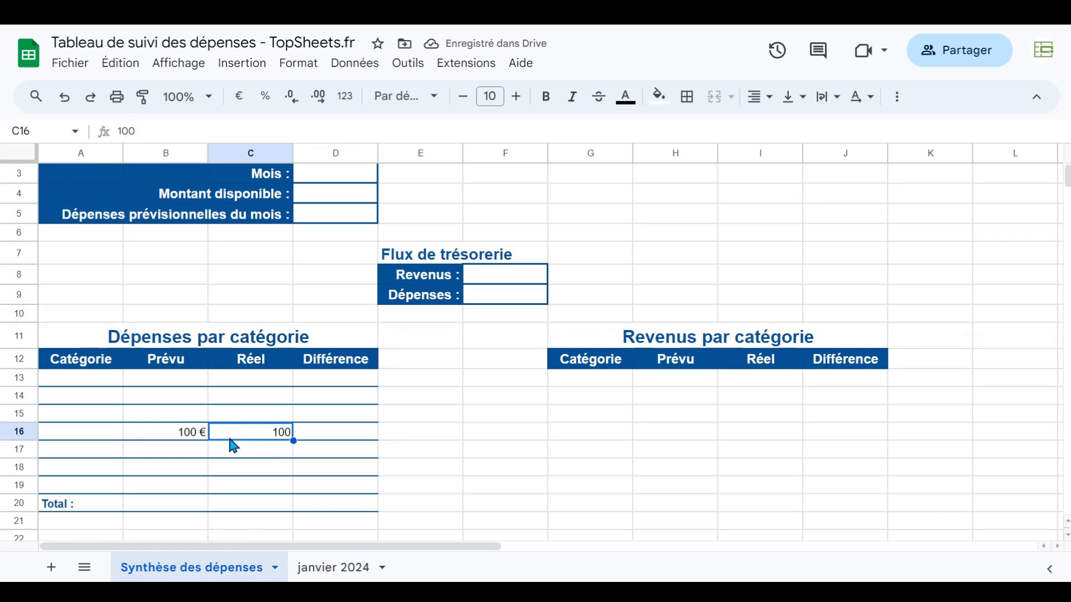
left_click(138, 508)
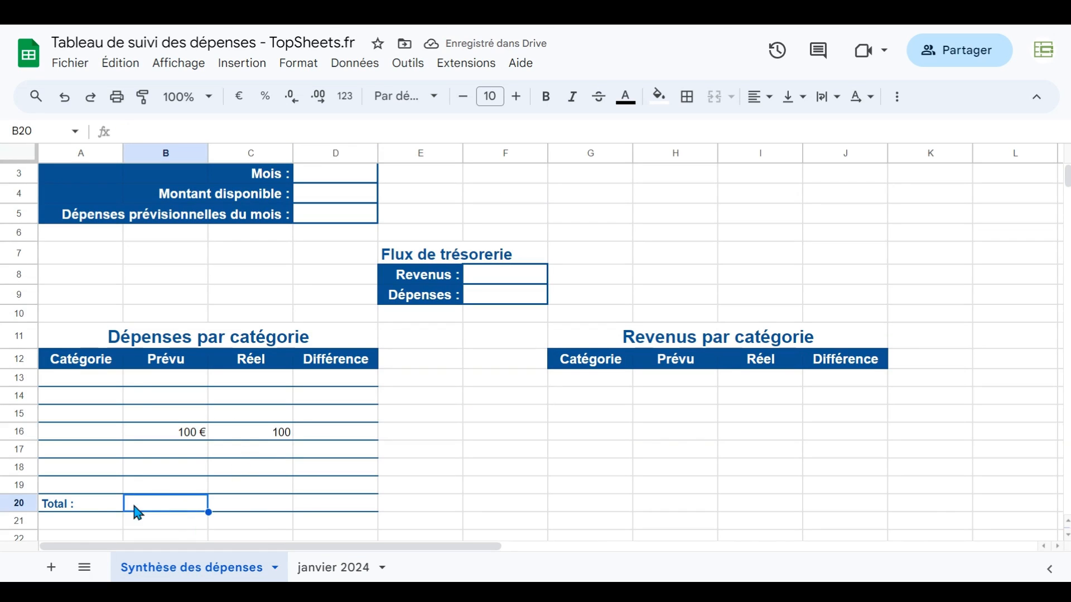
type("100")
key("Return")
left_click(175, 505)
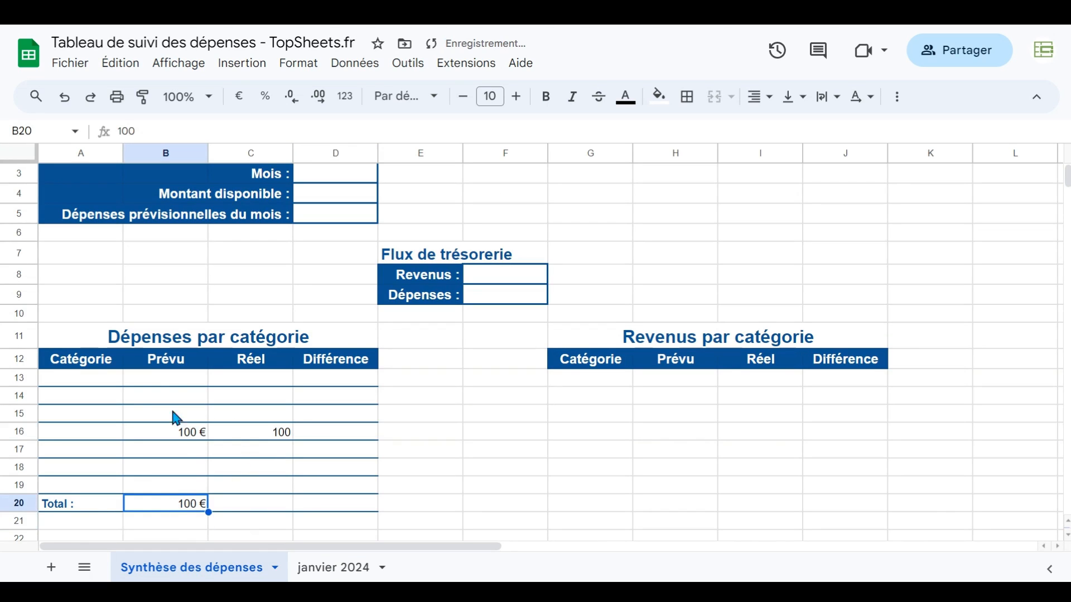
Copy the formatting of the Prévu cells B13:B20 onto the Réel cells C13:C20
left_click_drag(162, 382, 172, 505)
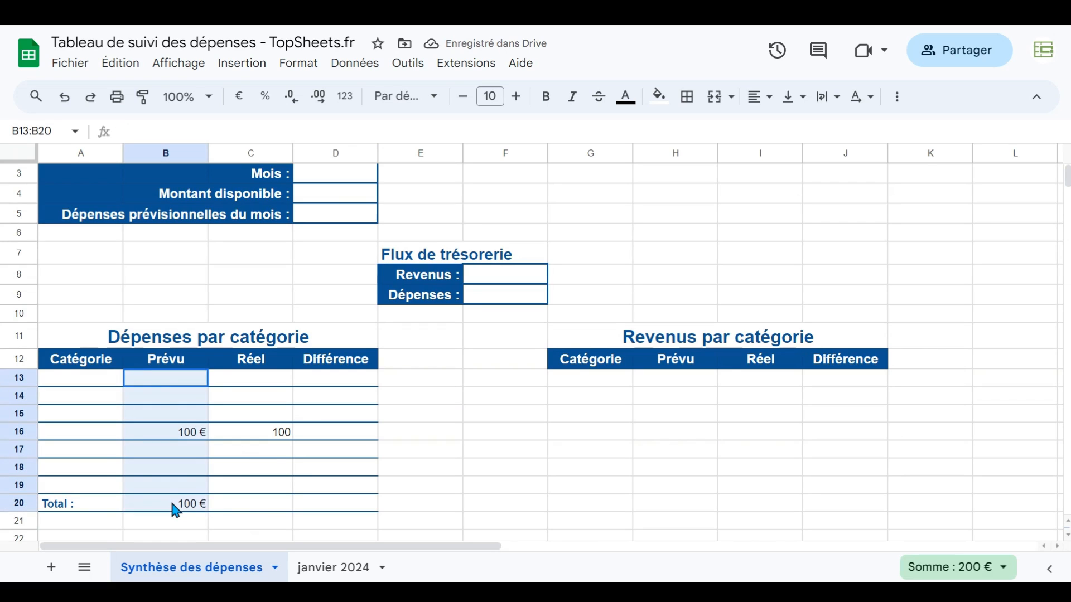
left_click(143, 103)
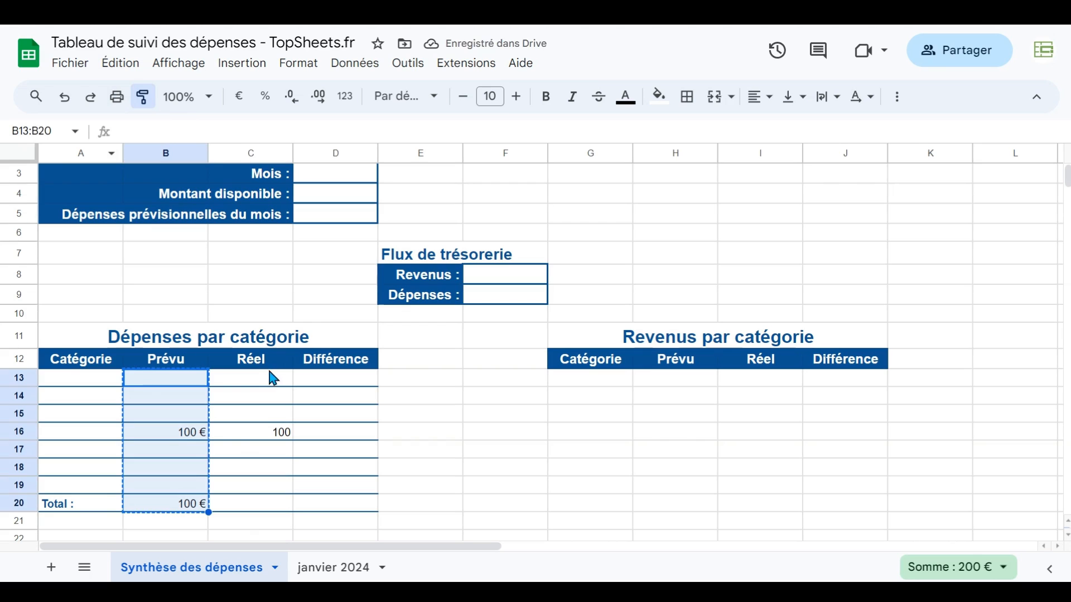
left_click(263, 370)
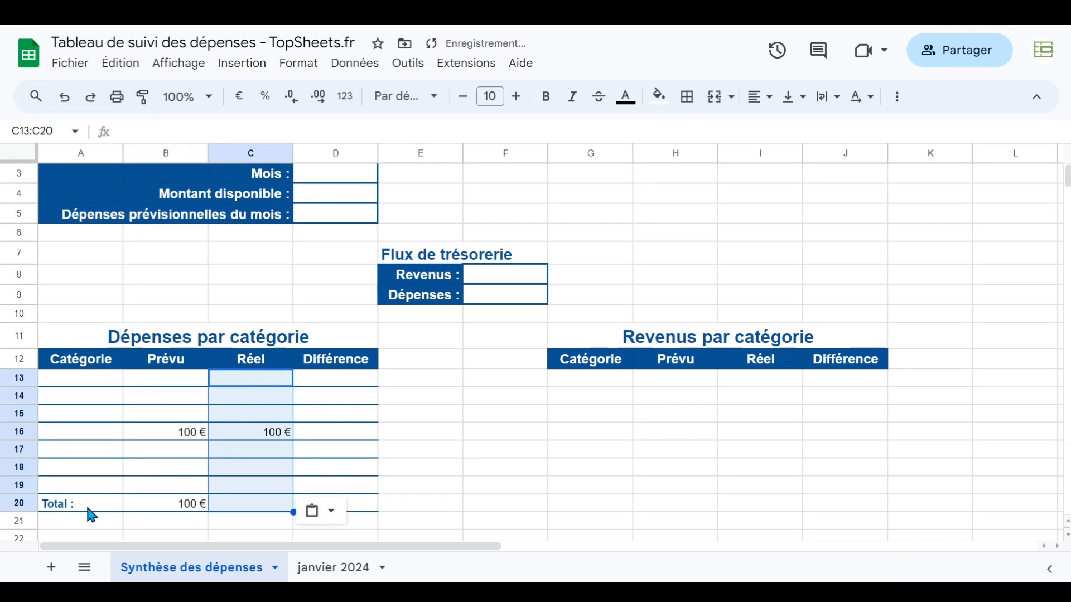
Try thick top and bottom borders on the expense total row A20:D20
left_click_drag(67, 504, 328, 515)
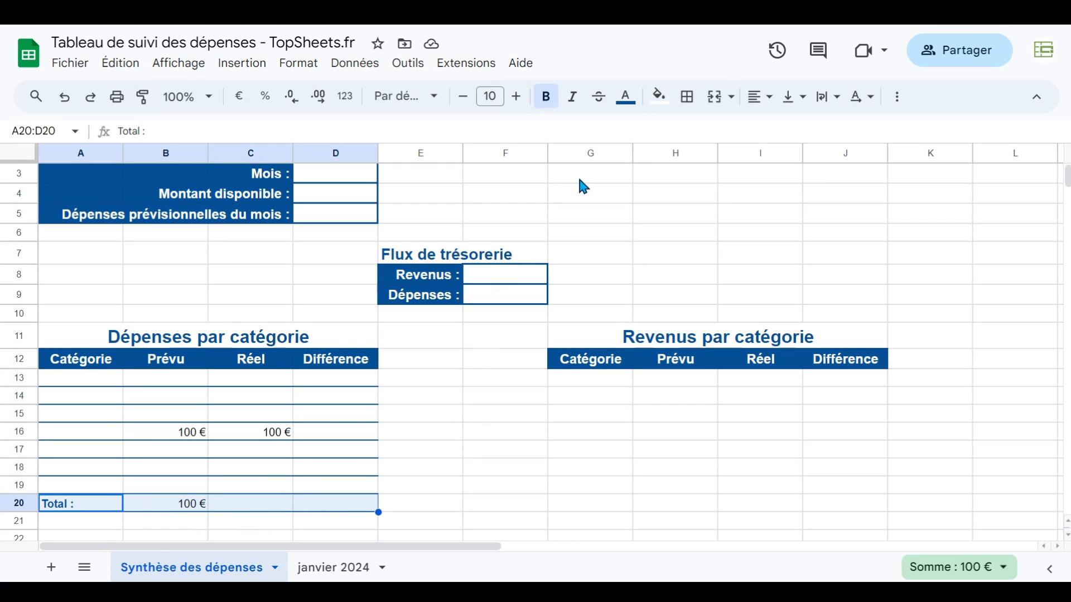
left_click(700, 106)
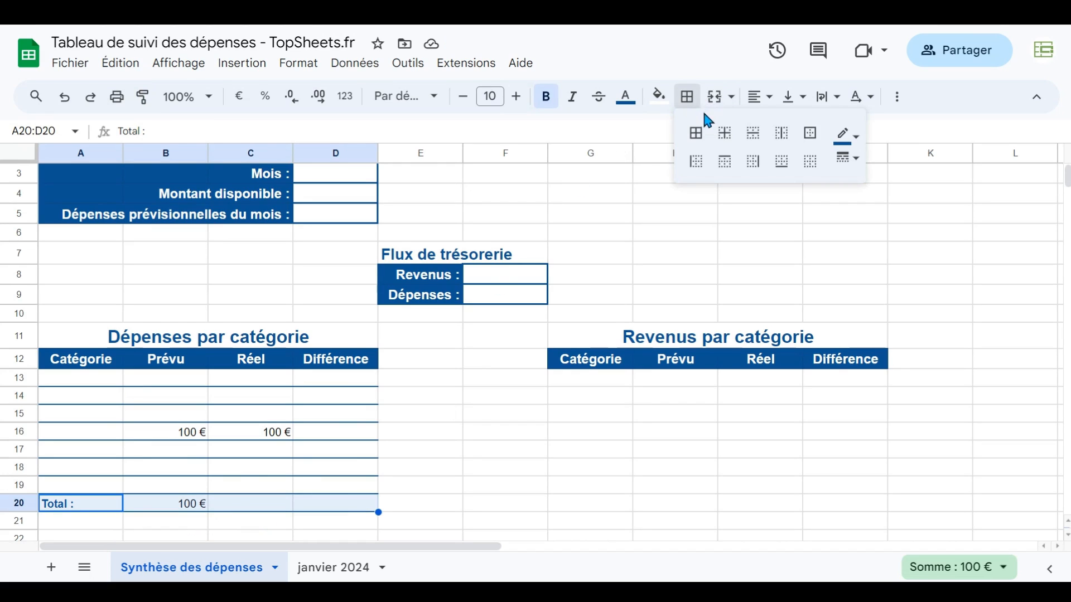
left_click(853, 159)
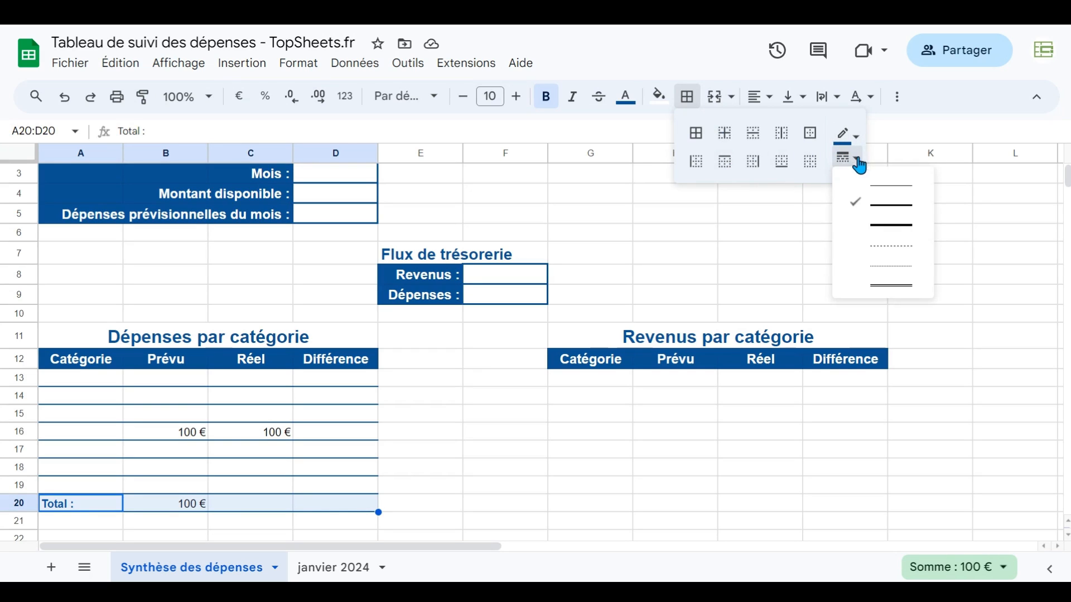
left_click(891, 226)
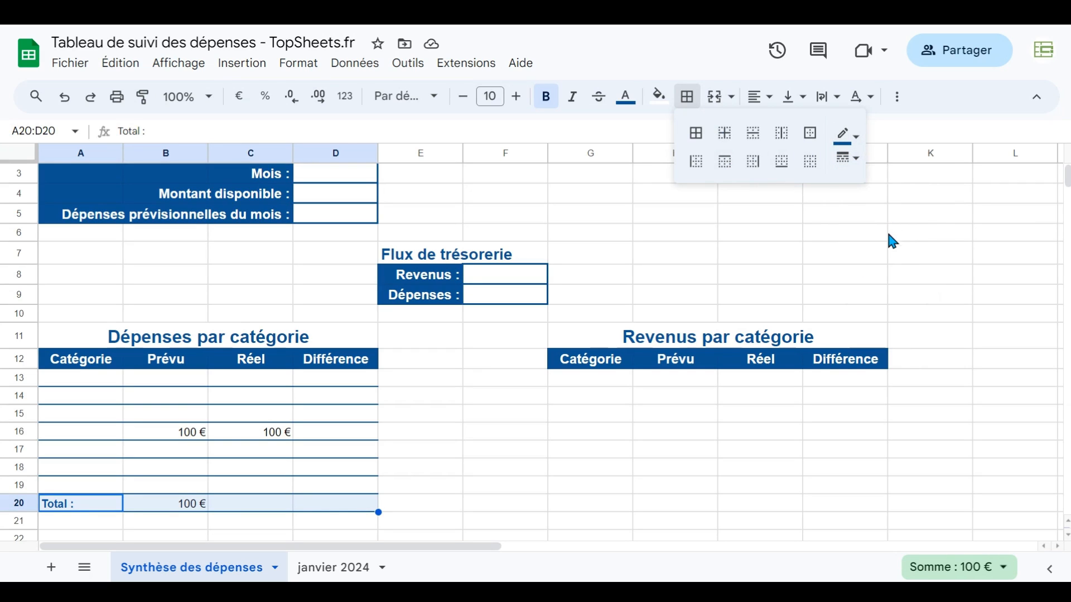
left_click(730, 166)
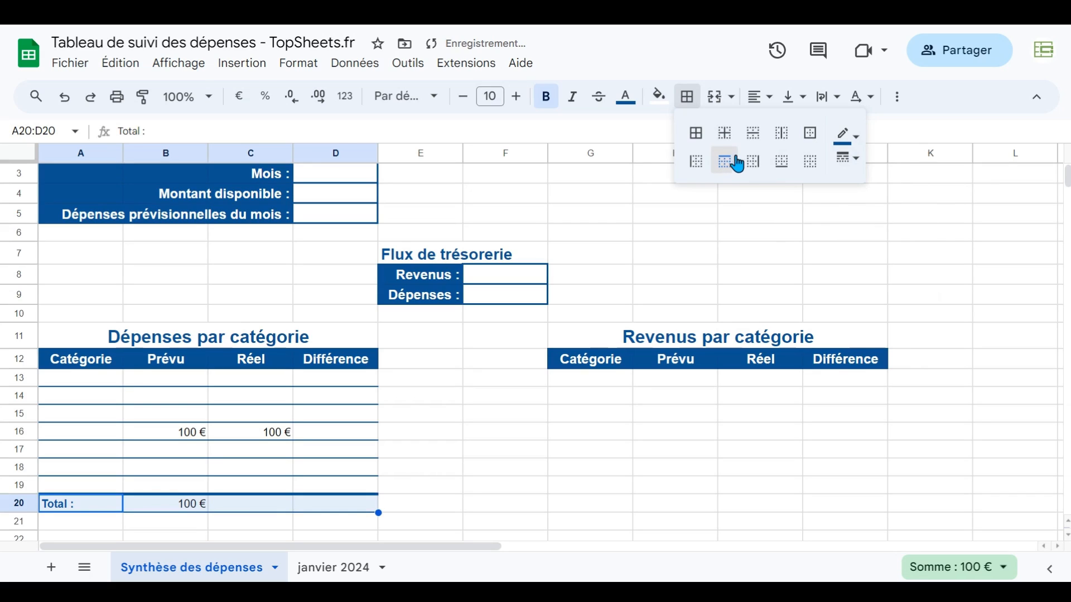
left_click(781, 167)
Apply medium-thickness borders to the expense total row A20:D20 in place of the thick ones
left_click(848, 158)
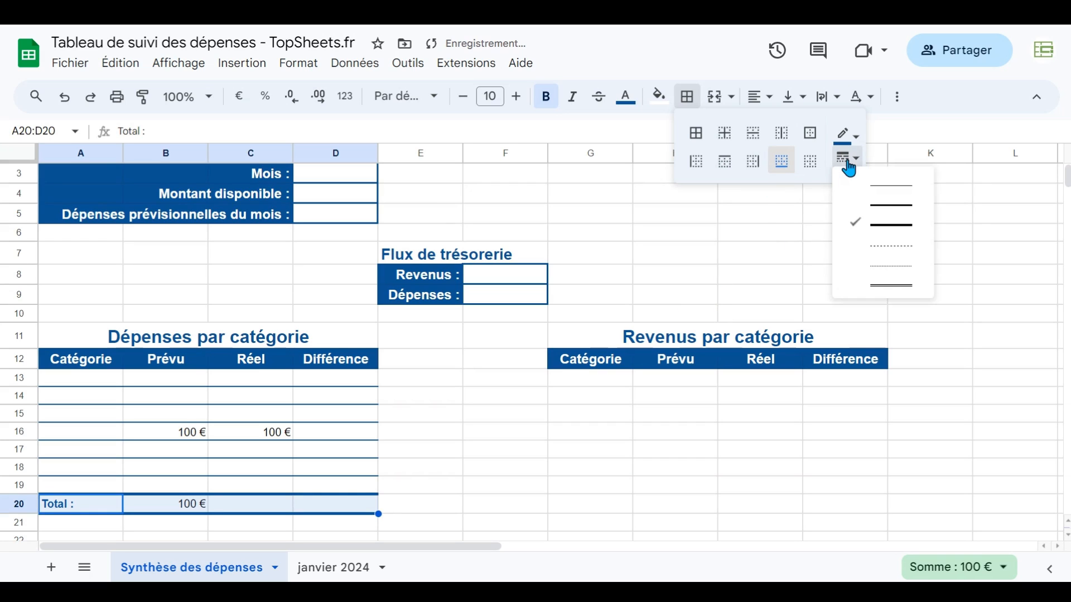
left_click(885, 207)
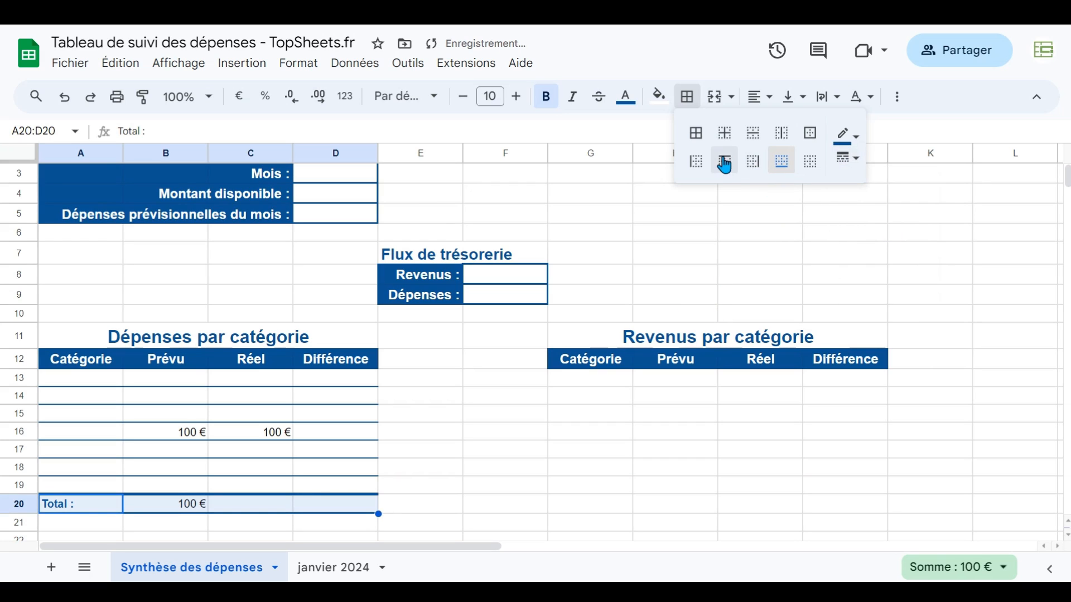
left_click(780, 162)
left_click(460, 508)
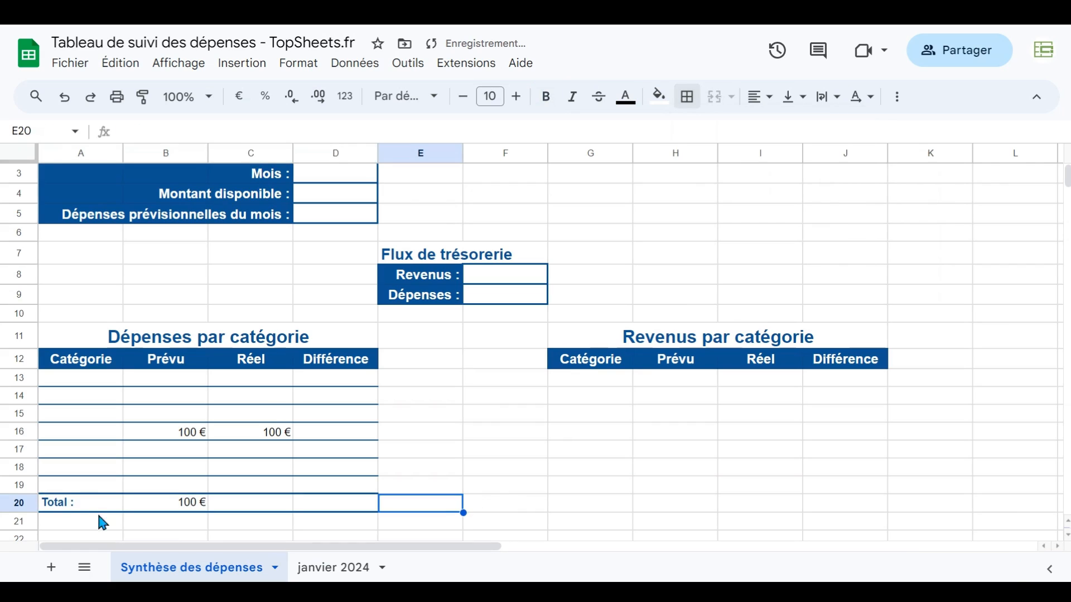
Copy the expense category rows A13:D20, including the total row, to G13 under the Revenus par catégorie headers
left_click_drag(97, 382, 346, 511)
key("ctrl+c")
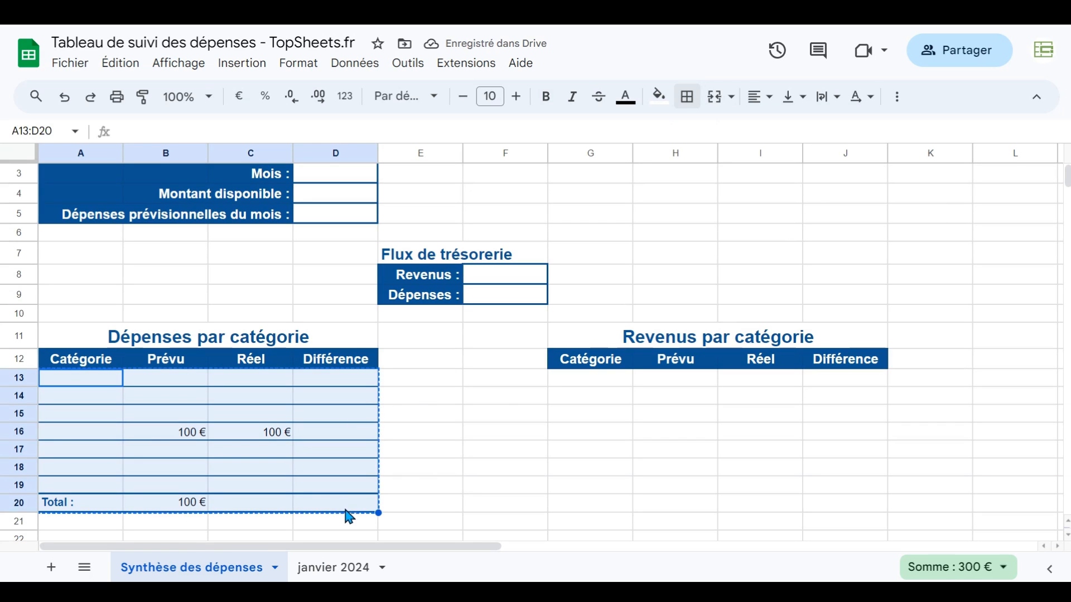
left_click(577, 382)
key("ctrl+v")
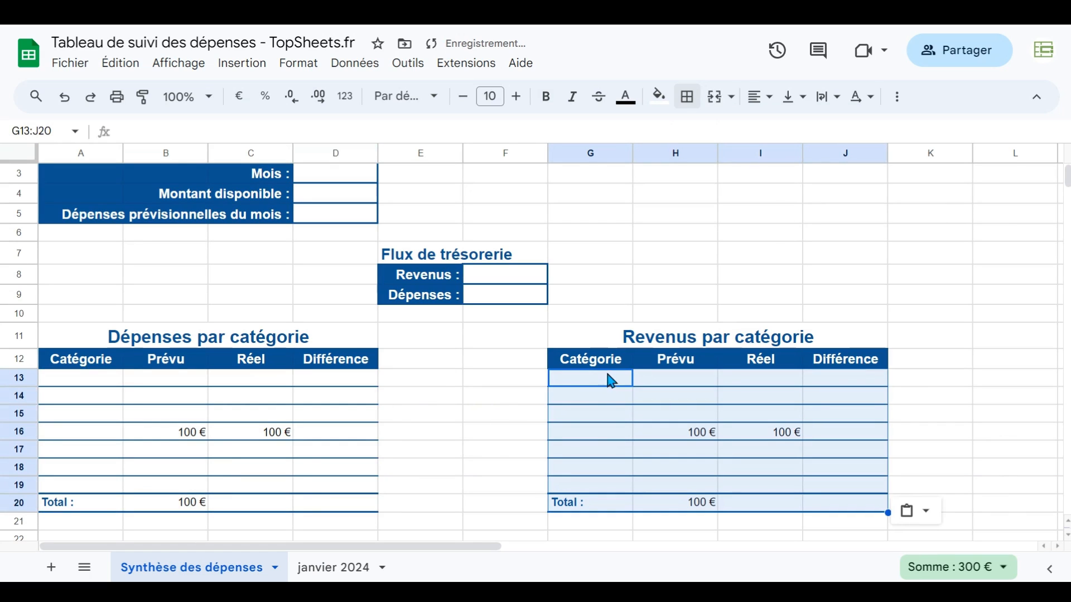
left_click(492, 458)
Clear the sample amounts from B16:C16 and B20 in the expense table and from H16:I20 in the income table
left_click_drag(197, 434, 238, 435)
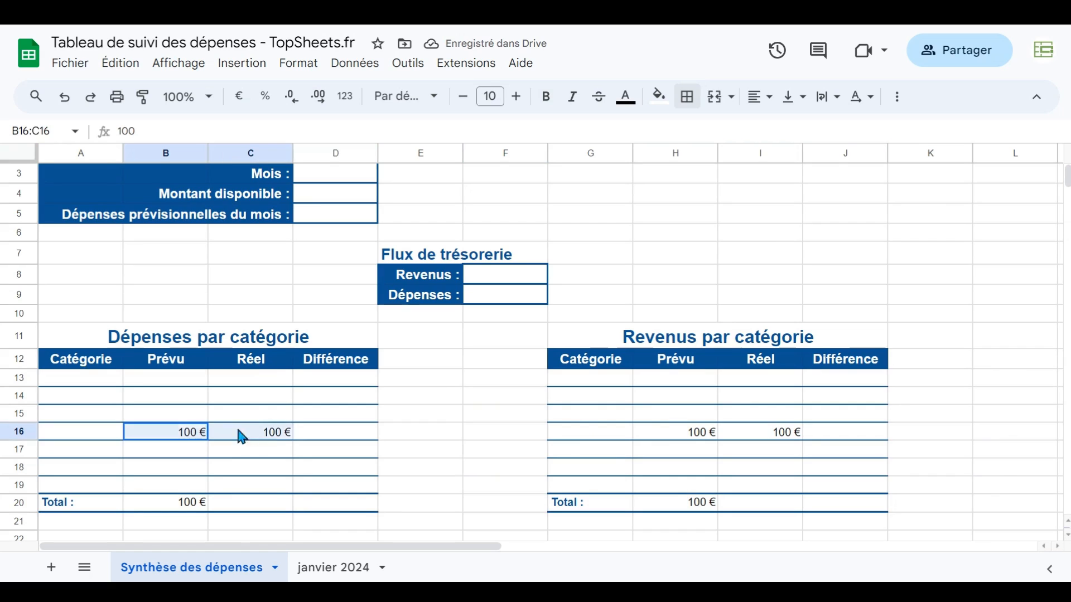
key("Delete")
left_click(178, 503)
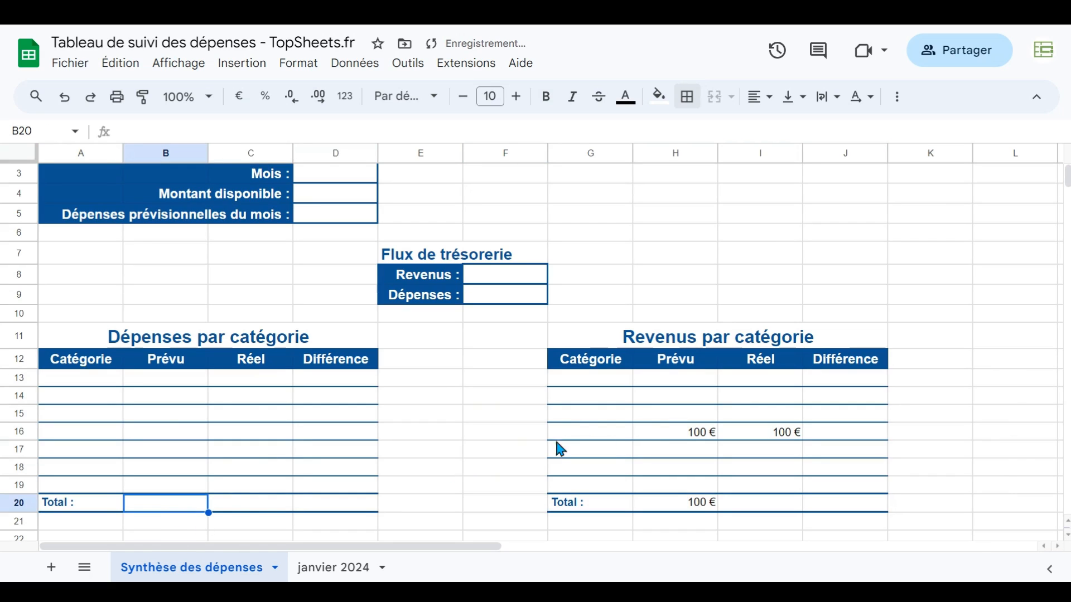
left_click(686, 438)
left_click_drag(686, 438, 766, 527)
key("Delete")
left_click(502, 524)
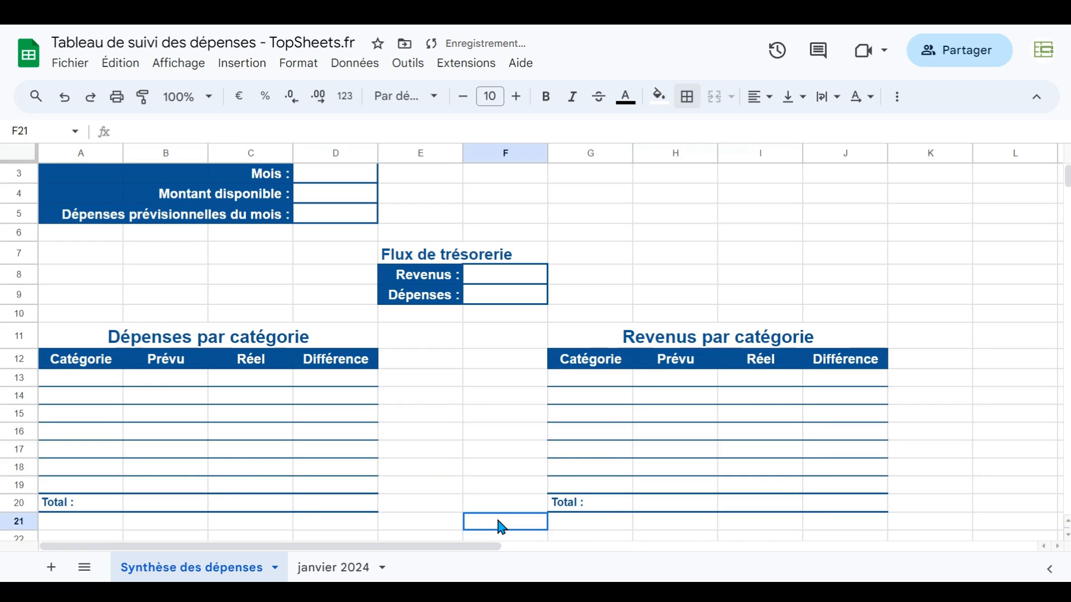
Enter the expense categories Courses, Loyer and Transport in A13:A15
scroll(502, 527, "up", 2)
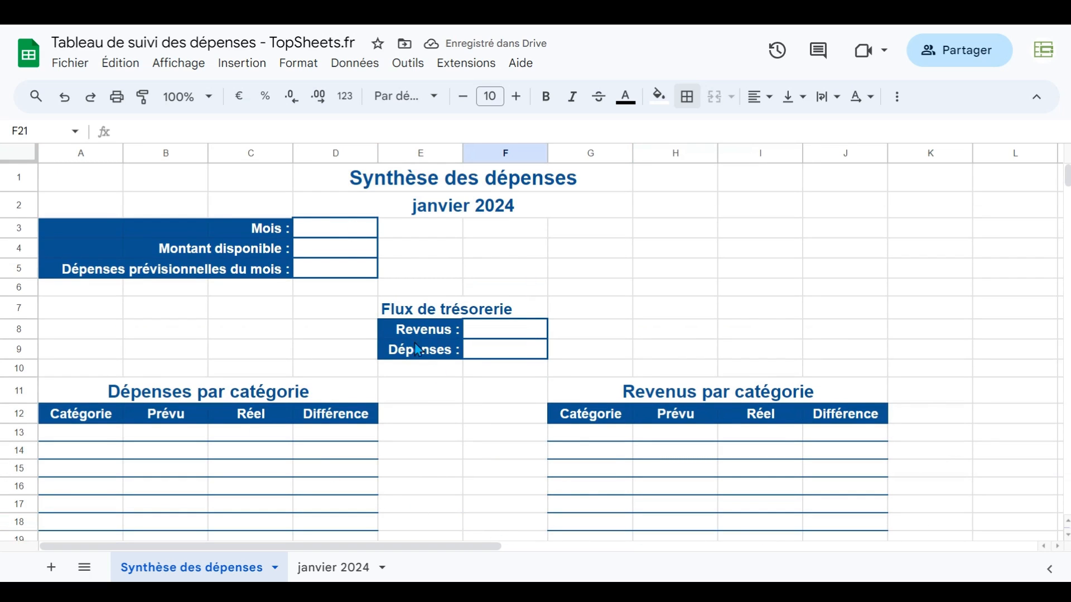
left_click(1039, 99)
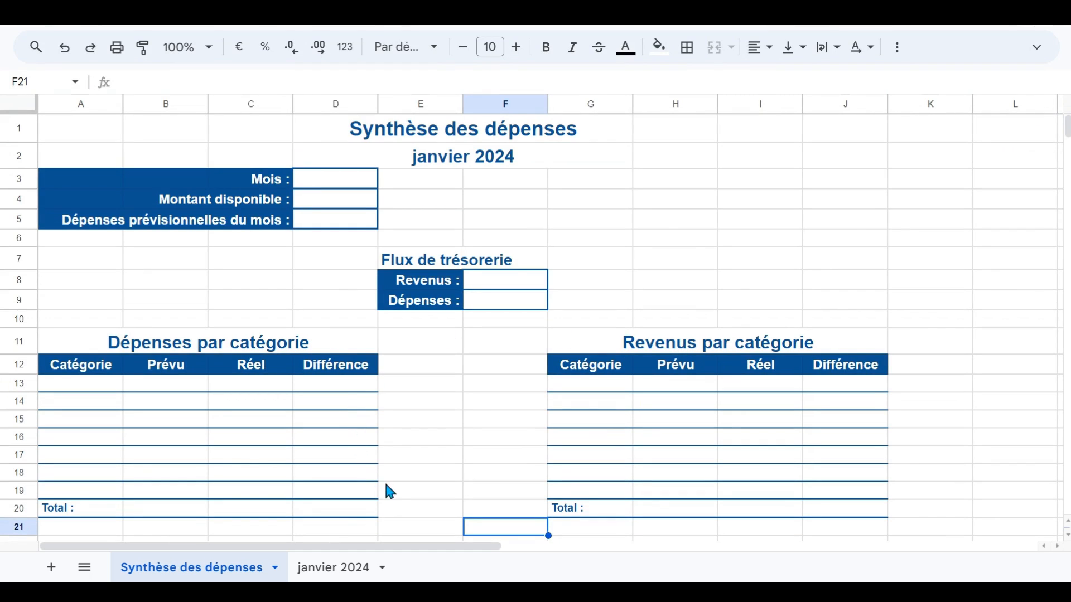
left_click(71, 382)
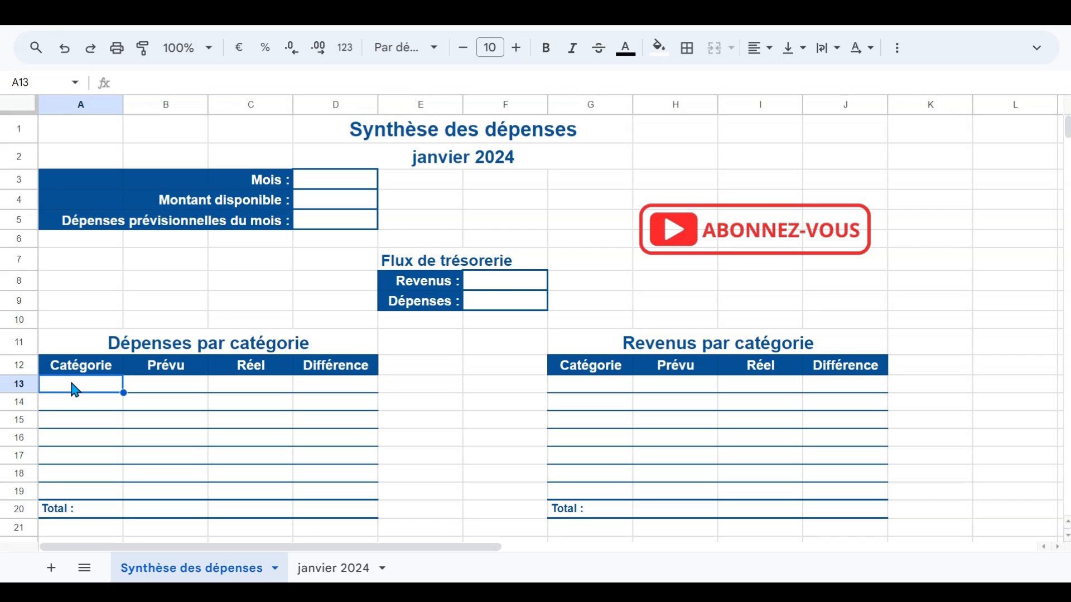
type("Courses")
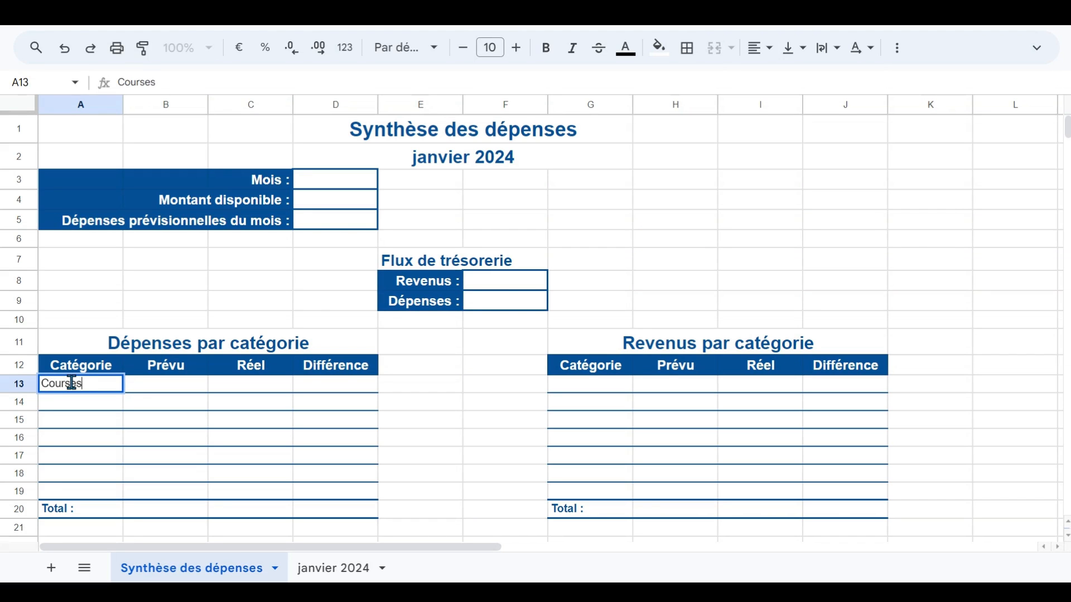
key("Return")
type("L")
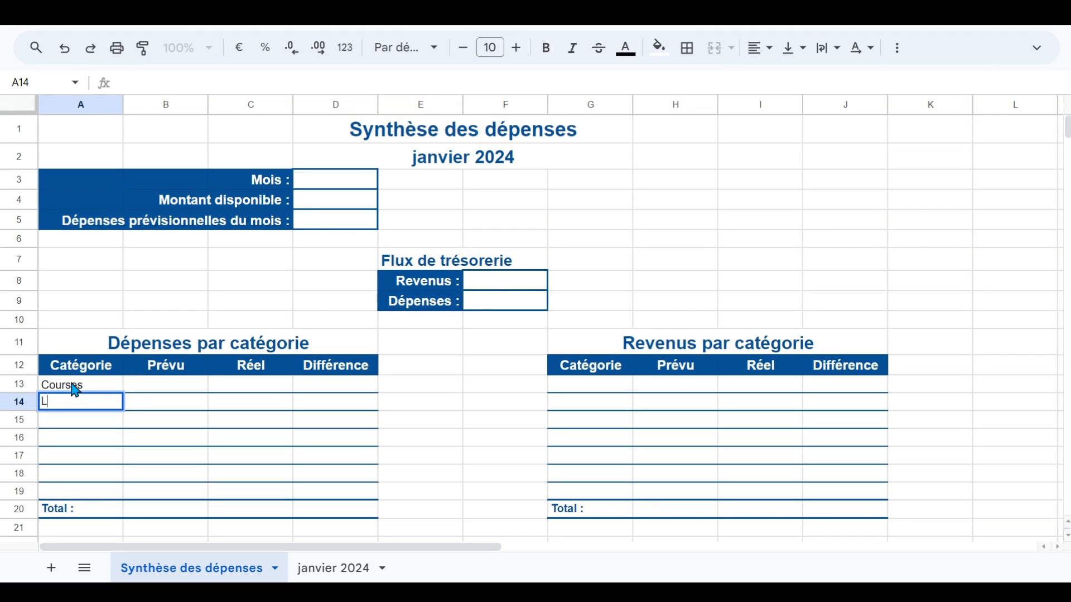
type("oyer")
key("Return")
type("T")
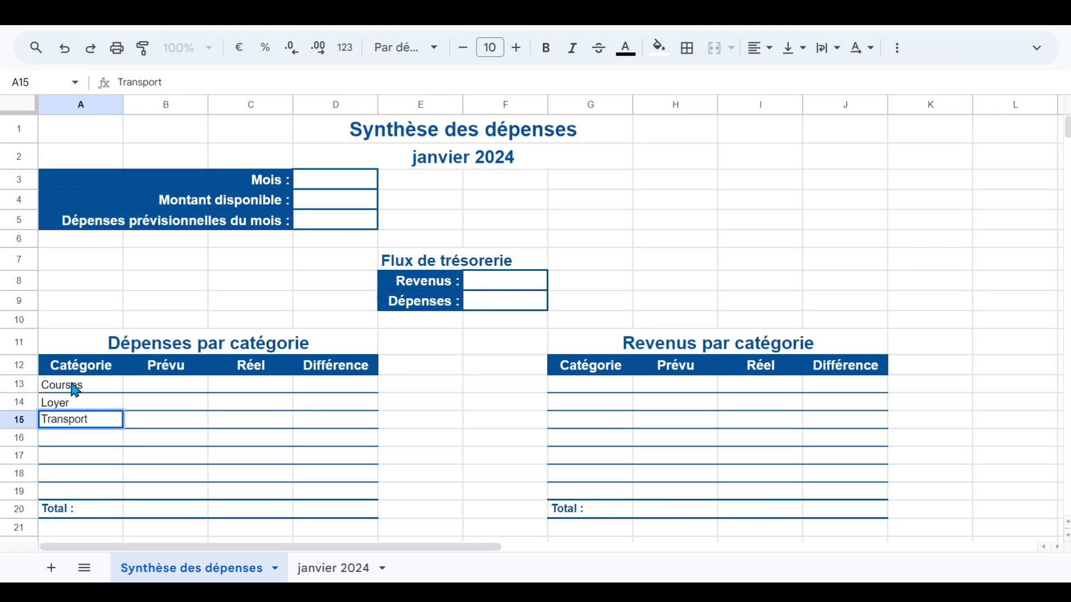
type("ransport")
key("Return")
Enter the expense categories Elec/chauff, Vacances and Autres in A16:A18
type("Elec/chauff")
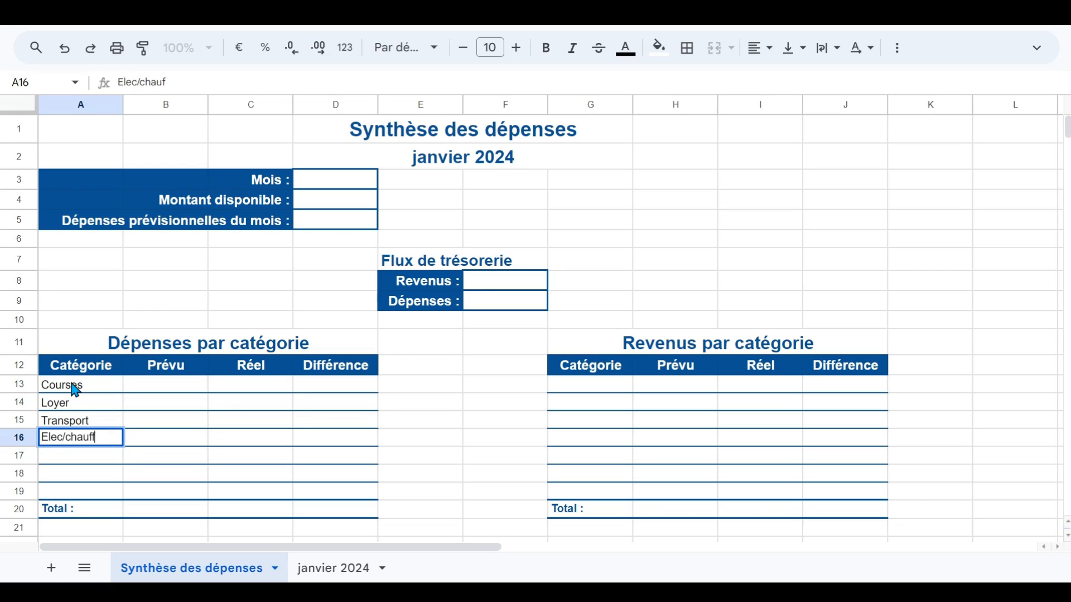
key("Return")
type("V")
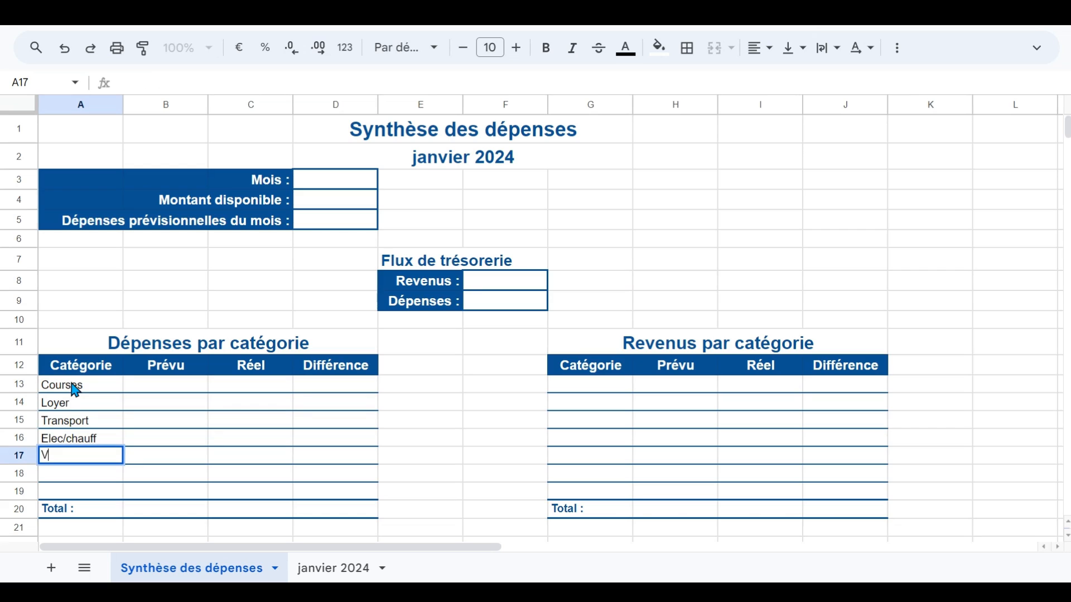
type("accnacesnces")
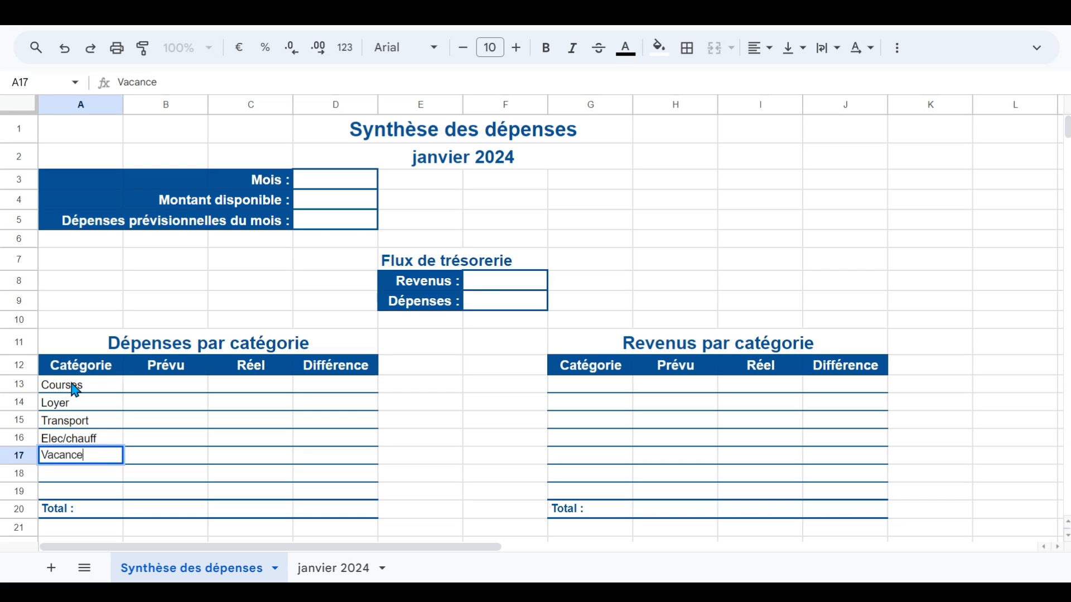
key("Return")
type("A")
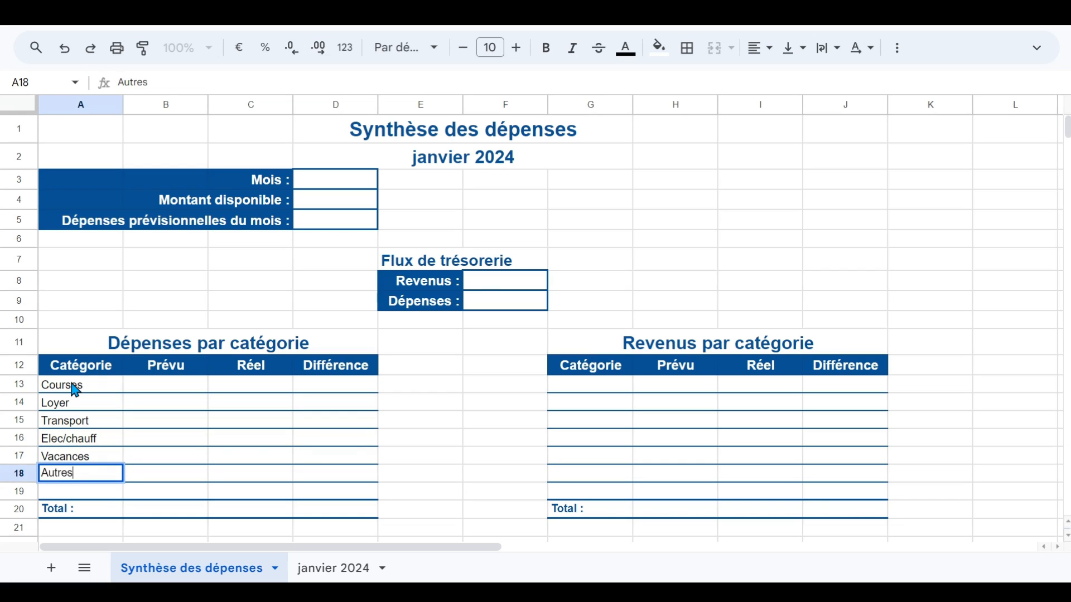
type("utres")
key("Return")
Enter Salaire in G13 as the first category of the Revenus par catégorie table
key("Up")
key("Up")
key("Up")
key("Up")
key("Up")
key("Up")
key("Right")
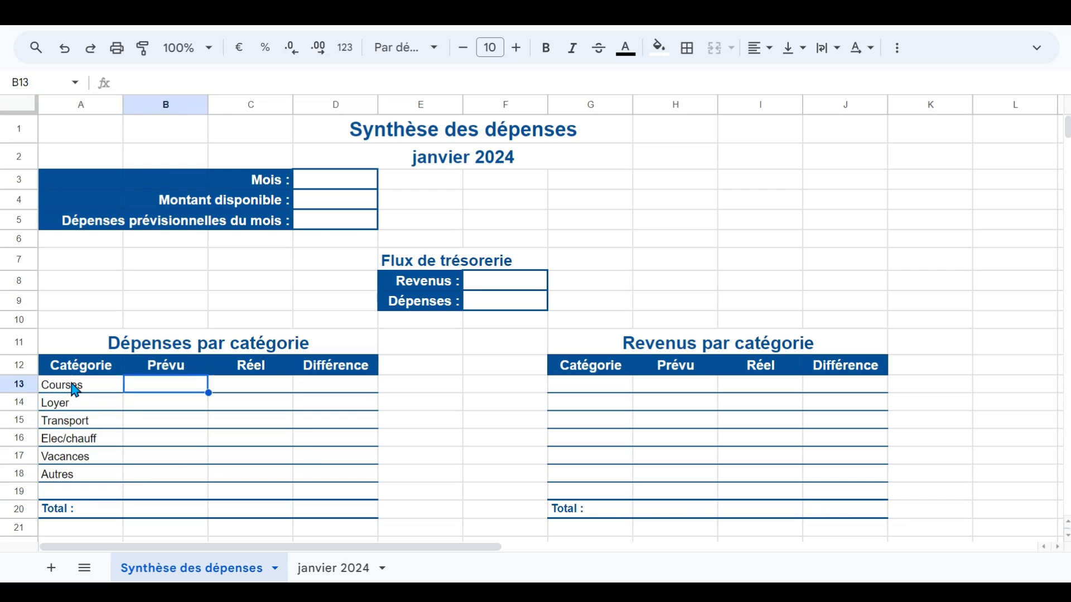
key("Right")
key("Right")
key("Right")
key("Right")
key("Right")
type("S")
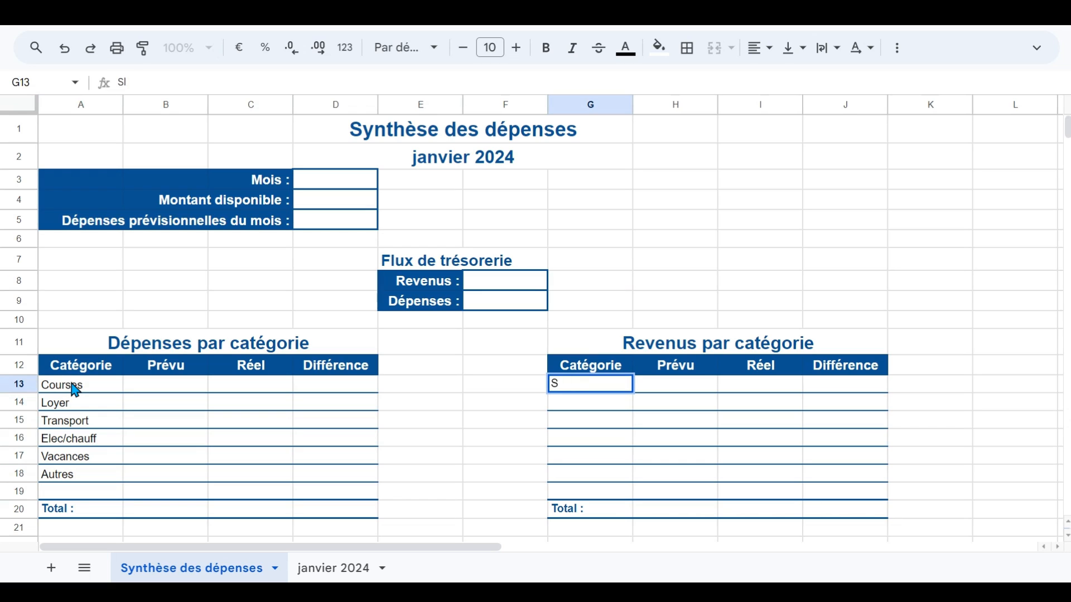
type("alaire")
key("Return")
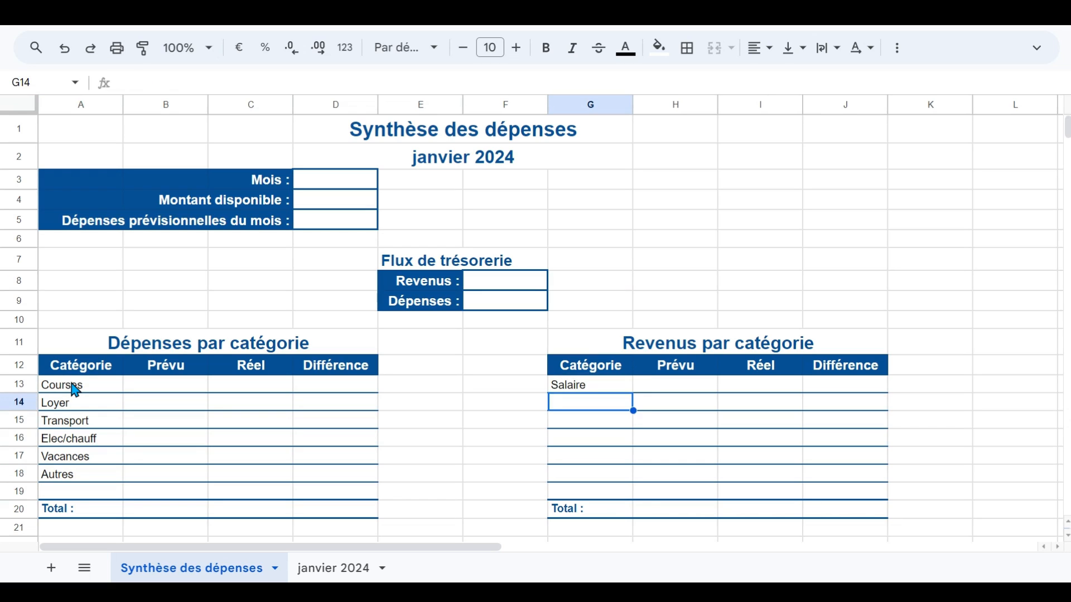
Add the categories Intérêts and Autres below Salaire in the Revenus par catégorie table
type("Intér")
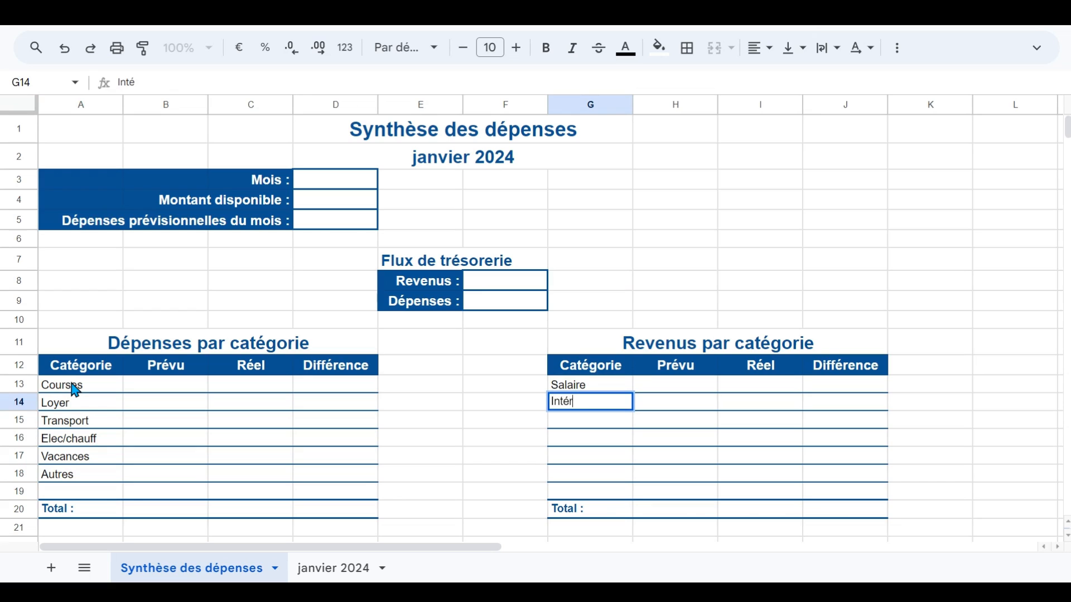
type("êts")
key("Return")
type("A")
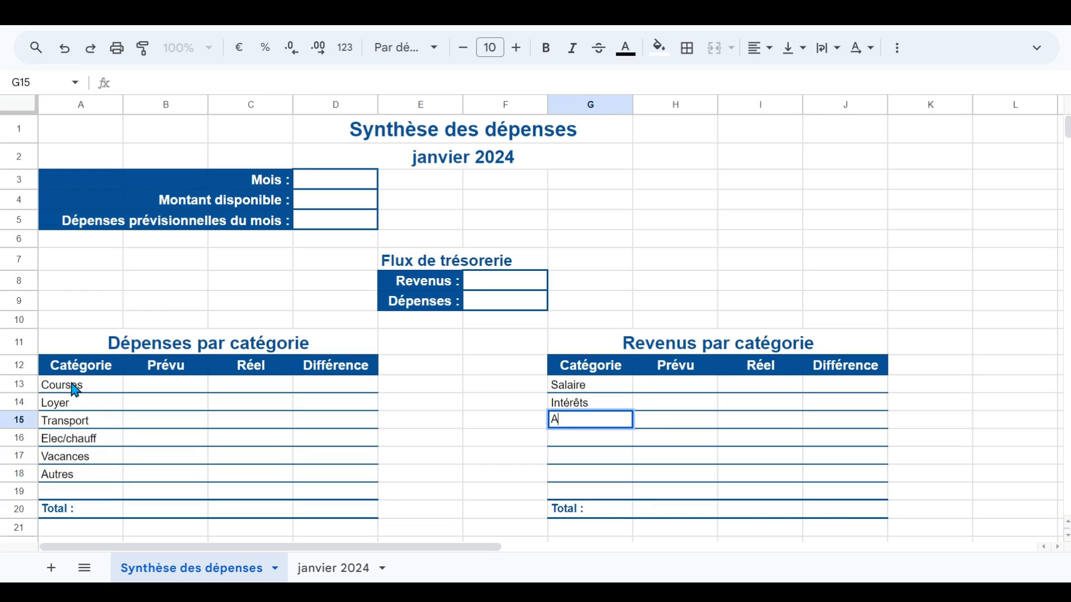
type("utres")
key("Return")
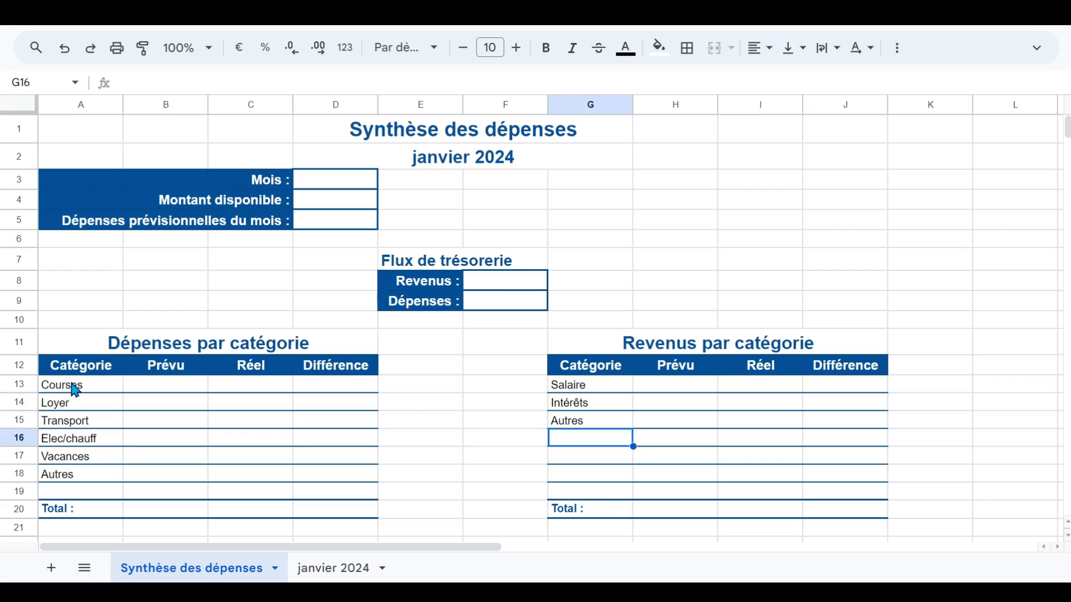
Enter 0 in the Prévu column of the Dépenses par catégorie table for Courses and copy it down through B19
key("Left")
key("Left")
key("Left")
key("Left")
key("Left")
key("Up")
key("Up")
key("Up")
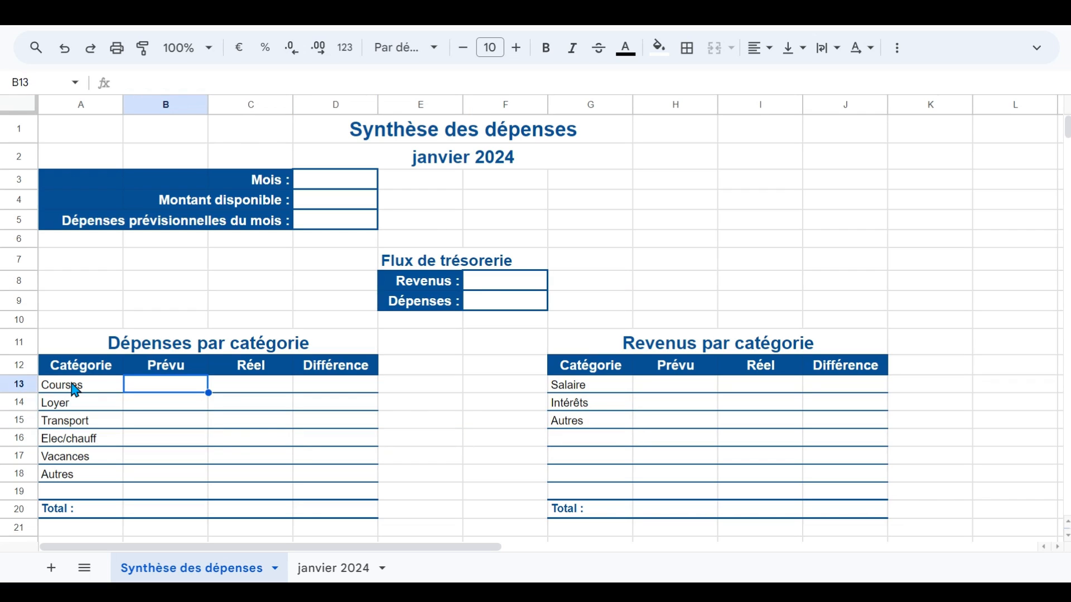
type("à")
key("Return")
key("Up")
type("0")
key("Return")
key("Up")
left_click_drag(168, 404, 168, 490)
key("ctrl+v")
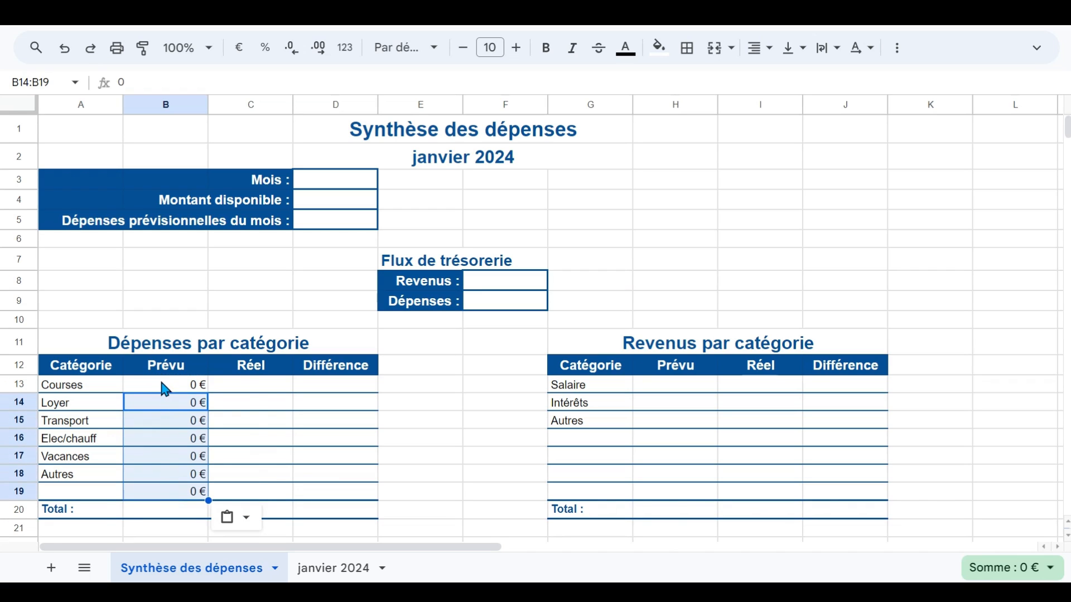
Copy the Prévu values B13:B19 into the Prévu column of the Revenus par catégorie table, starting at H13
left_click_drag(162, 383, 181, 494)
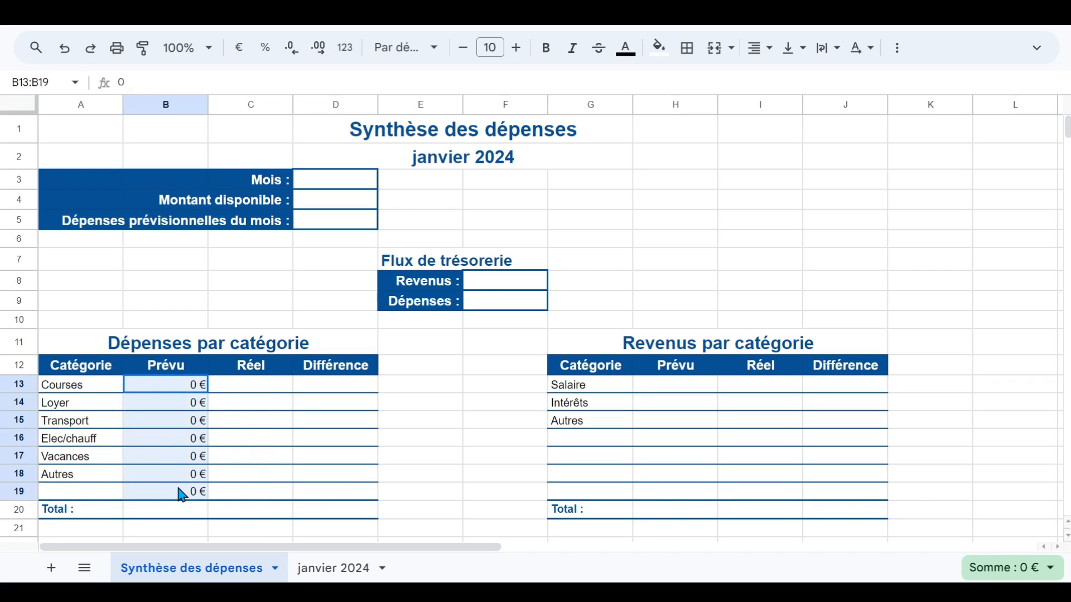
key("ctrl+c")
left_click(655, 390)
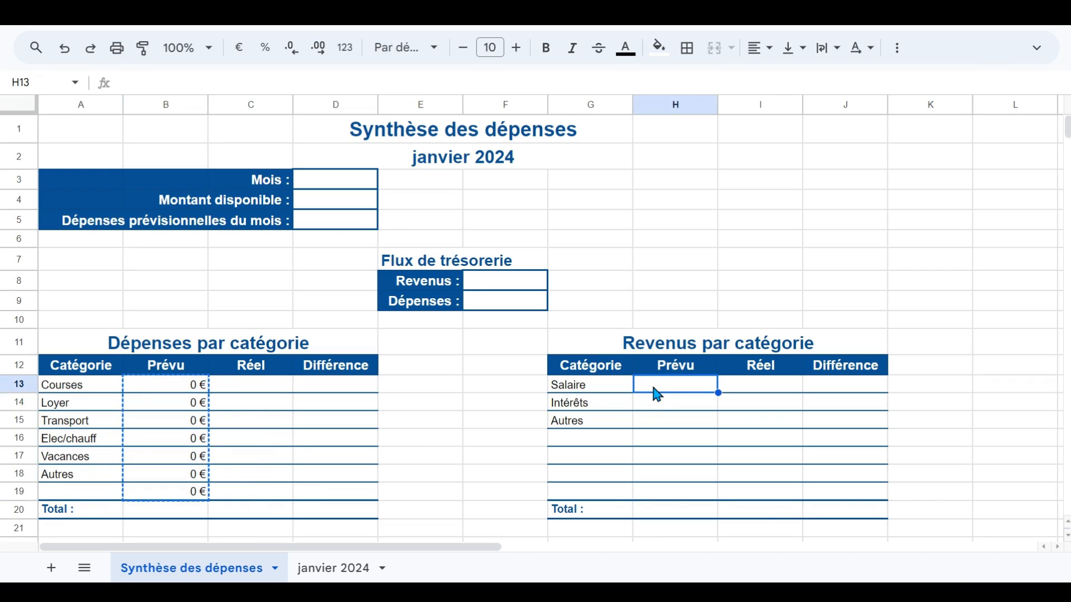
key("ctrl+v")
Enter the date 01/01/01 in the Mois cell D3
left_click(364, 186)
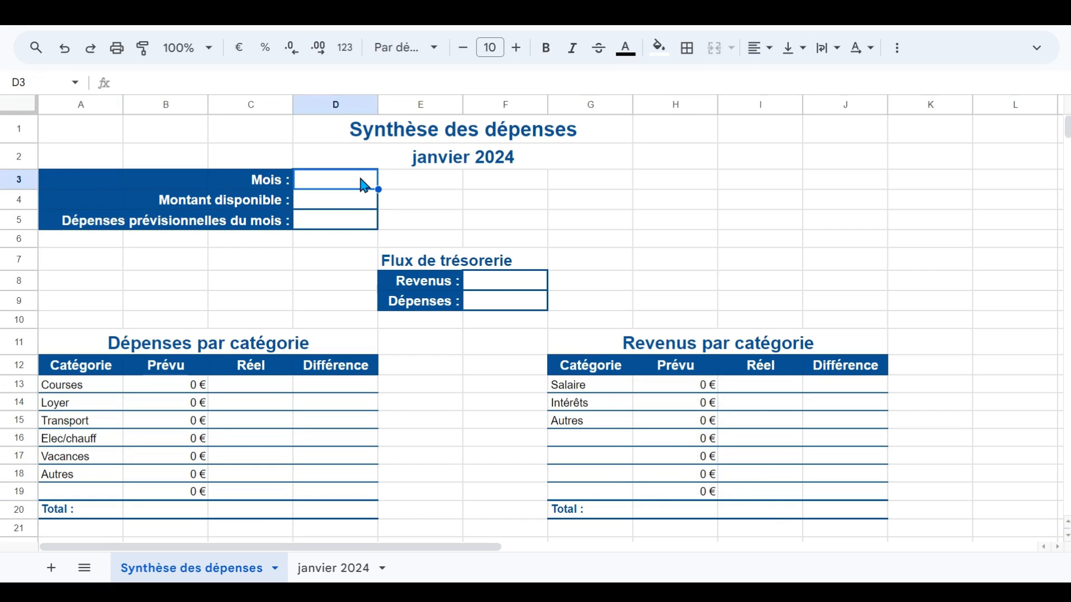
type("01/")
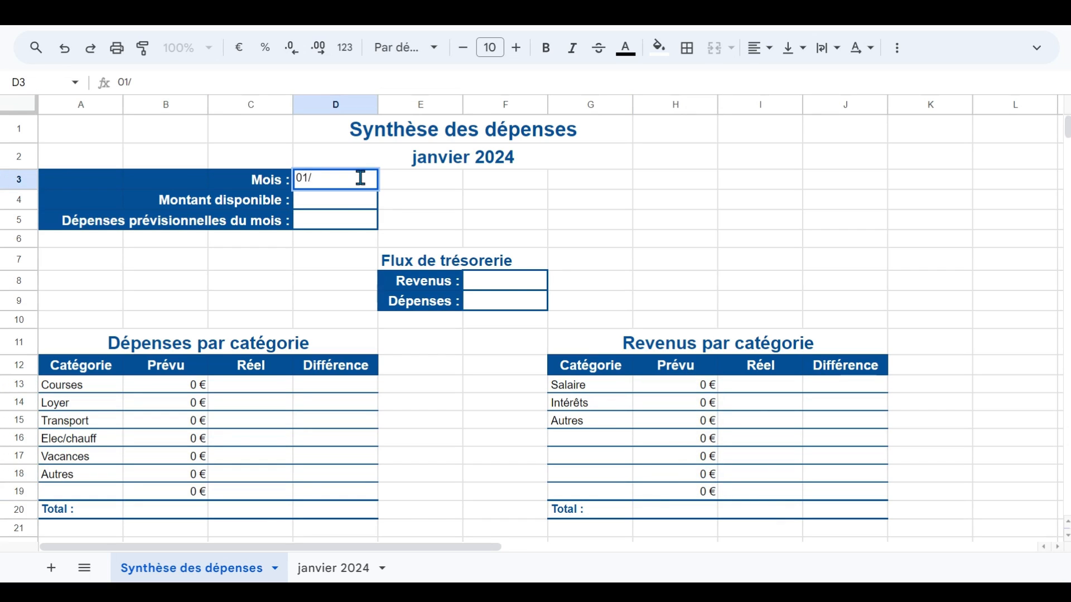
type("01/01")
key("Return")
left_click(363, 186)
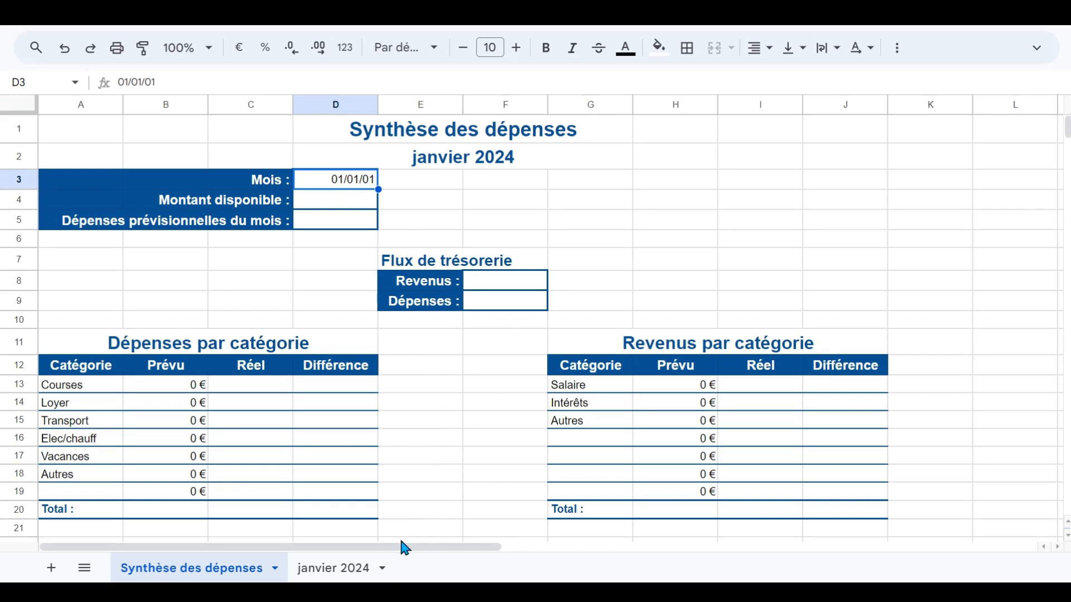
Delete the empty column H between the Dépenses and Revenus tables on the janvier 2024 sheet
left_click(334, 571)
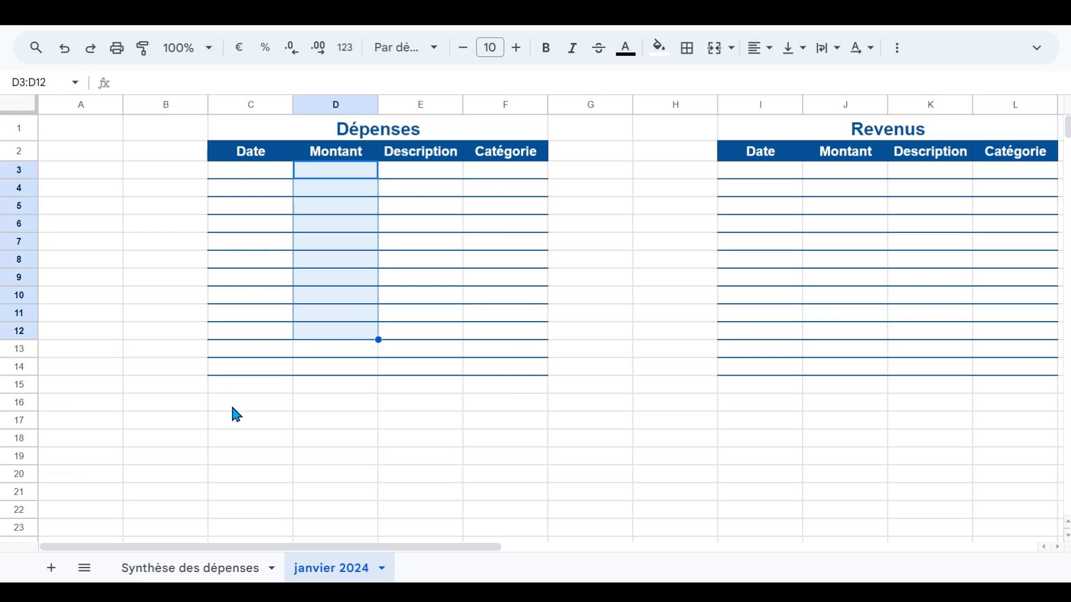
left_click(211, 572)
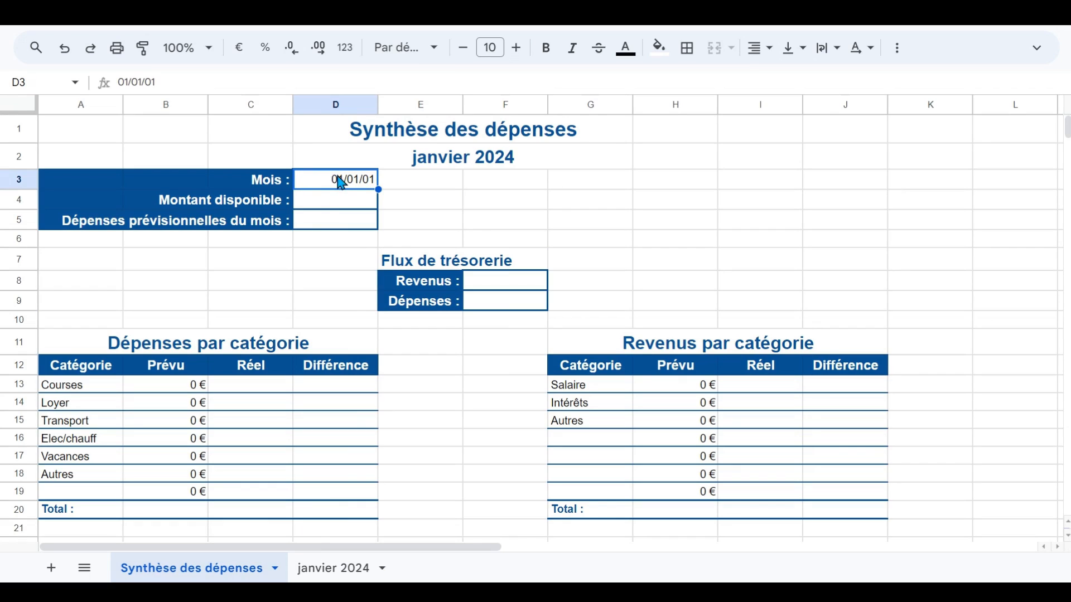
left_click(340, 574)
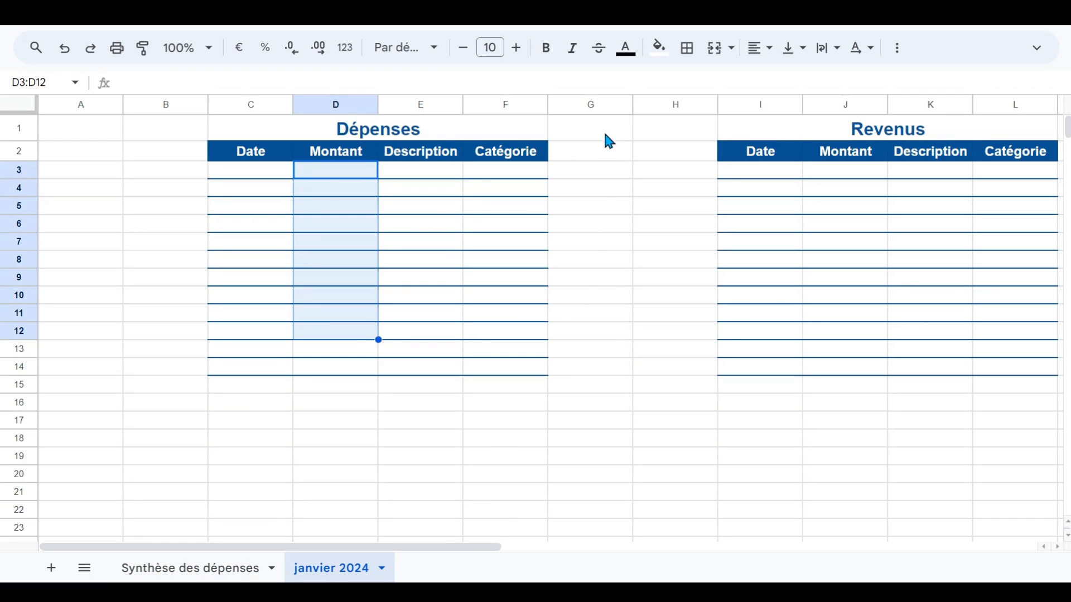
left_click(672, 112)
right_click(672, 110)
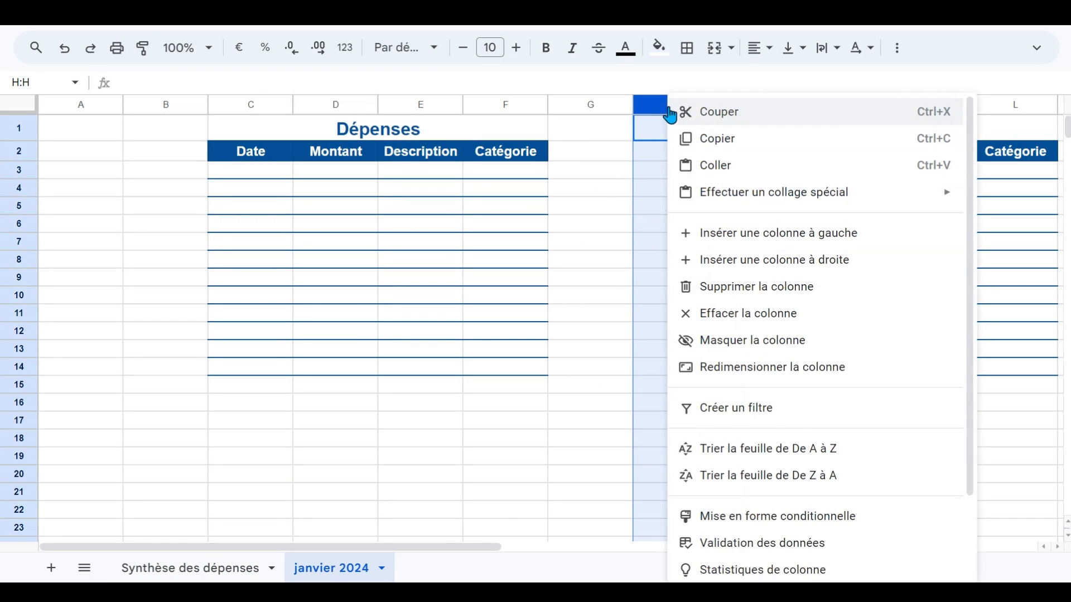
left_click(710, 288)
left_click(594, 279)
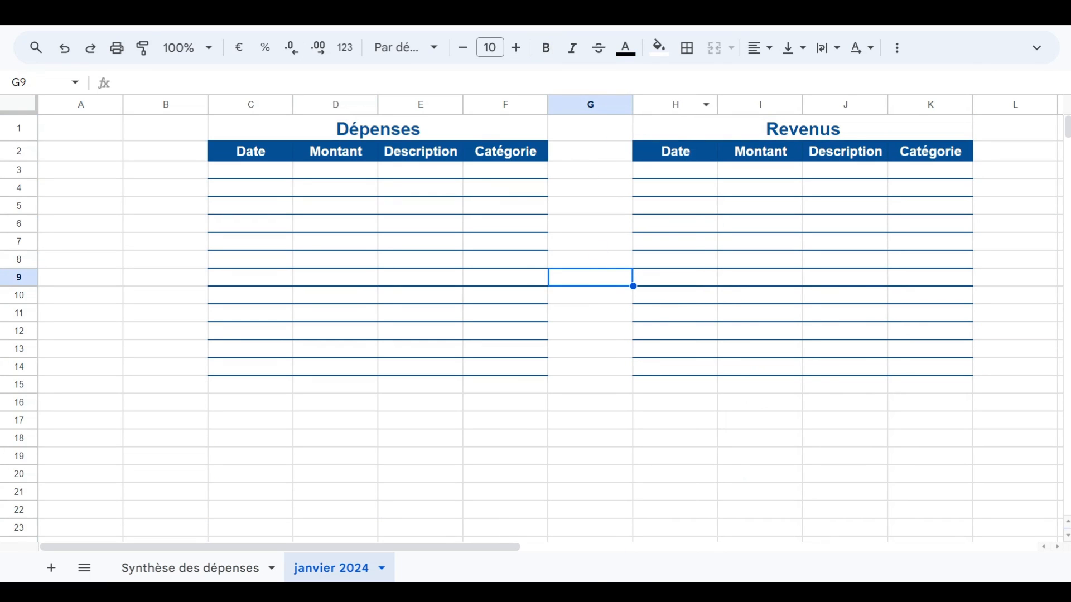
Apply a custom date format to the Mois cell D3 on Synthèse des dépenses, showing only the full month name and four-digit year
left_click(202, 572)
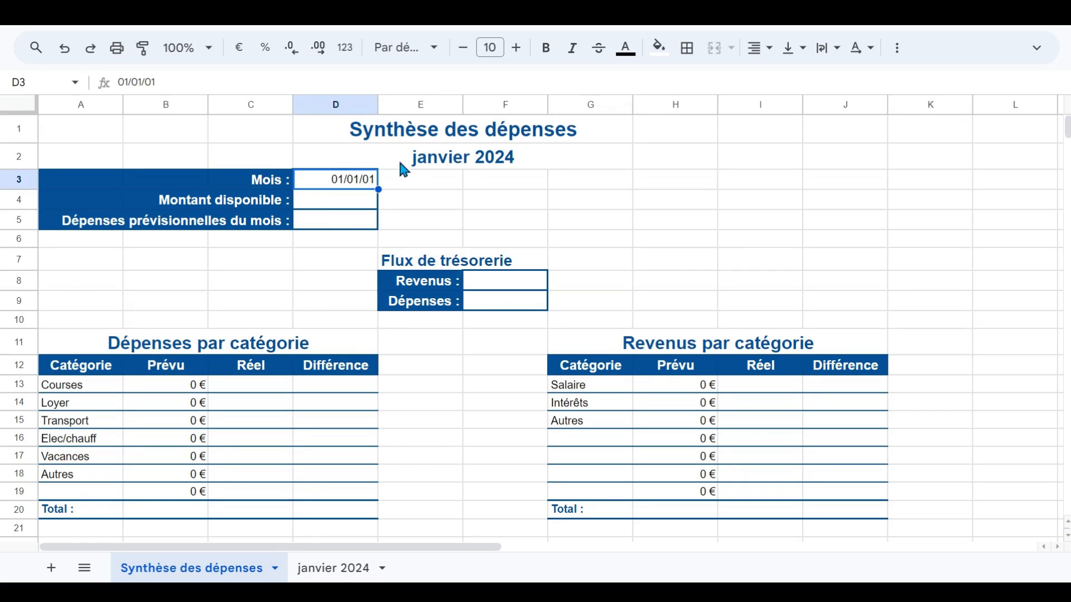
left_click(346, 59)
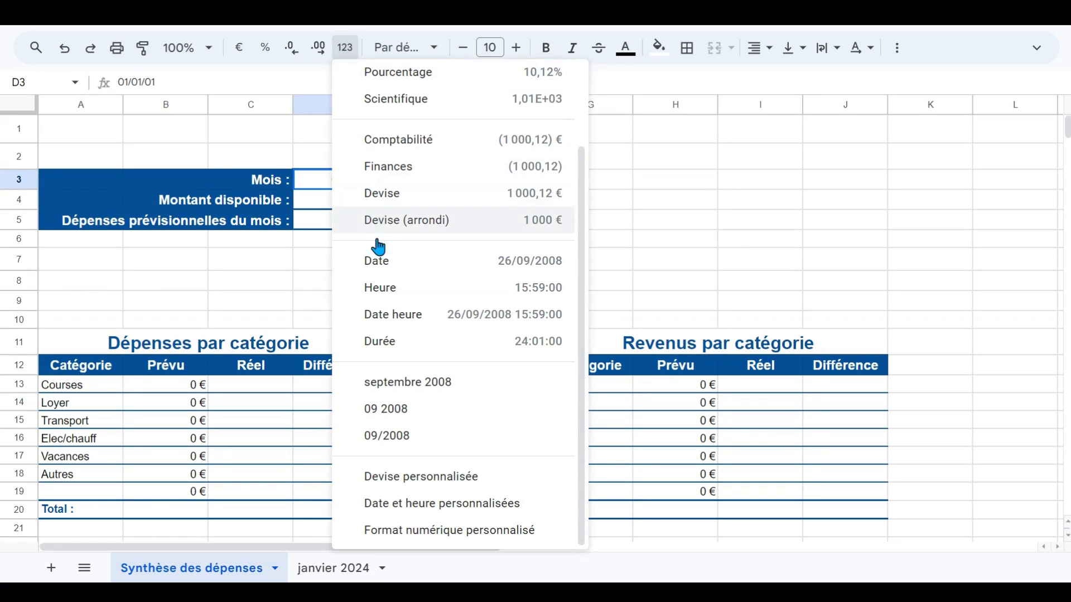
left_click(398, 505)
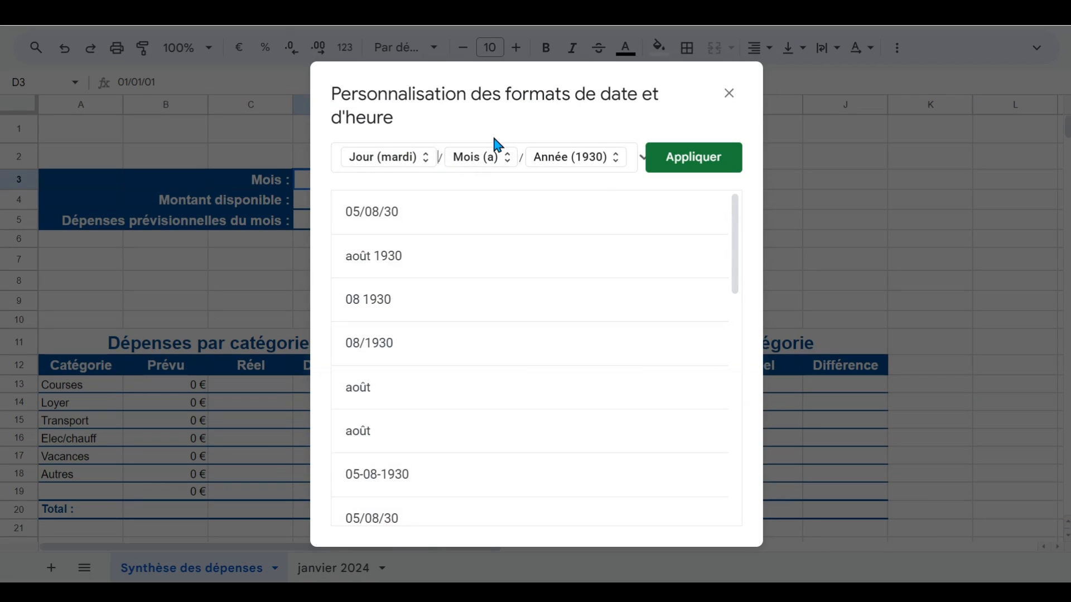
key("BackSpace")
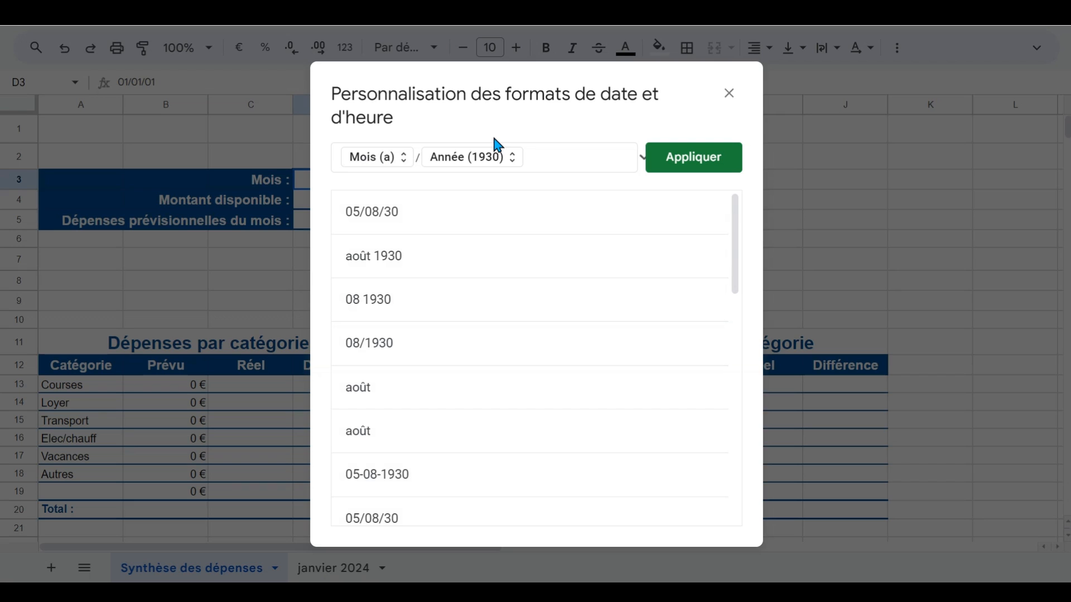
key("BackSpace")
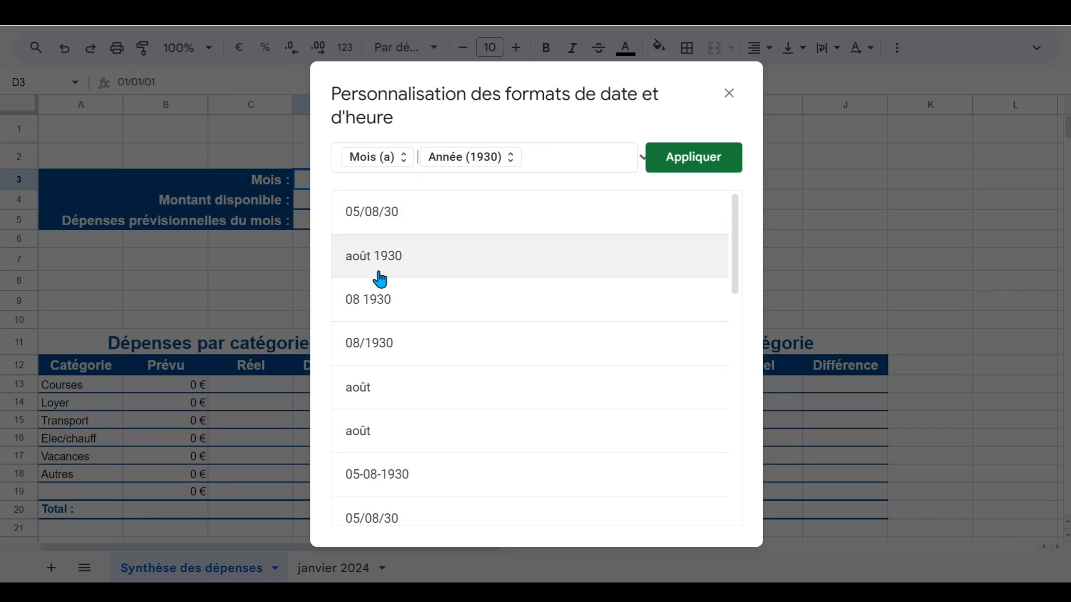
left_click(681, 168)
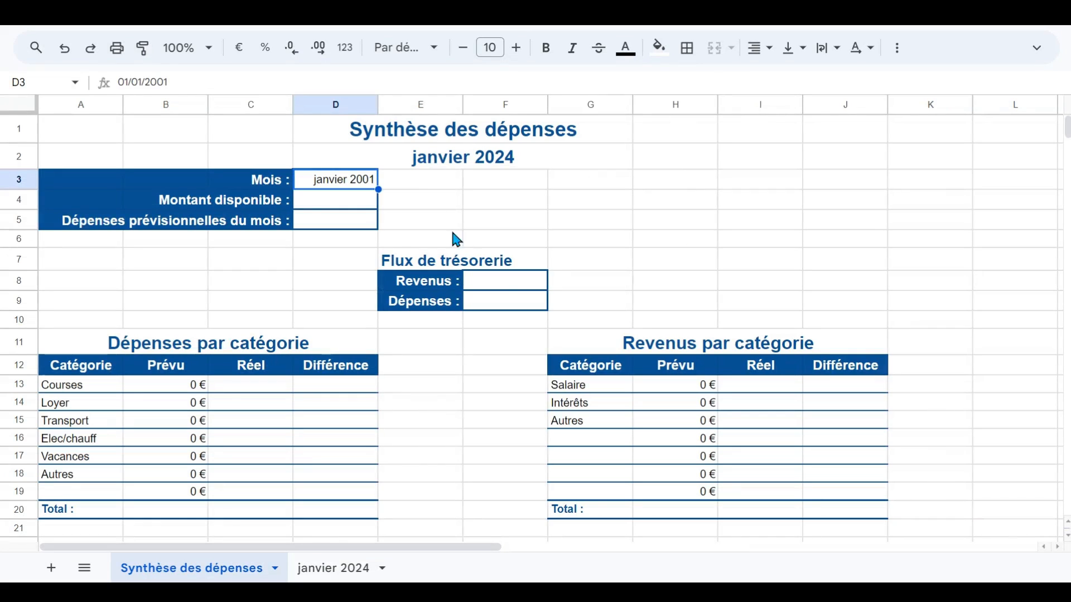
Change the date in the Mois cell D3 to 01/01/2024
left_click(178, 84)
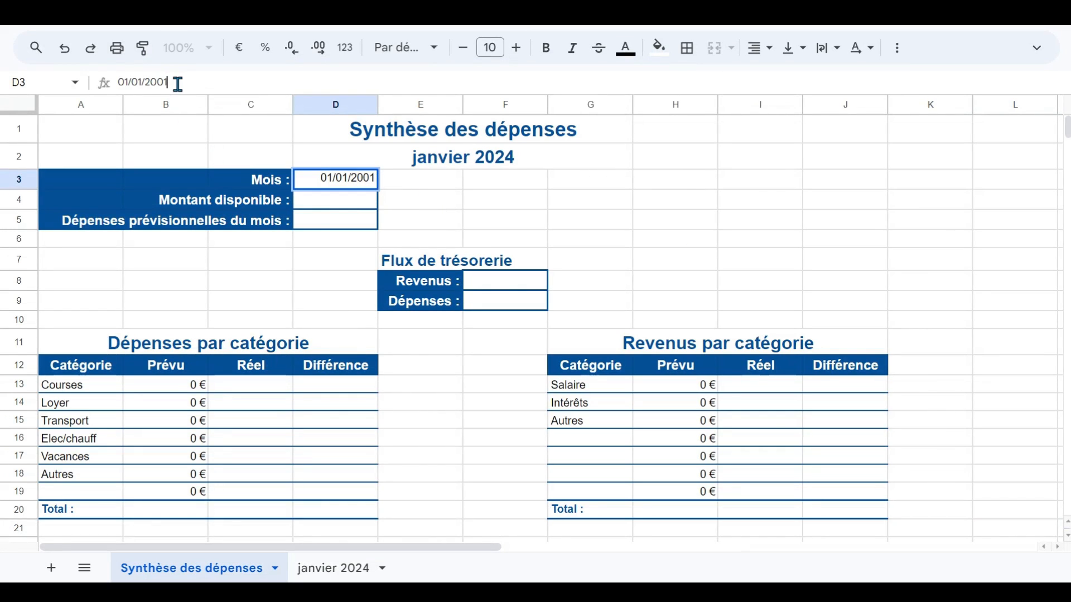
key("BackSpace")
key("BackSpace")
type("24")
key("Return")
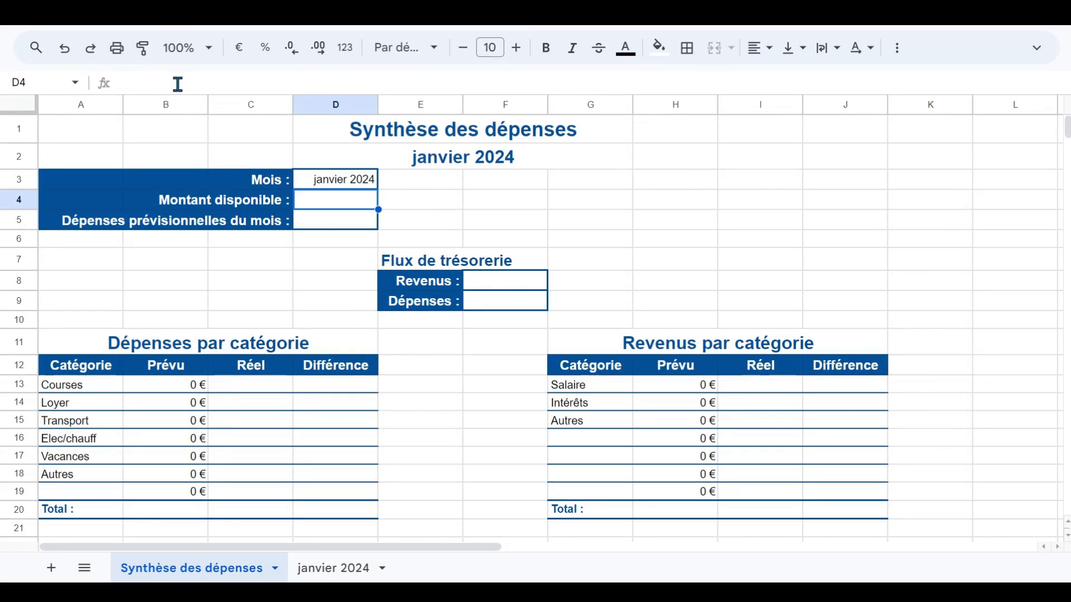
left_click(342, 184)
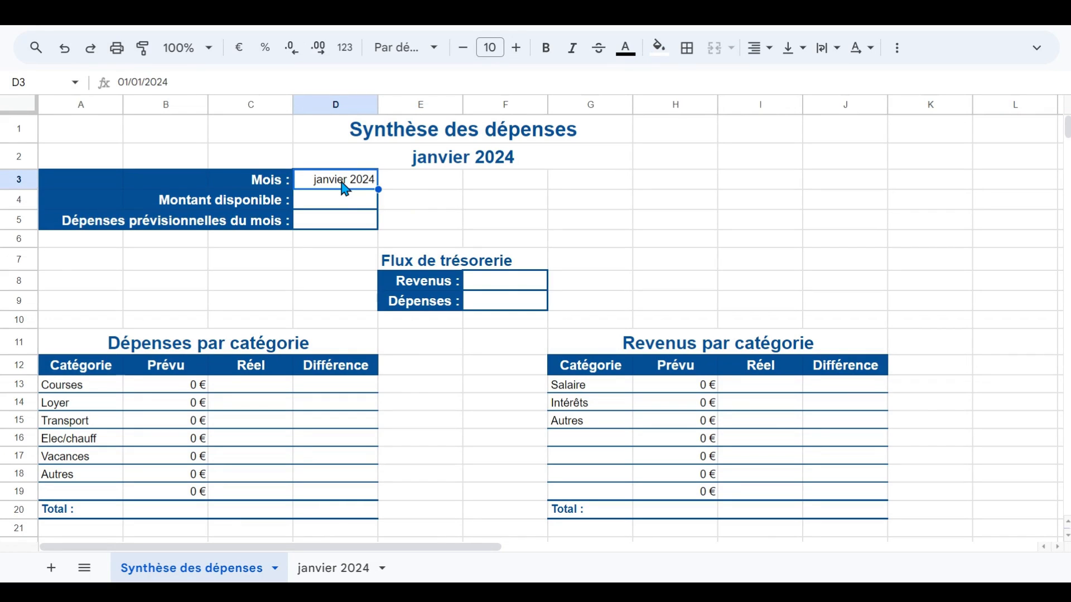
Total the janvier 2024 revenue amounts in the Revenus cell F8 with =SOMME(INDIRECT(TEXTE($D$3;"mmmm yyyy")&"!I3:I"))
left_click(515, 287)
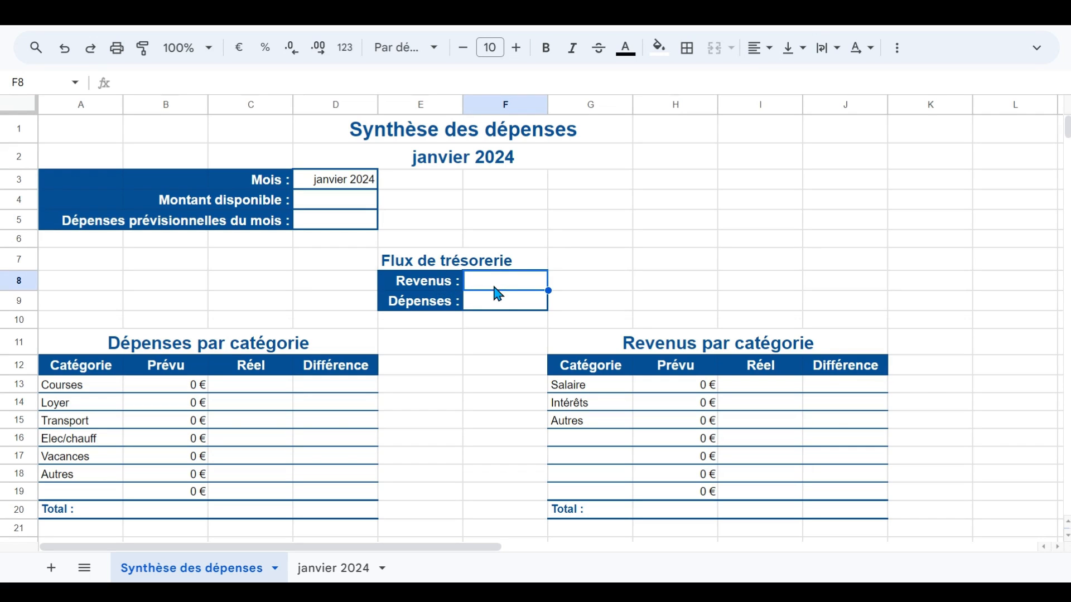
left_click(323, 574)
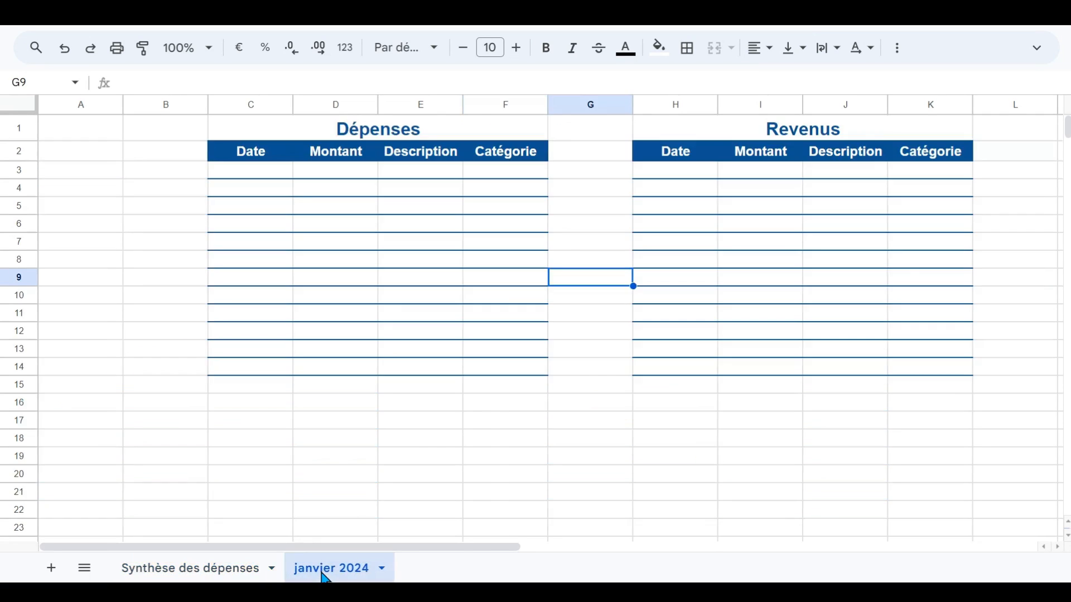
left_click(813, 132)
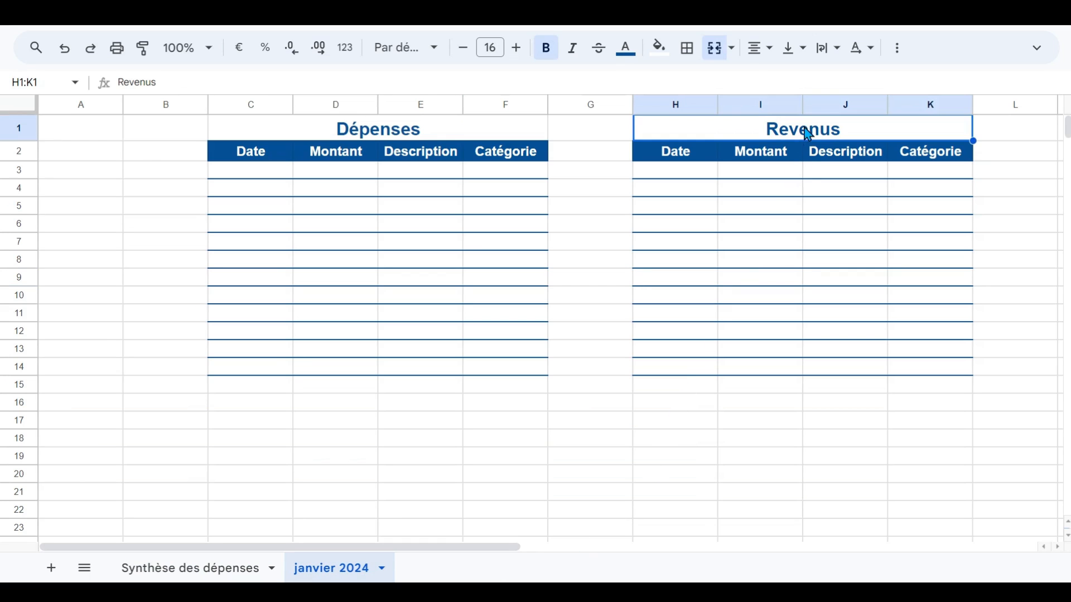
left_click(774, 152)
left_click(763, 101)
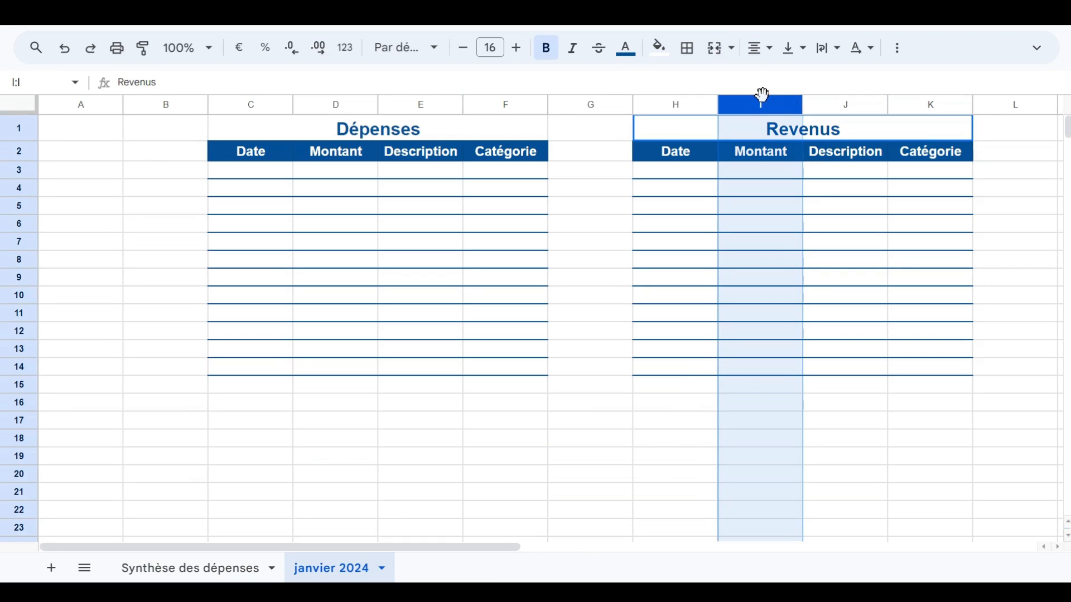
left_click(232, 568)
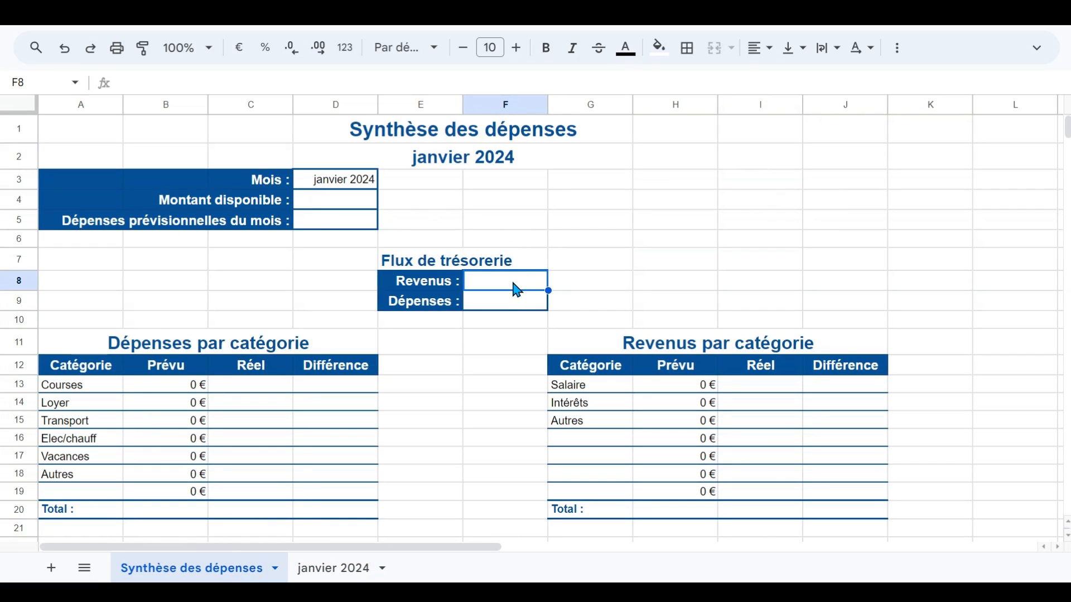
type("=S")
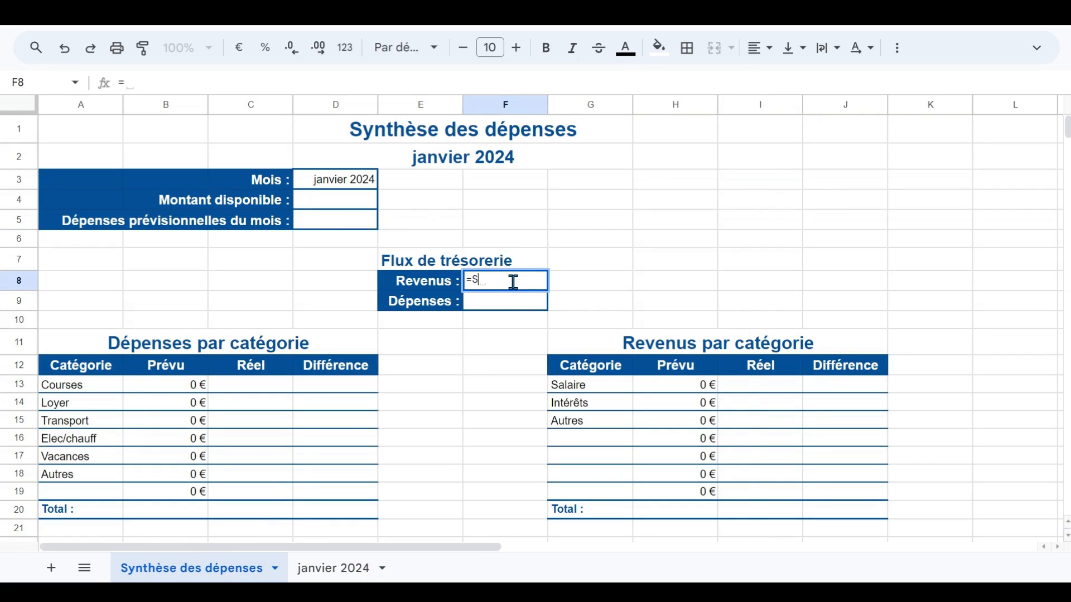
type("OMME(")
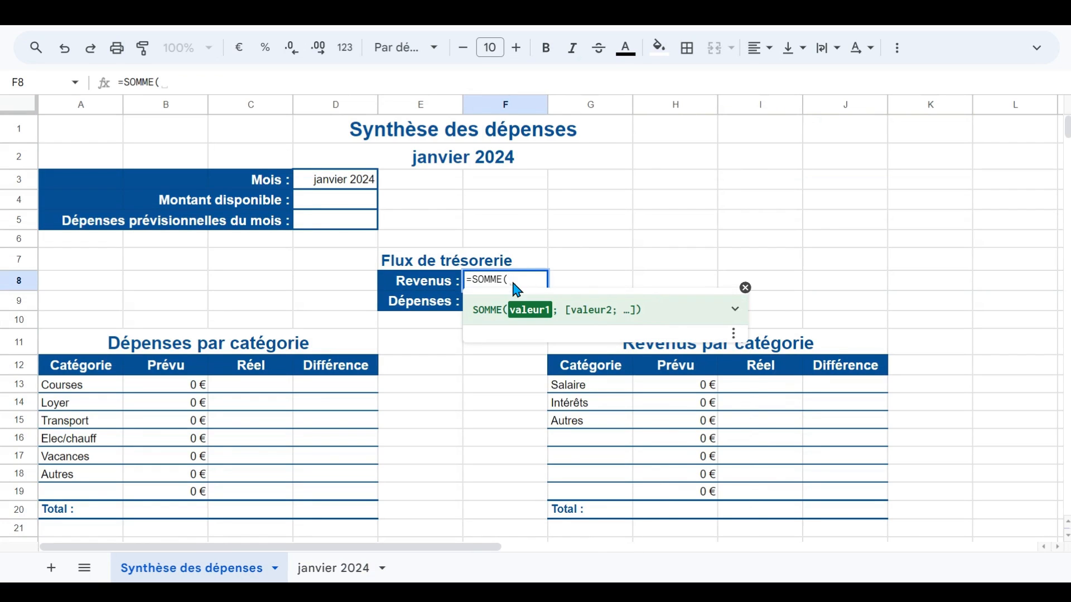
type("INDIRECT(")
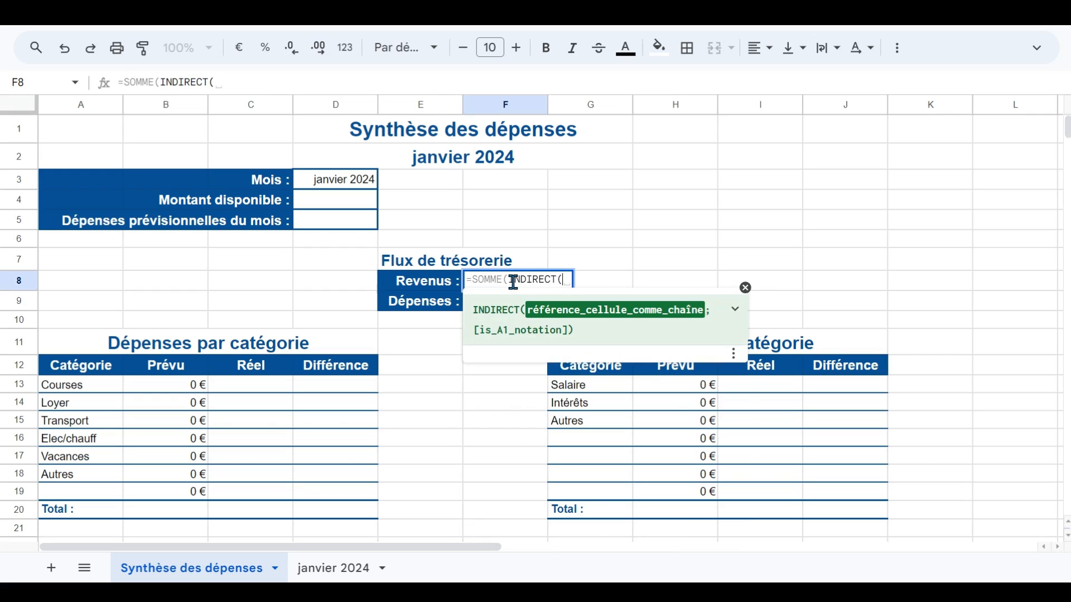
type("TEXTE")
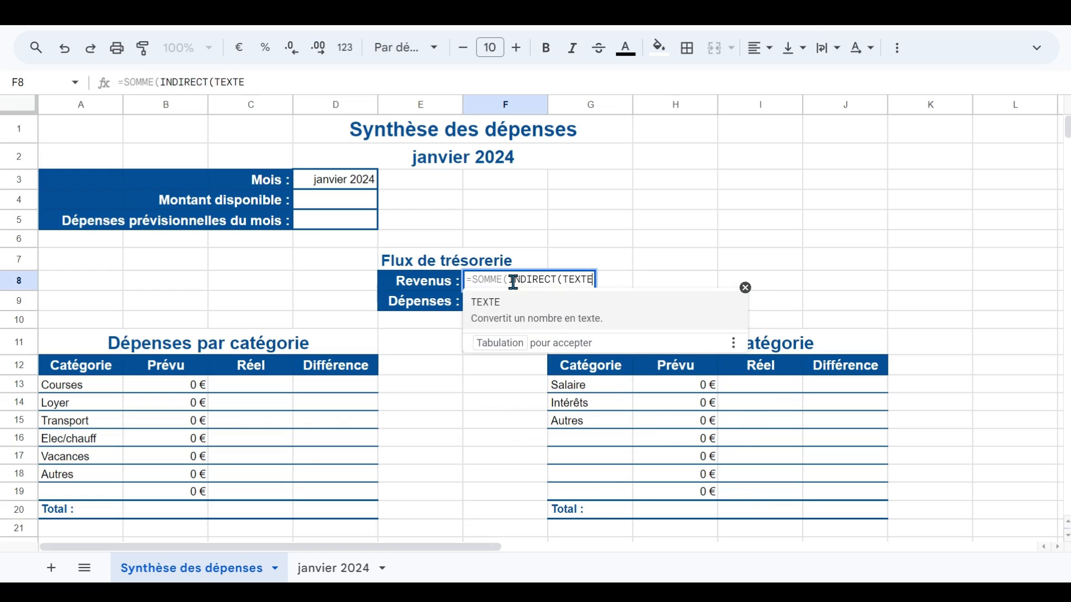
type("(")
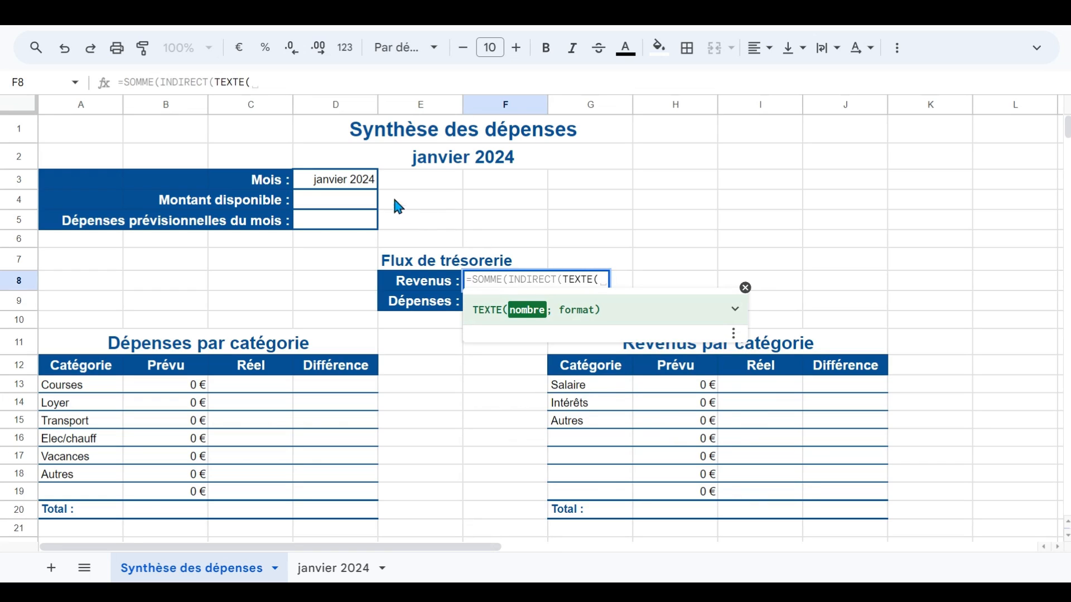
left_click(342, 189)
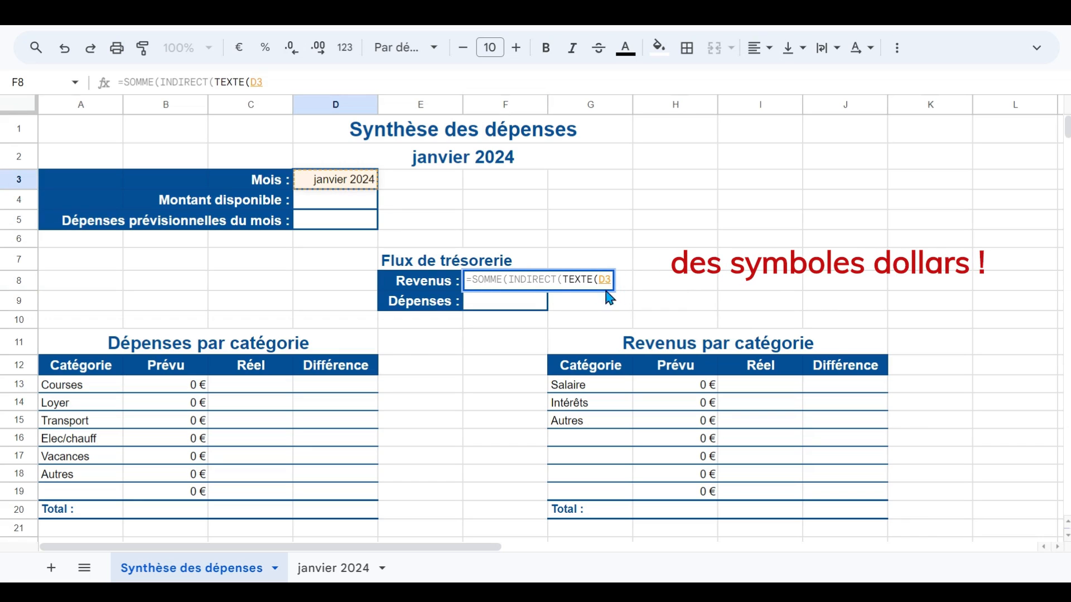
key("F4")
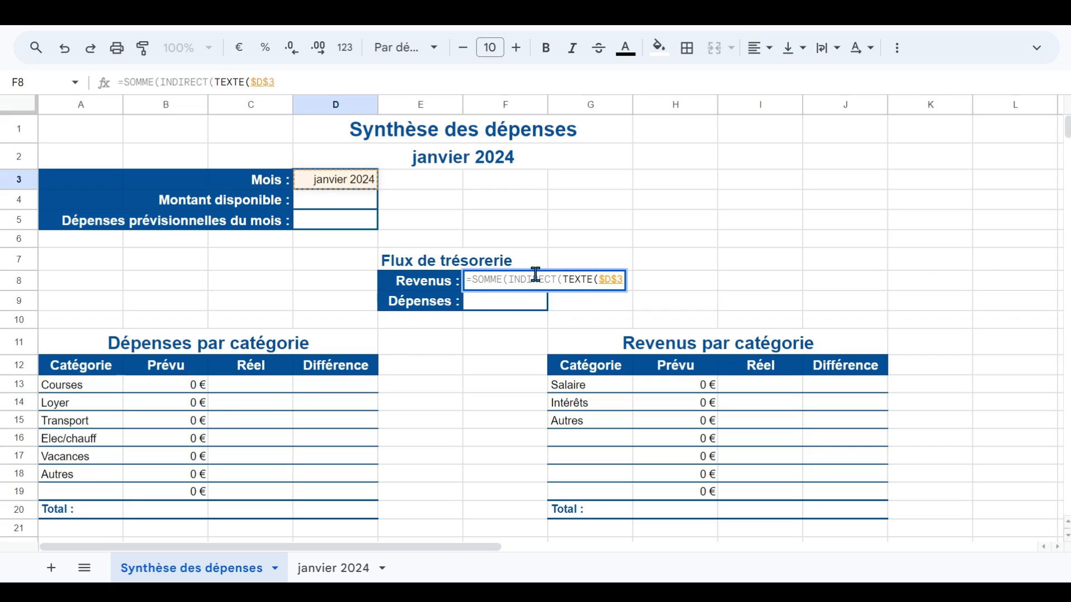
type(";")
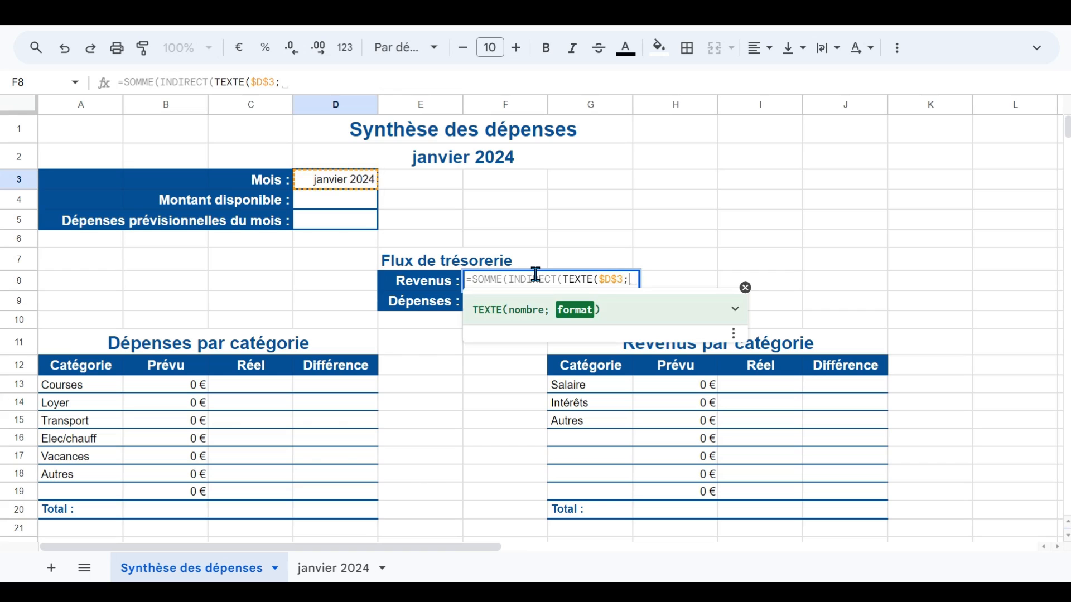
type("\"mmmm")
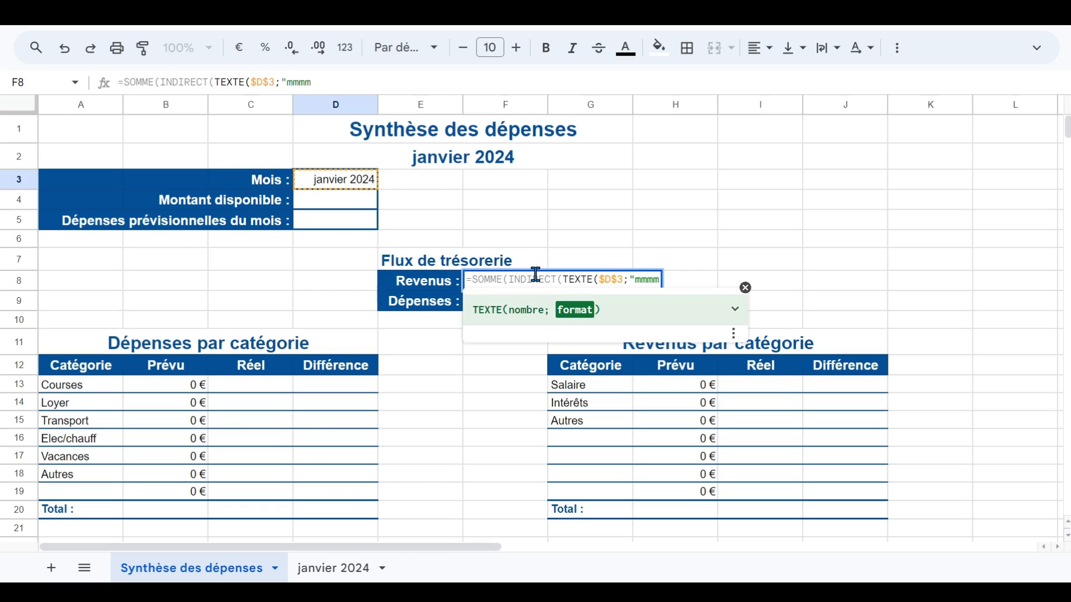
type(" yyyy\"")
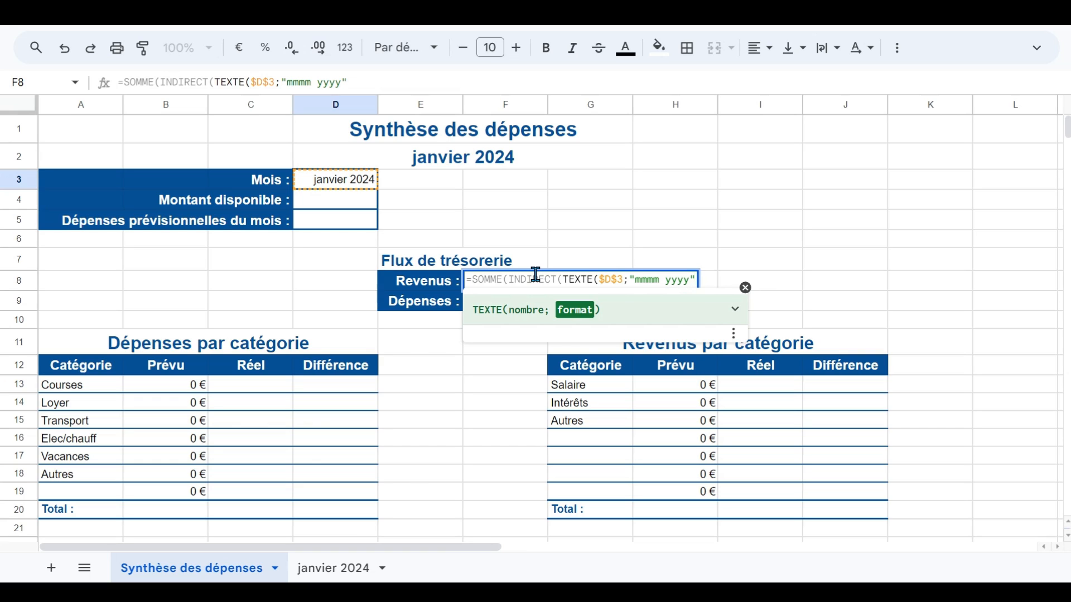
type(")&")
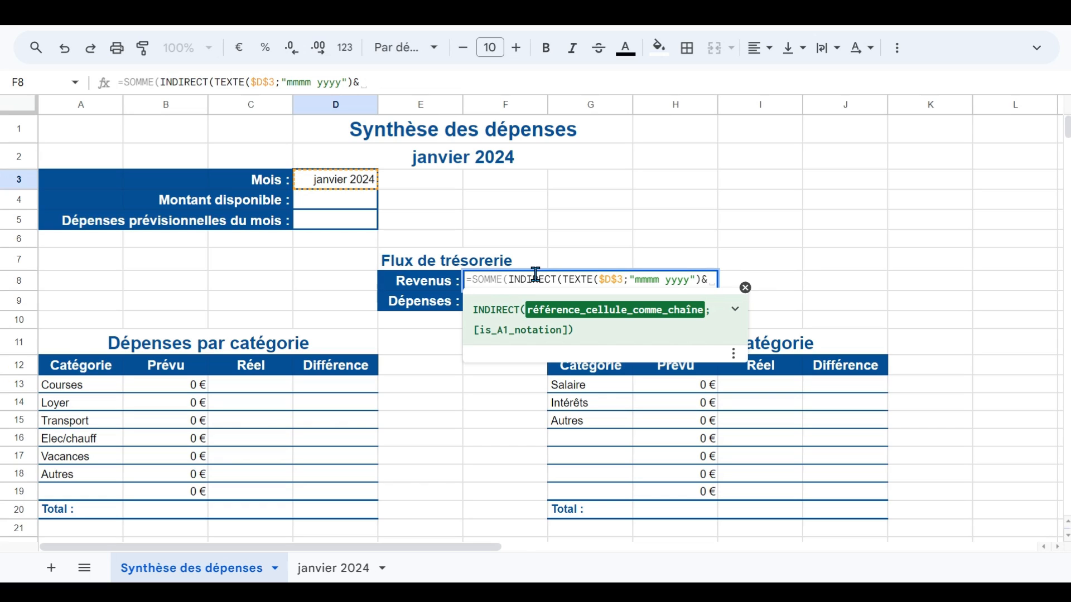
type("\"!I3")
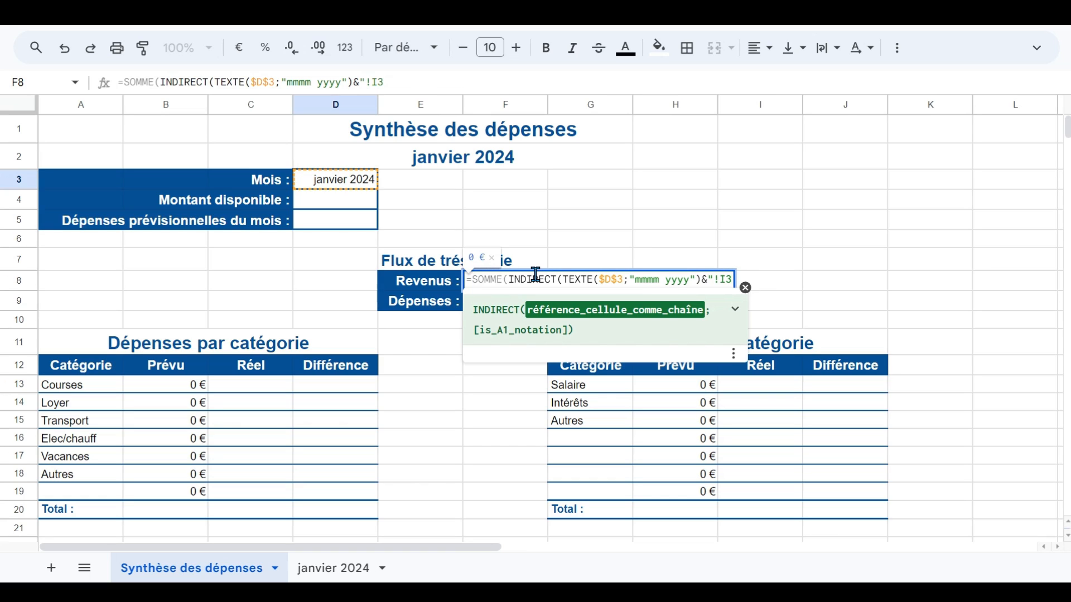
type(":")
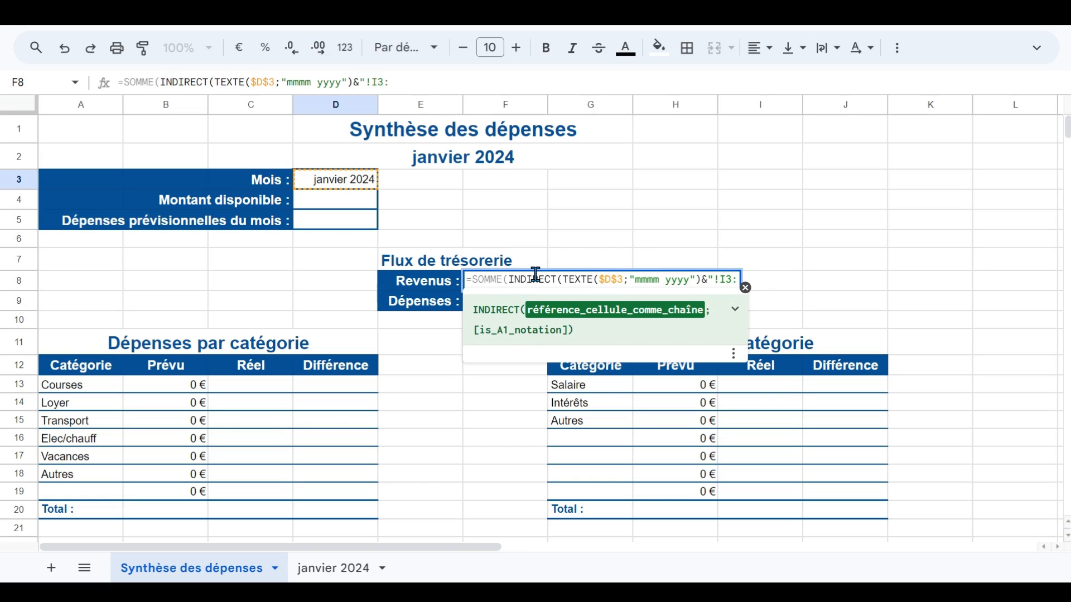
type("I\"")
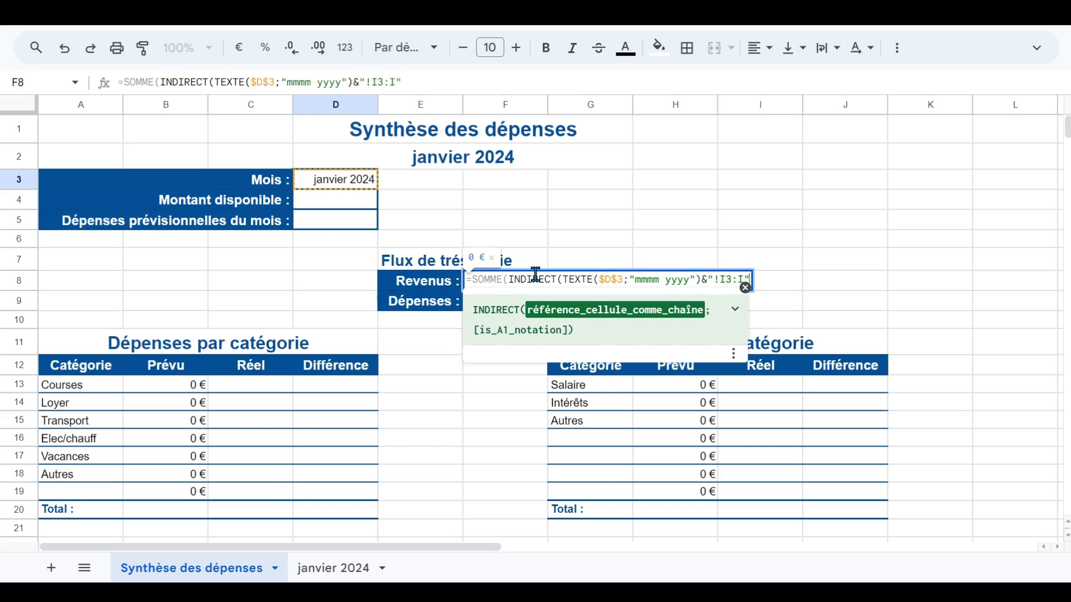
type("))")
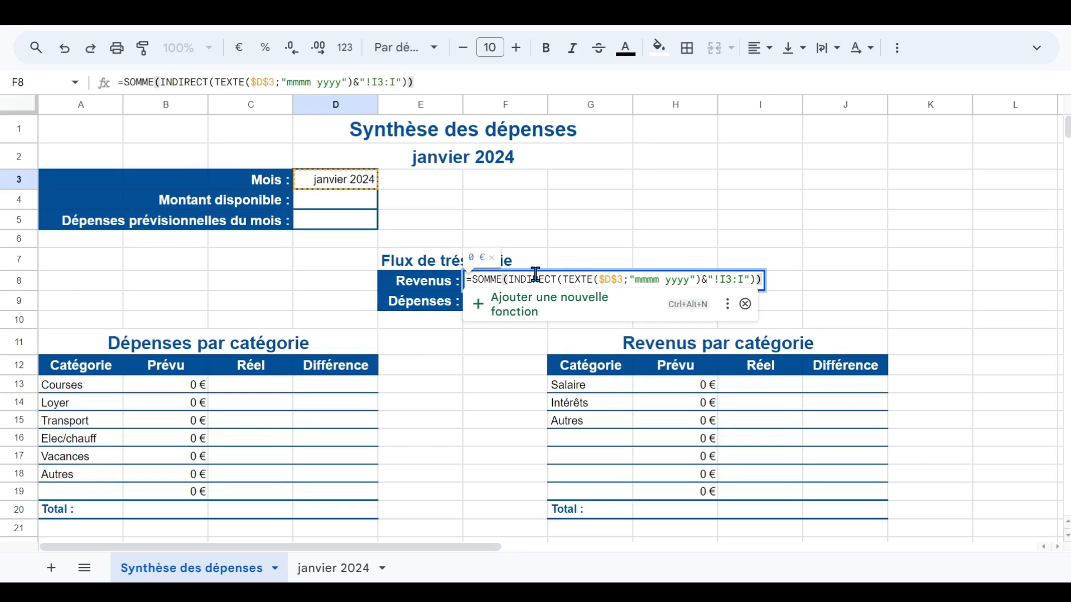
key("Return")
Copy the formula text from the Revenus cell F8 into the Dépenses cell F9, checking the expense amount column on janvier 2024
left_click(539, 283)
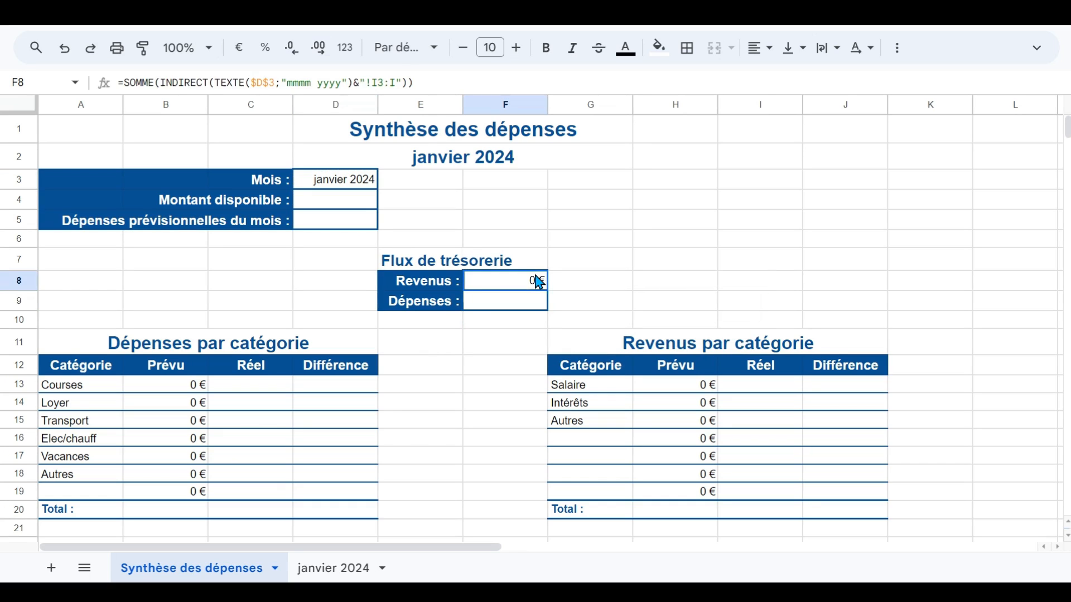
left_click_drag(438, 83, 115, 43)
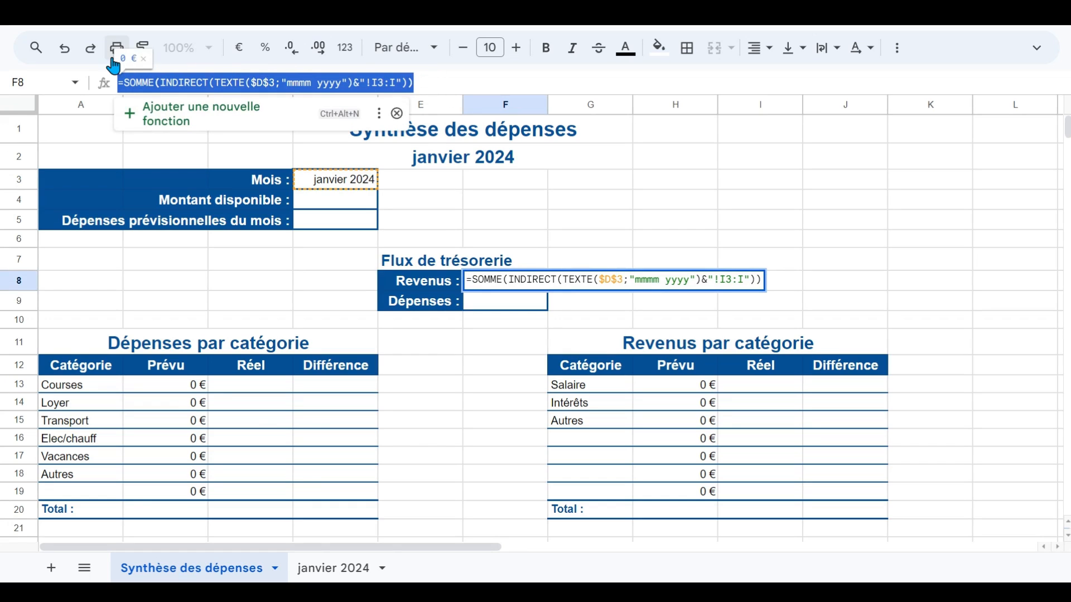
left_click(323, 570)
left_click(323, 104)
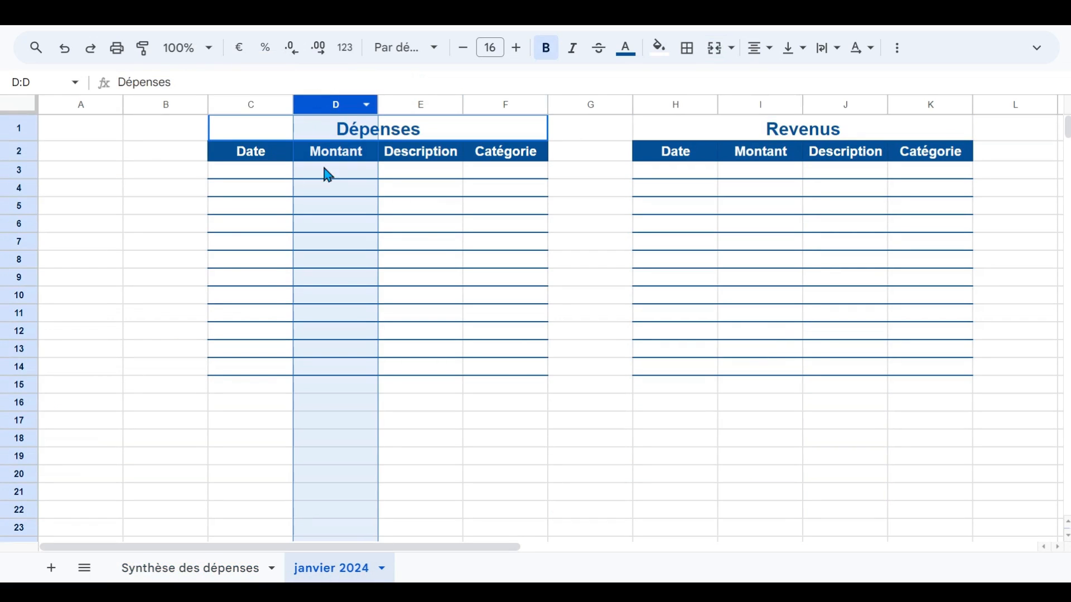
left_click(217, 570)
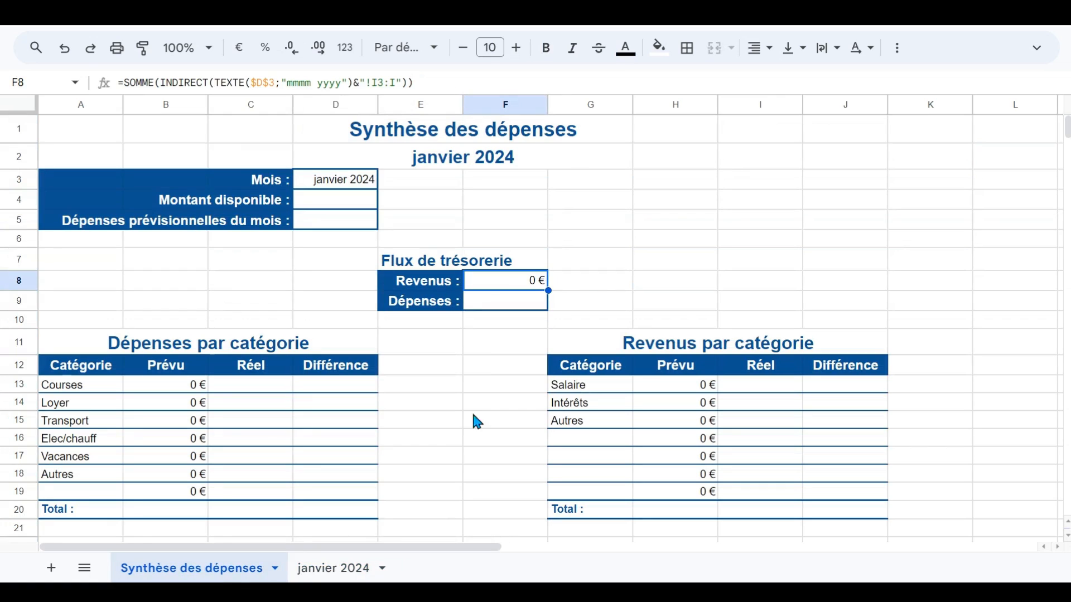
left_click_drag(415, 83, 108, 77)
key("ctrl+c")
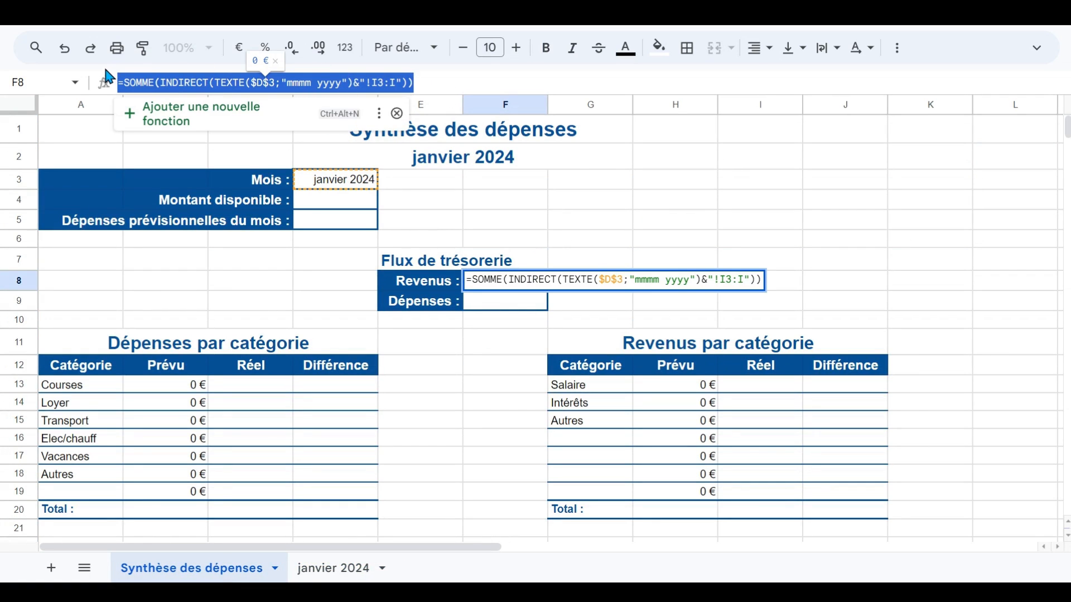
double_click(488, 306)
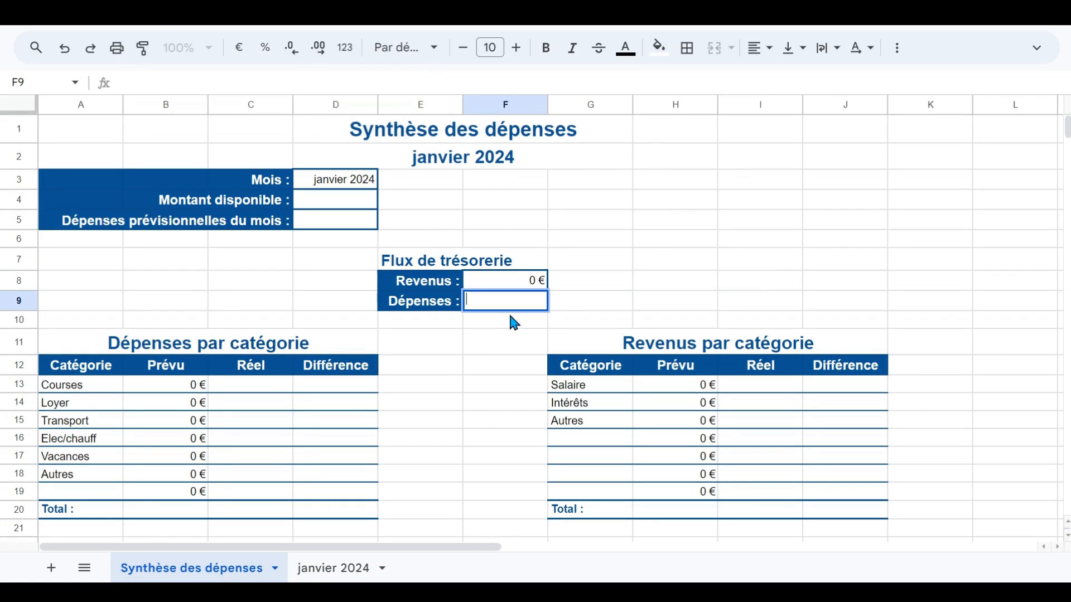
key("ctrl+v")
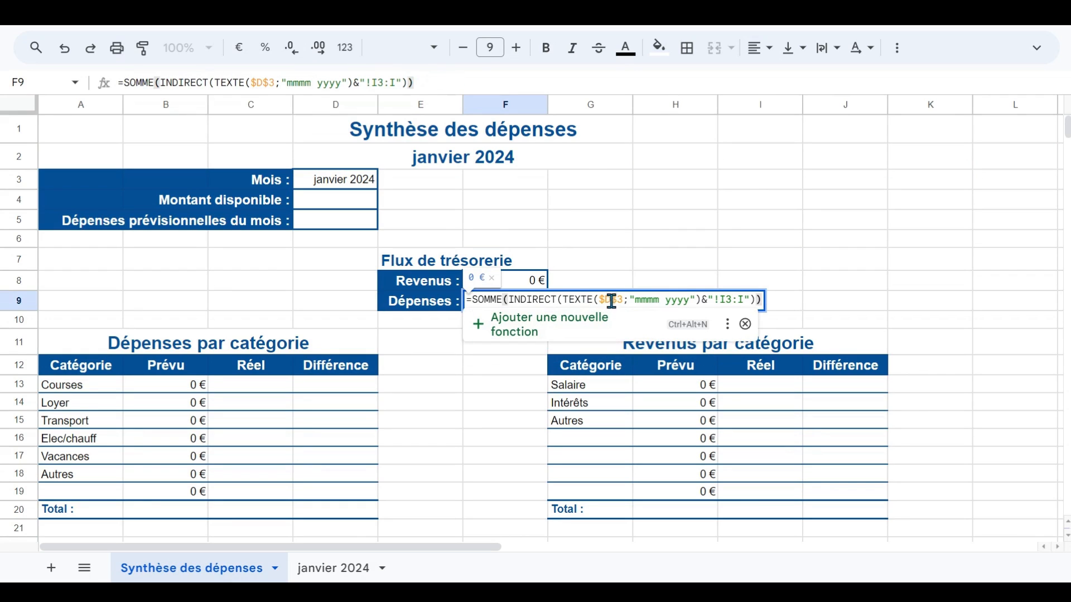
Change the summed range in the Dépenses cell F9 formula to D3:D and compare it with the F8 formula
left_click(728, 300)
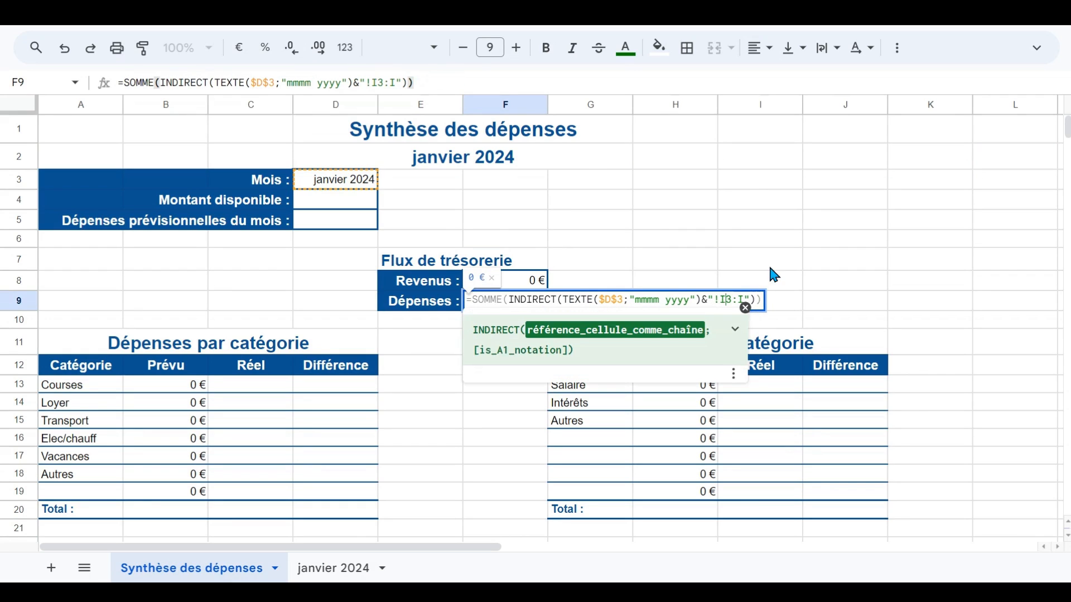
key("BackSpace")
key("BackSpace")
type("D3")
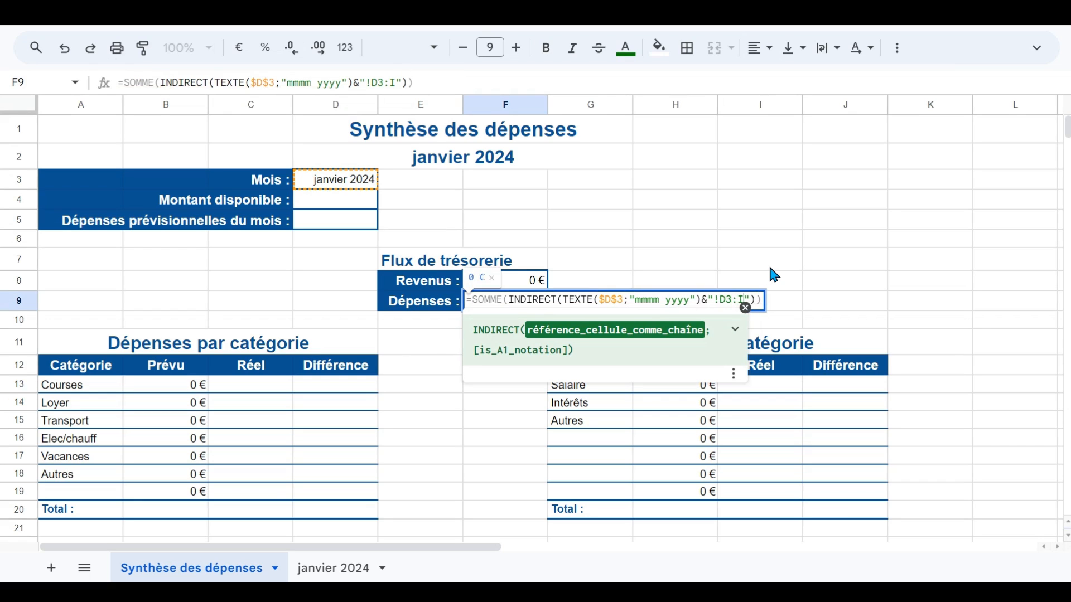
key("BackSpace")
type("D")
key("Return")
left_click(519, 286)
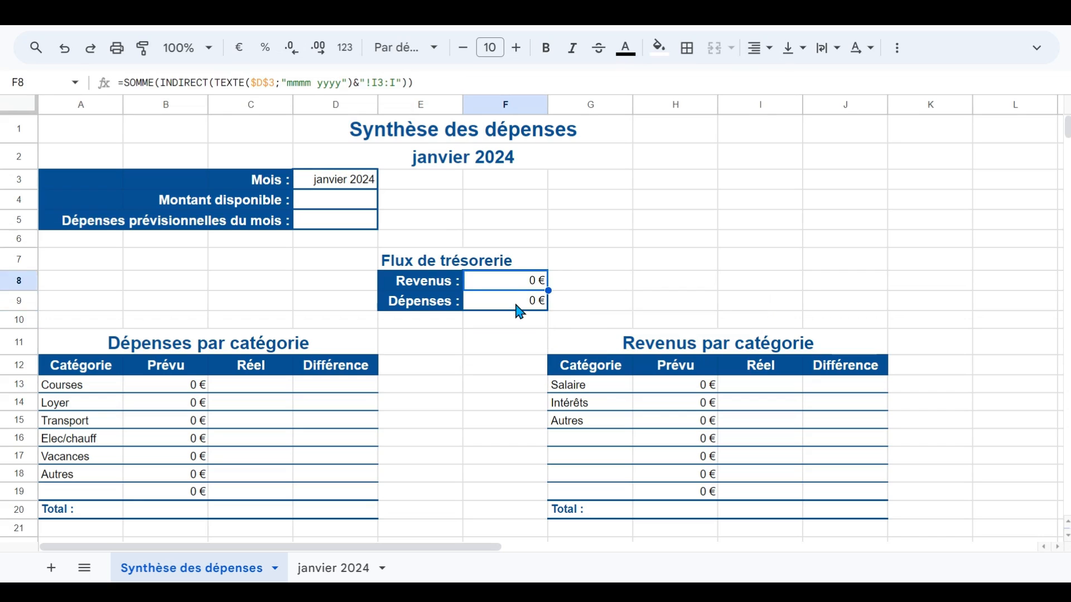
left_click(519, 309)
left_click(511, 284)
left_click(517, 304)
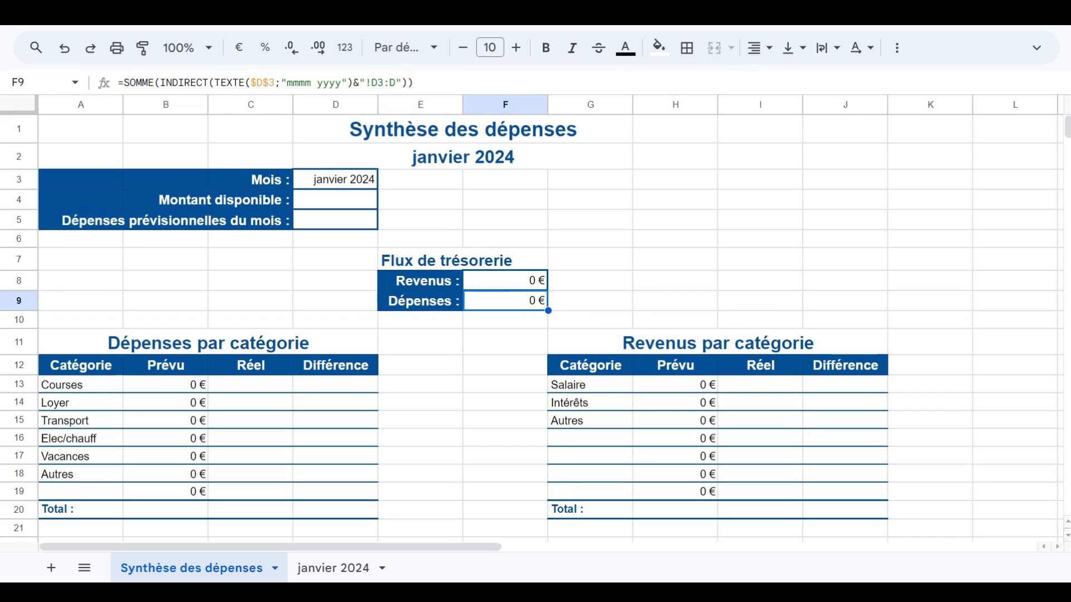
Enter a test expense amount of 100 in cell D5 of the Dépenses table on the janvier 2024 sheet
left_click(343, 569)
left_click(342, 208)
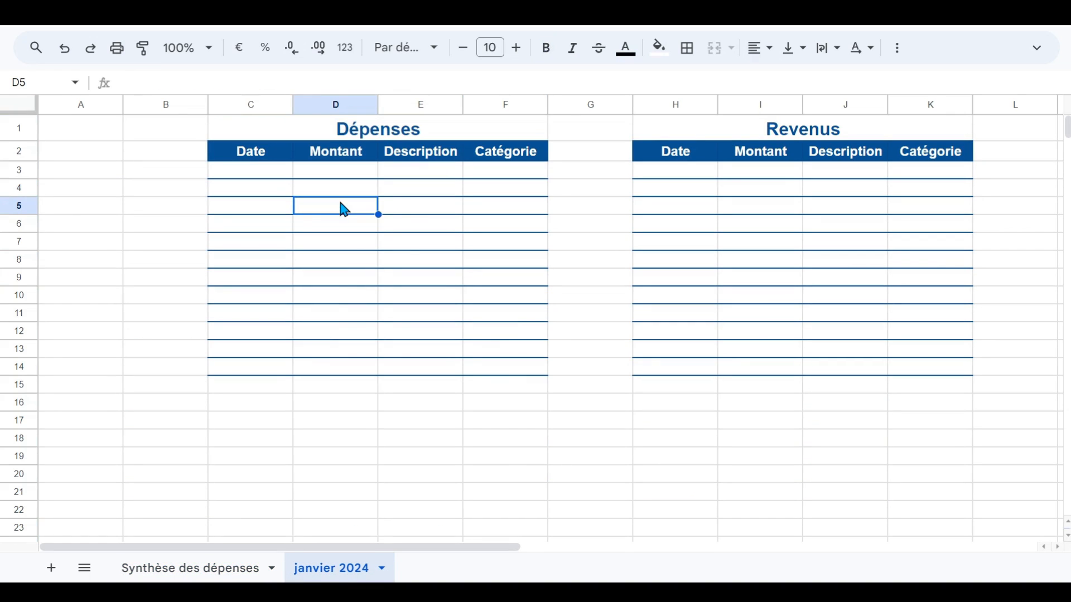
type("100")
key("Return")
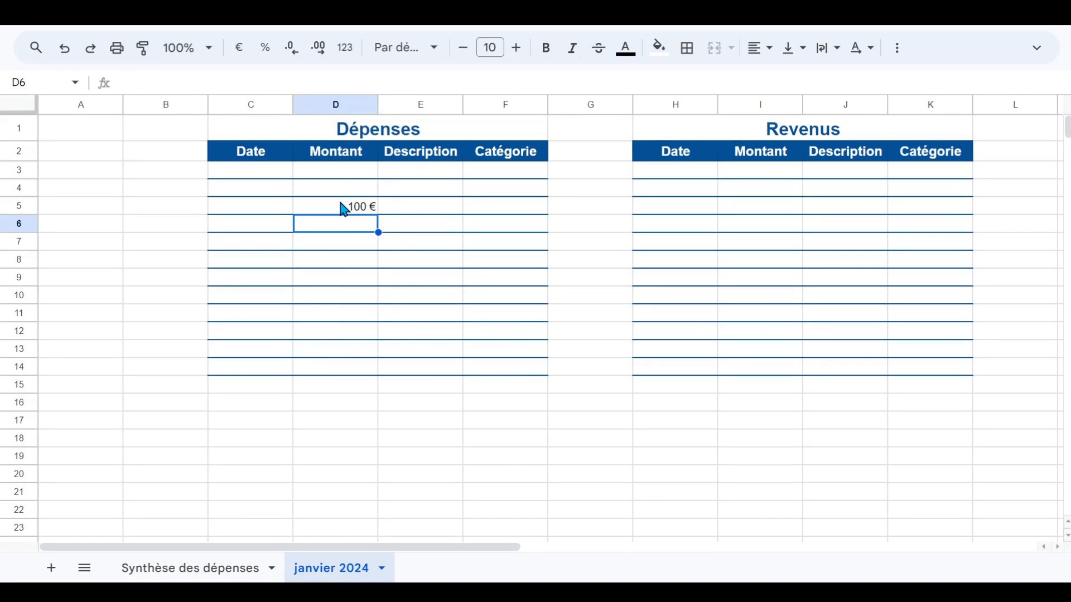
Enter a test revenue amount of 1000 in cell I5 of the Revenus table
key("Up")
key("Right")
key("Right")
key("Right")
key("Right")
key("Right")
type("1 ")
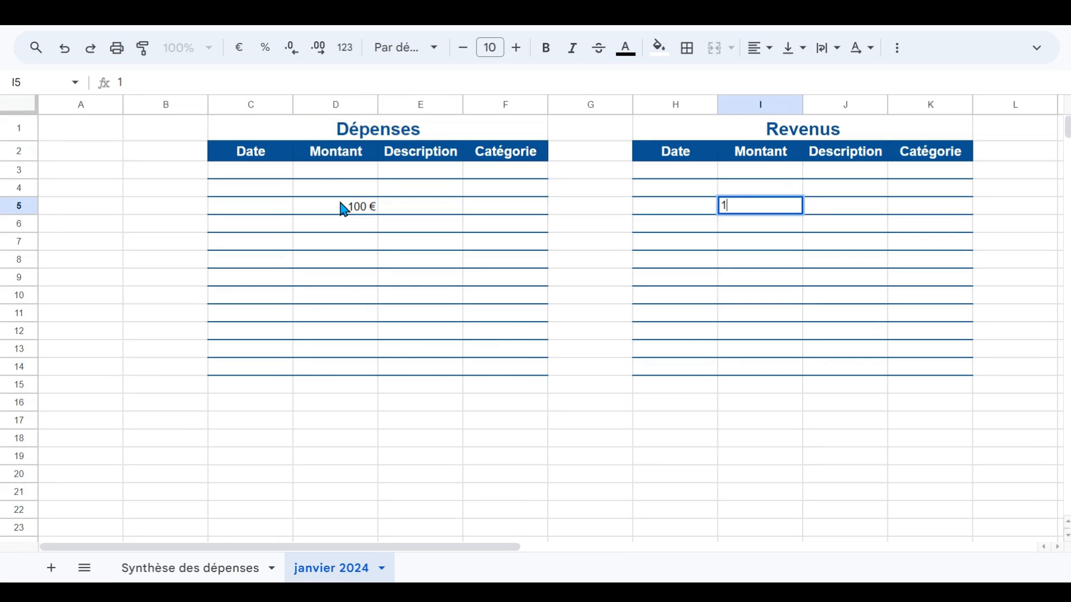
type("000")
key("Return")
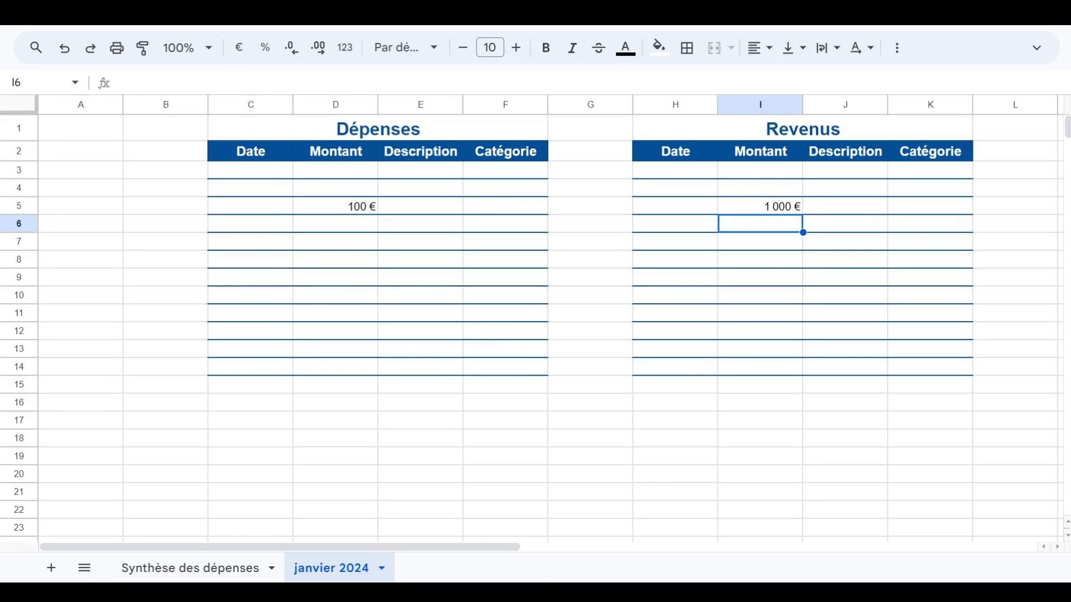
Check the Revenus and Dépenses totals under Flux de trésorerie on the Synthèse des dépenses sheet and the Revenus formula in F8
left_click(193, 567)
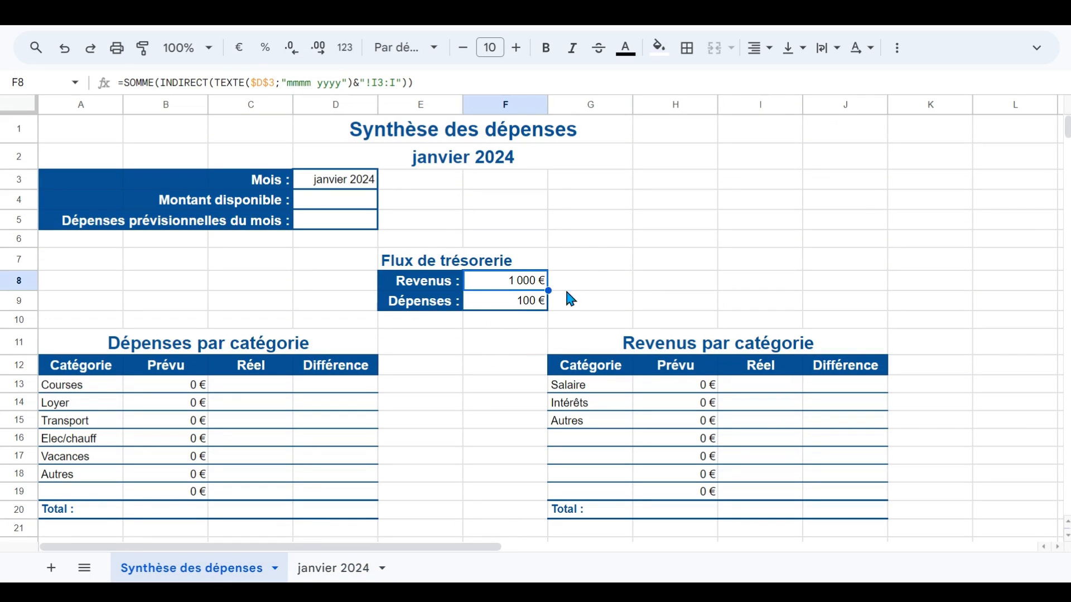
left_click(590, 263)
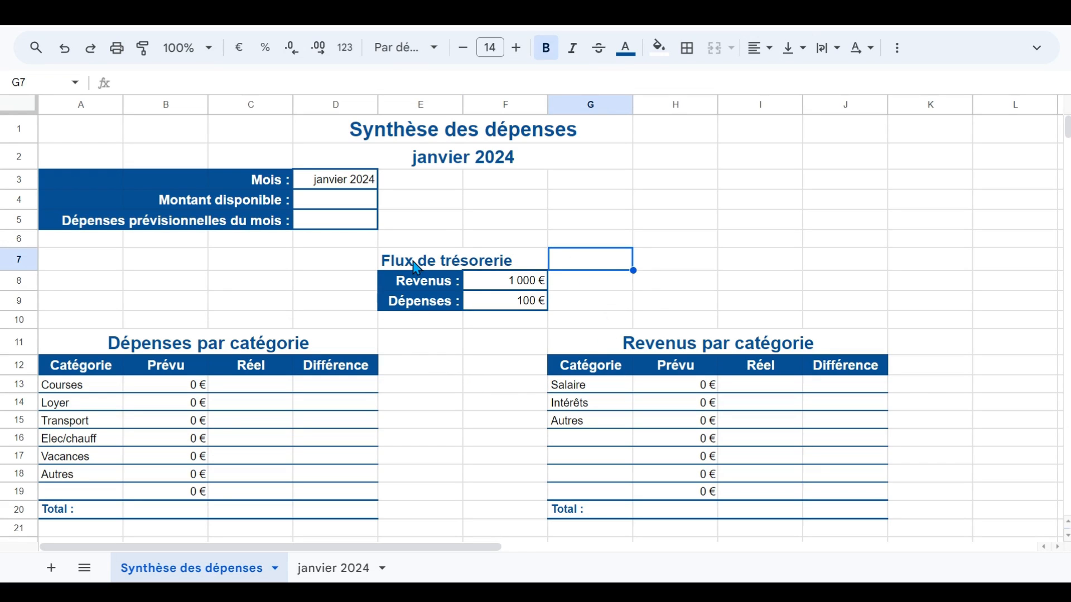
left_click(524, 282)
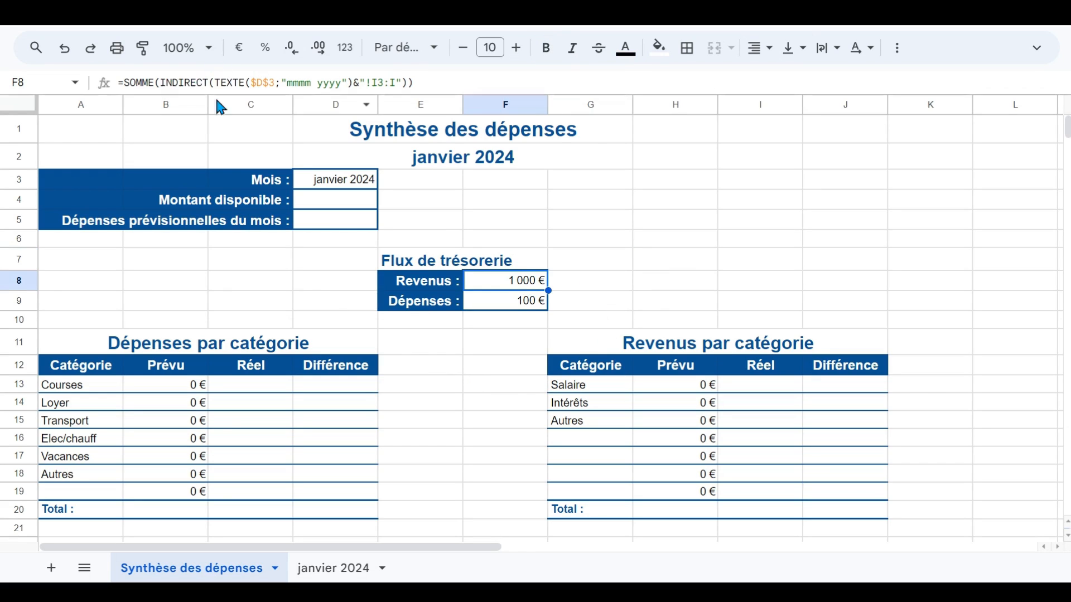
Clear the test amounts from D5 and I5 on the janvier 2024 sheet and return to Synthèse des dépenses
left_click(329, 569)
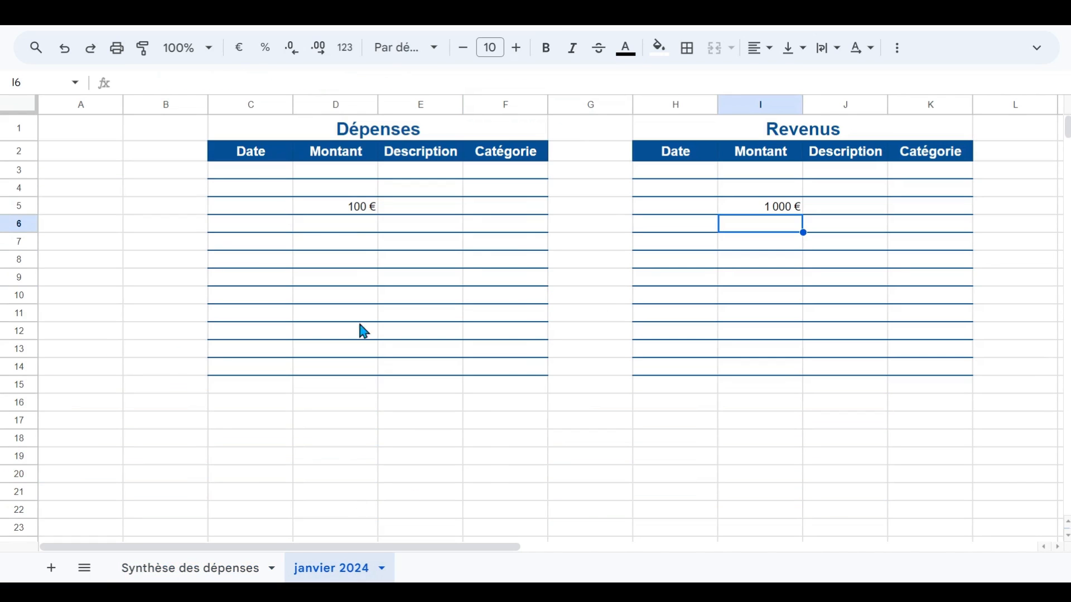
left_click(347, 216)
key("Delete")
left_click(762, 206)
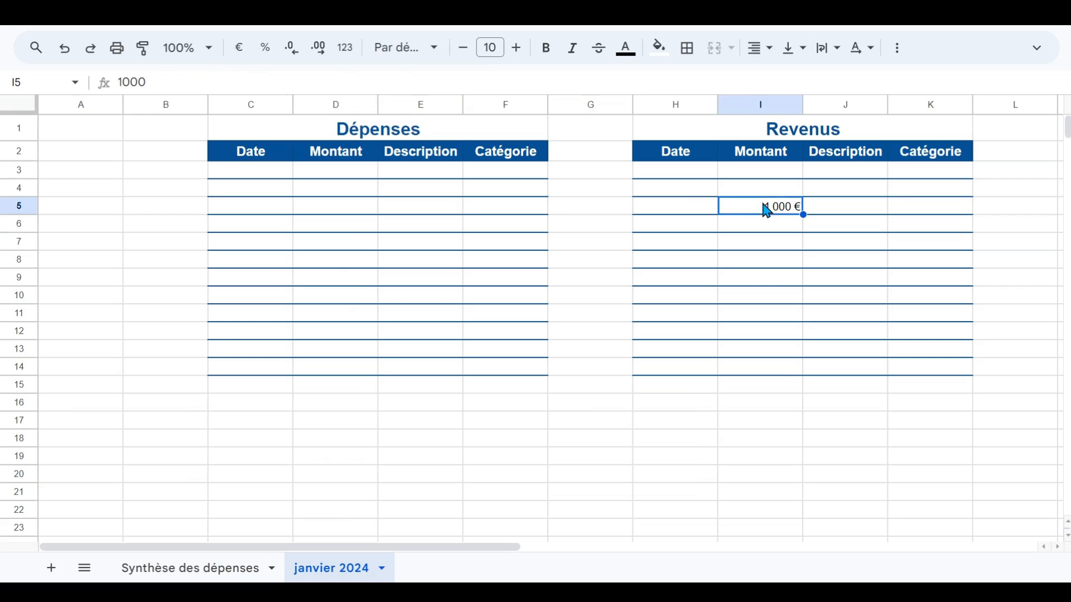
key("Delete")
left_click(34, 242)
left_click(182, 569)
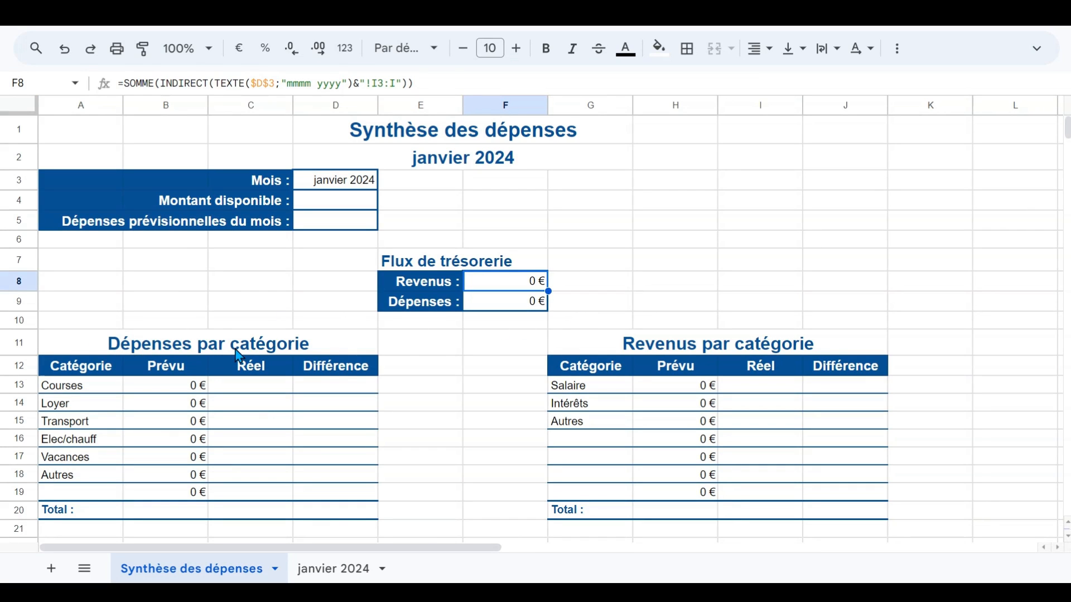
Compare the summary's expense categories with the Catégorie and Montant columns of the Dépenses table on janvier 2024
left_click(251, 391)
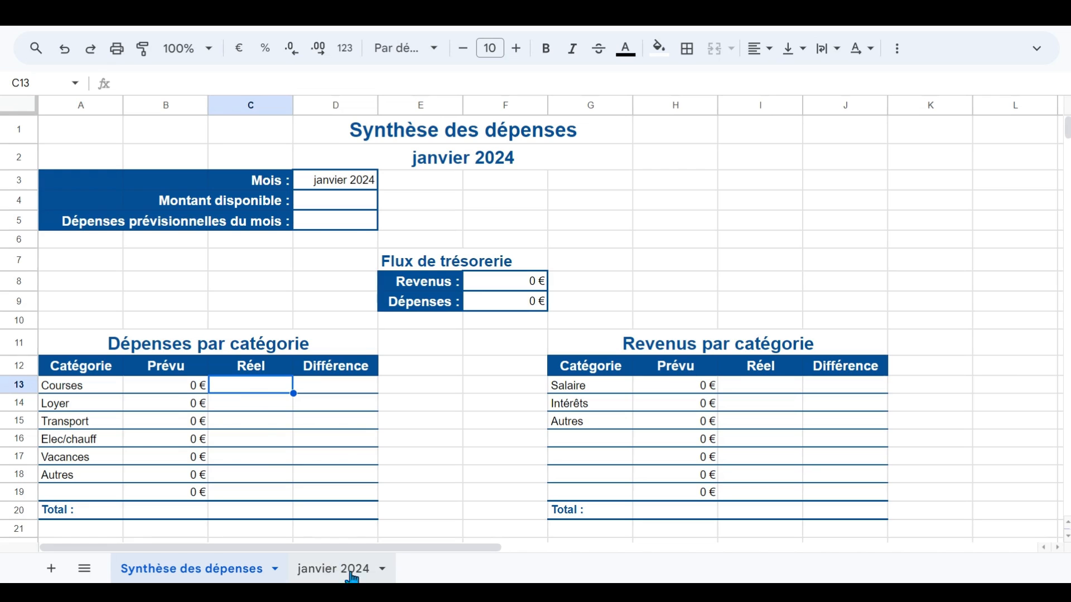
left_click(320, 576)
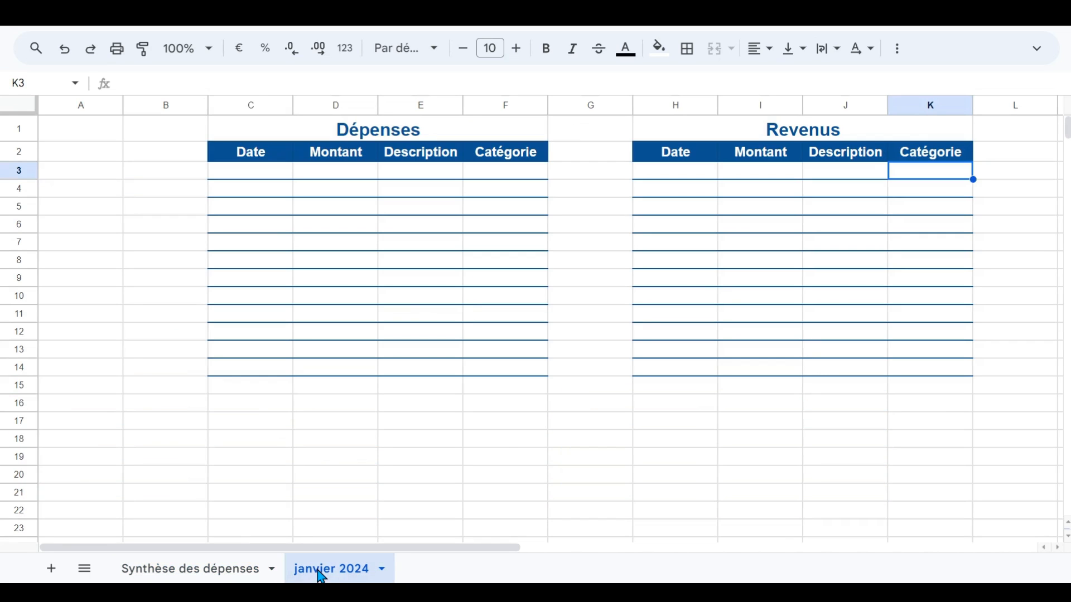
left_click_drag(511, 174, 510, 375)
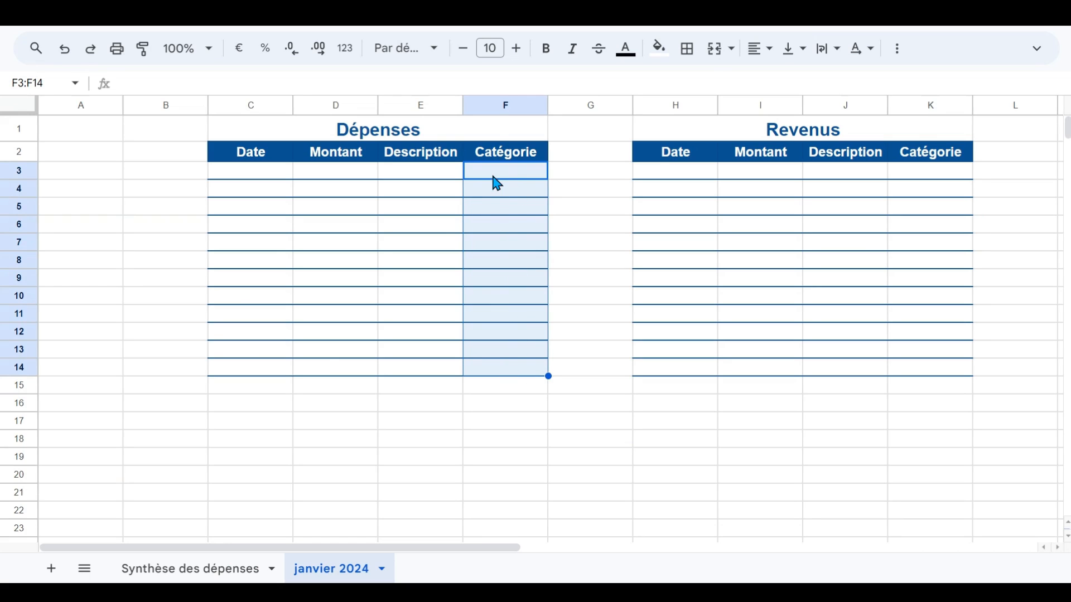
left_click(231, 572)
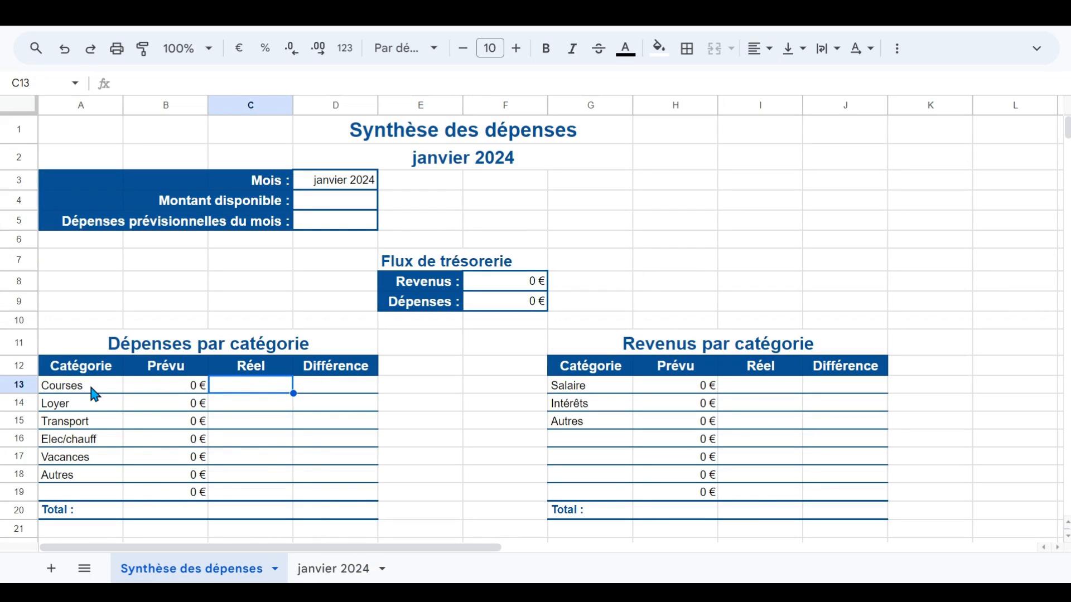
left_click(326, 570)
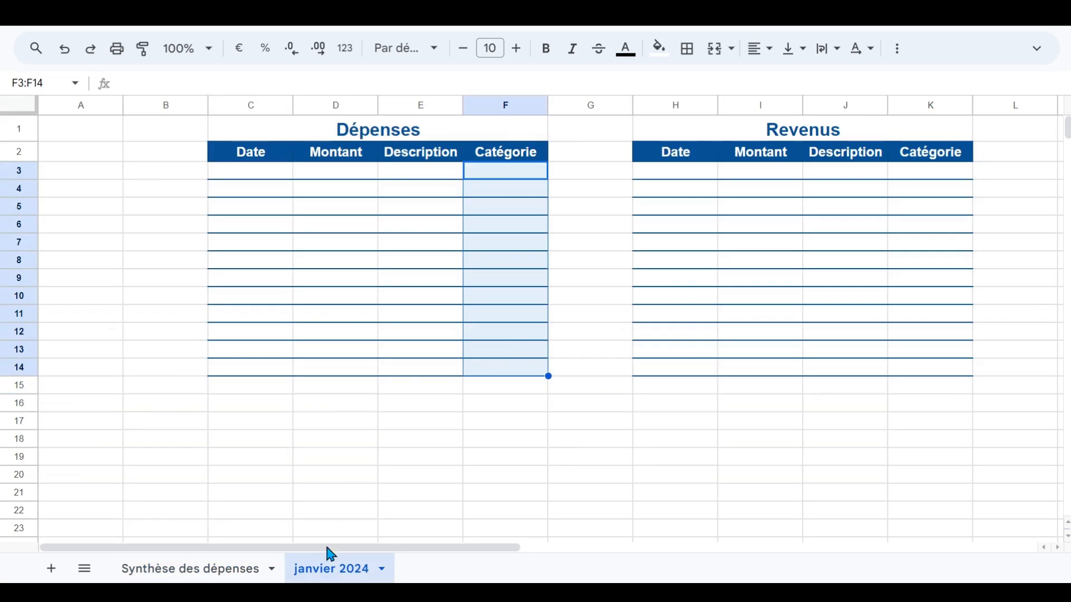
left_click_drag(514, 172, 518, 372)
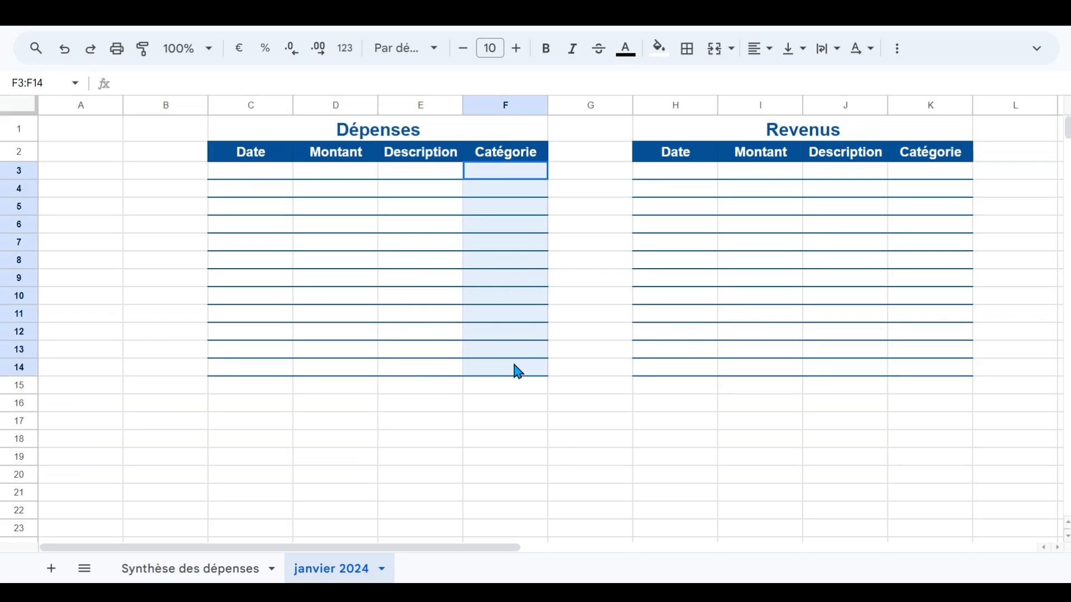
double_click(340, 177)
left_click(345, 245)
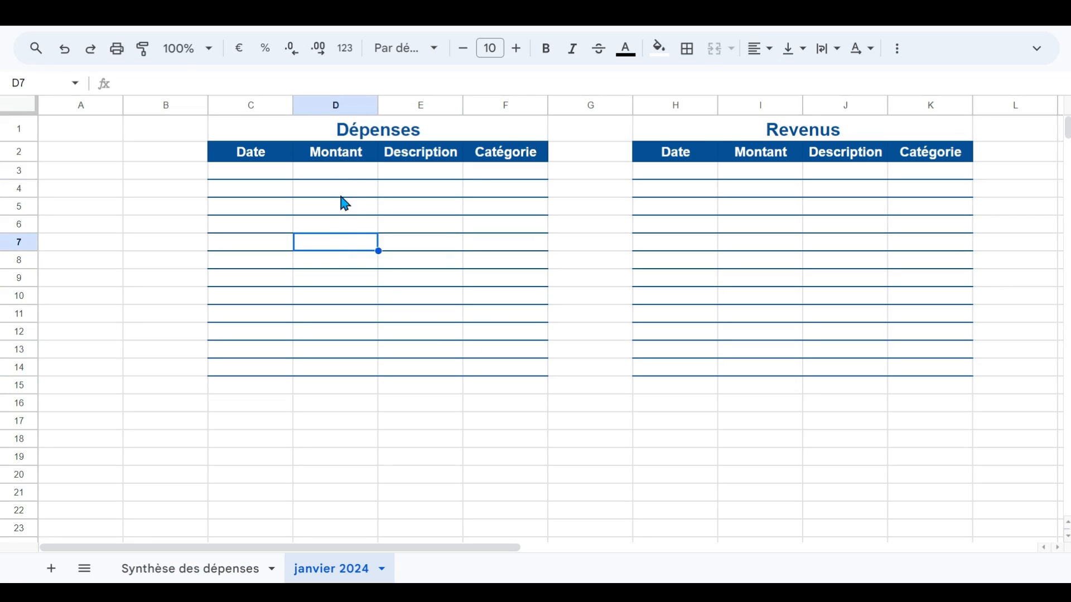
left_click_drag(339, 179, 341, 332)
Enter =SOMME.SI(INDIRECT(TEXTE($D$3;"mmmm yyyy")&"!F3:F");A13;INDIRECT(TEXTE($D$3;"mmmm yyyy")&"!D3:D")) in the expense Réel cell C13 and copy it to C14:C19
left_click(177, 569)
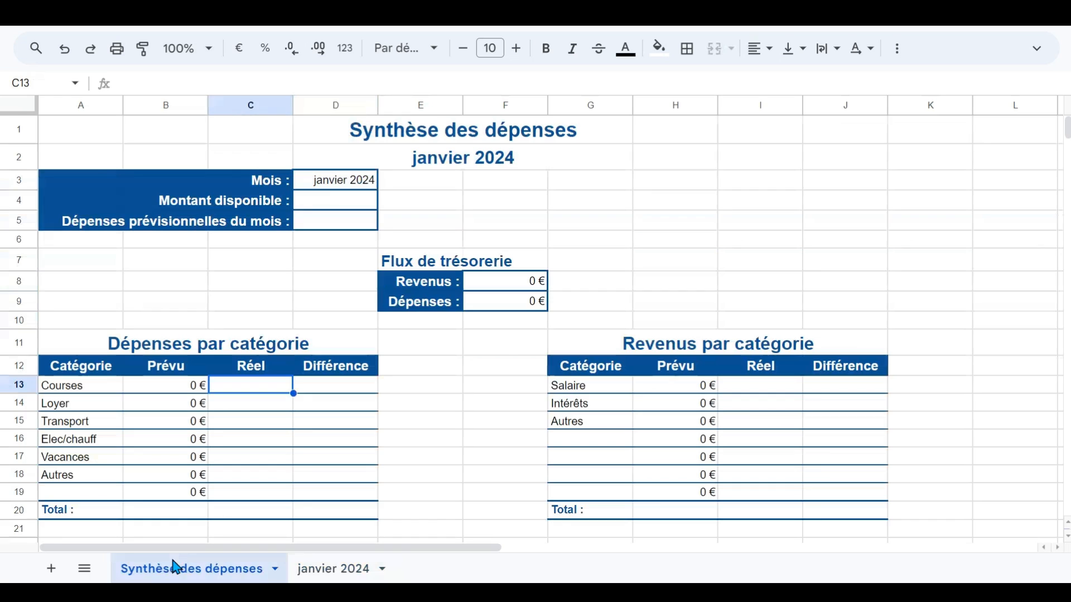
left_click(91, 57)
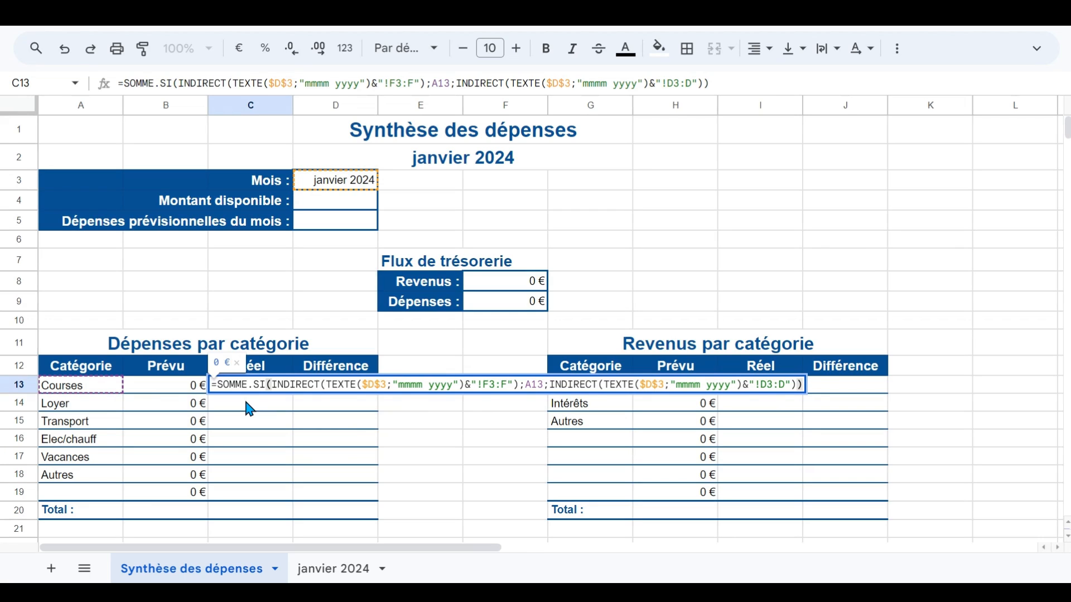
key("Return")
key("Up")
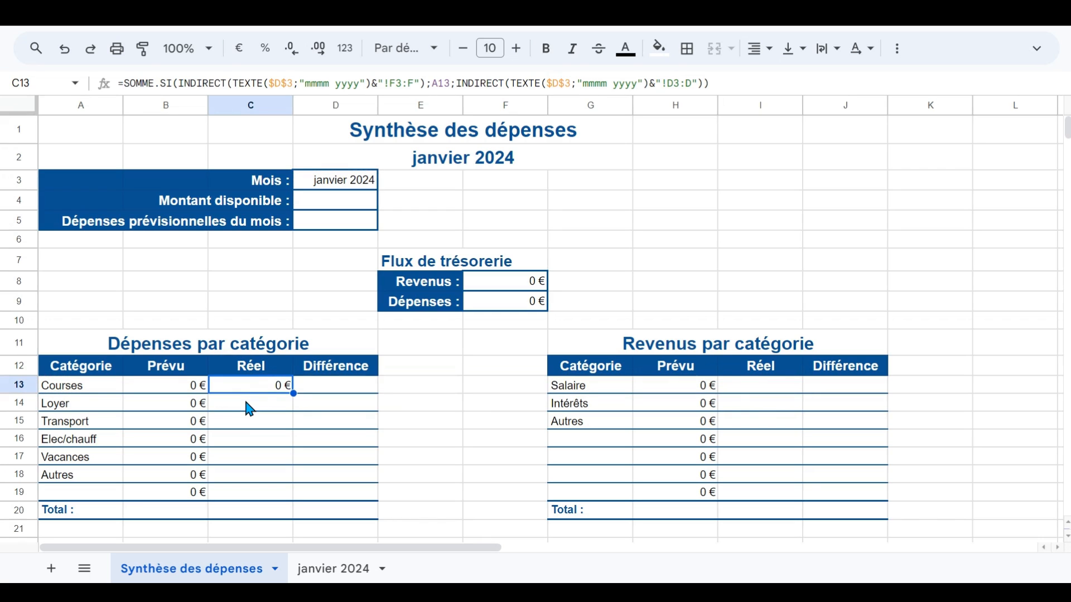
left_click_drag(250, 410, 246, 493)
type("0 € 0 € 0 € 0 € 0 € 0 €")
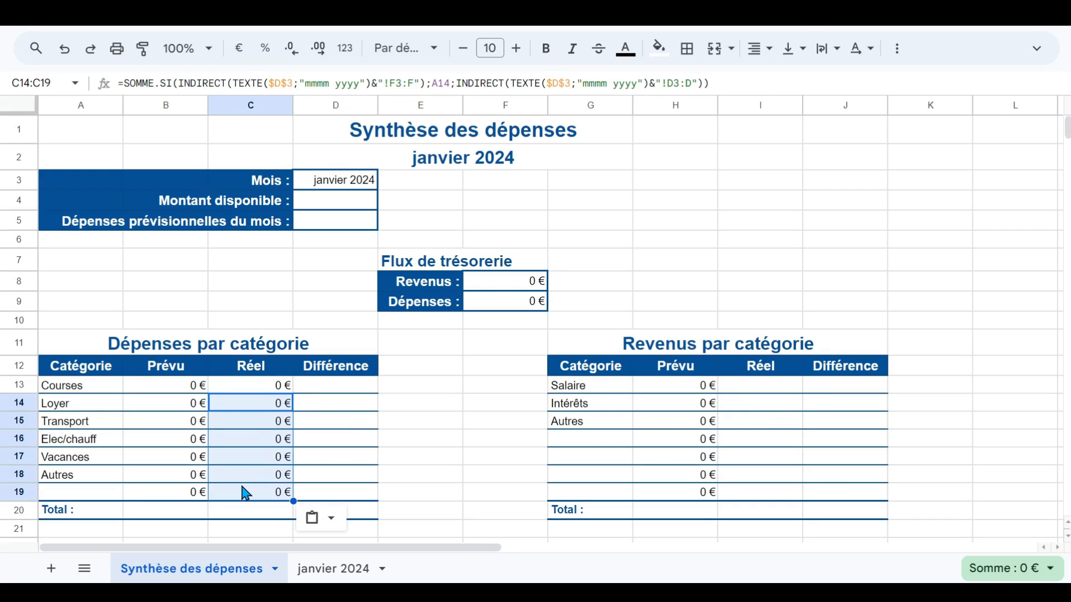
Enter the formula =B13-C13 in the Différence cell D13 of the Dépenses par catégorie table
left_click(327, 392)
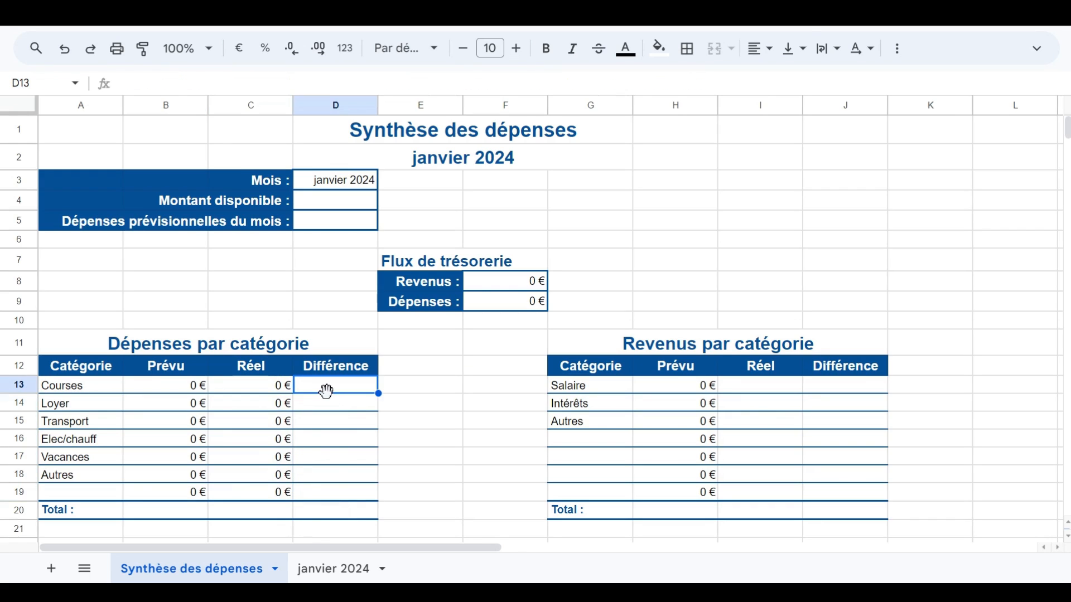
type("=")
key("Left")
key("Left")
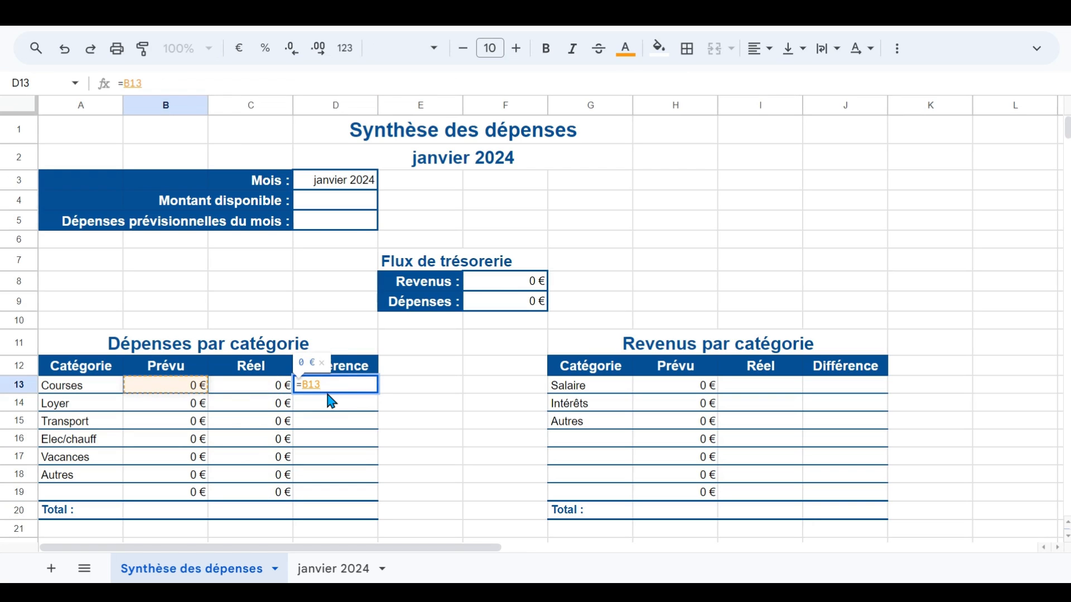
type("-")
key("Left")
key("Return")
left_click(327, 391)
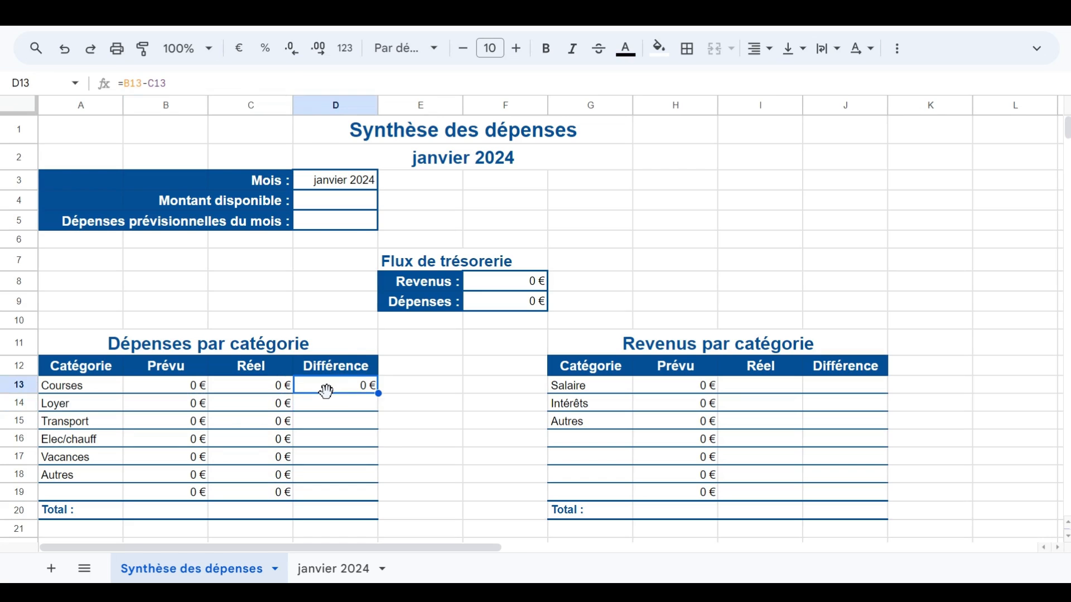
Copy the Différence formula from D13 down to D14:D19 after checking the Prévu and Réel cells it uses
left_click(272, 393)
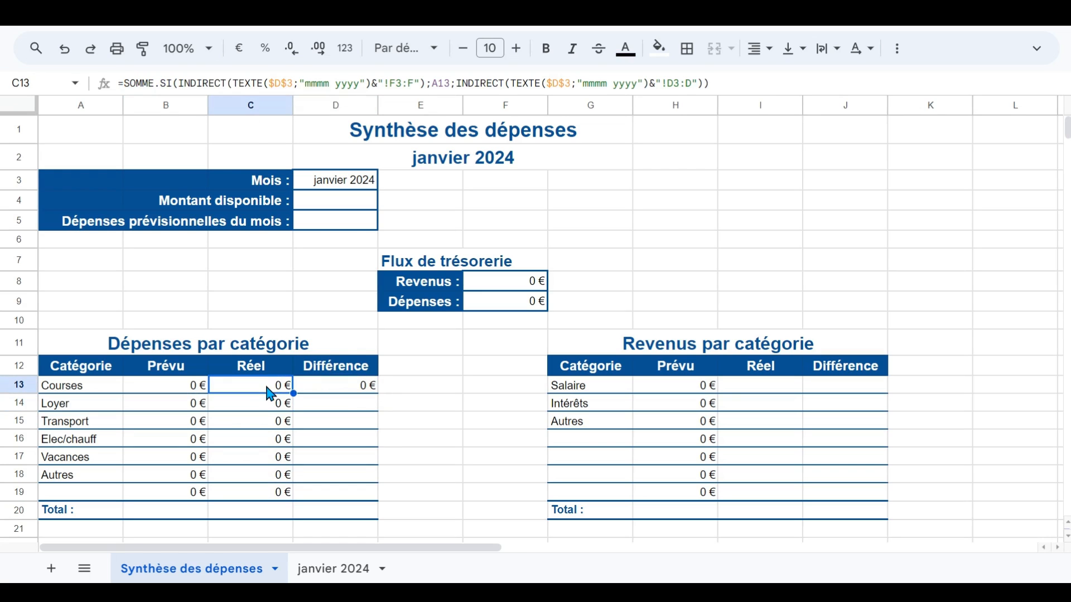
left_click(174, 392)
left_click(355, 395)
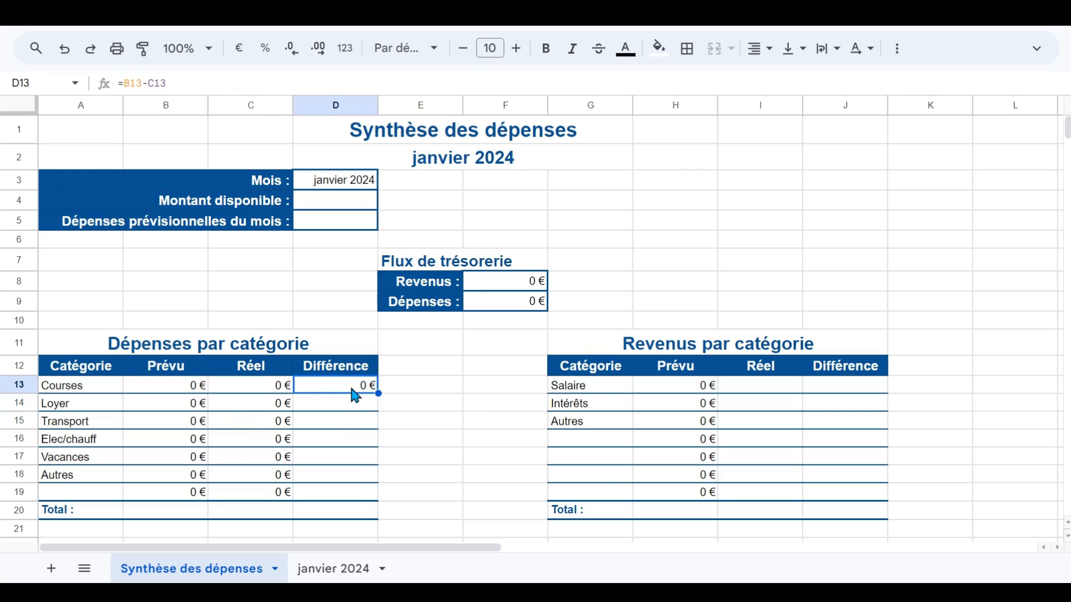
key("ctrl+c")
left_click_drag(337, 413, 342, 496)
key("ctrl+v")
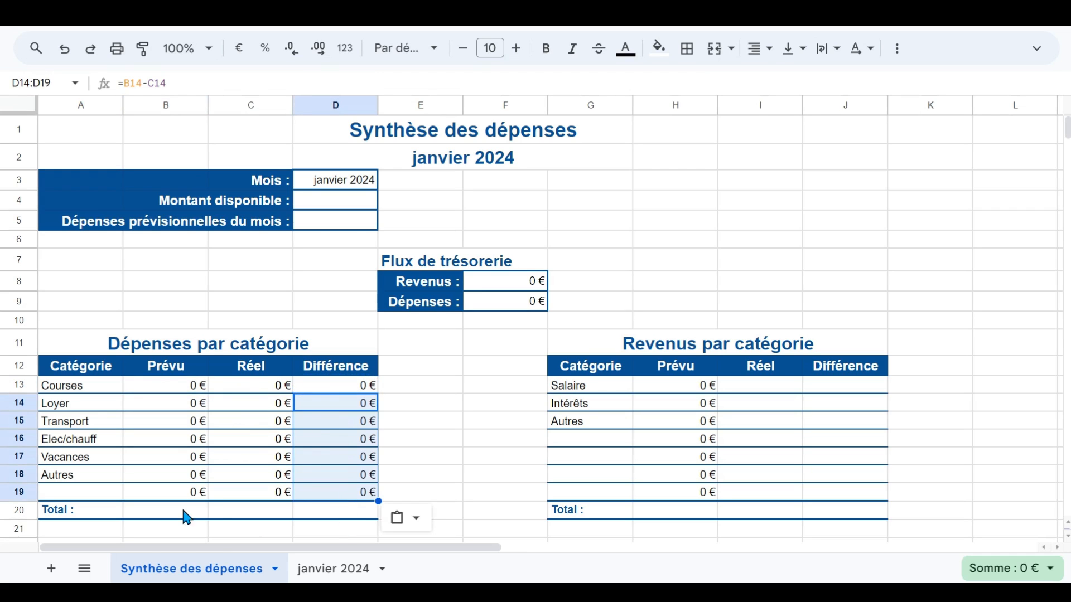
Total the expense Prévu column with =SOMME(B13:B19) in B20 and extend the formula across to C20:D20
left_click(175, 517)
type("=")
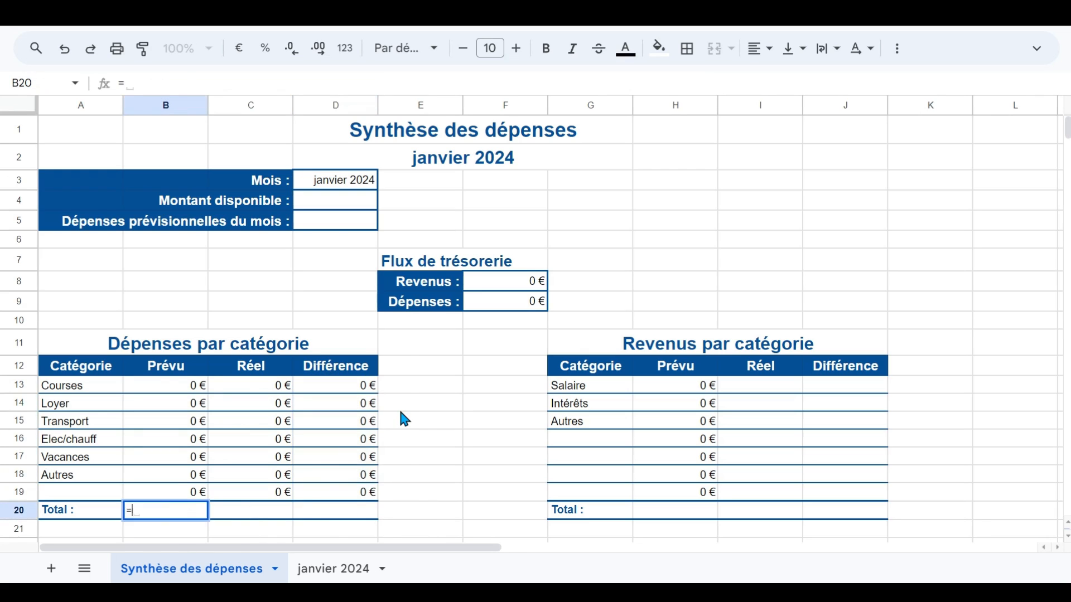
type("somme")
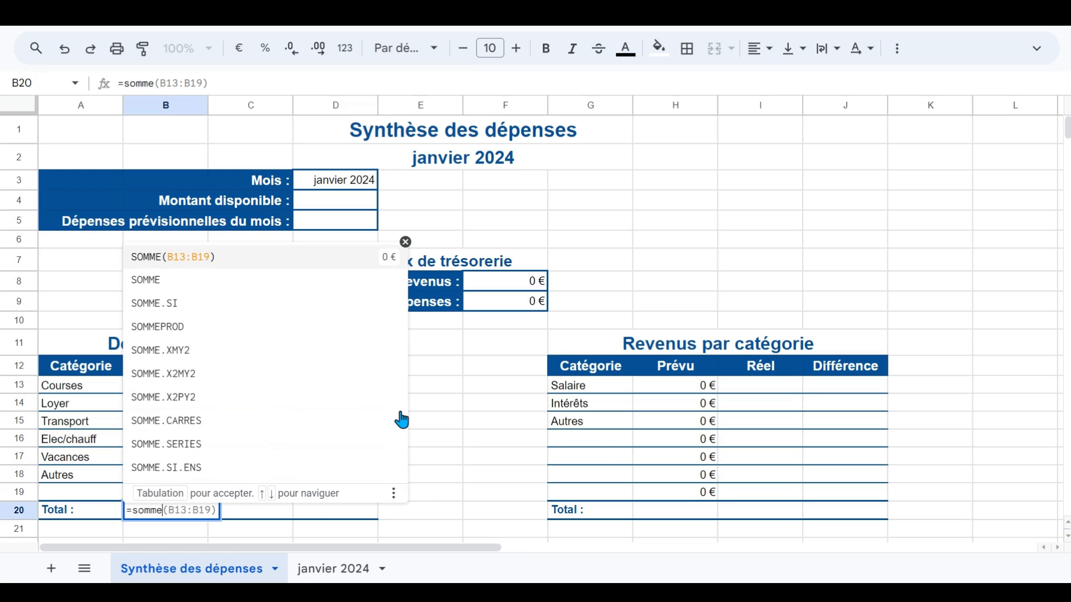
key("Tab")
key("Return")
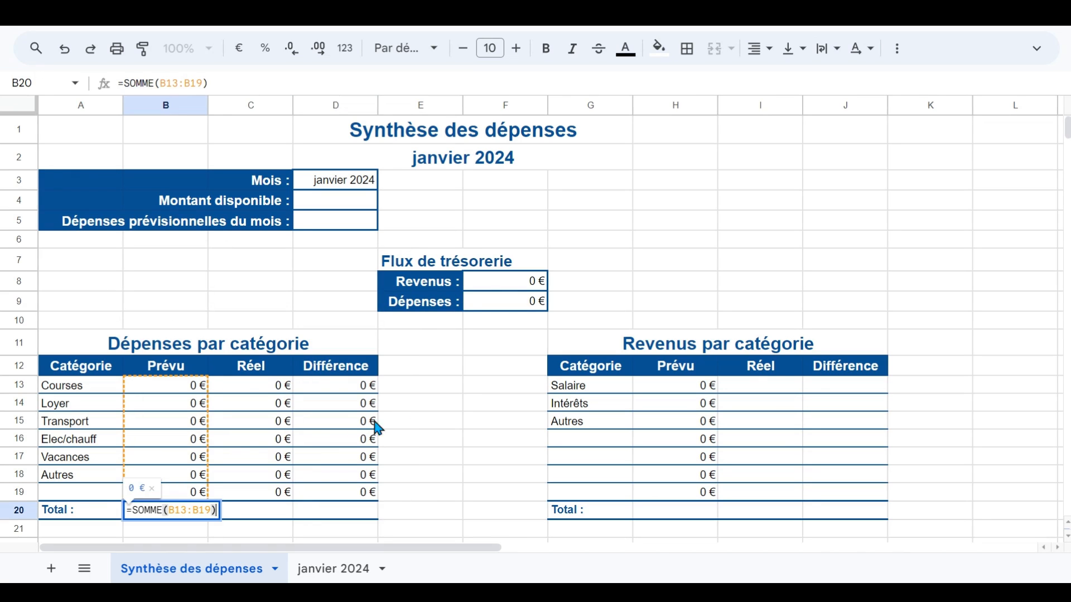
key("Escape")
left_click_drag(208, 518, 350, 518)
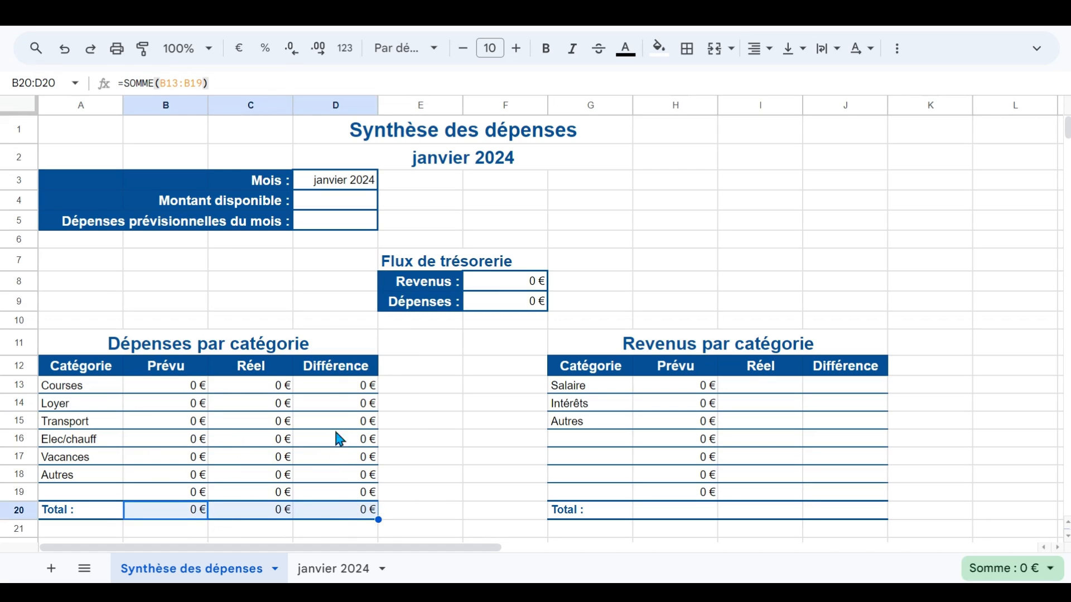
Start a conditional formatting rule on the Différence cells D13:D20 with the condition Inférieur(e) à 0
left_click(350, 394)
left_click_drag(350, 396, 357, 510)
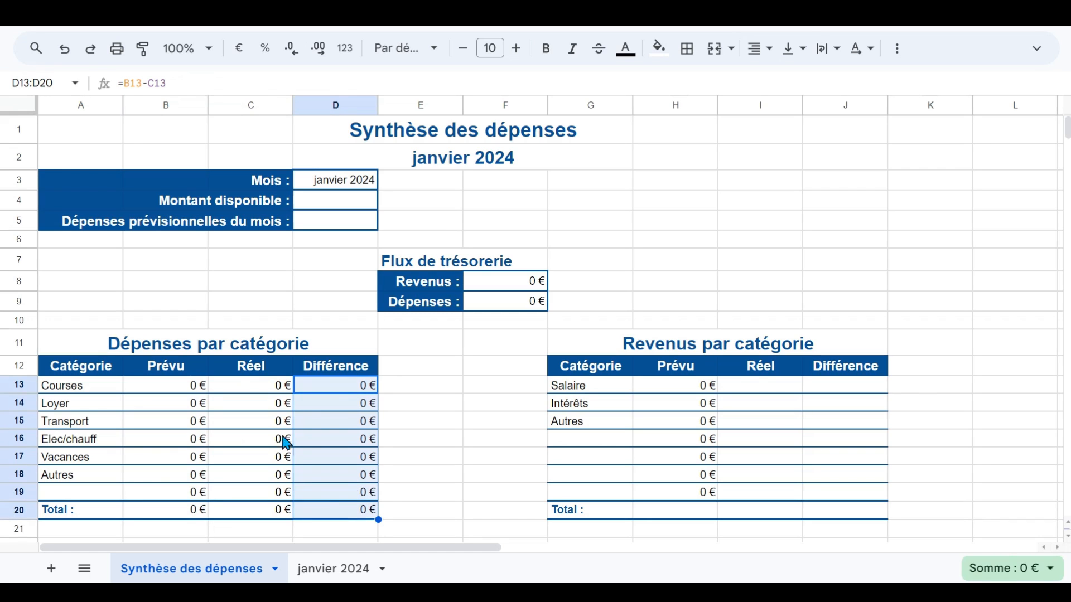
left_click(1038, 49)
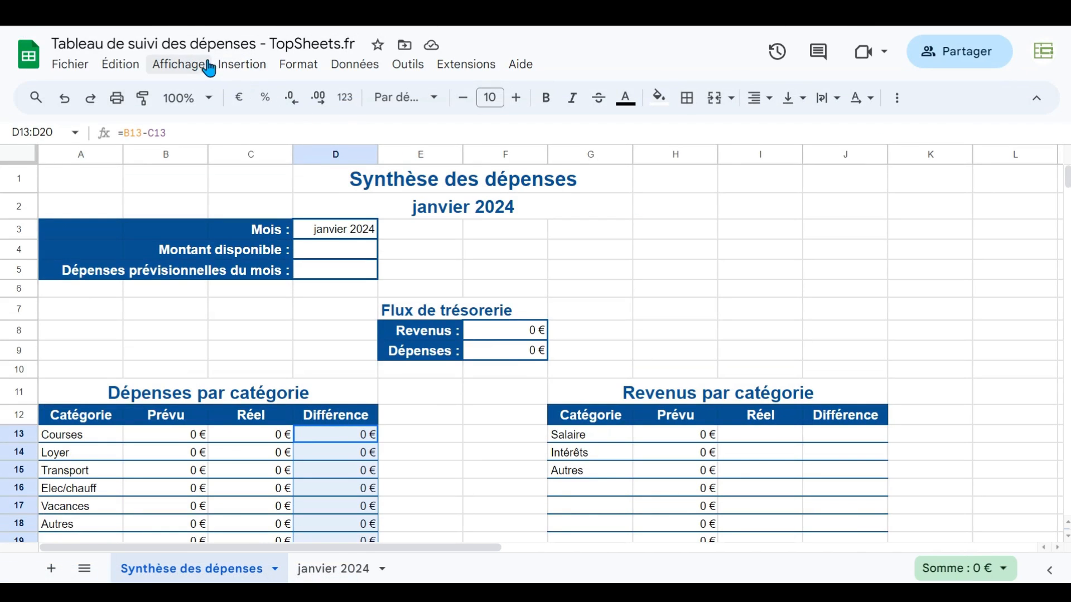
left_click(318, 69)
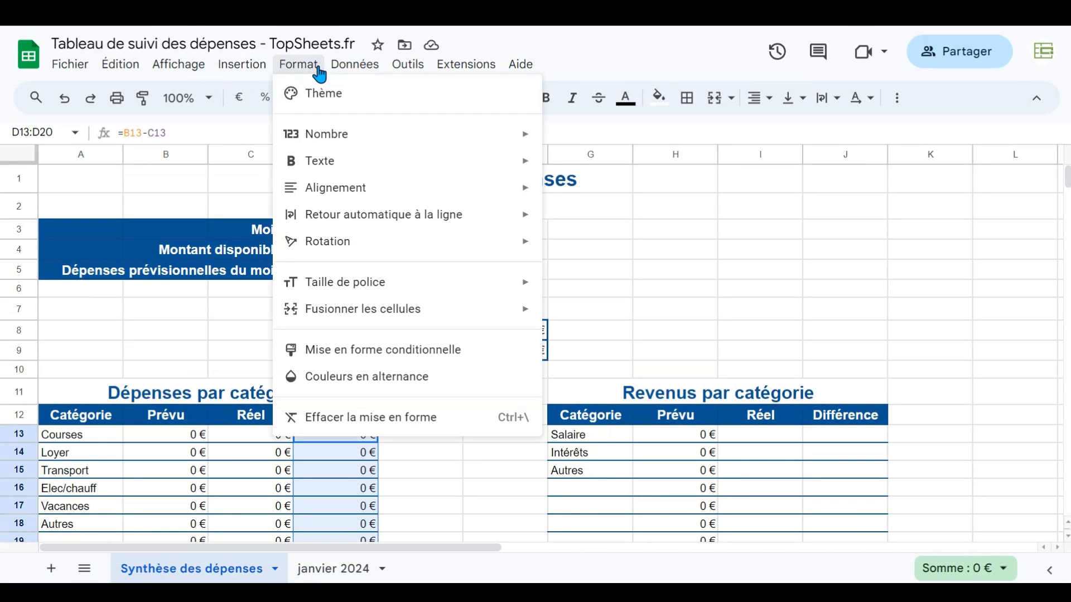
left_click(335, 350)
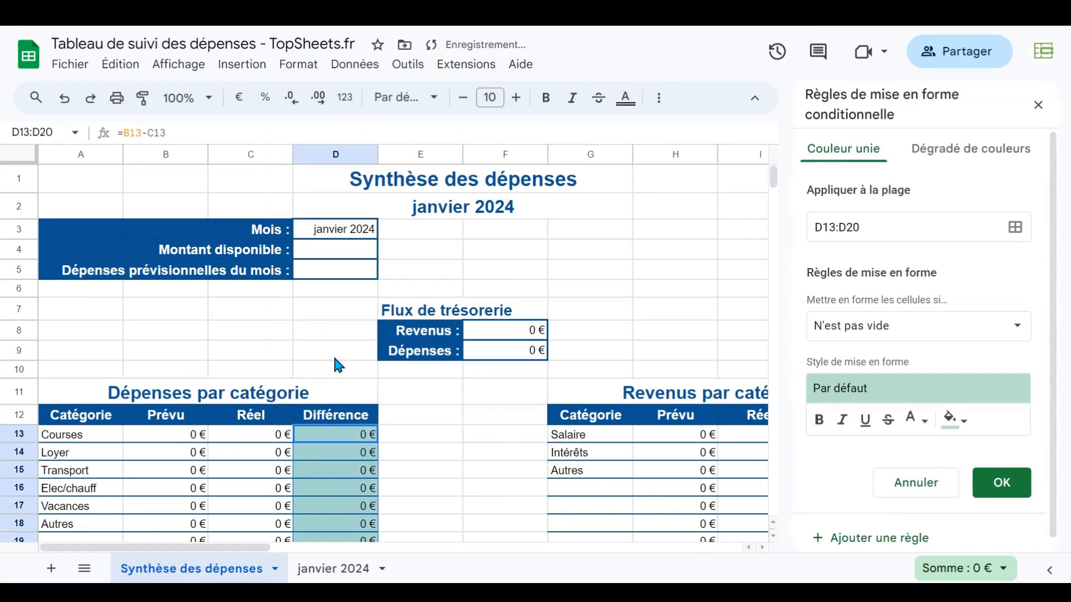
left_click(965, 327)
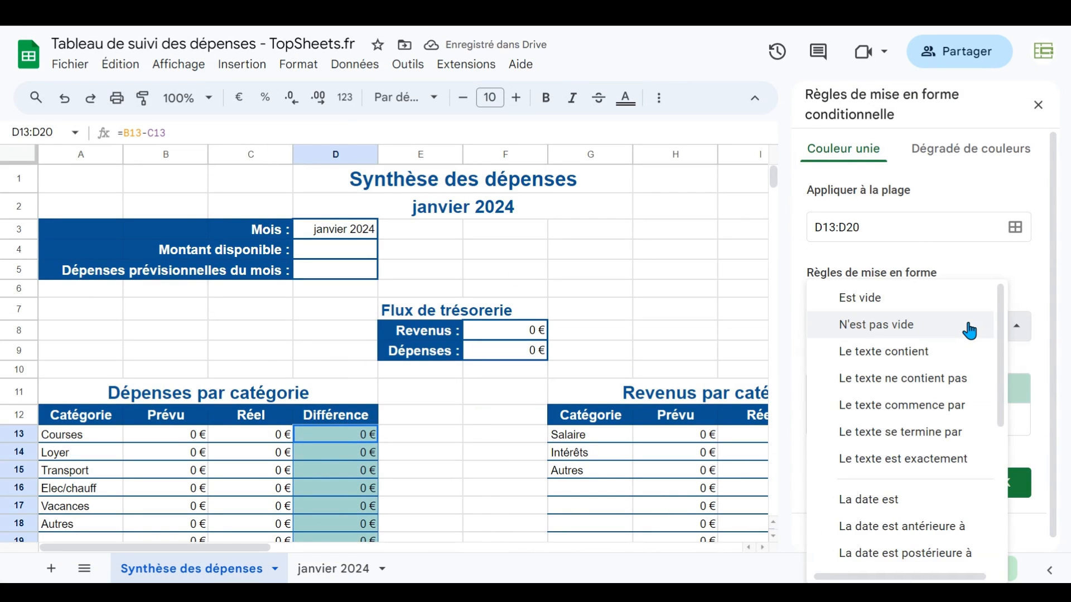
scroll(878, 454, "down", 5)
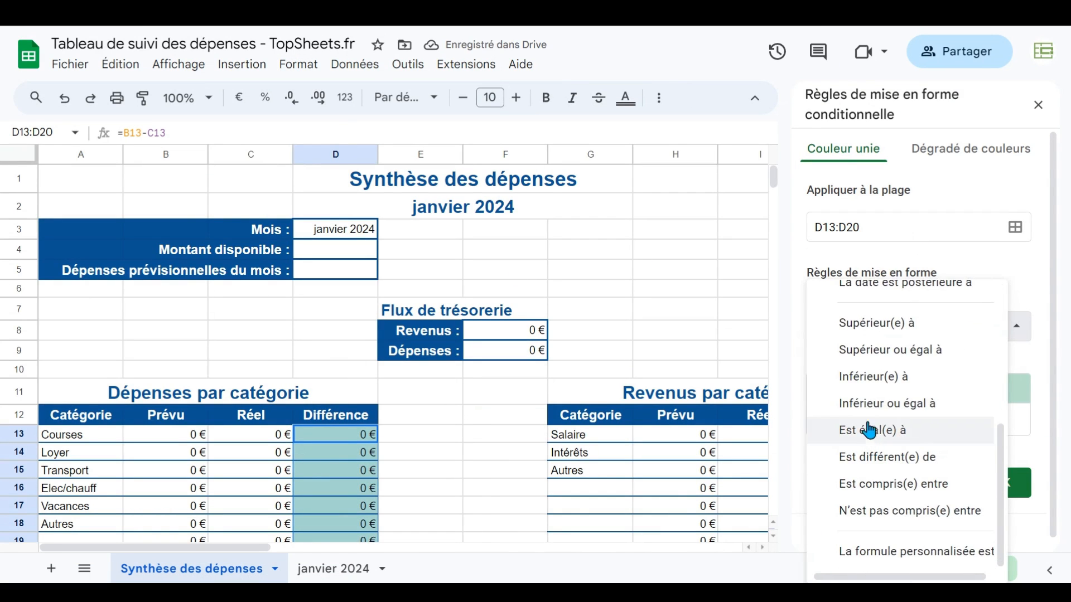
left_click(869, 379)
left_click(869, 363)
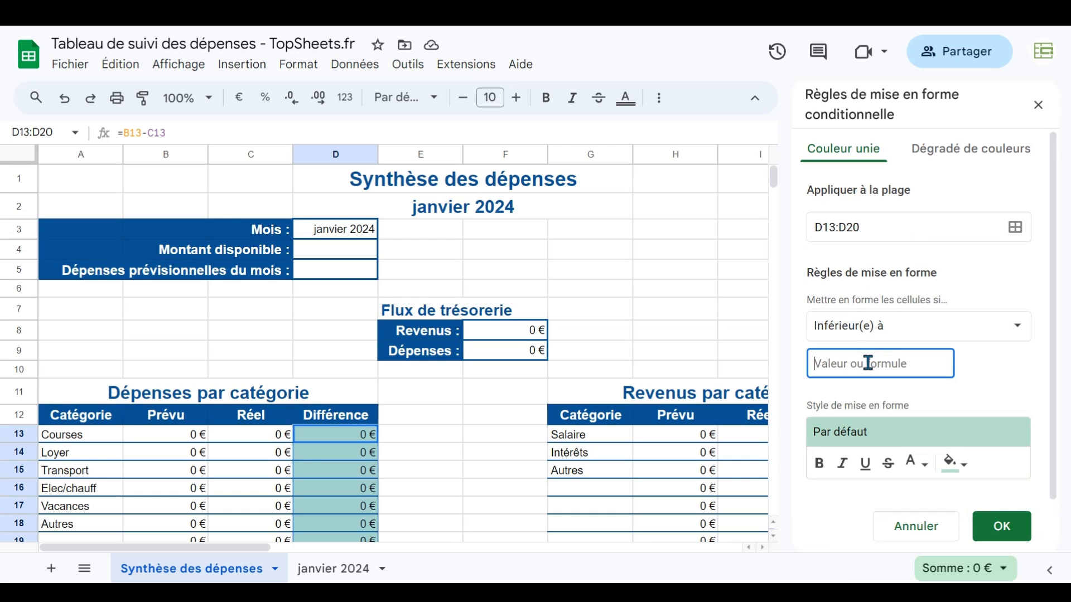
type("0")
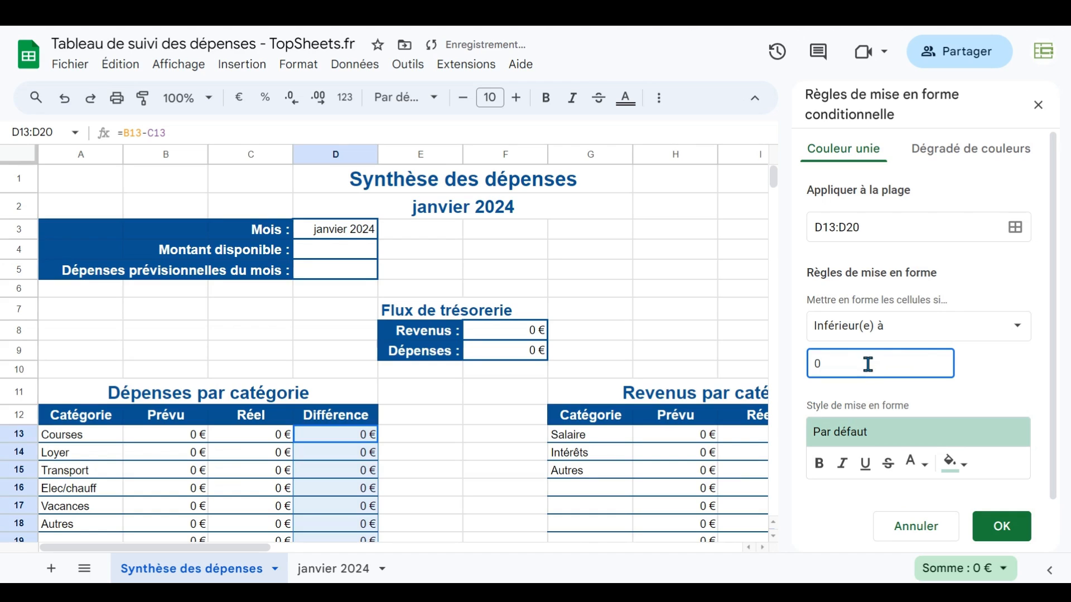
Format the below-zero rule with bright red text and no fill, save it and close the conditional formatting rules
left_click(919, 440)
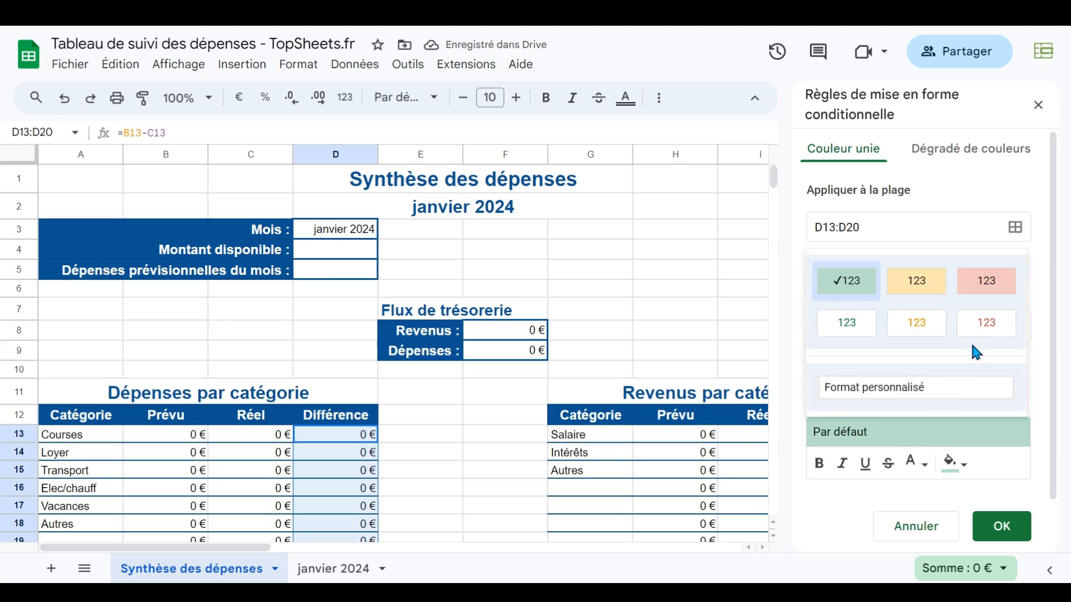
left_click(985, 328)
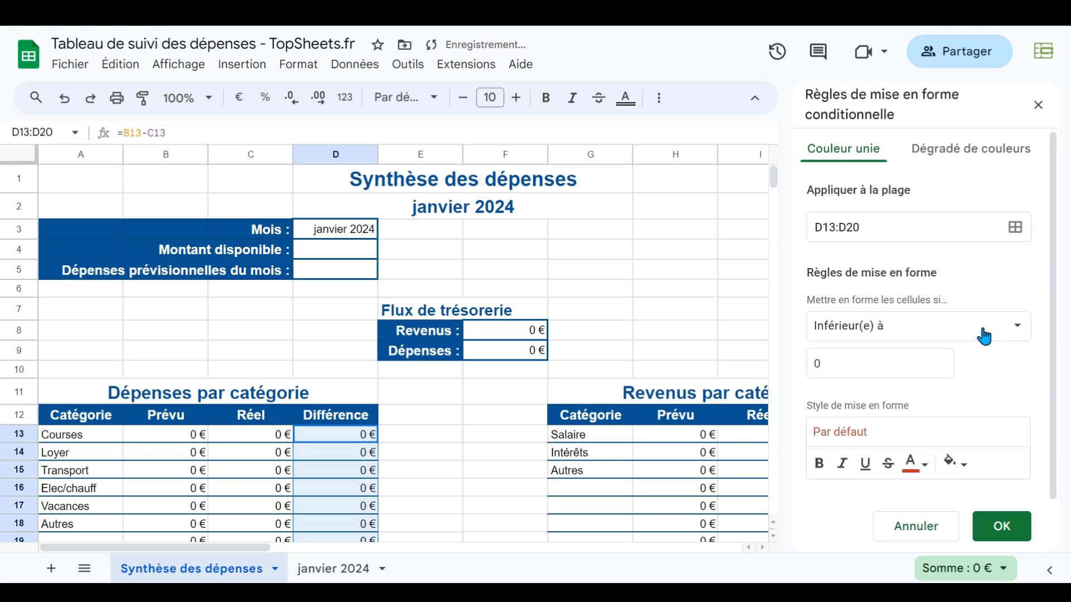
left_click(929, 470)
left_click(805, 393)
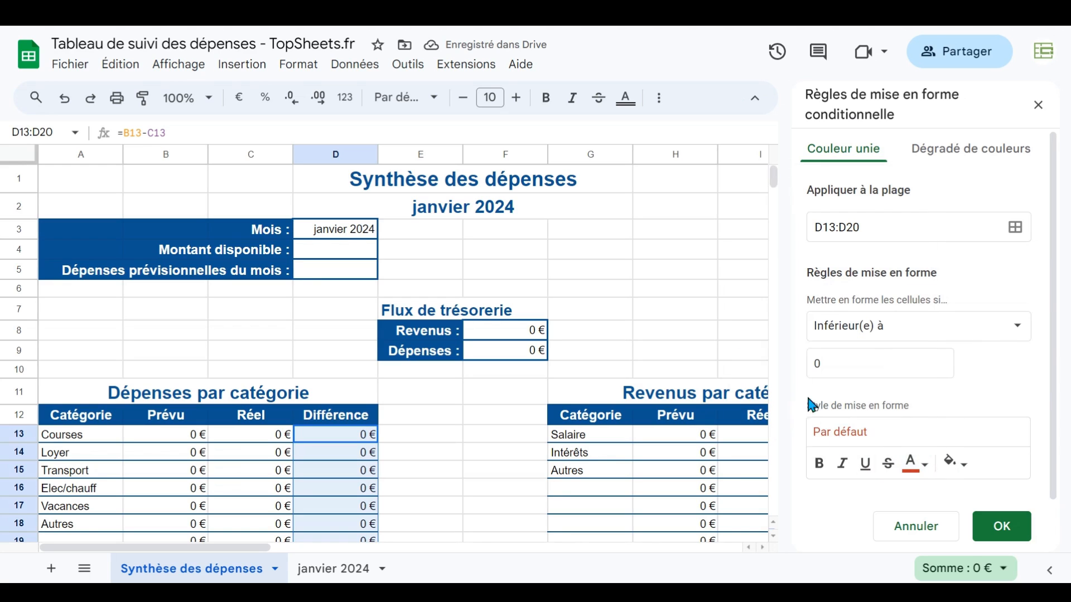
left_click(920, 466)
left_click(769, 236)
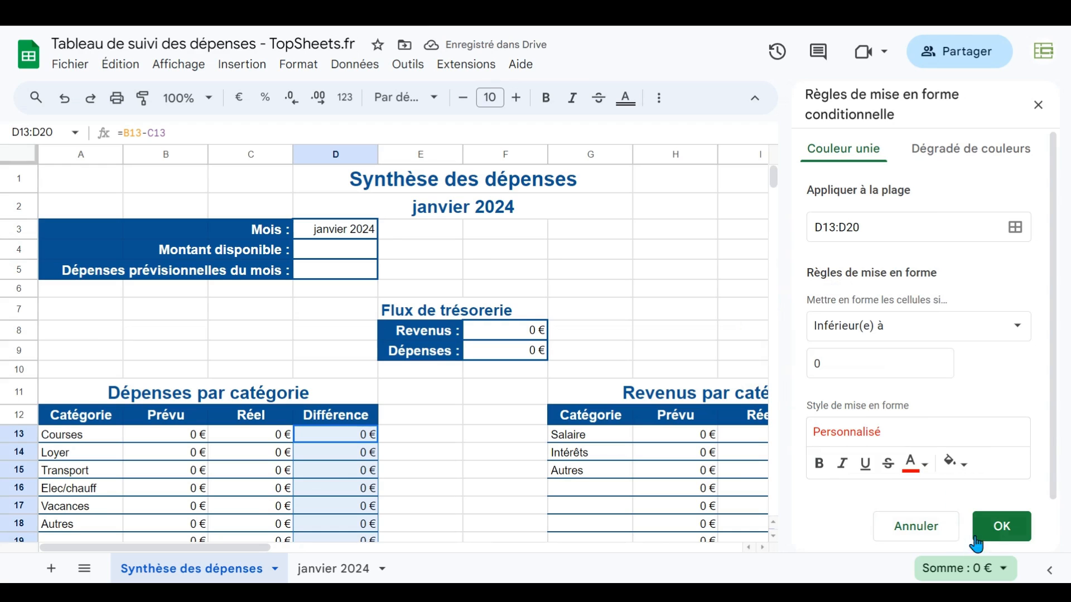
left_click(1000, 527)
scroll(323, 445, "down", 1)
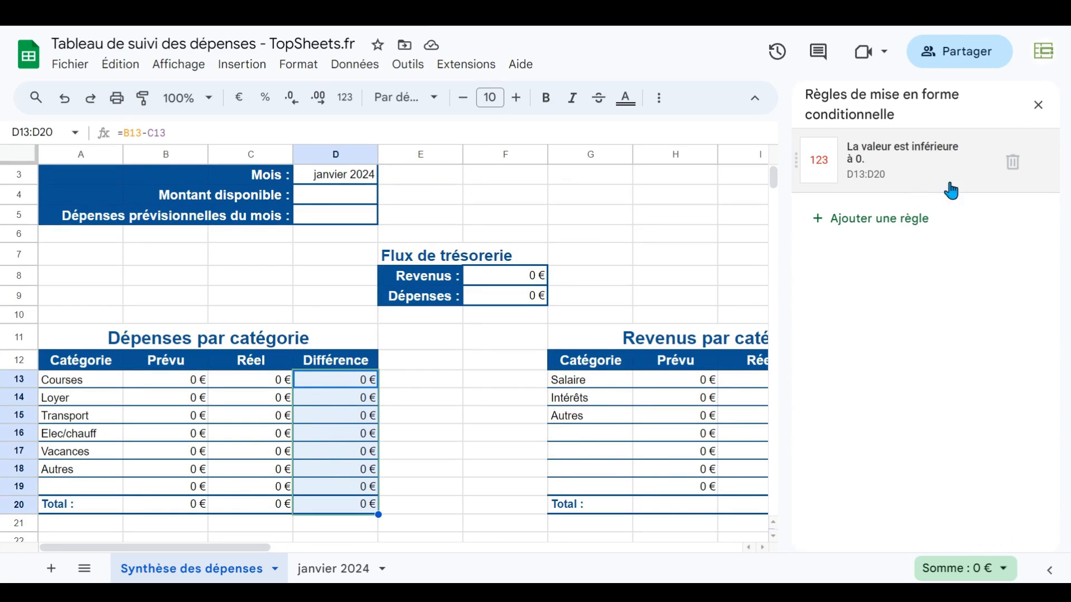
left_click(1038, 106)
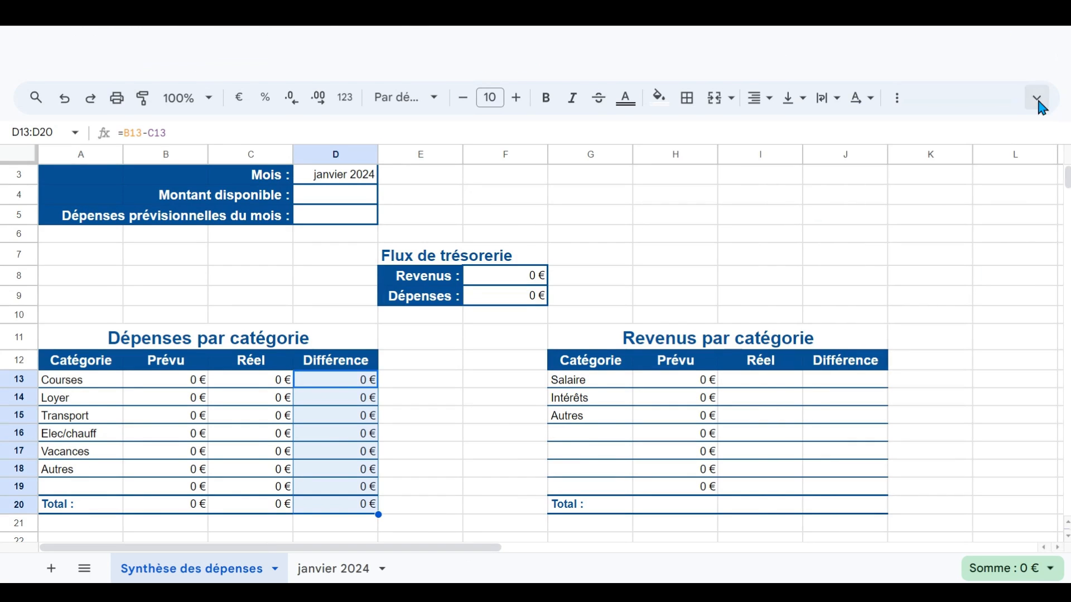
left_click(1038, 107)
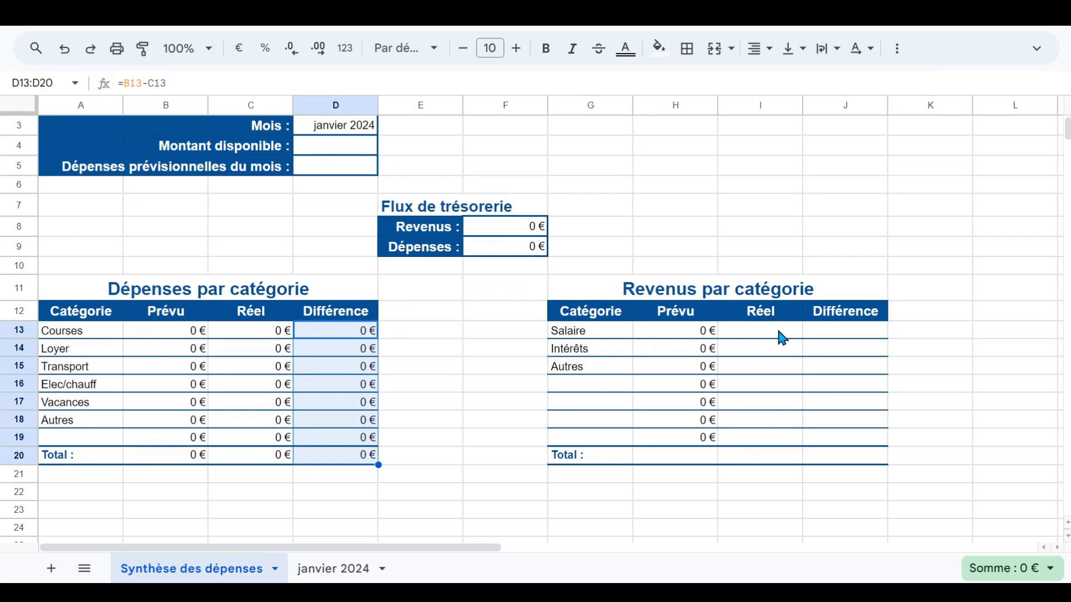
Check the Revenus Catégorie and Montant columns on the janvier 2024 sheet, and copy the SOMME.SI formula from C13 into the income Réel cell I13
left_click(314, 578)
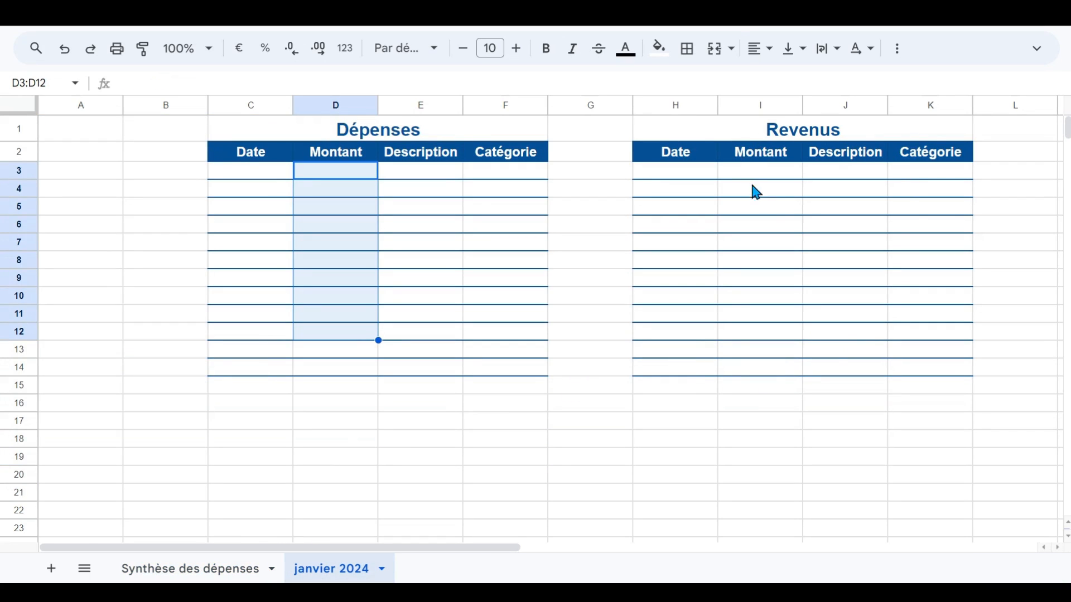
left_click(941, 105)
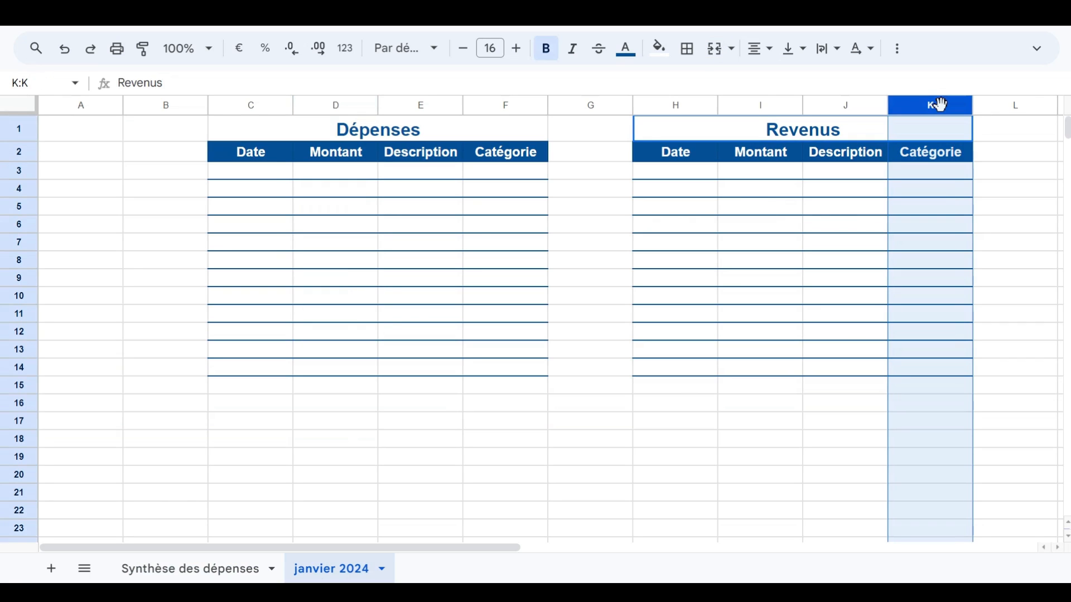
left_click(762, 104)
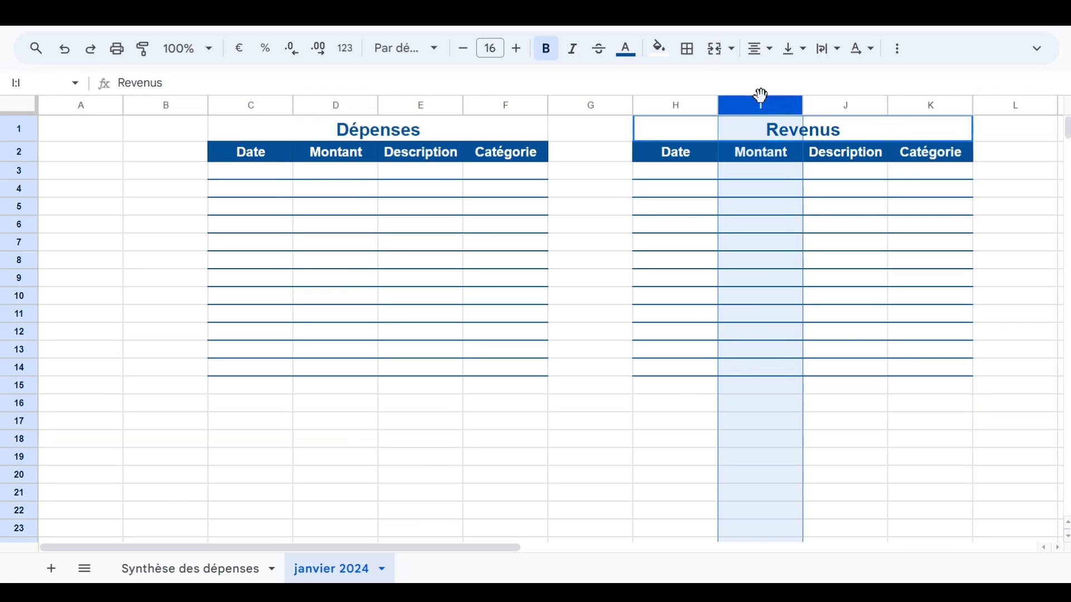
left_click(197, 570)
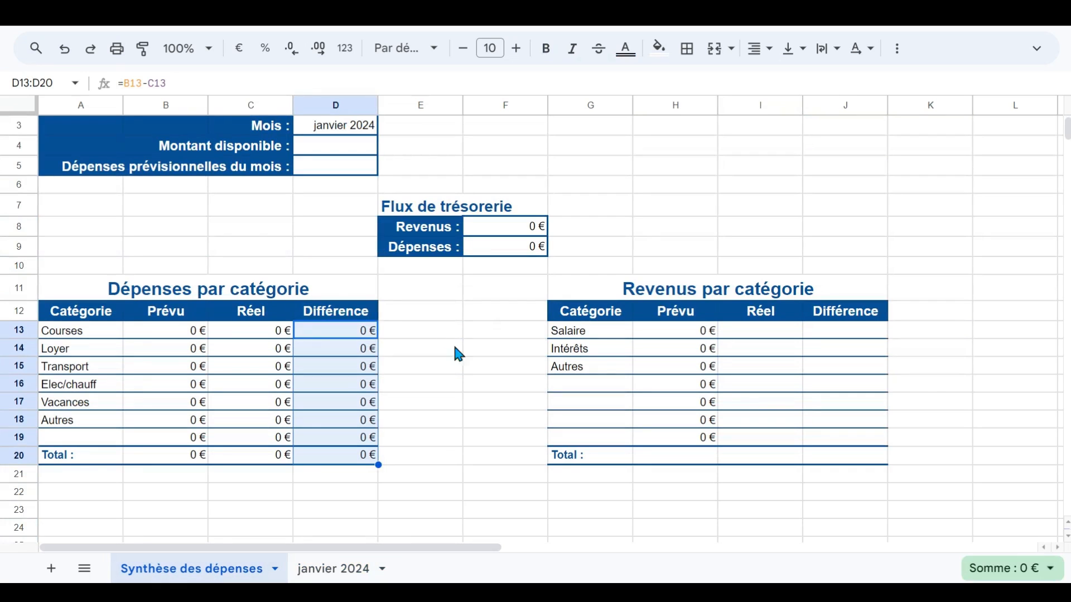
left_click(237, 334)
left_click_drag(748, 82, 92, 78)
key("ctrl+c")
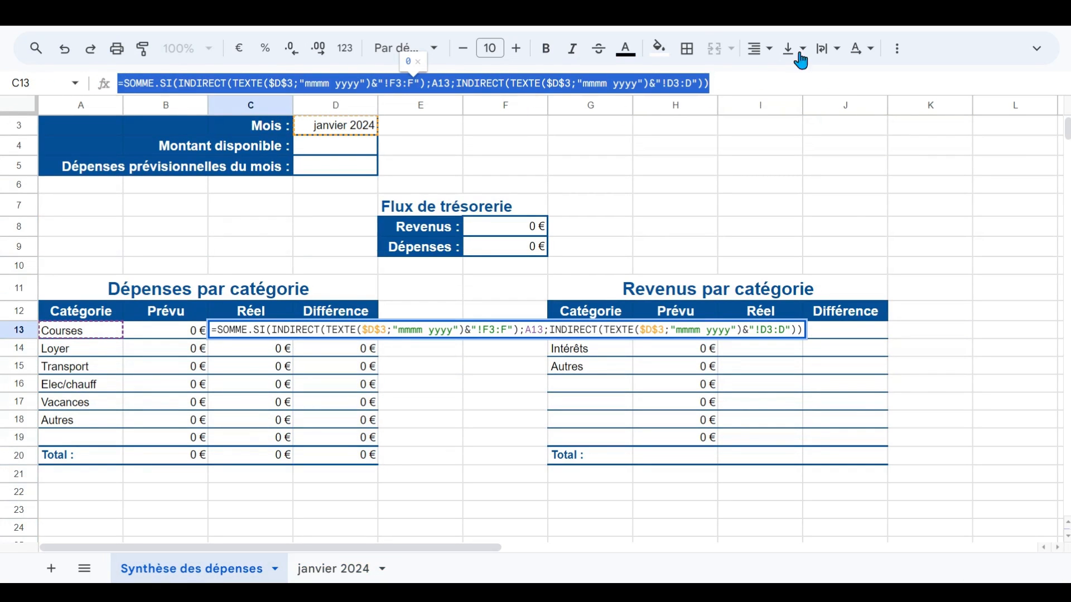
left_click(854, 389)
left_click(773, 334)
double_click(770, 329)
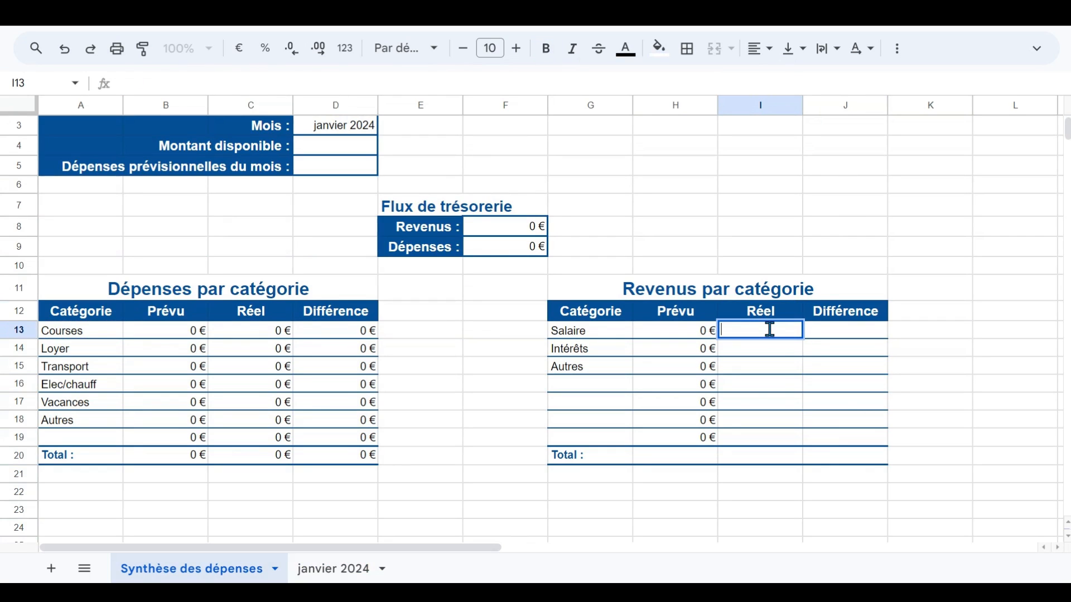
key("ctrl+v")
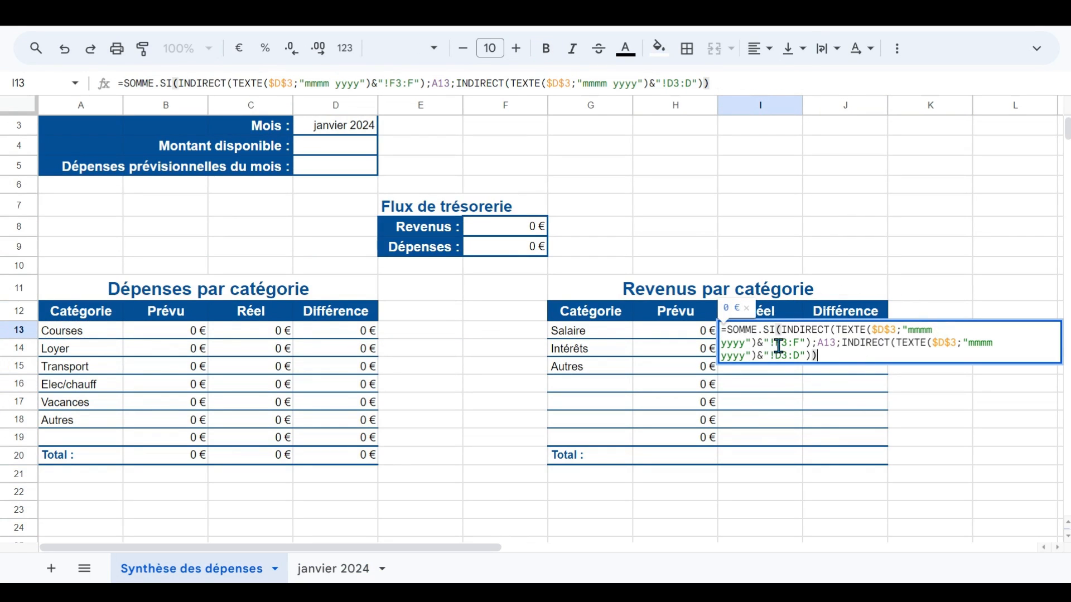
In the I13 formula, change the criteria range to K3:K and the sum range to I3:I
left_click(783, 343)
key("BackSpace")
type("K")
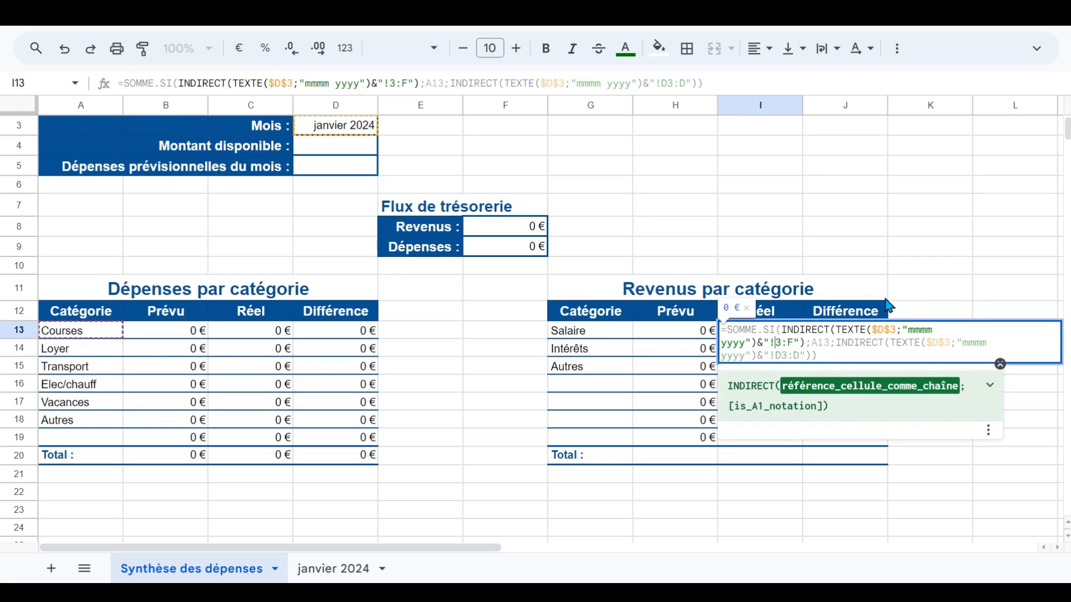
key("shift+Left")
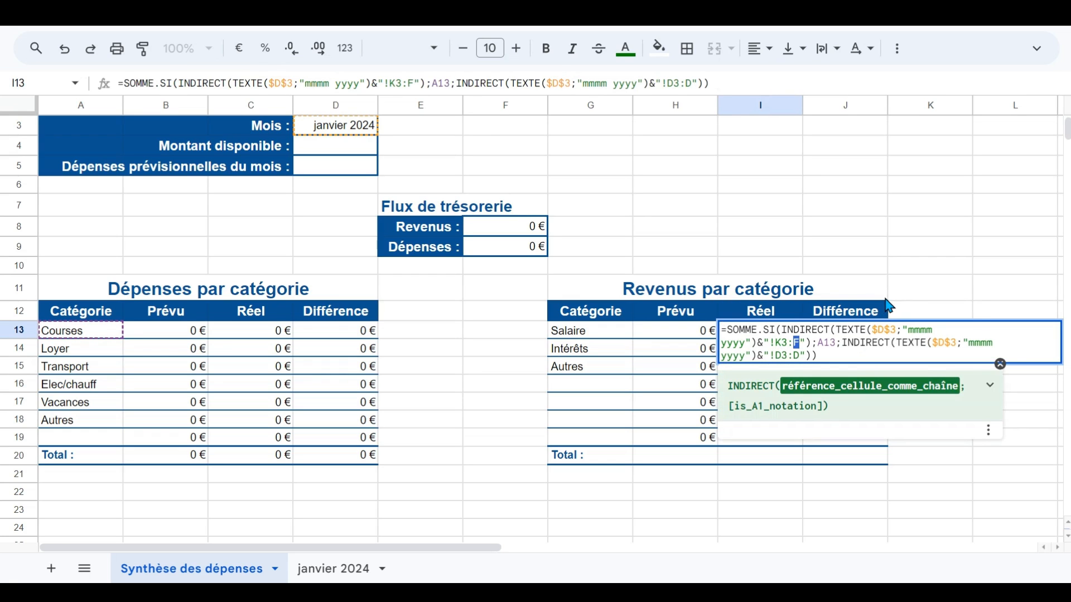
type("K")
key("Down")
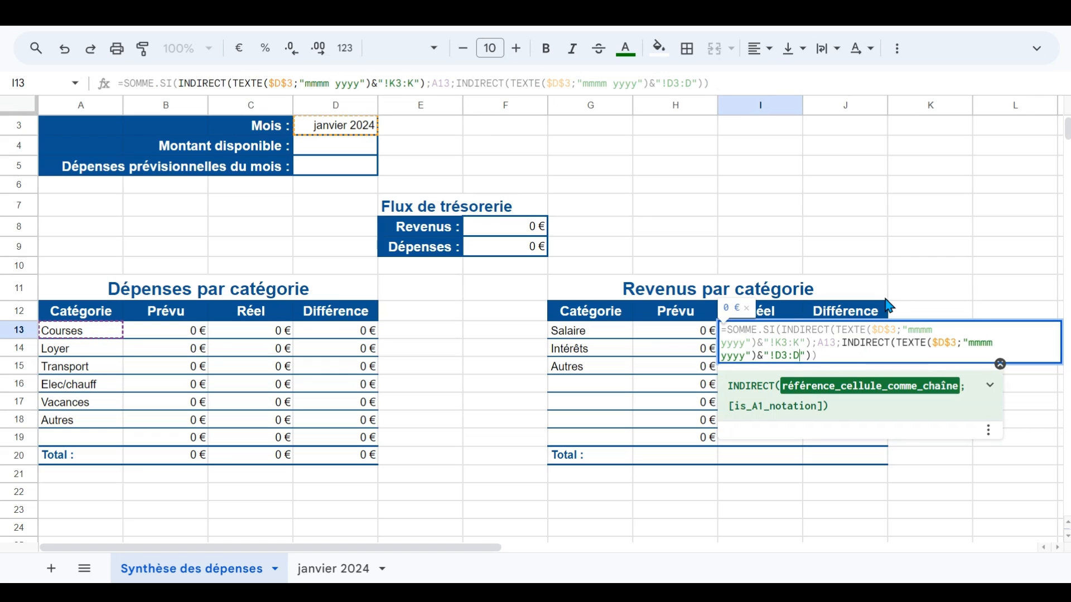
key("shift+Left")
type("I")
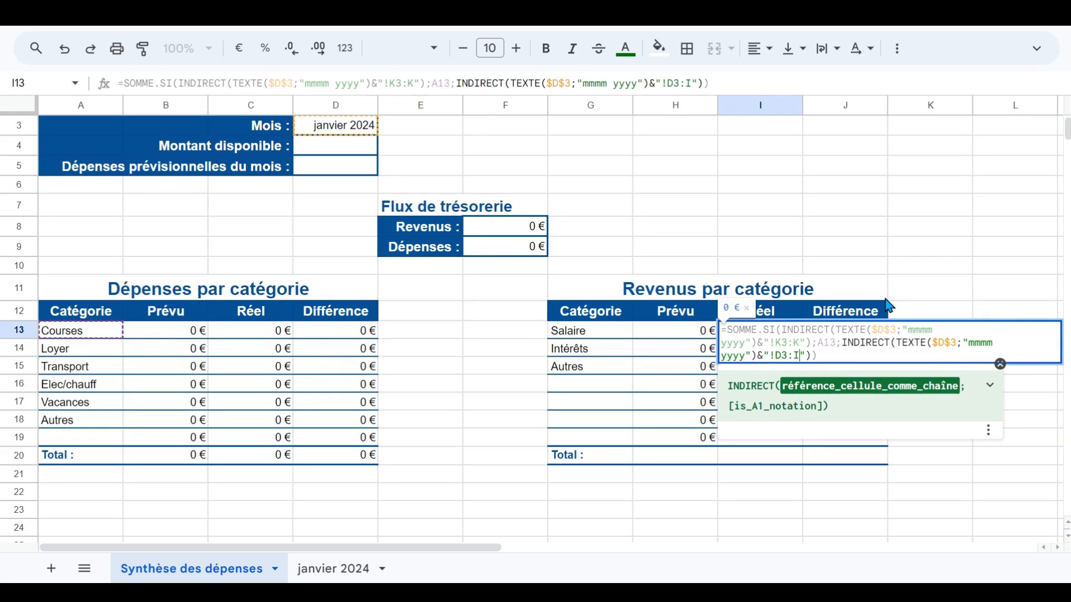
key("shift+Left")
type("I")
Change the criterion in the I13 formula to G13 and commit the formula
key("Up")
key("Right")
key("Right")
key("Right")
key("Right")
key("Right")
key("Right")
key("Right")
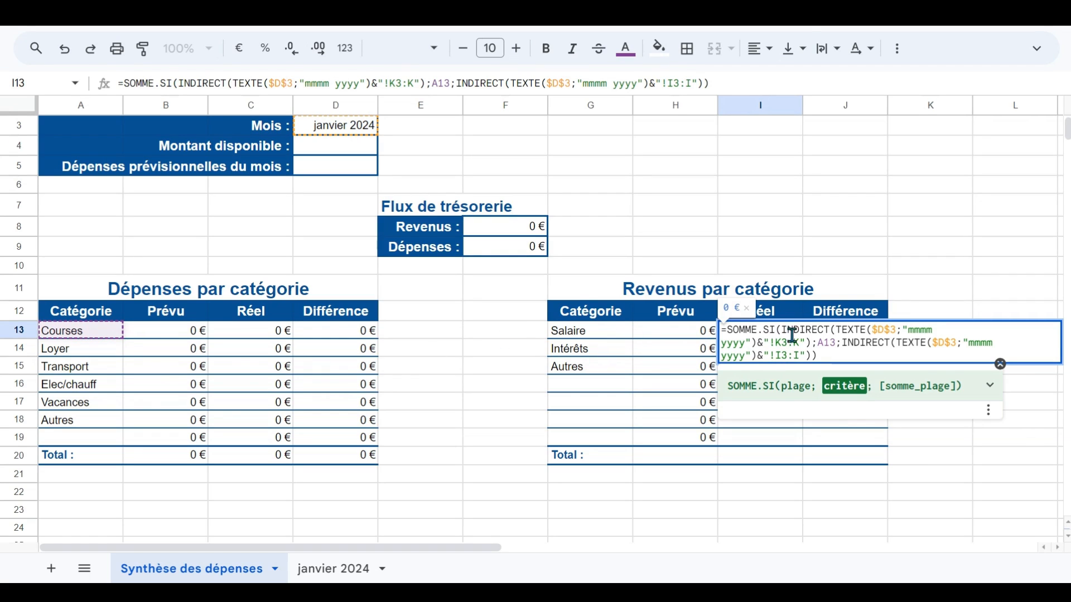
key("BackSpace")
type("G")
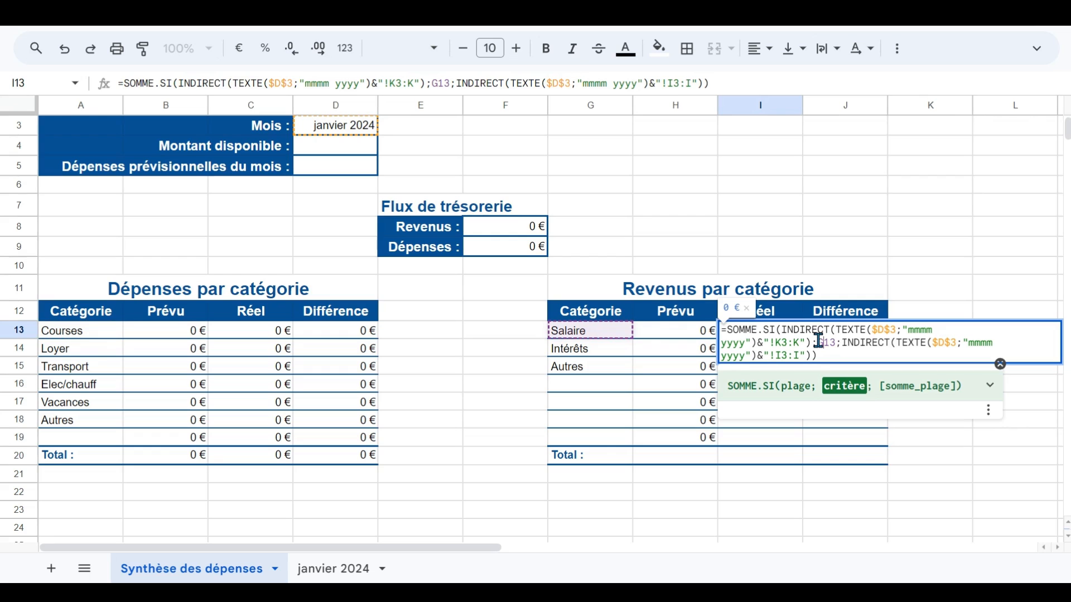
key("Return")
key("Up")
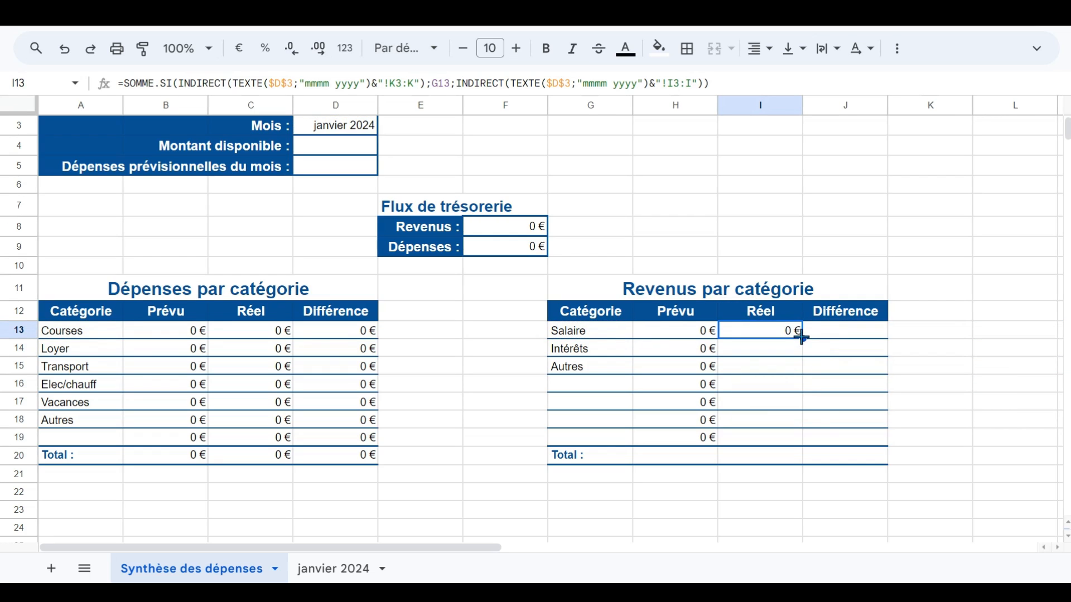
left_click_drag(801, 338, 809, 459)
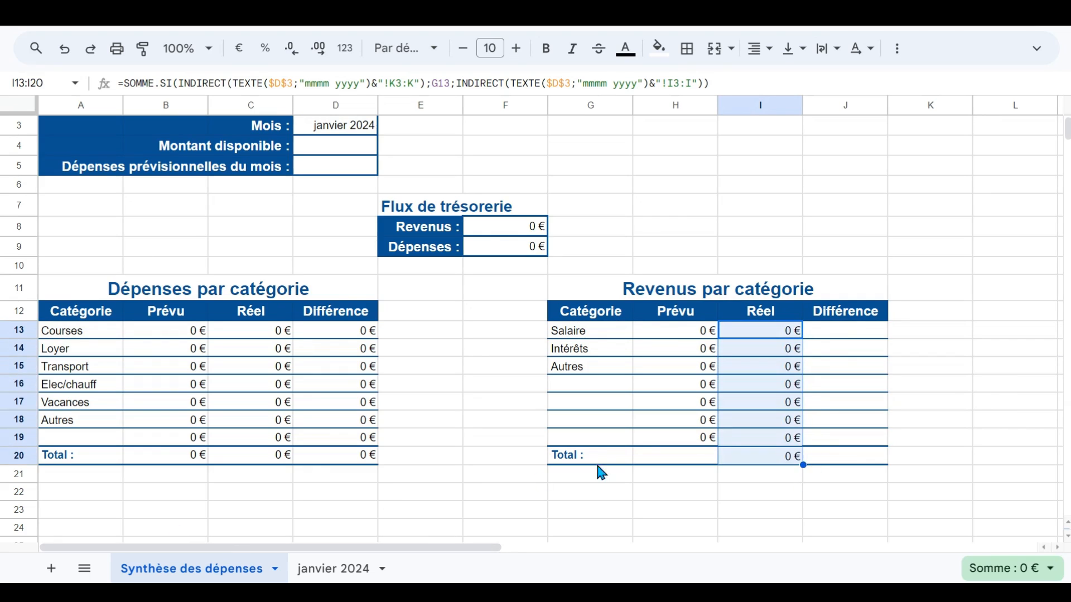
left_click(765, 437)
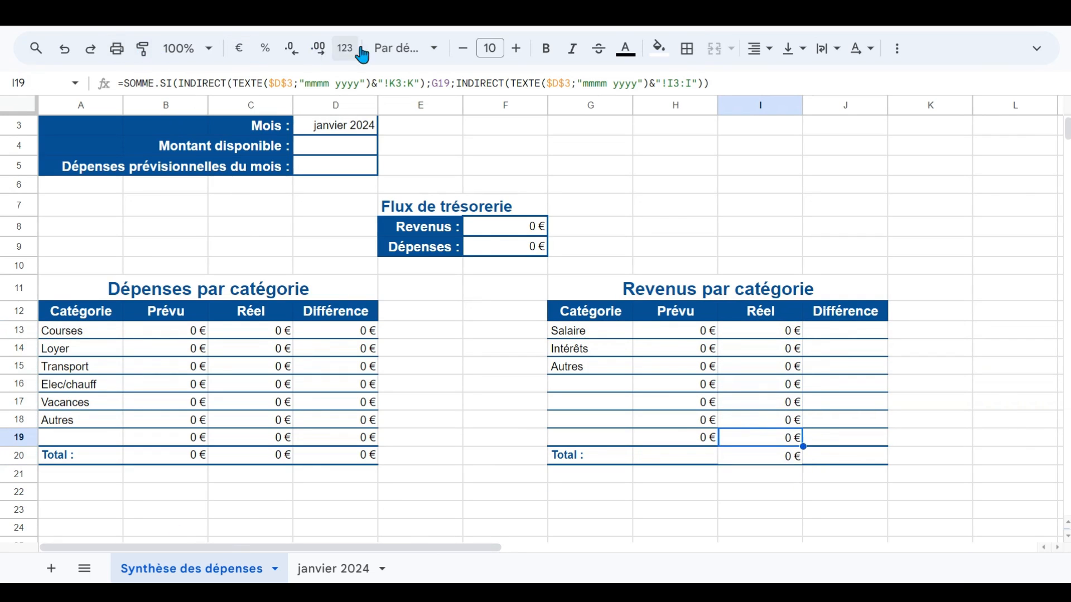
left_click(64, 49)
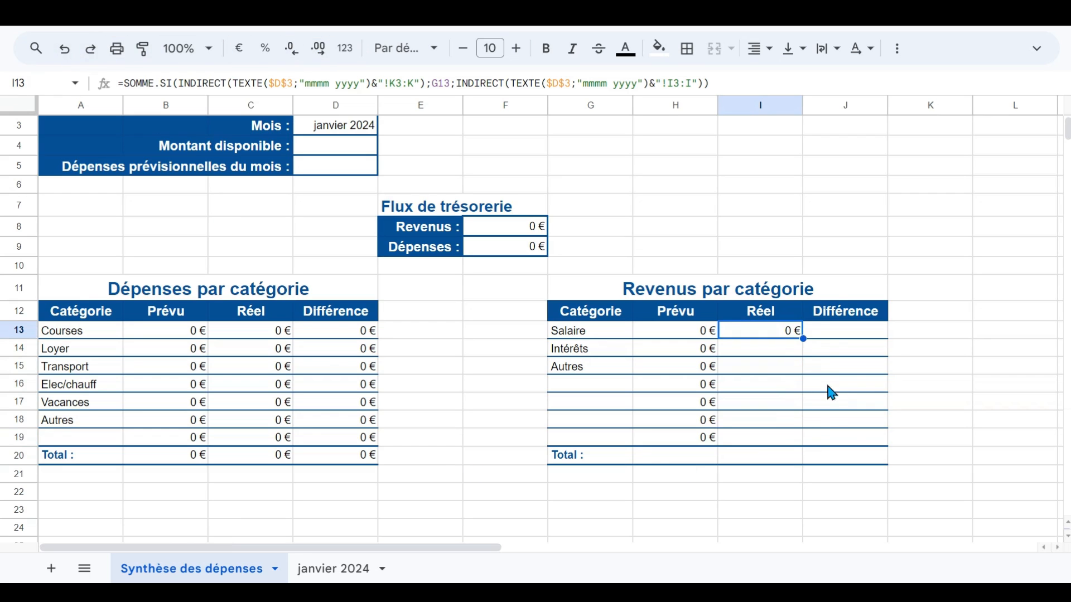
Copy the Réel formula from I13 down to I14:I19 in the Revenus par catégorie table
left_click_drag(803, 339, 801, 445)
Copy the SOMME total formulas from B20:D20 into the Total row of the Revenus par catégorie table at H20:J20
left_click(192, 462)
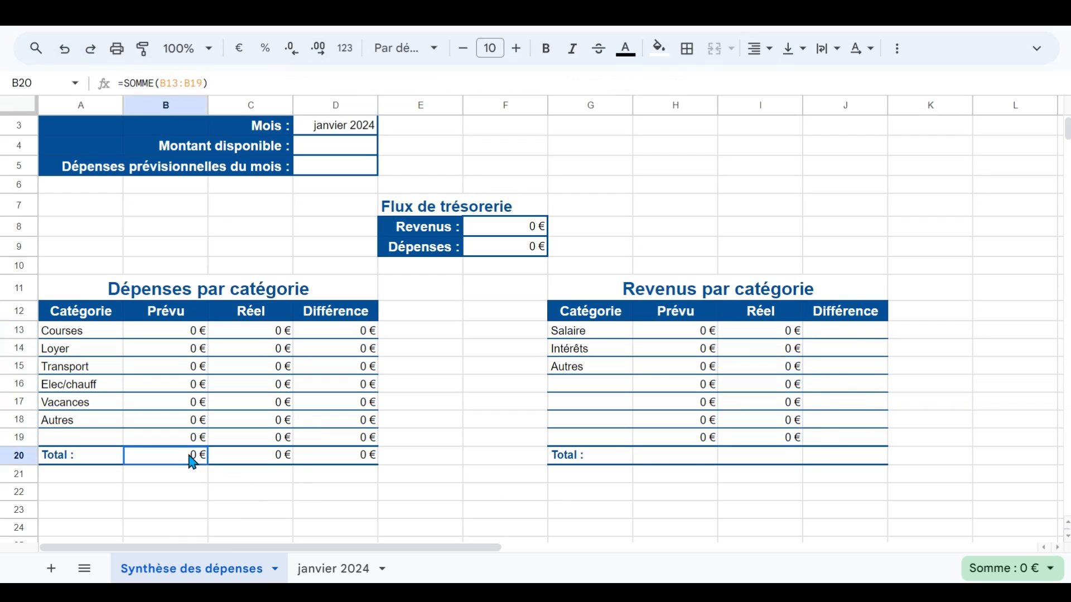
left_click_drag(193, 462, 317, 456)
key("ctrl+c")
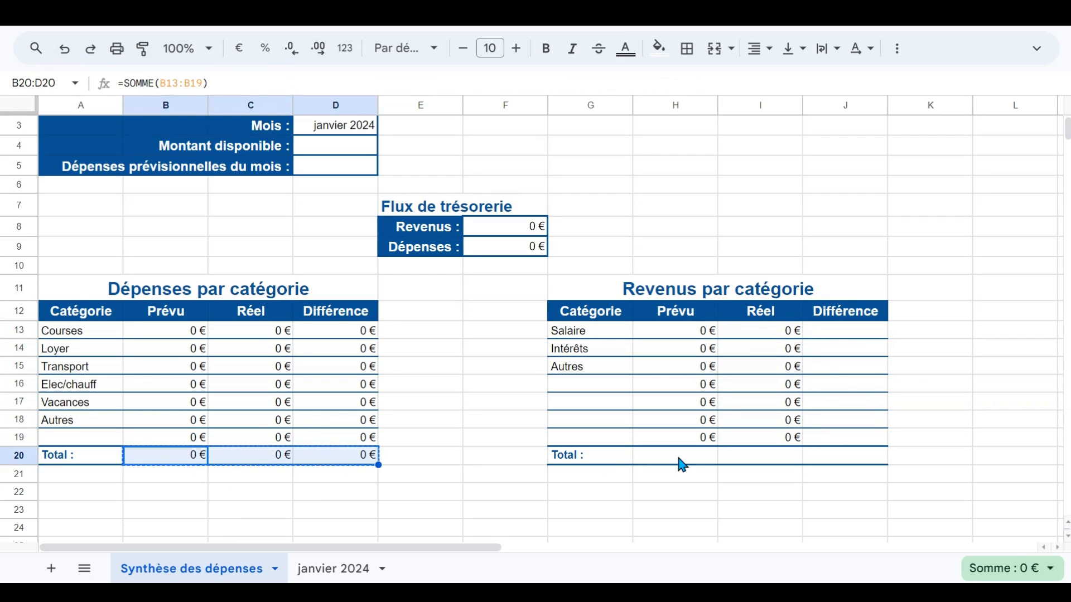
left_click(682, 466)
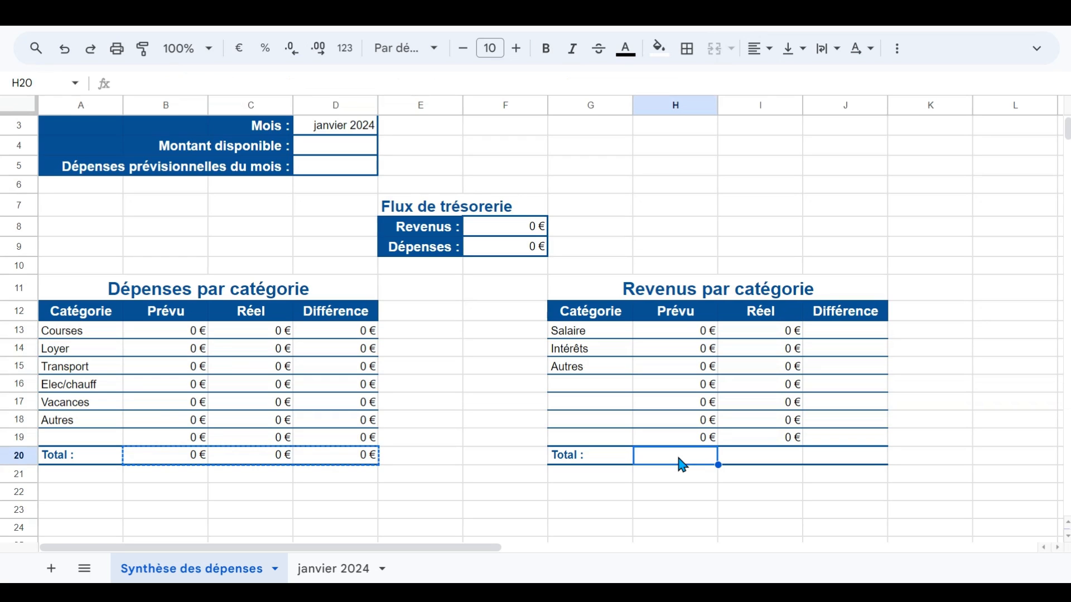
key("ctrl+v")
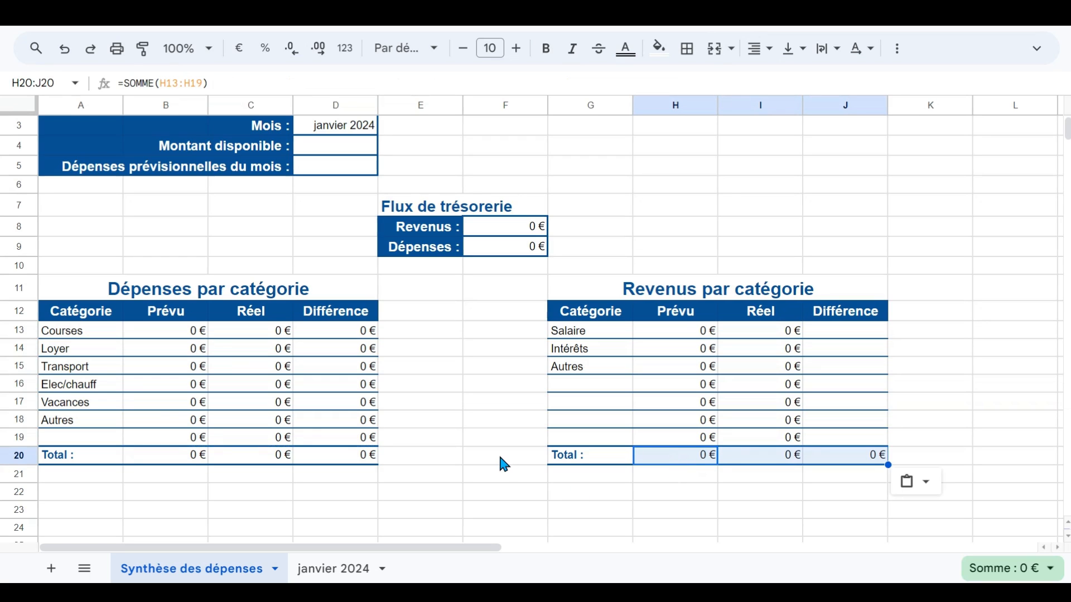
Link the Montant disponible cell D4 to the actual income total with =I20, and dismiss the autofill suggestion
scroll(500, 457, "up", 2)
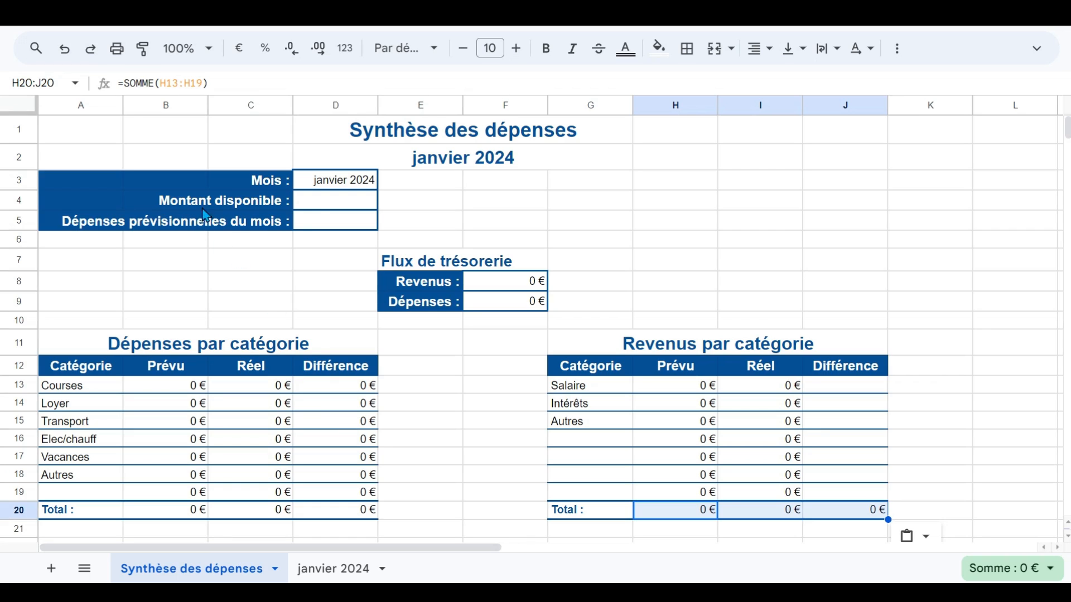
left_click(345, 207)
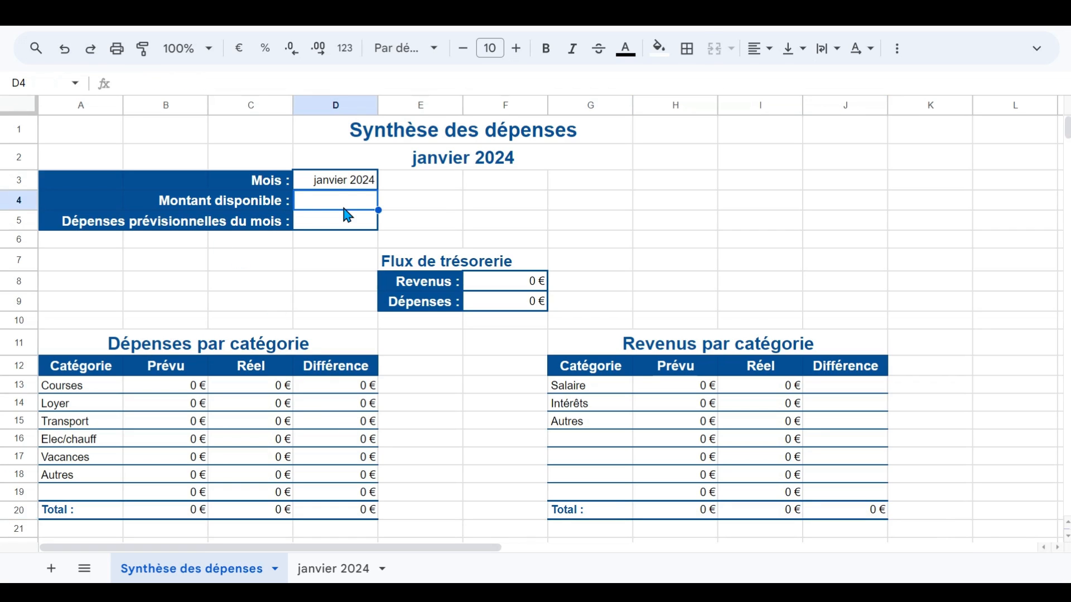
type("=")
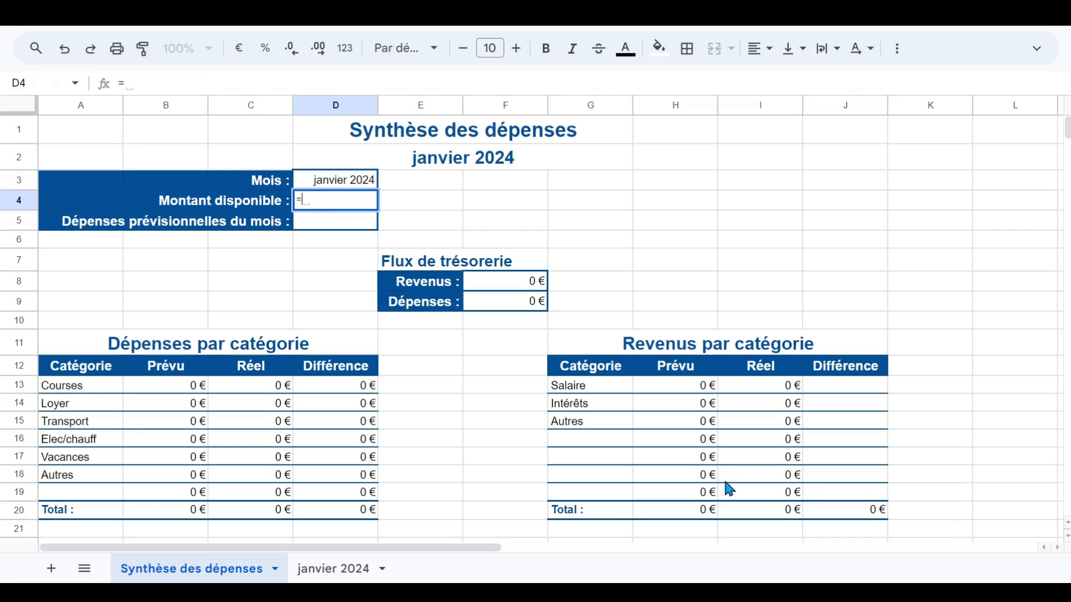
left_click(776, 521)
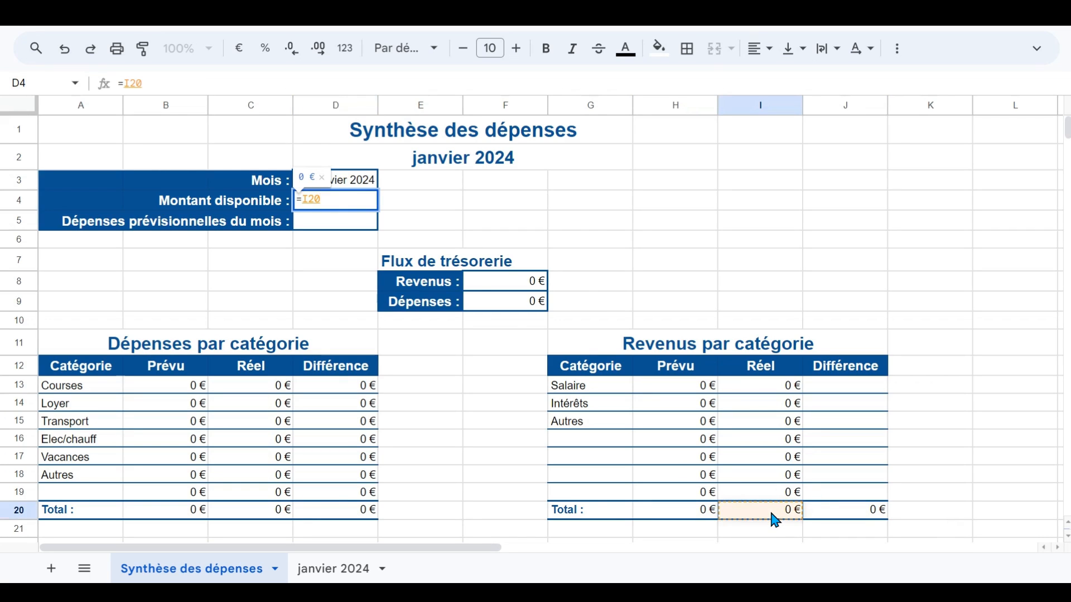
key("Return")
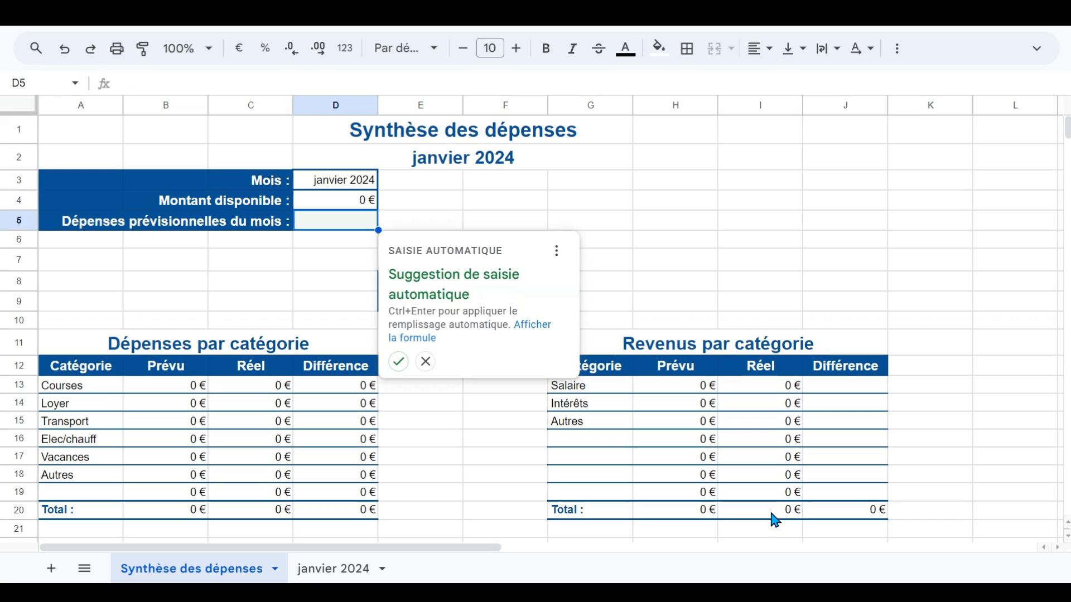
key("Escape")
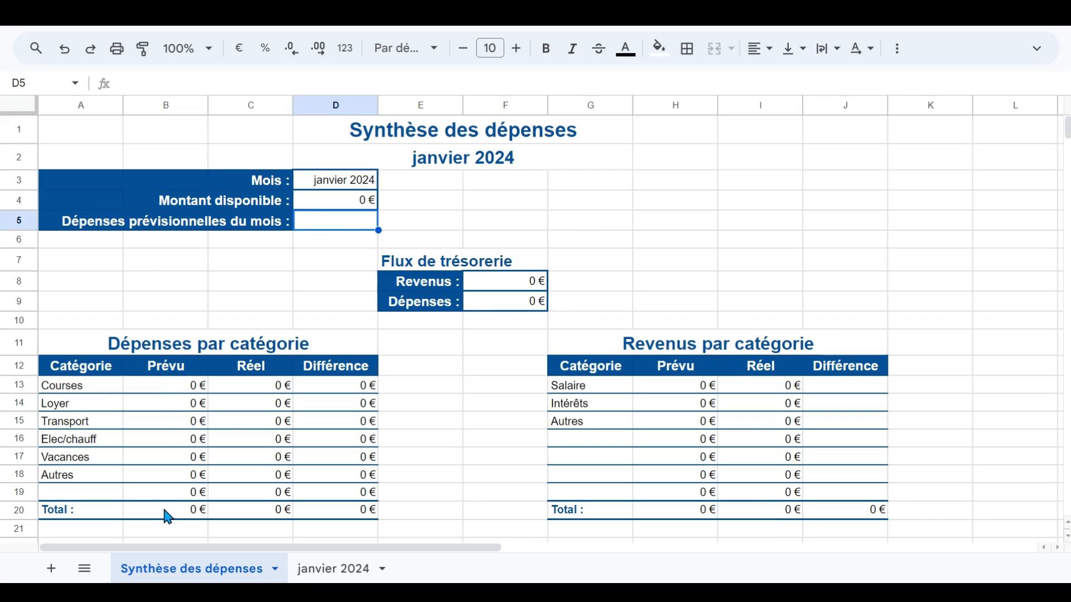
Link the Dépenses prévisionnelles du mois cell D5 to the planned expense total with =B20
type("=")
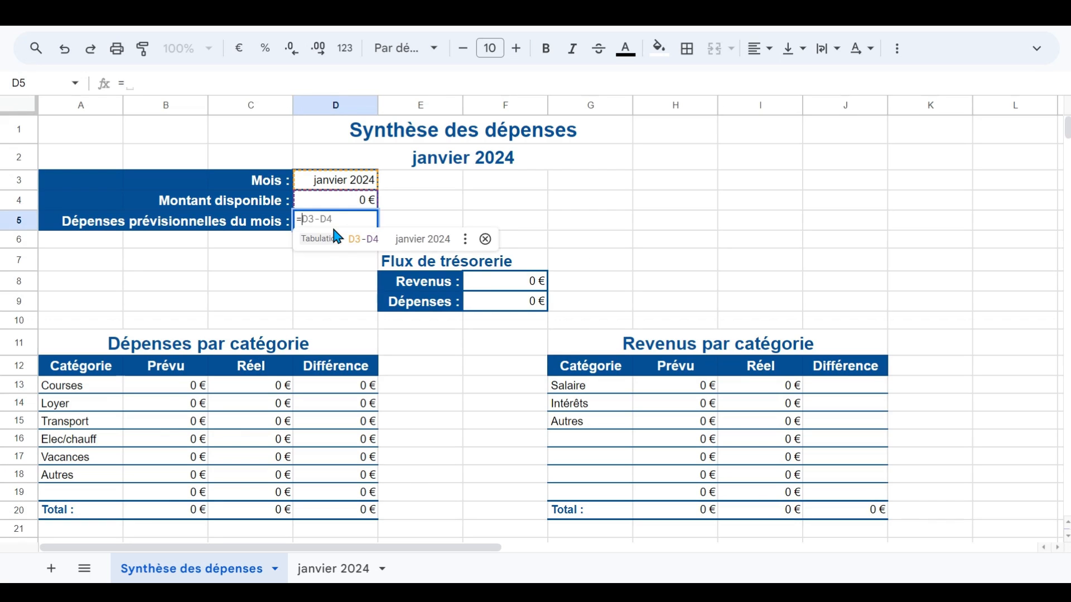
left_click(188, 512)
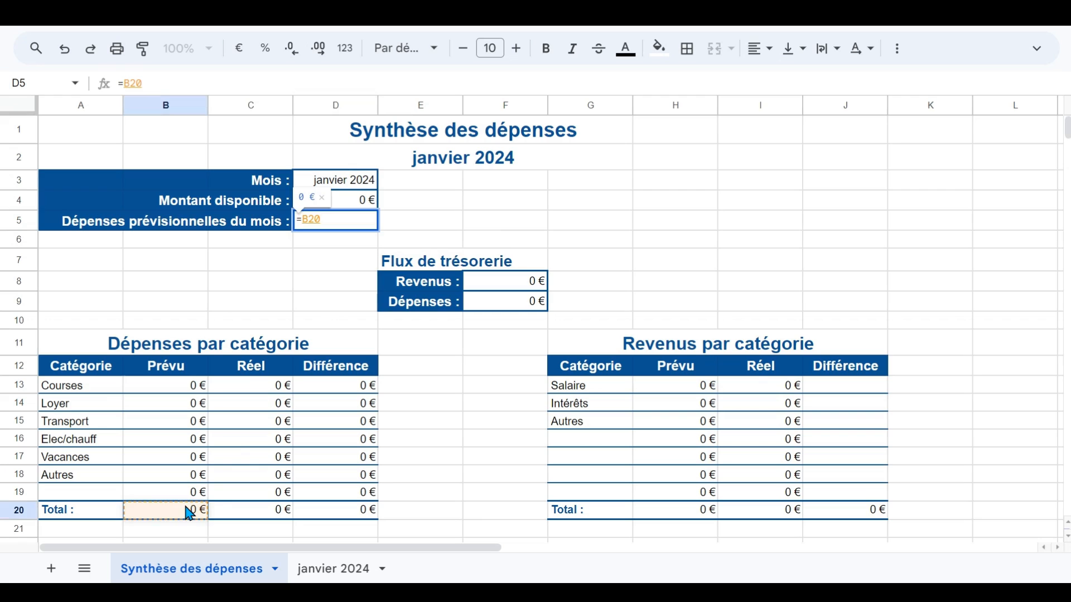
key("Return")
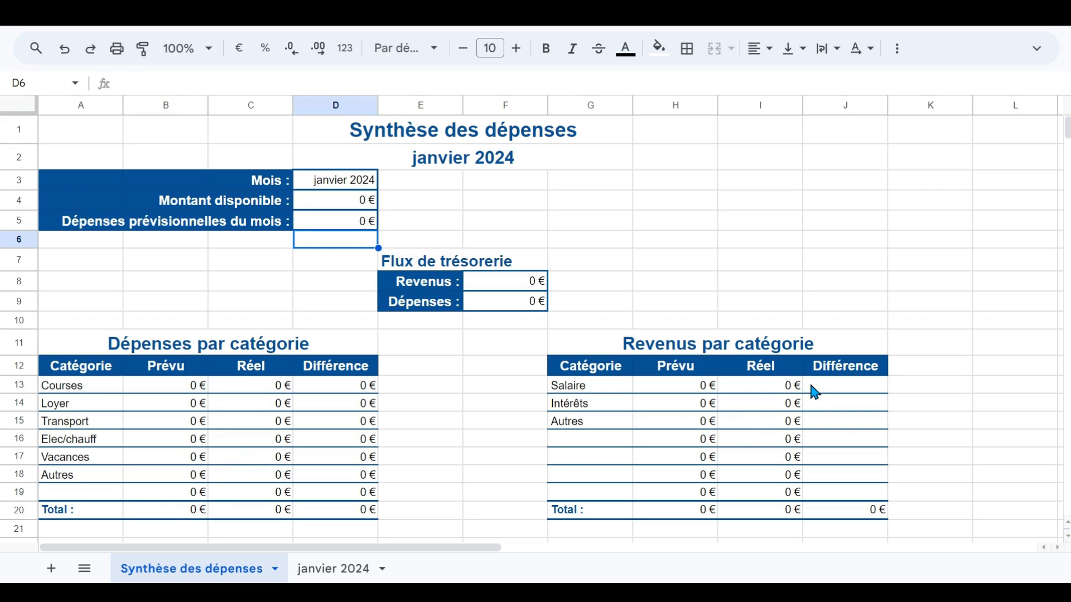
Enter the Différence formula =I13-H13 for Salaire in J13 of the Revenus par catégorie table
left_click(820, 390)
type("=I13")
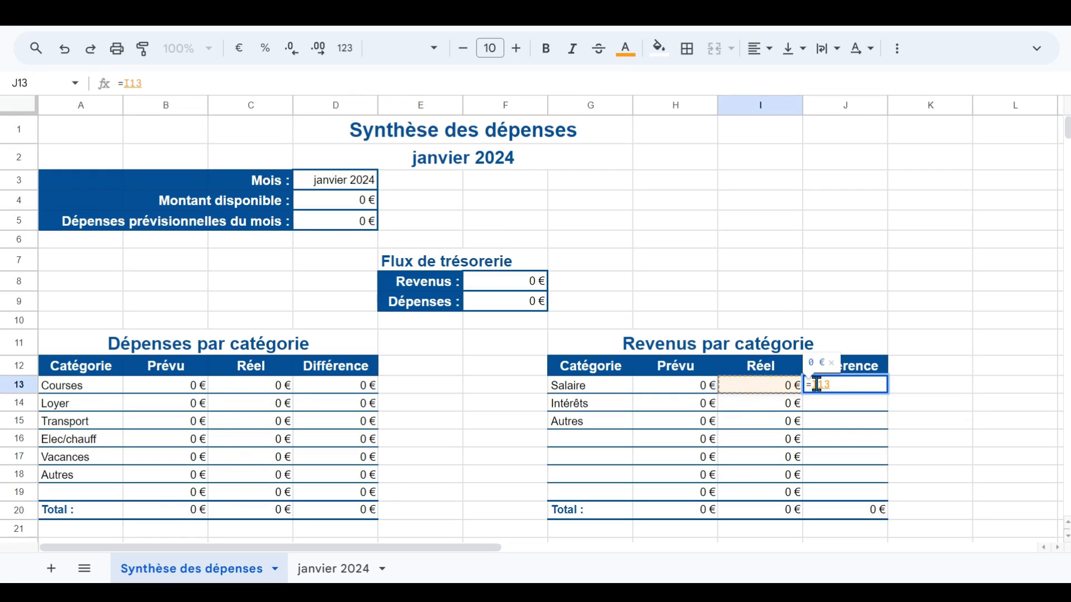
type("-H13")
key("Return")
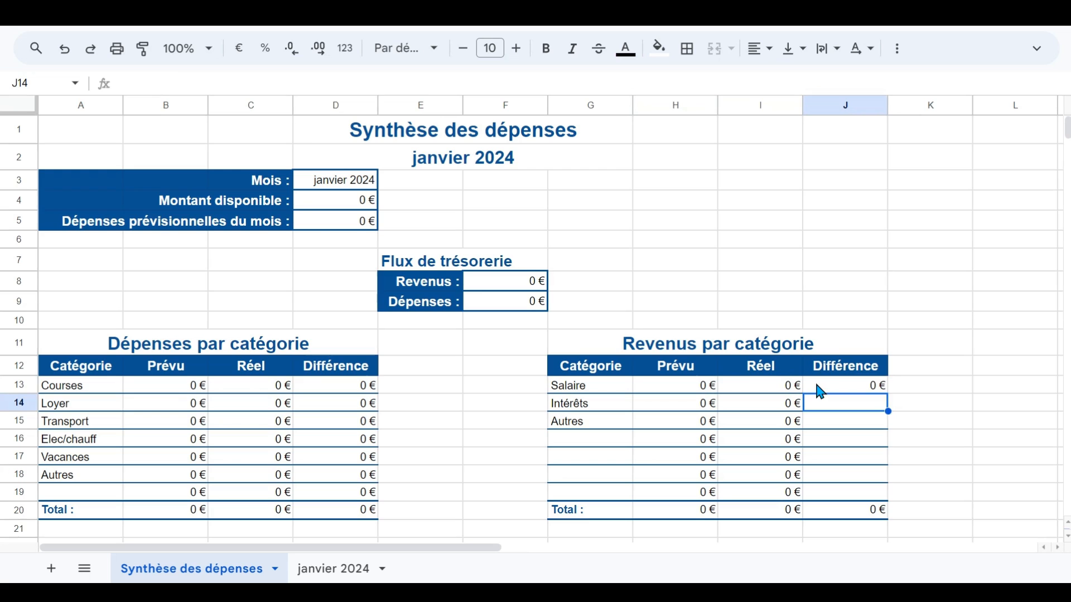
Copy the Différence formula from J13 down to J14:J19 in the Revenus par catégorie table
left_click(821, 392)
left_click(759, 386)
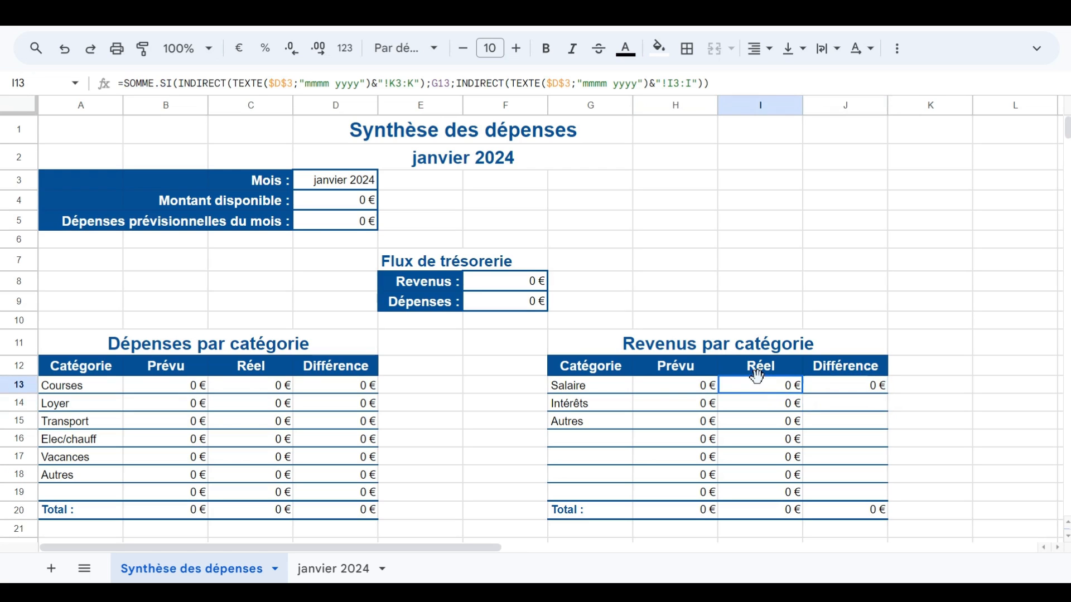
left_click(839, 390)
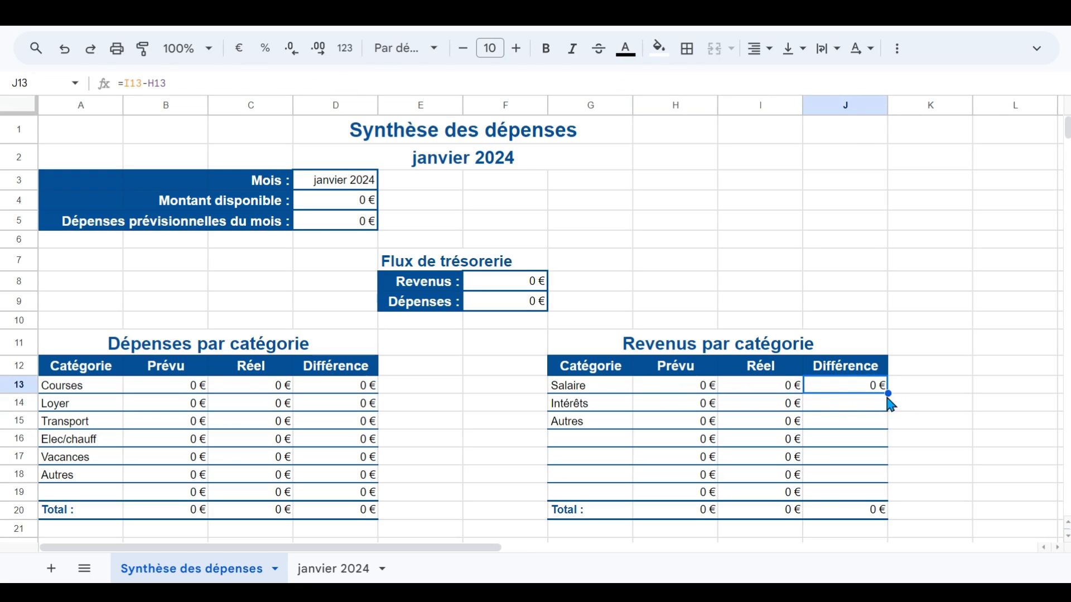
left_click_drag(888, 393, 888, 495)
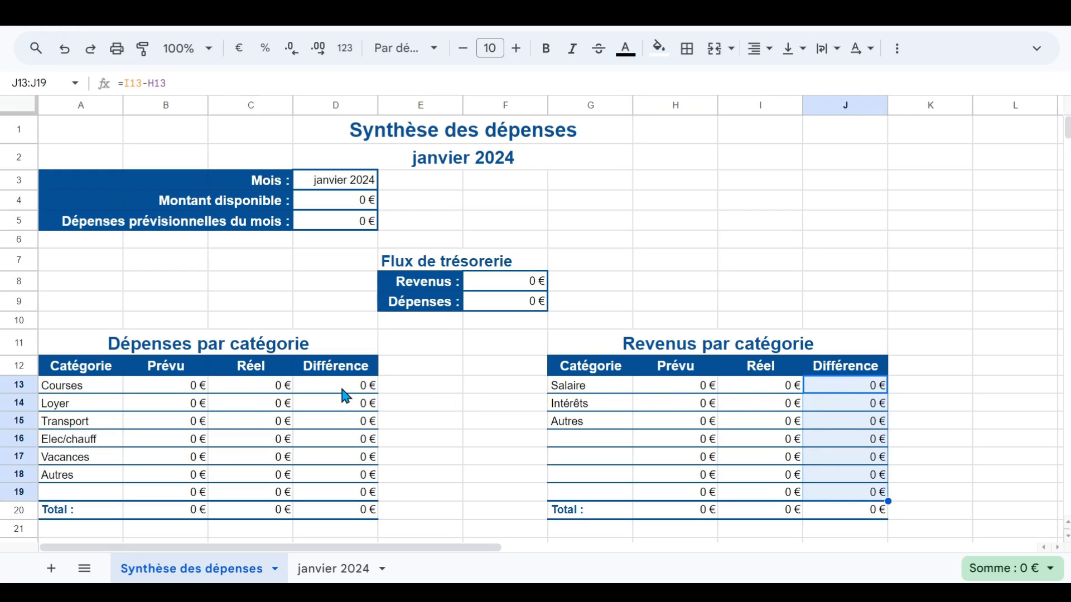
left_click(404, 533)
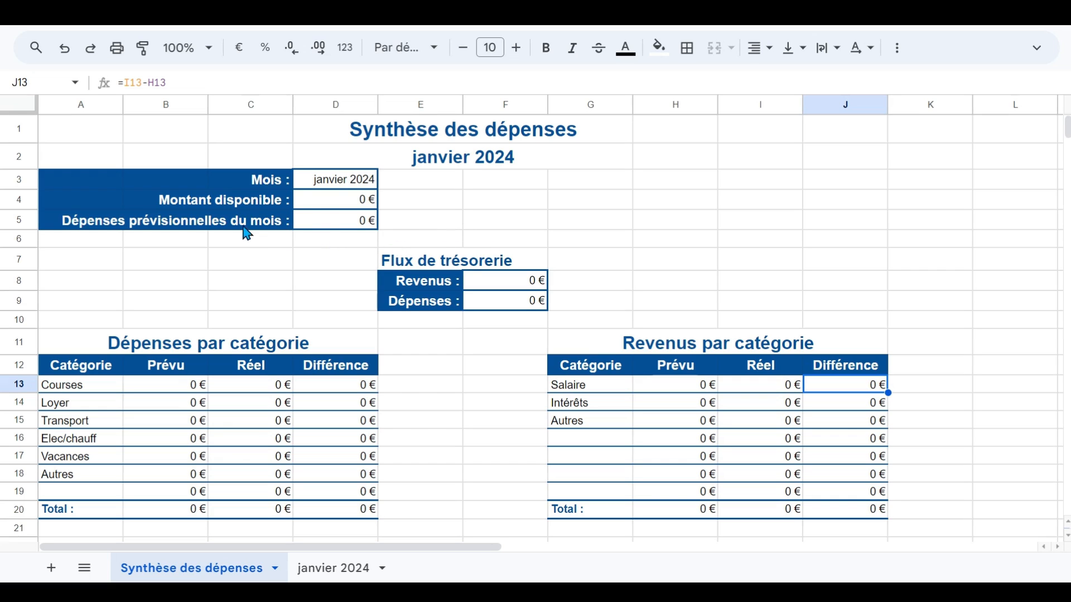
Add a data validation rule to the Dépenses prévisionnelles cell D5 with the criterion Inférieur ou égal à
left_click(342, 207)
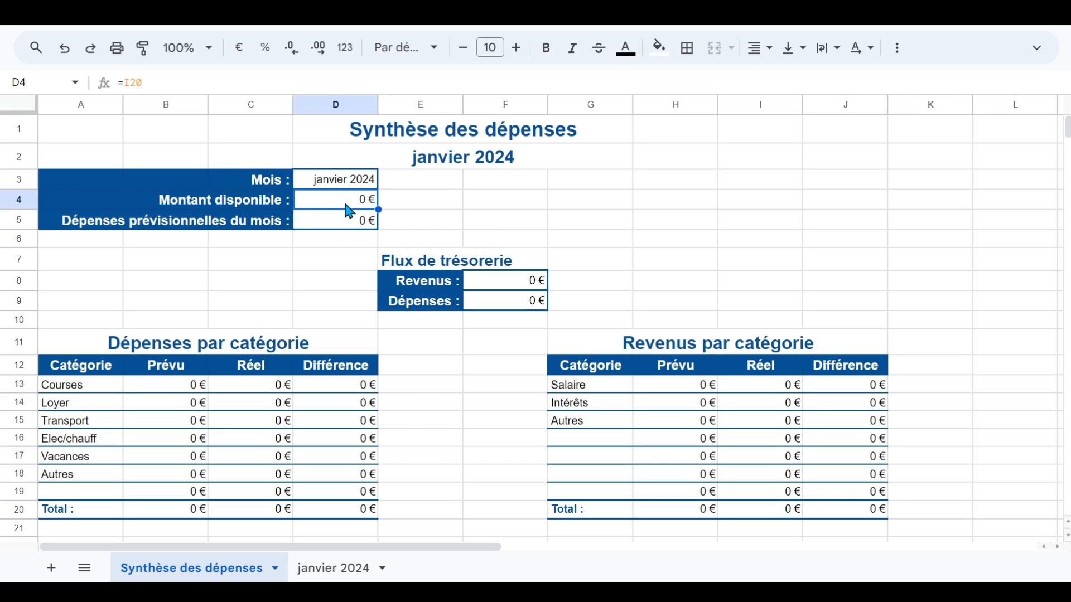
left_click(345, 227)
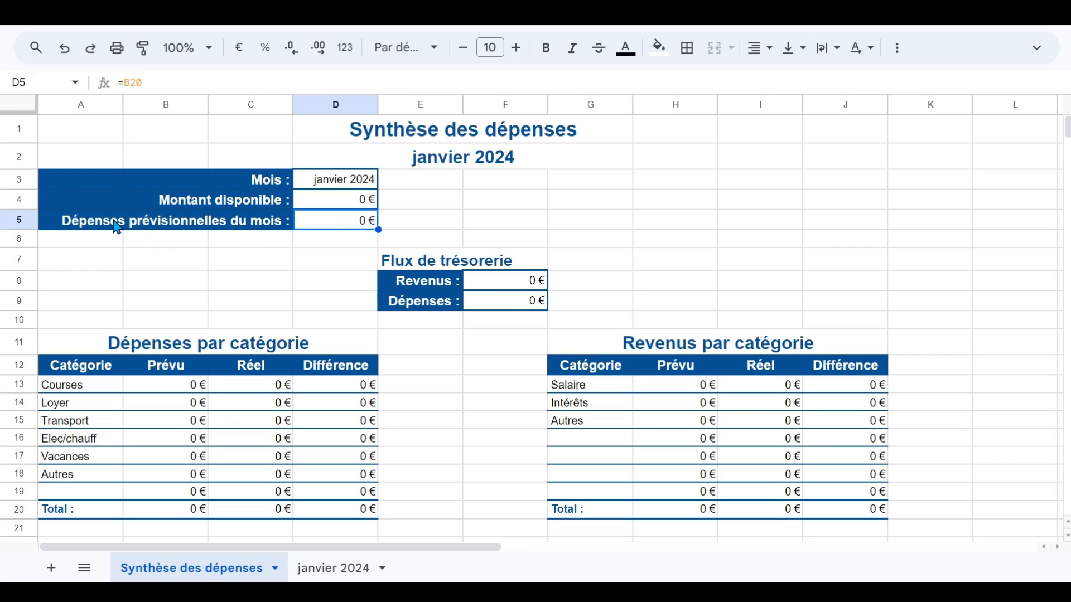
left_click(334, 199)
left_click(332, 223)
left_click(1031, 53)
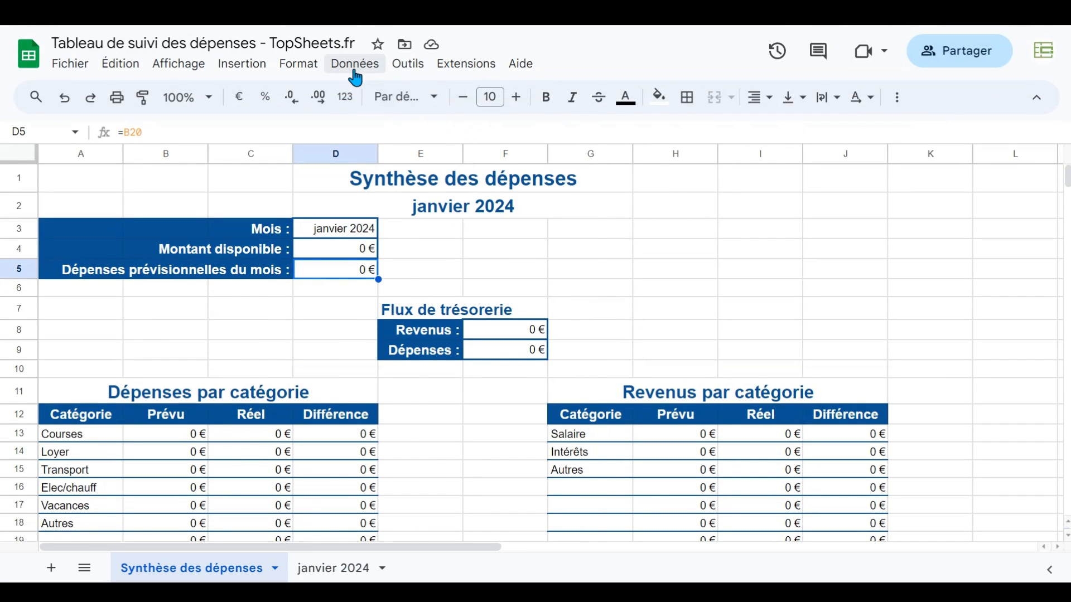
left_click(355, 69)
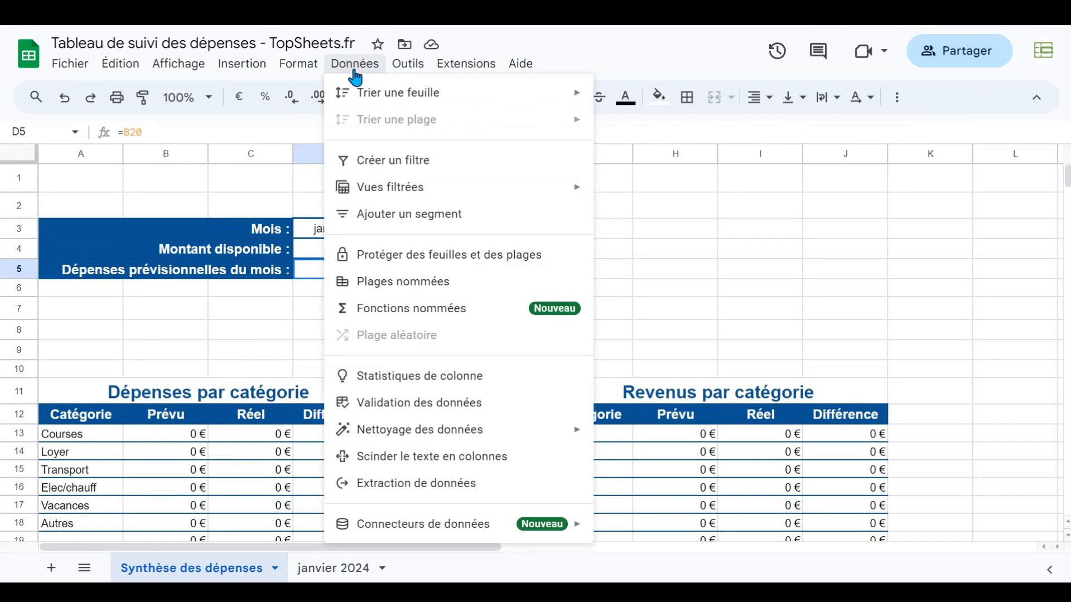
left_click(399, 410)
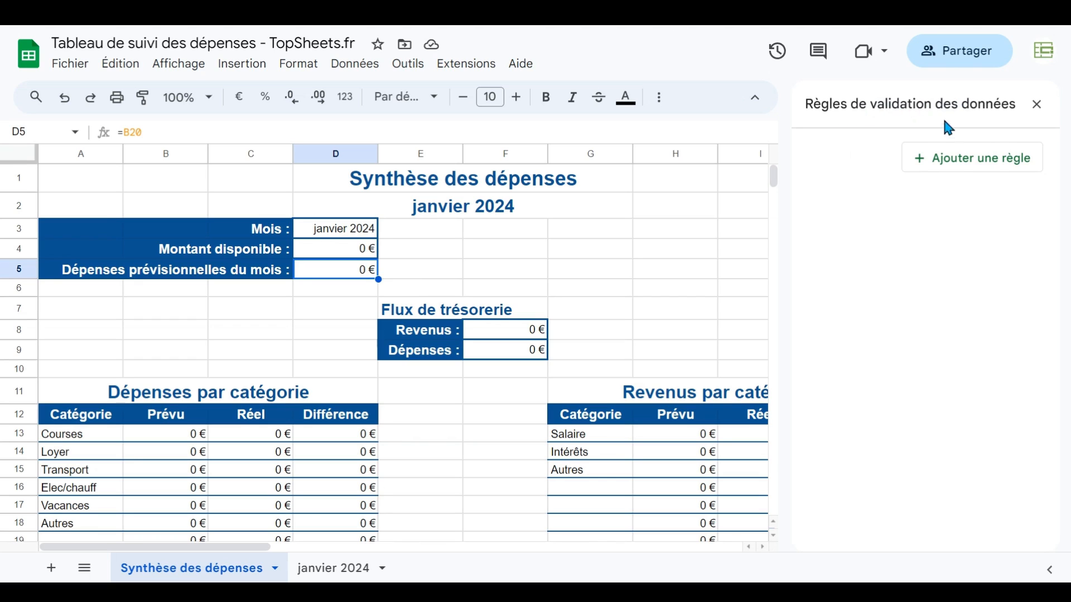
left_click(978, 161)
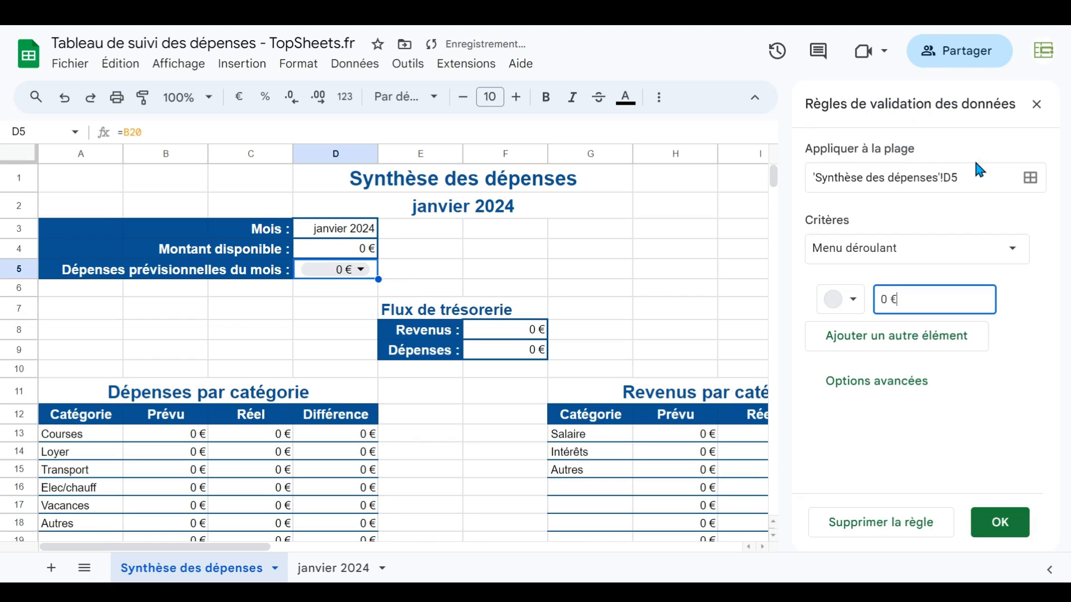
left_click(983, 261)
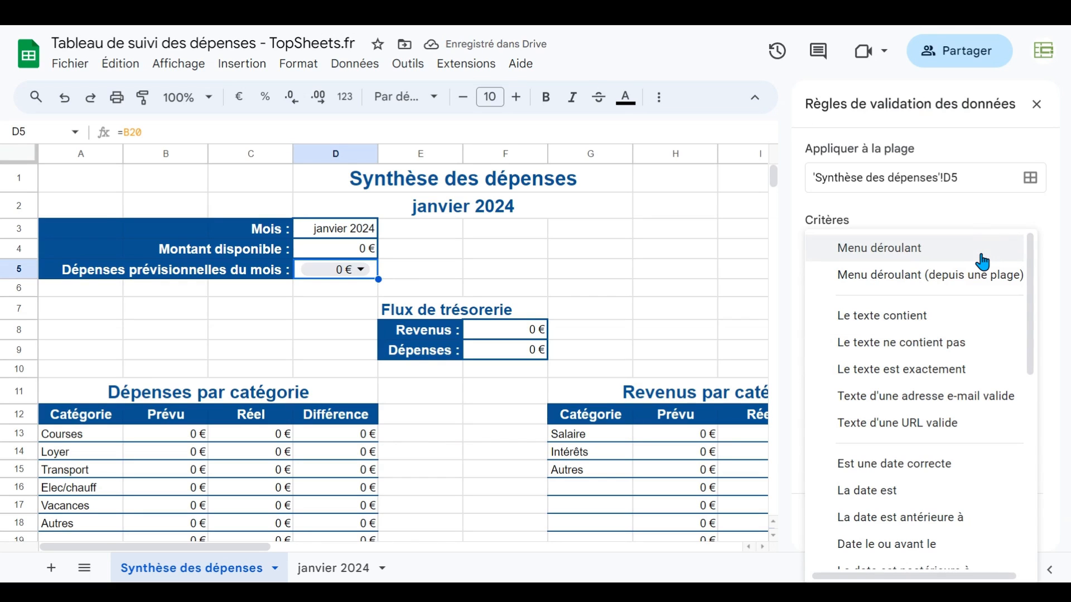
scroll(898, 369, "down", 5)
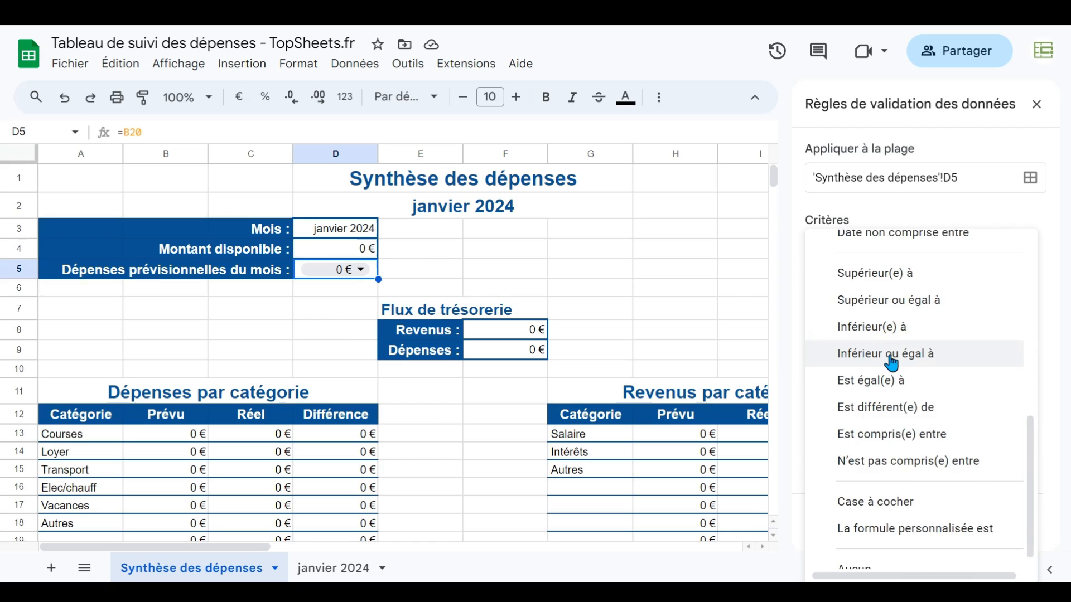
left_click(891, 363)
Set the comparison value of the D5 validation rule to =D4, keep the warning option, and save the rule
left_click(858, 299)
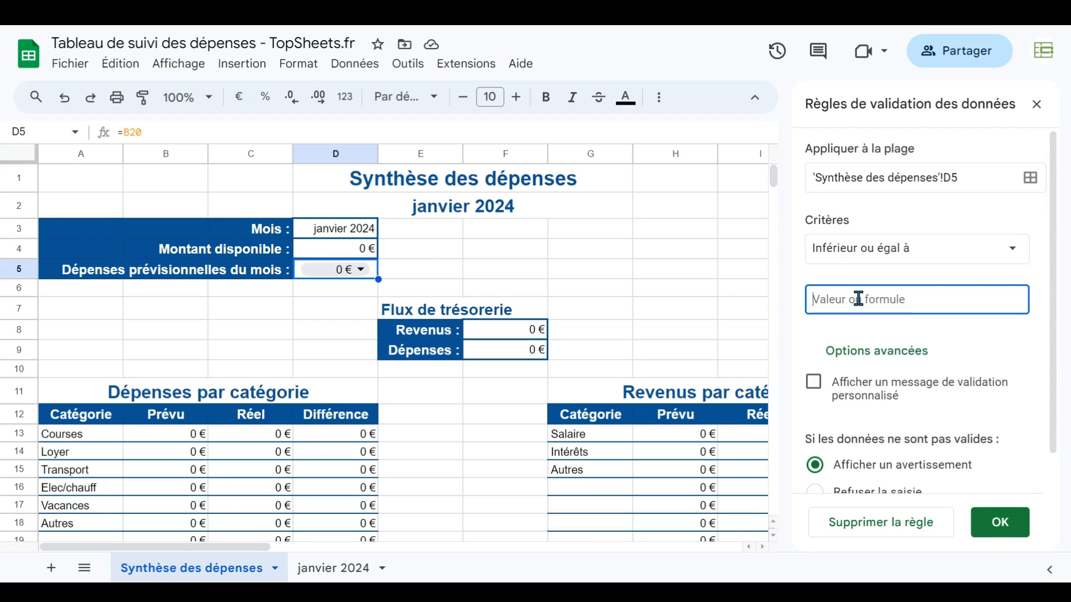
type("=")
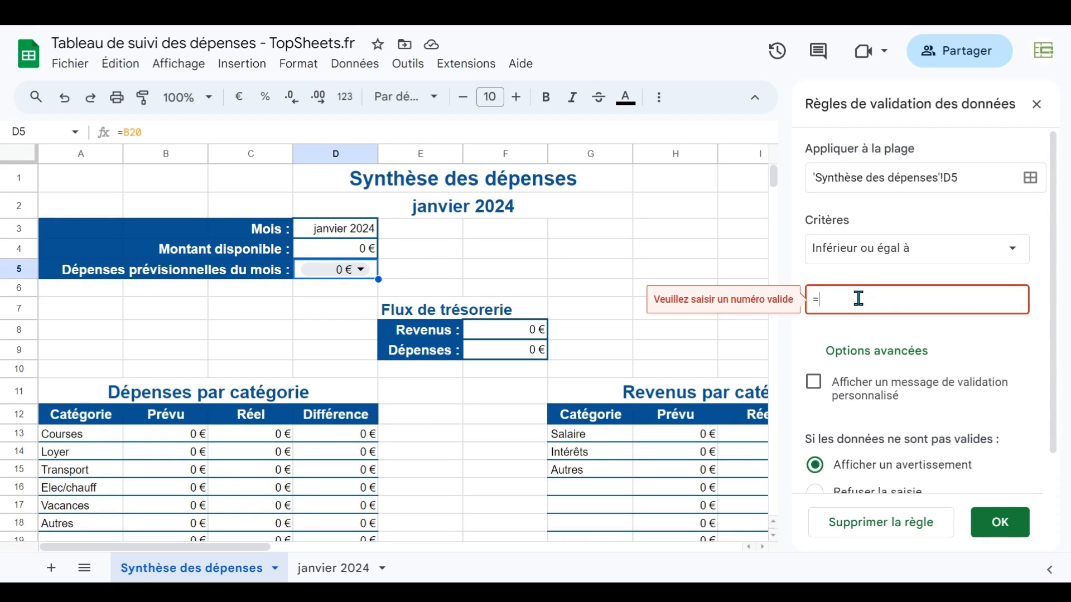
type("D4")
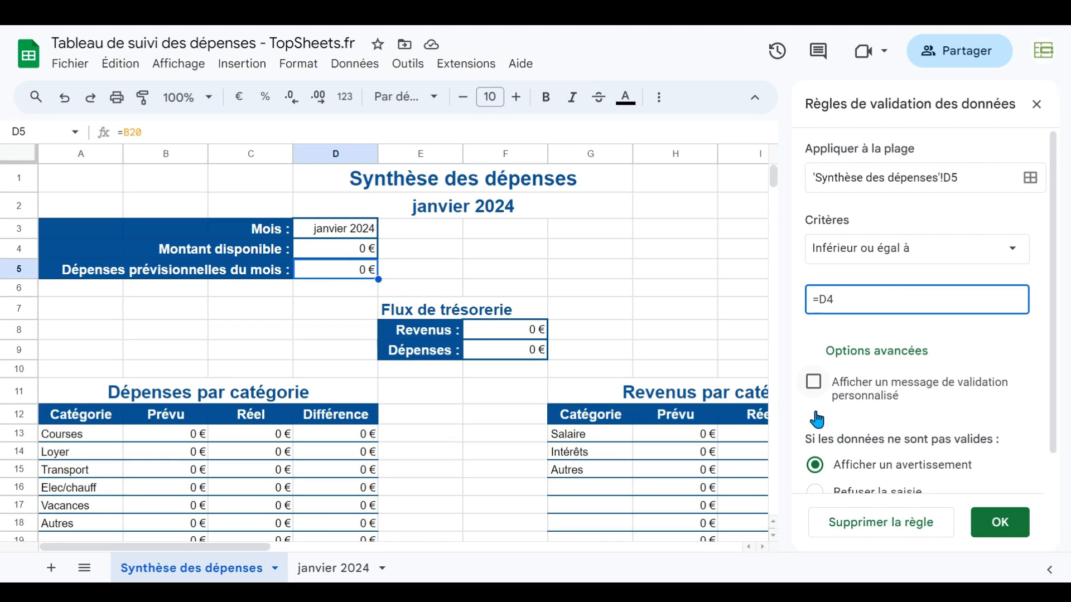
scroll(818, 415, "down", 1)
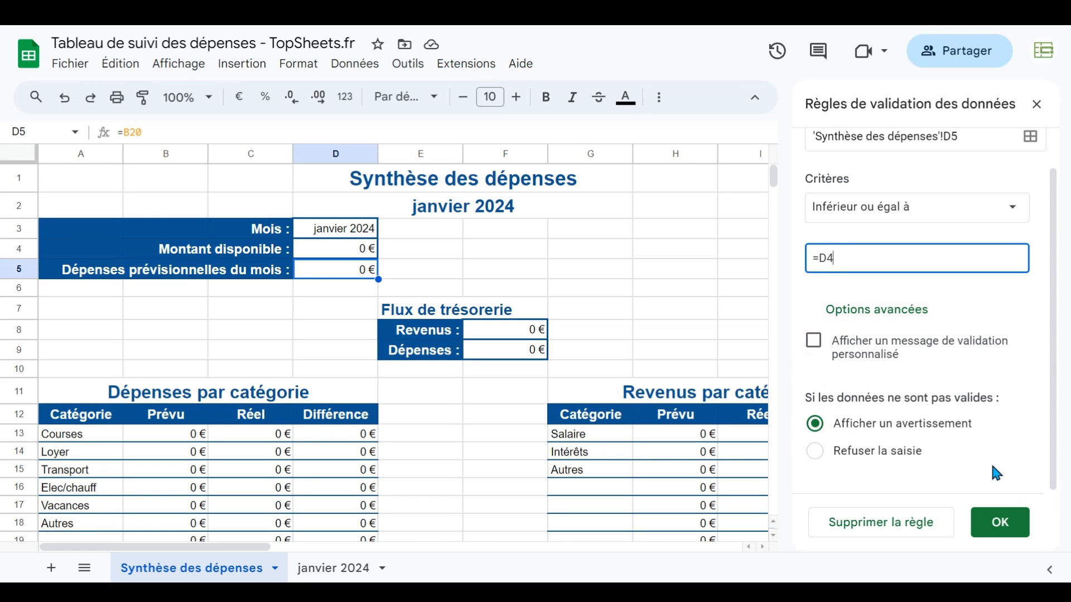
left_click(1014, 536)
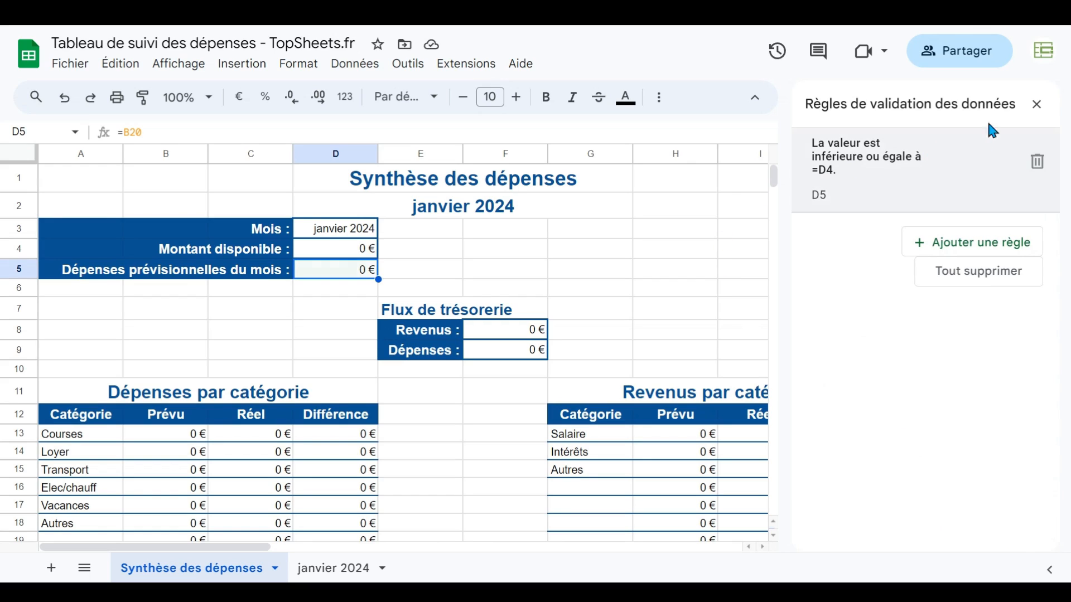
left_click(1038, 104)
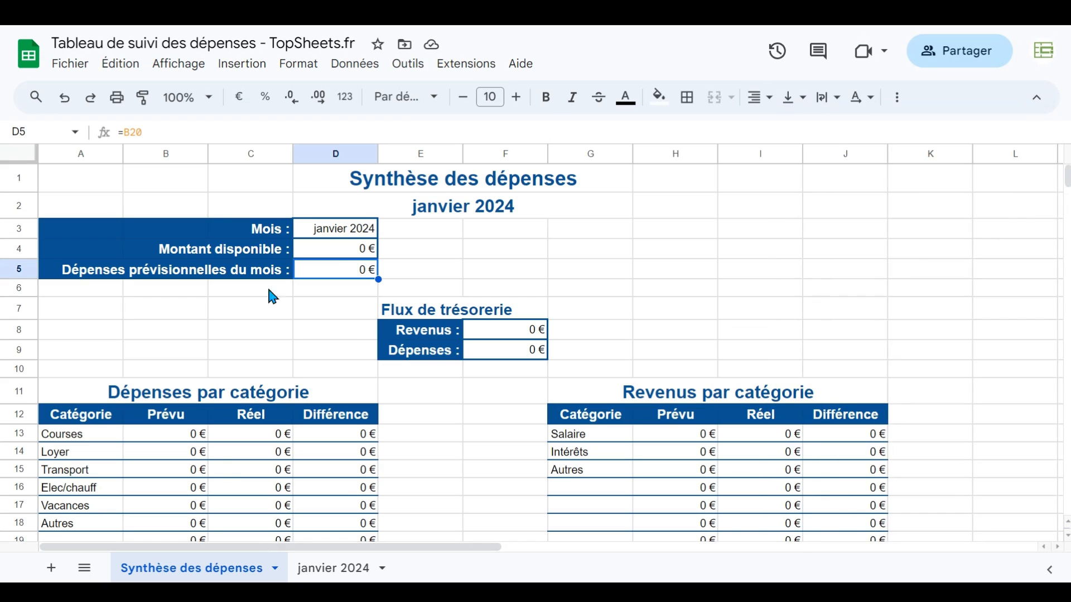
Review the Réel formulas in both category tables and the income category names in G13:G15
left_click(249, 438)
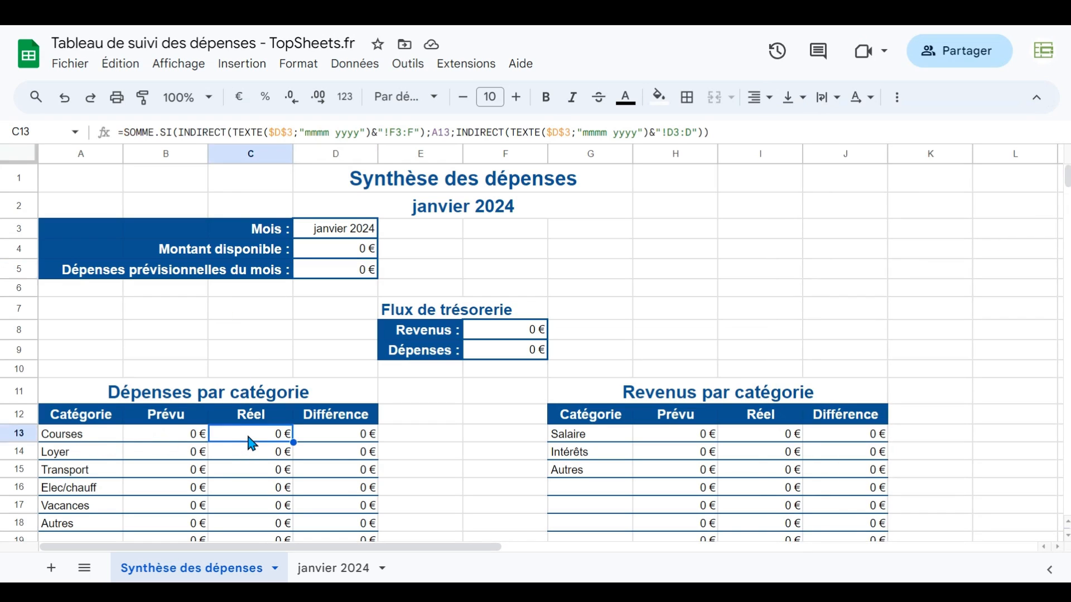
left_click(252, 460)
left_click(252, 483)
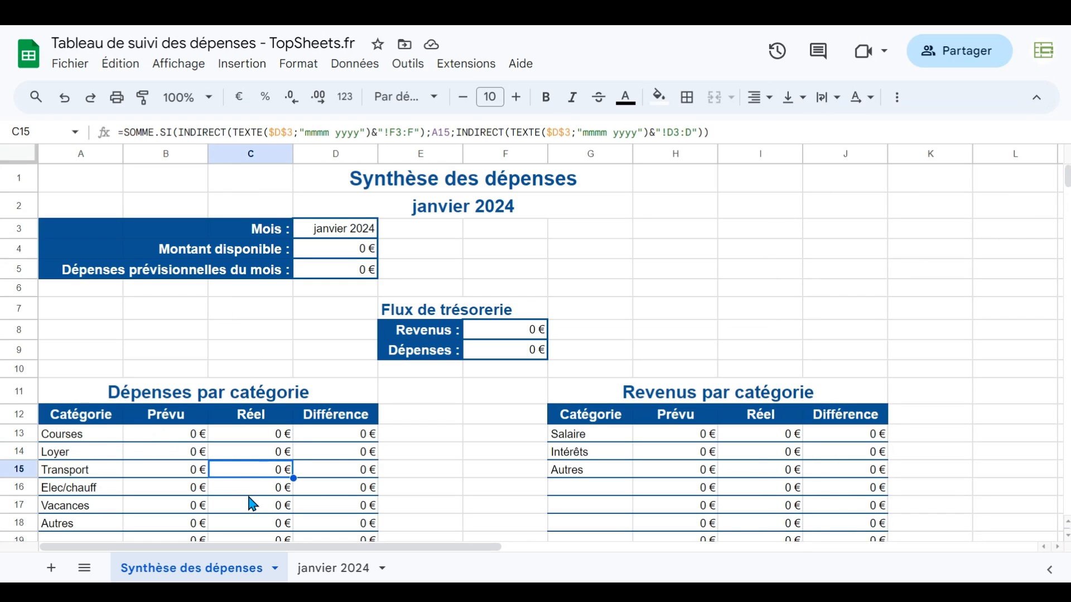
left_click(249, 495)
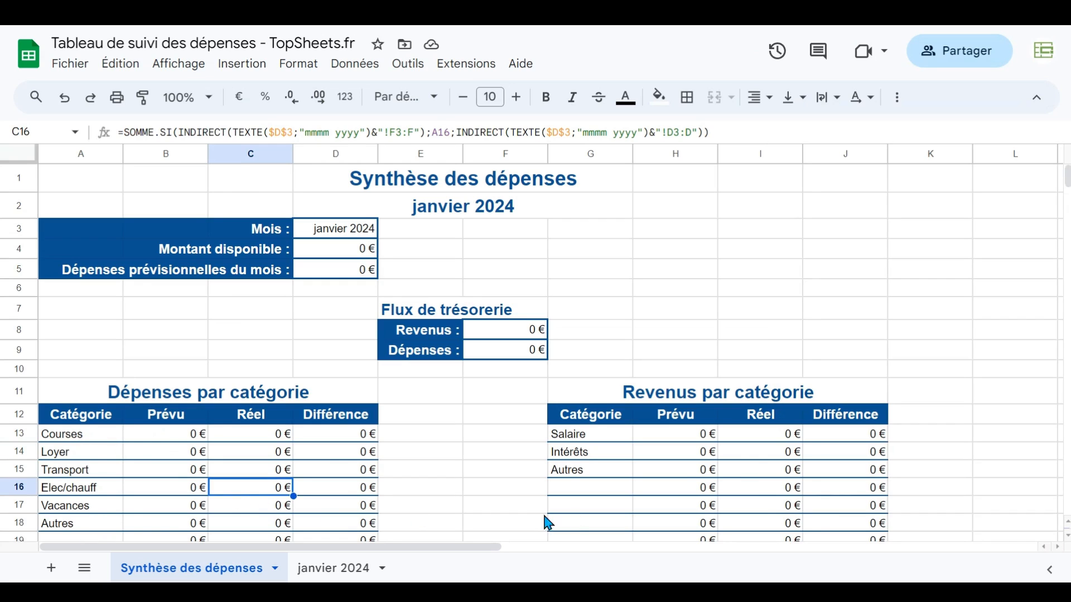
left_click_drag(766, 438, 771, 496)
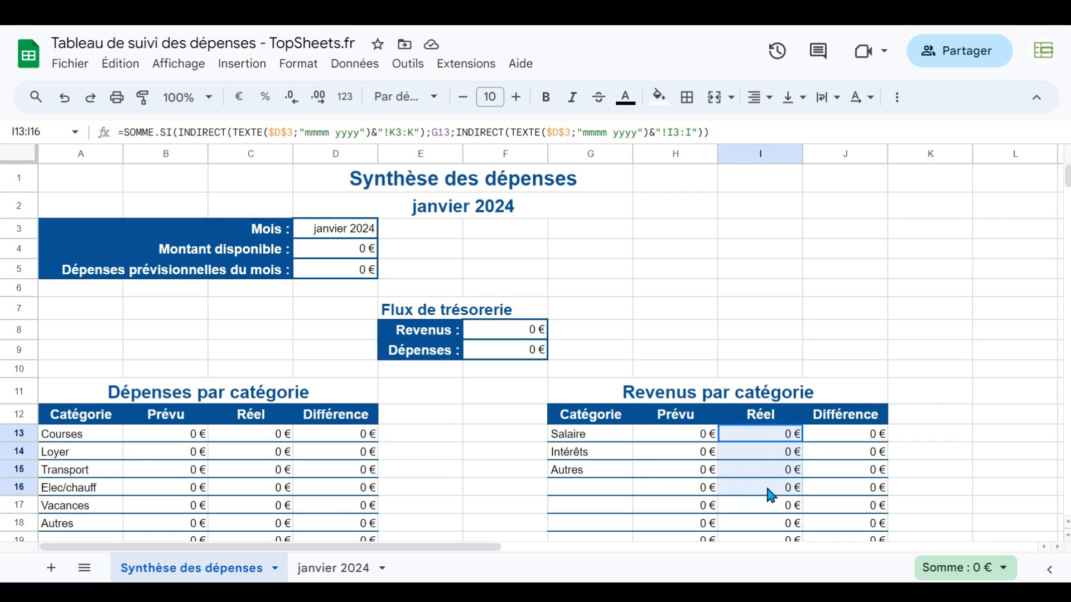
left_click_drag(577, 438, 578, 478)
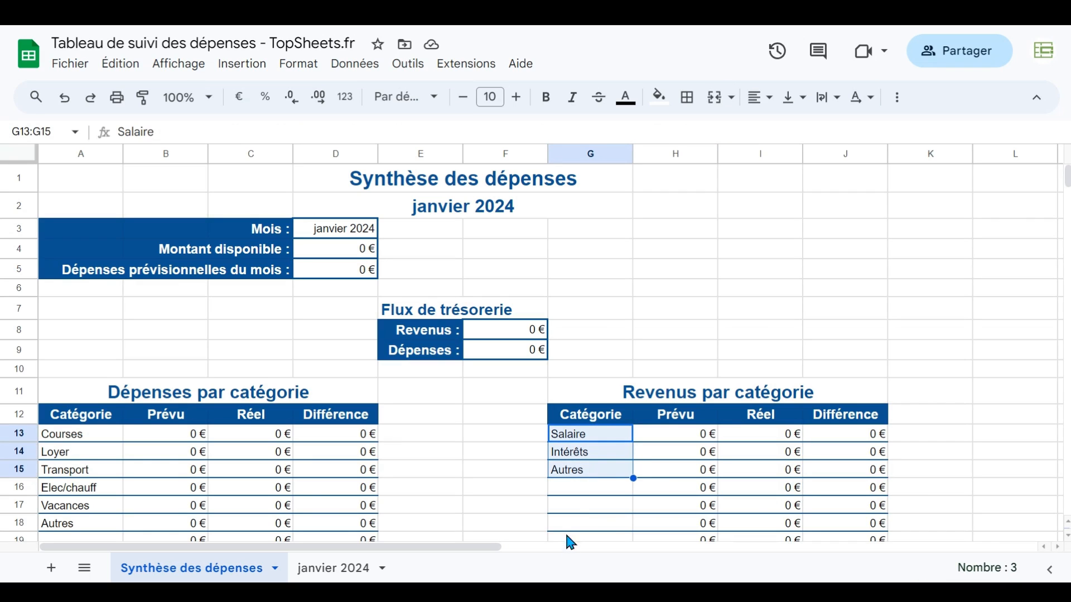
Examine the Dépenses Catégorie cells F3:F14 on the janvier 2024 sheet and the expense categories in A13:A18 of Synthèse des dépenses
left_click(349, 574)
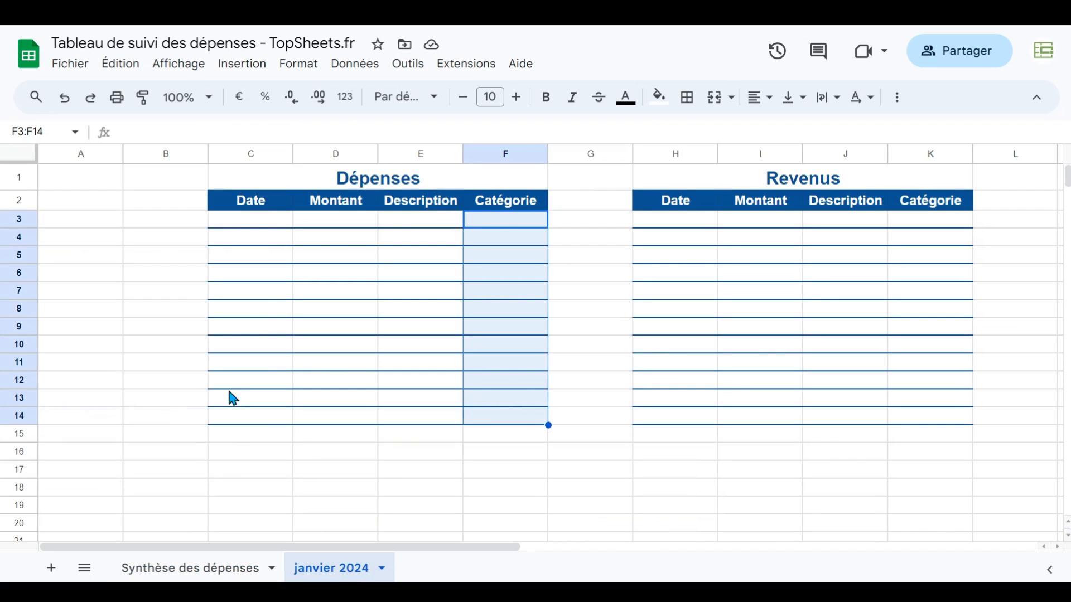
left_click(554, 258)
left_click_drag(521, 222, 529, 422)
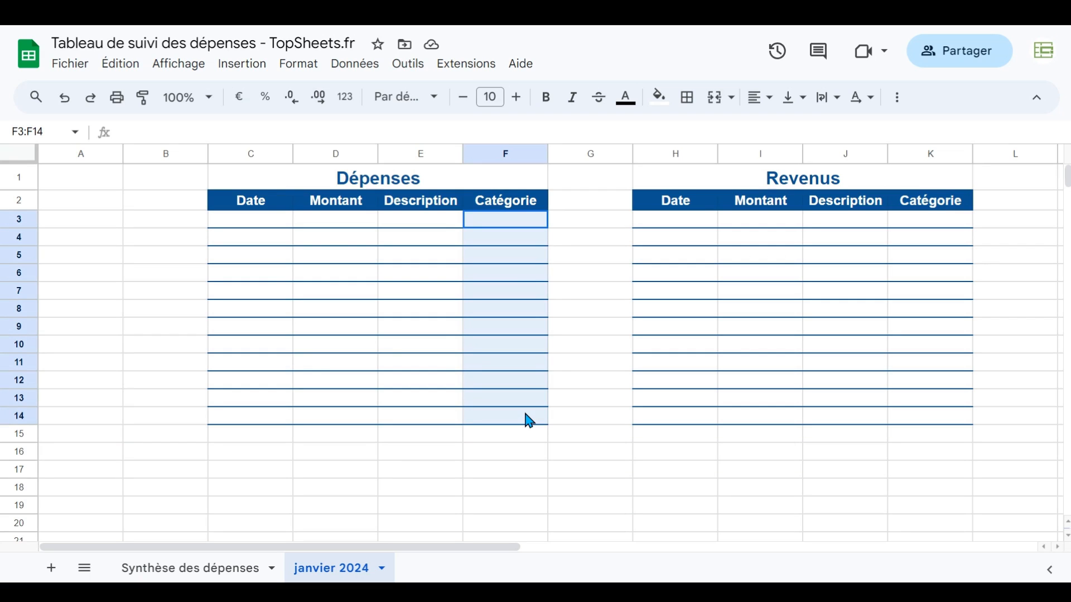
left_click_drag(526, 230, 521, 429)
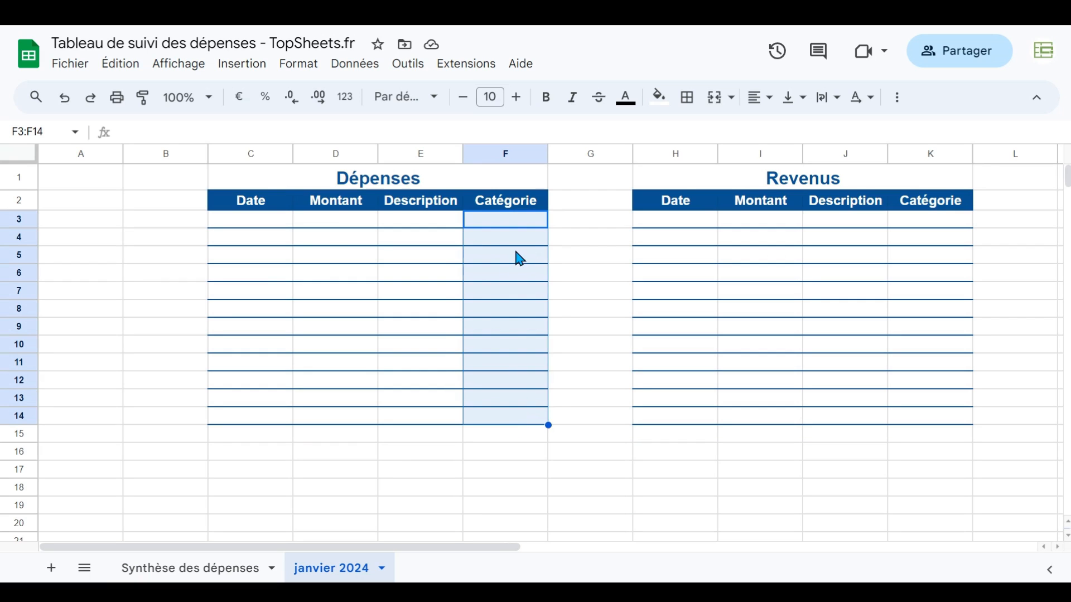
left_click(174, 569)
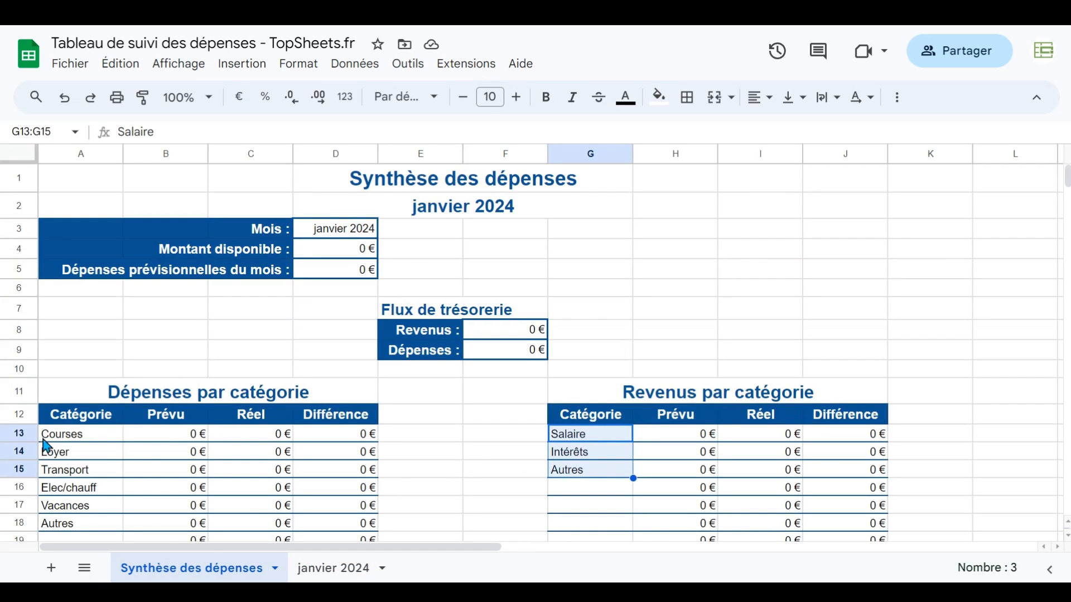
left_click_drag(67, 444, 76, 529)
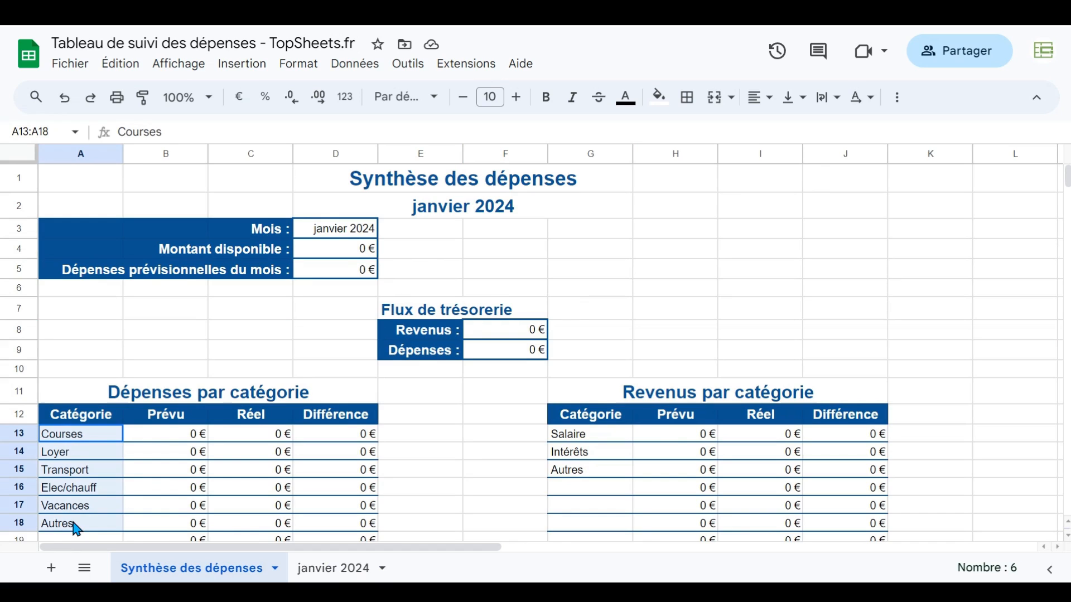
Add a data validation rule to F3:F14 on the janvier 2024 sheet with the criterion Menu déroulant (depuis une plage)
left_click(349, 569)
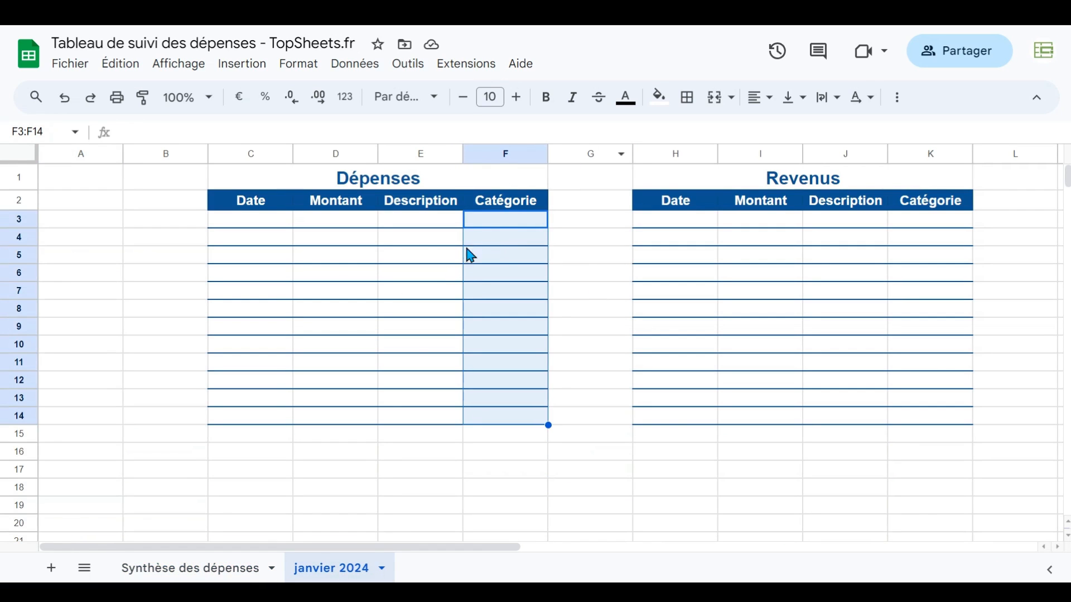
left_click_drag(495, 223, 512, 424)
left_click(343, 79)
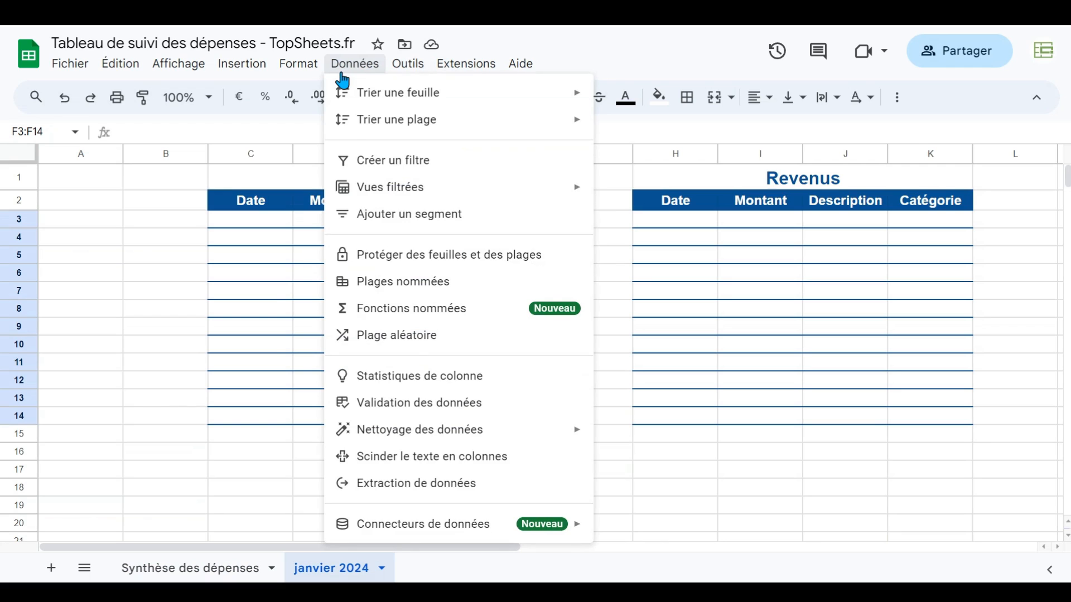
left_click(401, 413)
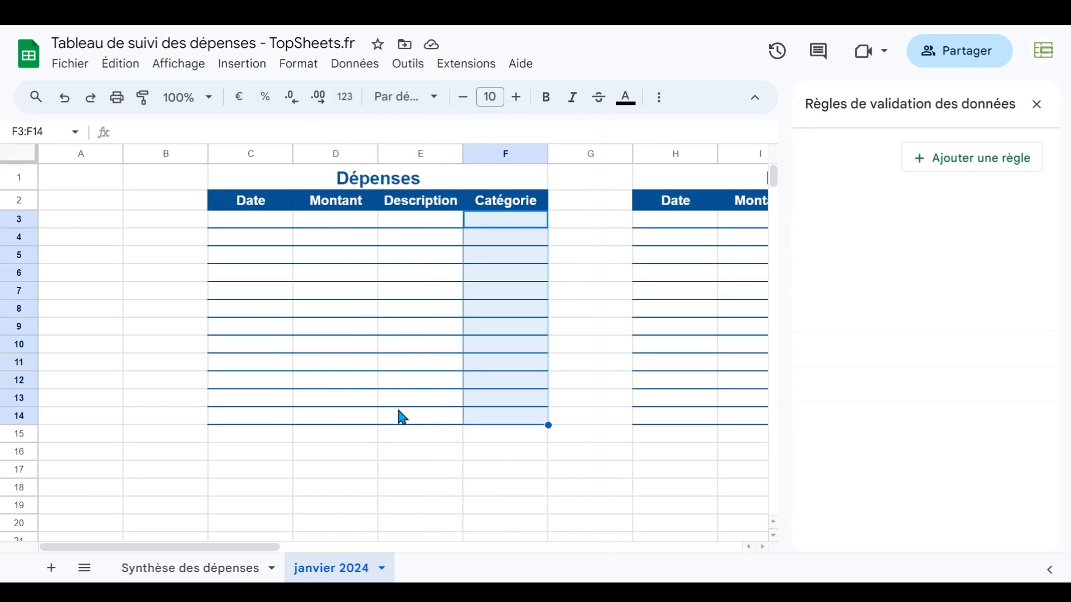
left_click(998, 174)
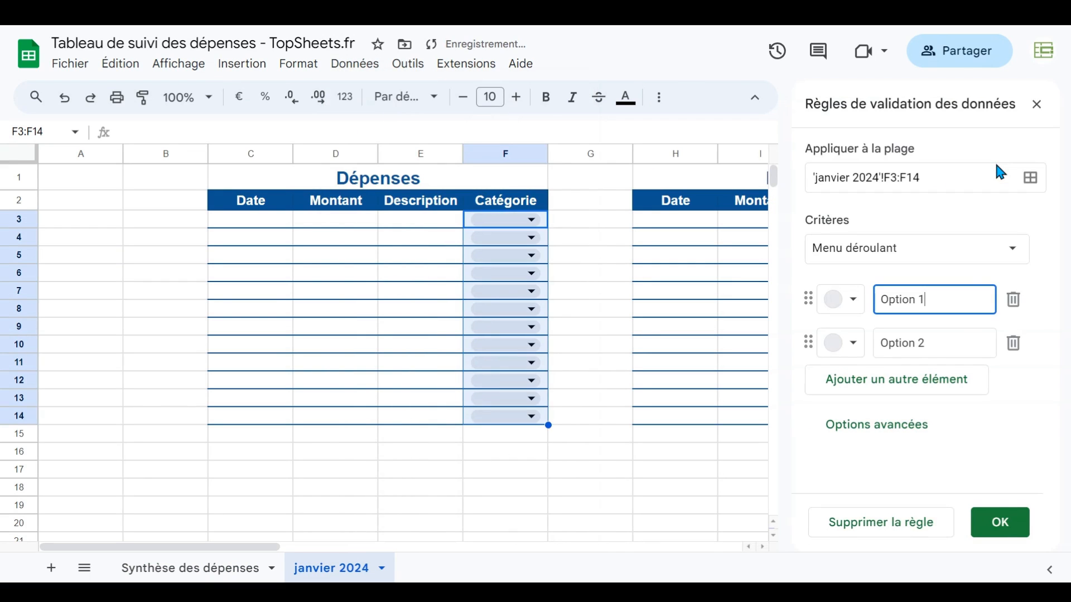
left_click(1011, 255)
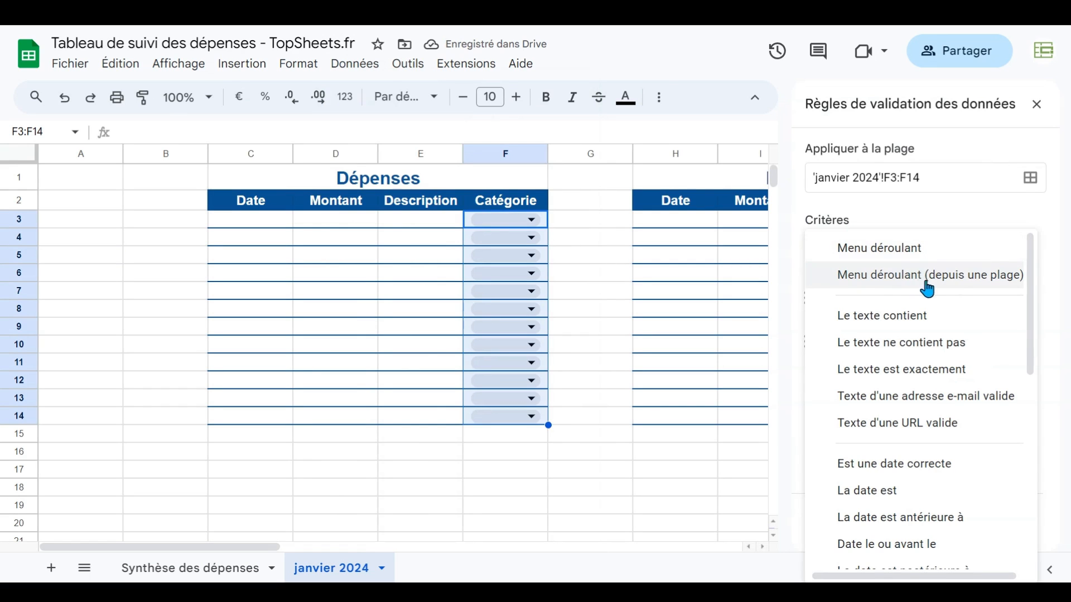
left_click(981, 283)
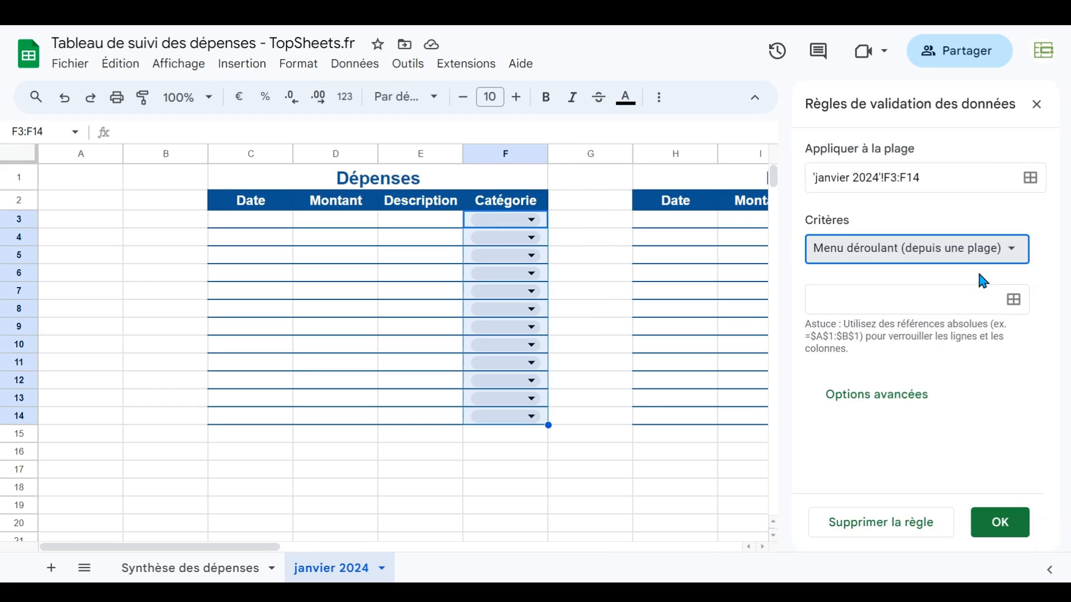
Set the source range of the F3:F14 drop-down rule to 'Synthèse des dépenses'!A13:A19 and save the rule
left_click(1020, 306)
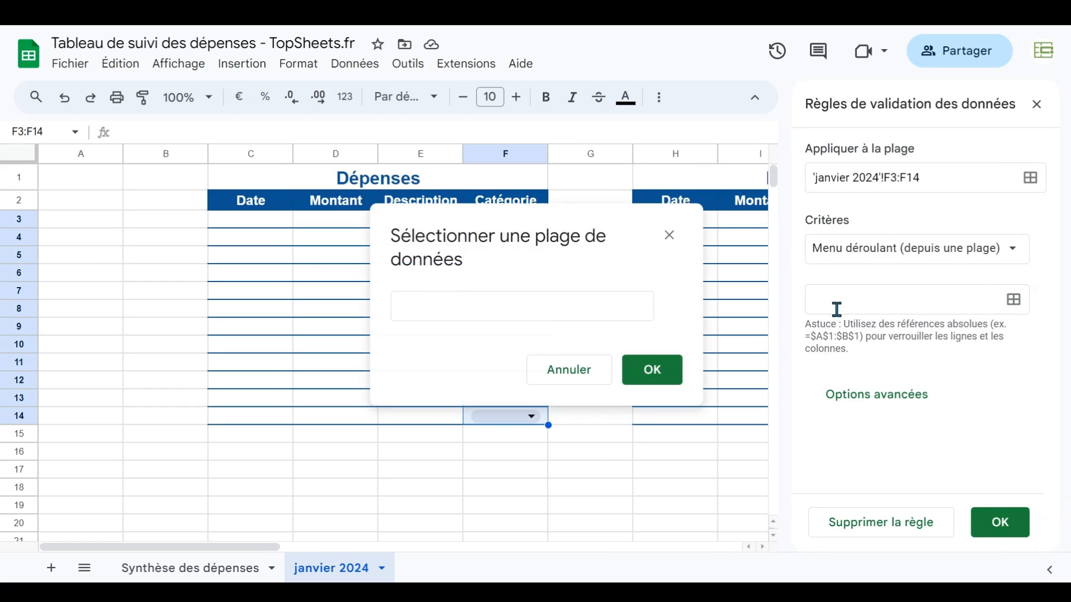
left_click(243, 574)
scroll(161, 377, "down", 2)
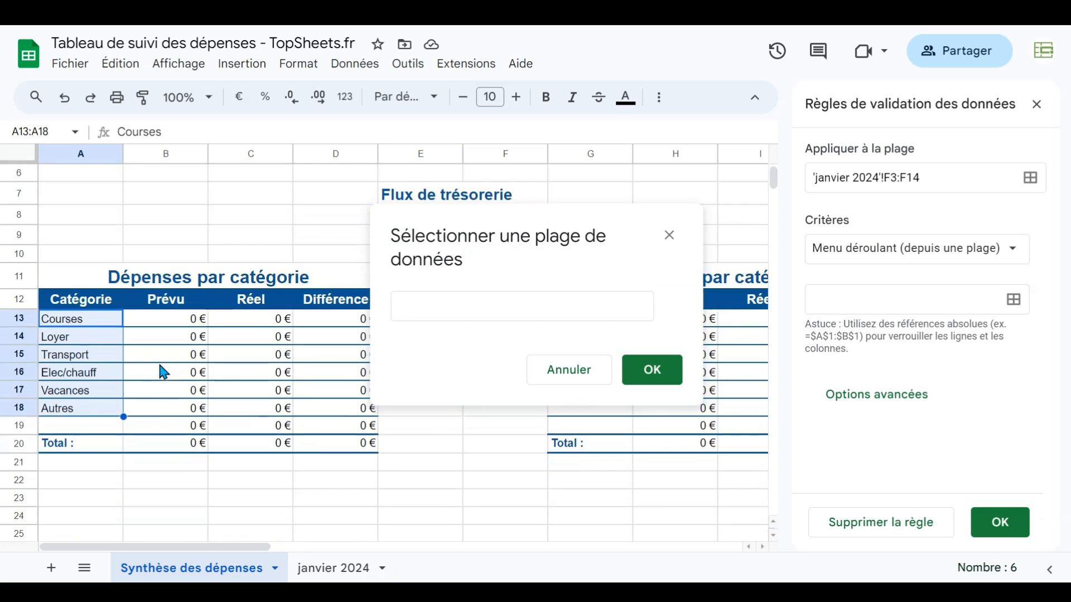
left_click_drag(89, 323, 93, 436)
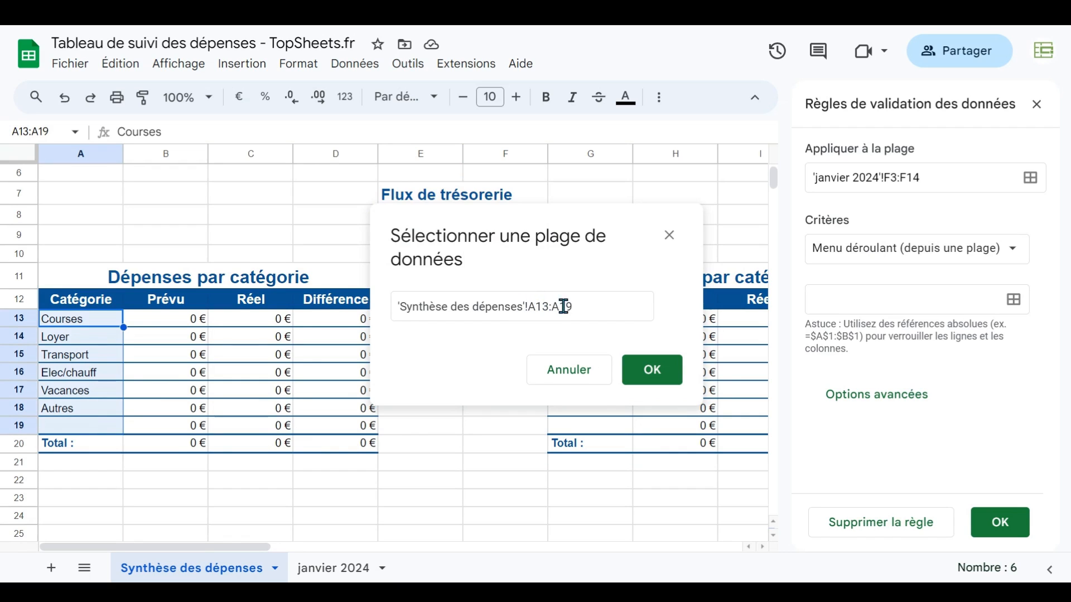
left_click(651, 374)
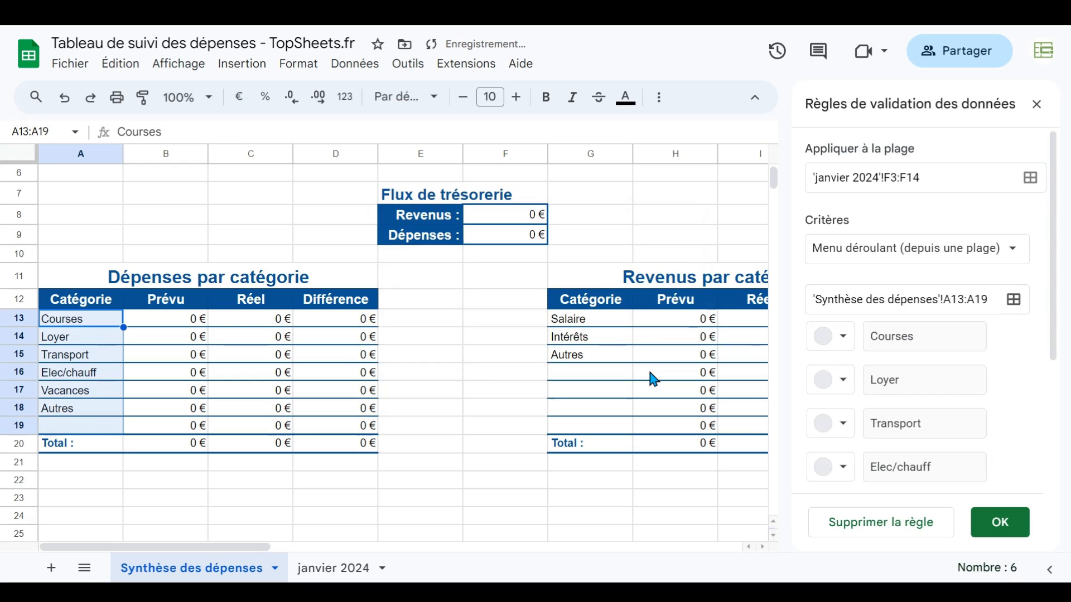
scroll(1024, 386, "down", 4)
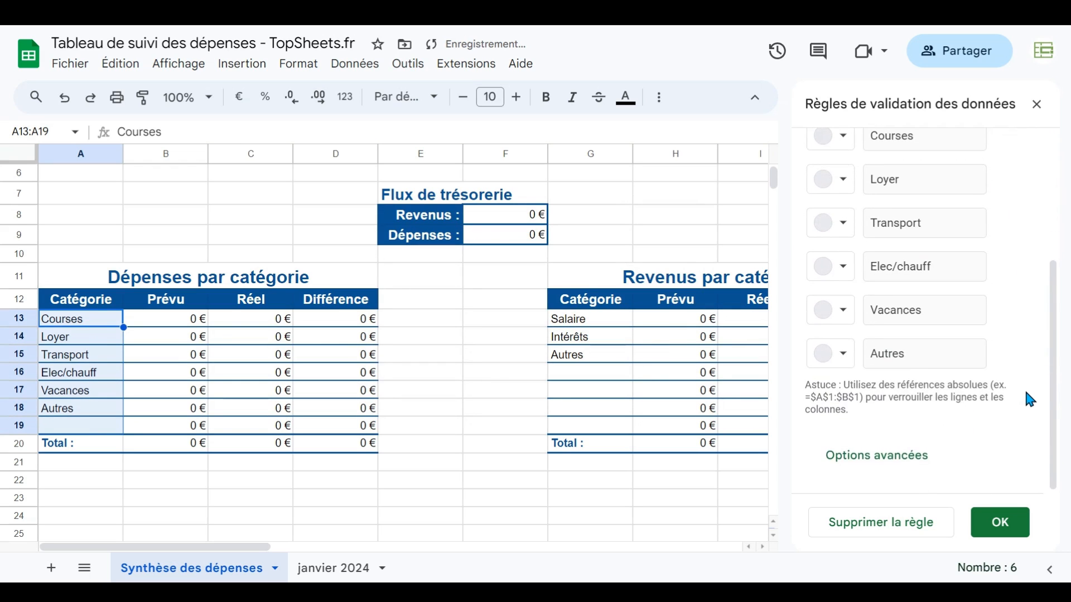
scroll(1018, 401, "up", 3)
scroll(988, 404, "down", 3)
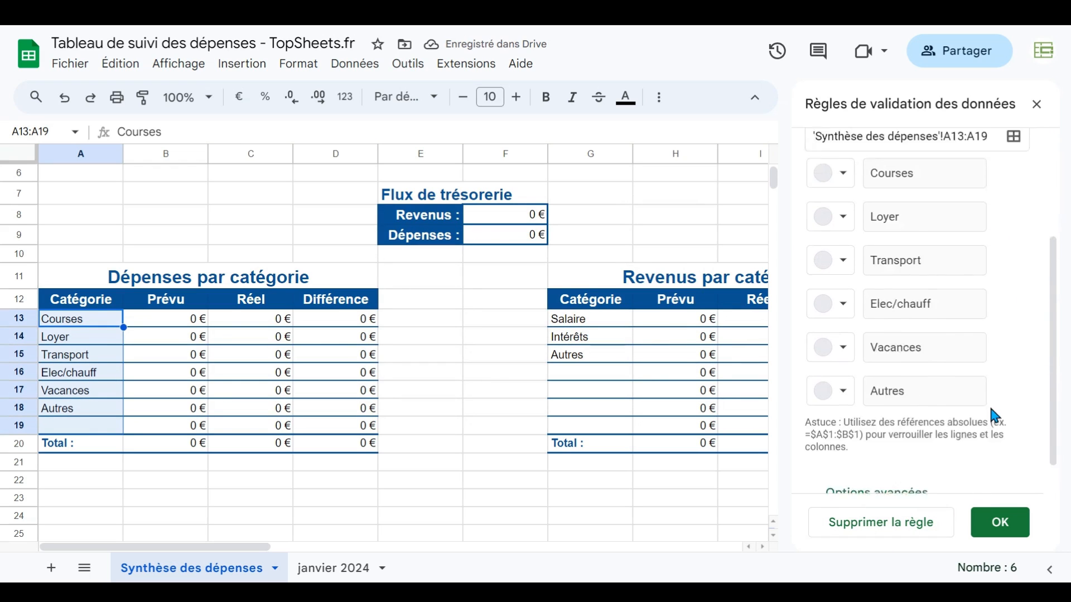
left_click(999, 520)
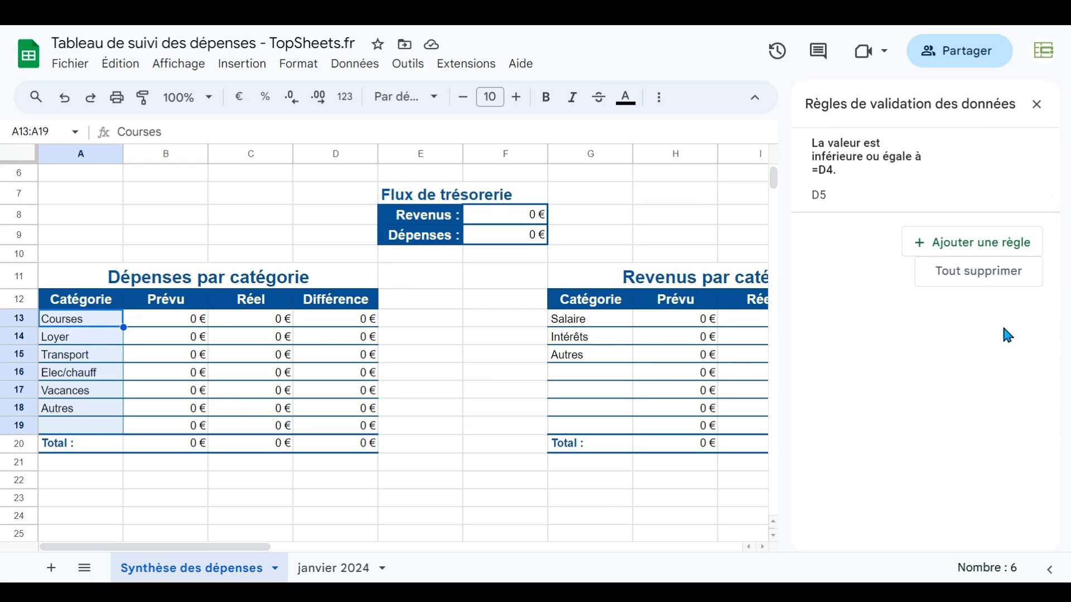
Check the category choices offered by the drop-down in F3 of the janvier 2024 sheet without picking one
left_click(321, 574)
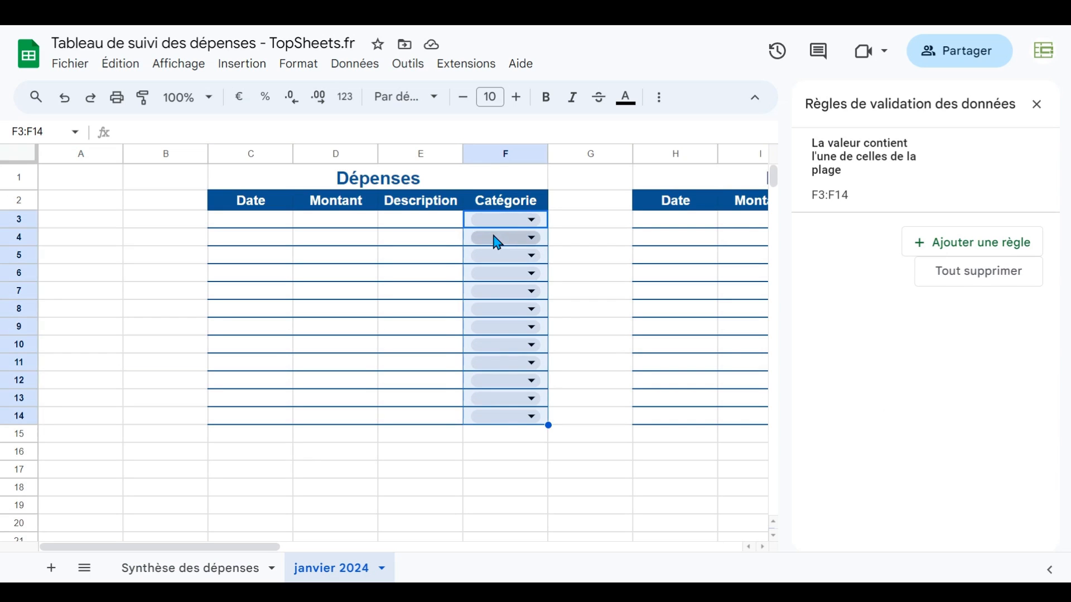
left_click(437, 241)
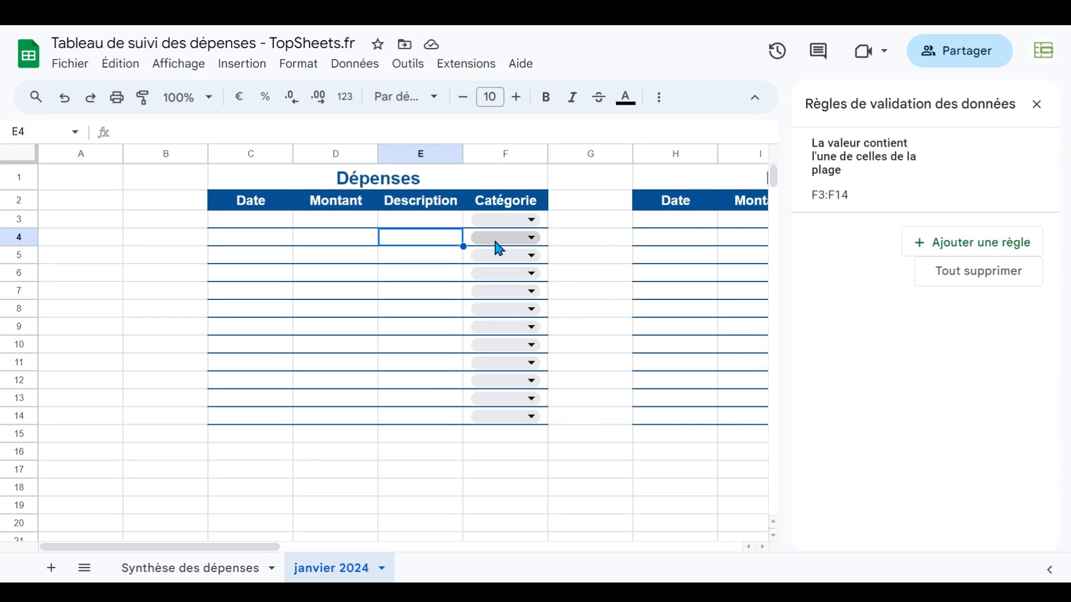
left_click(534, 222)
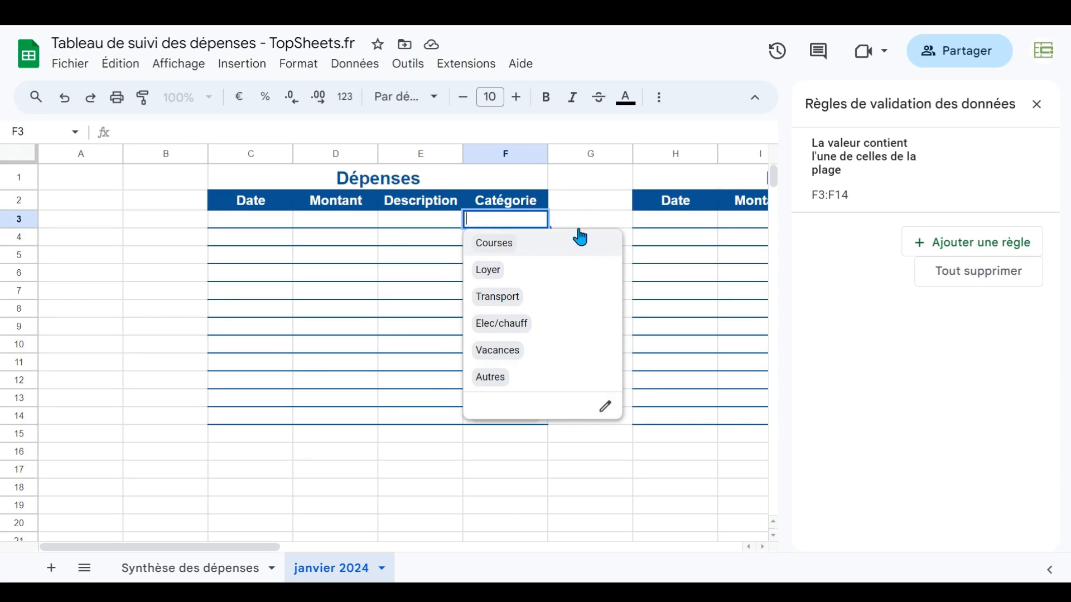
left_click(585, 205)
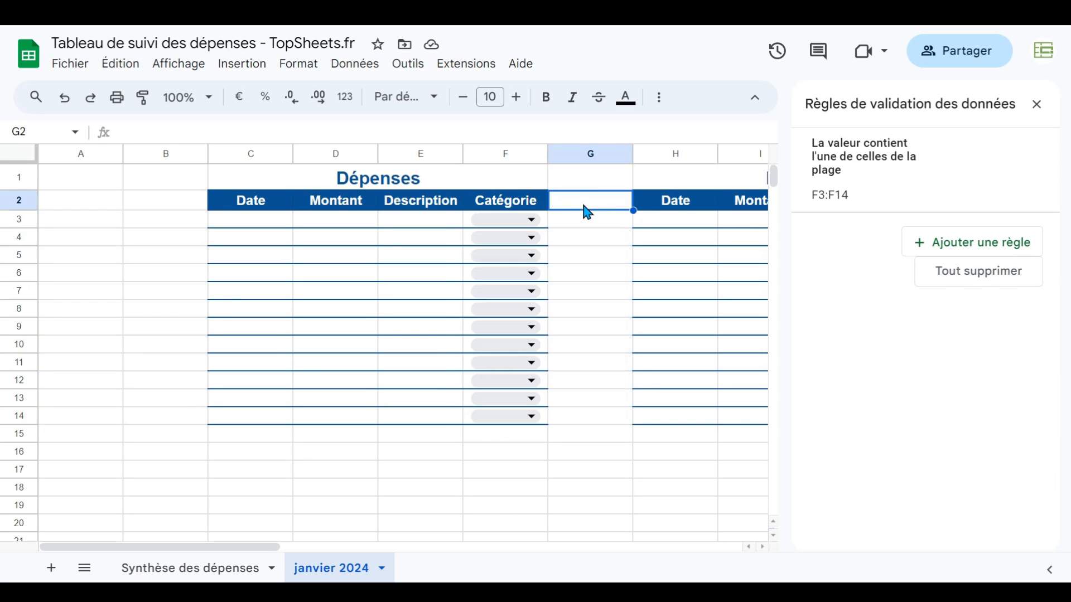
Add a data validation rule to the Revenus Catégorie cells K3:K14 with the criterion Menu déroulant (depuis une plage)
left_click(763, 548)
left_click(763, 549)
left_click(763, 549)
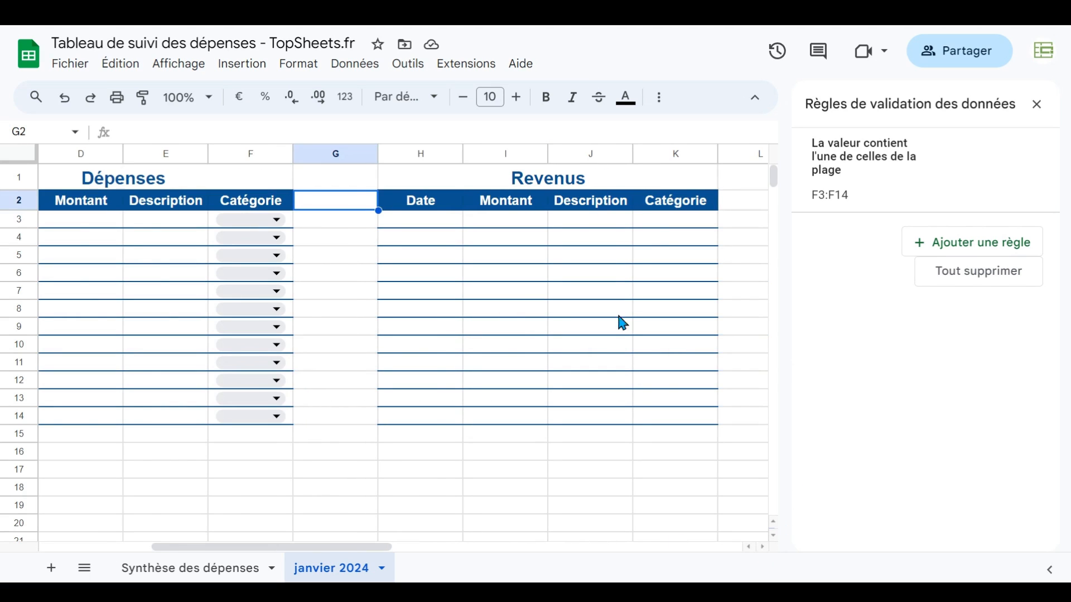
left_click_drag(659, 222, 679, 428)
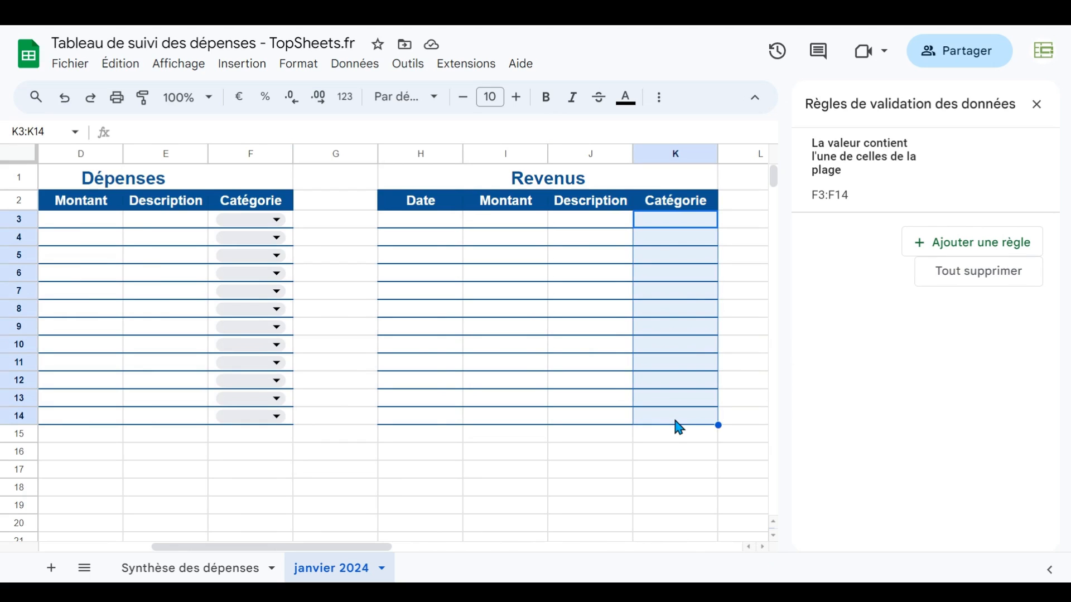
left_click(952, 245)
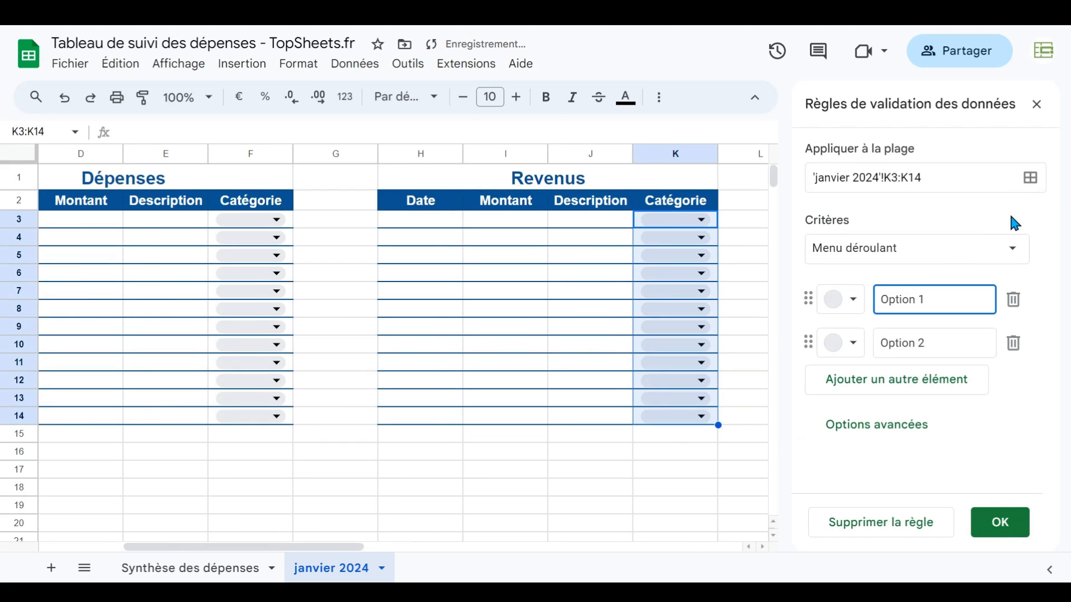
left_click(1016, 256)
left_click(973, 282)
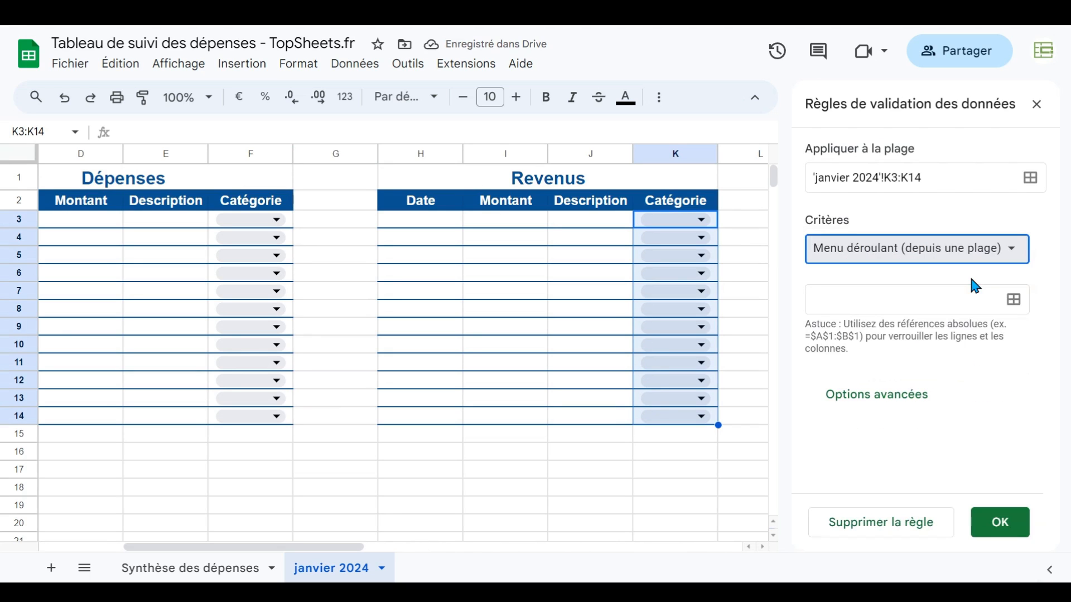
Set the source range of the K3:K14 drop-down rule to 'Synthèse des dépenses'!G13:G19 and return to the janvier 2024 sheet
left_click(1013, 299)
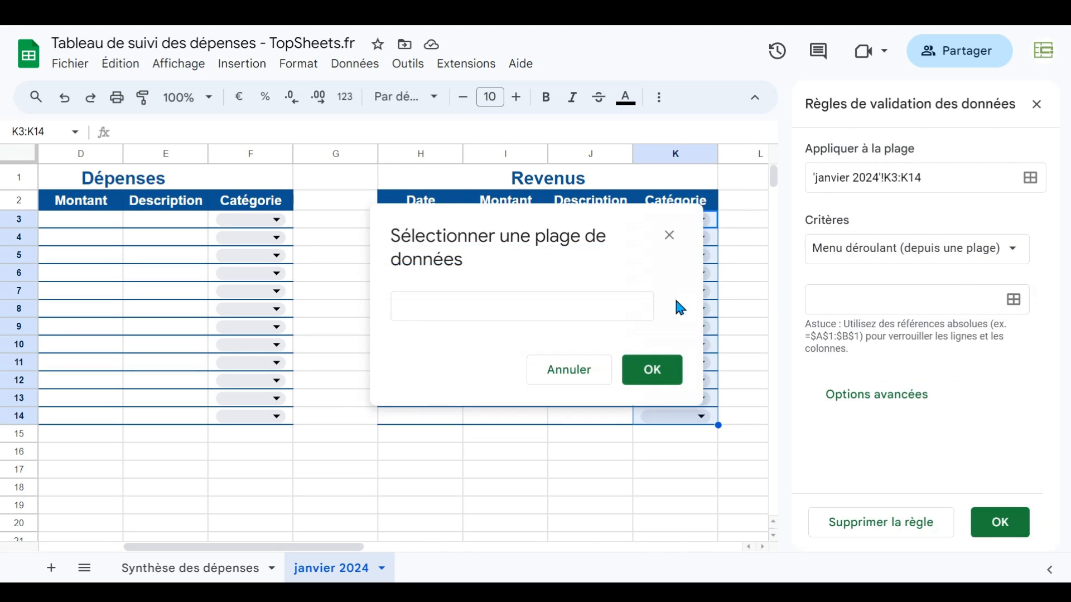
left_click(211, 574)
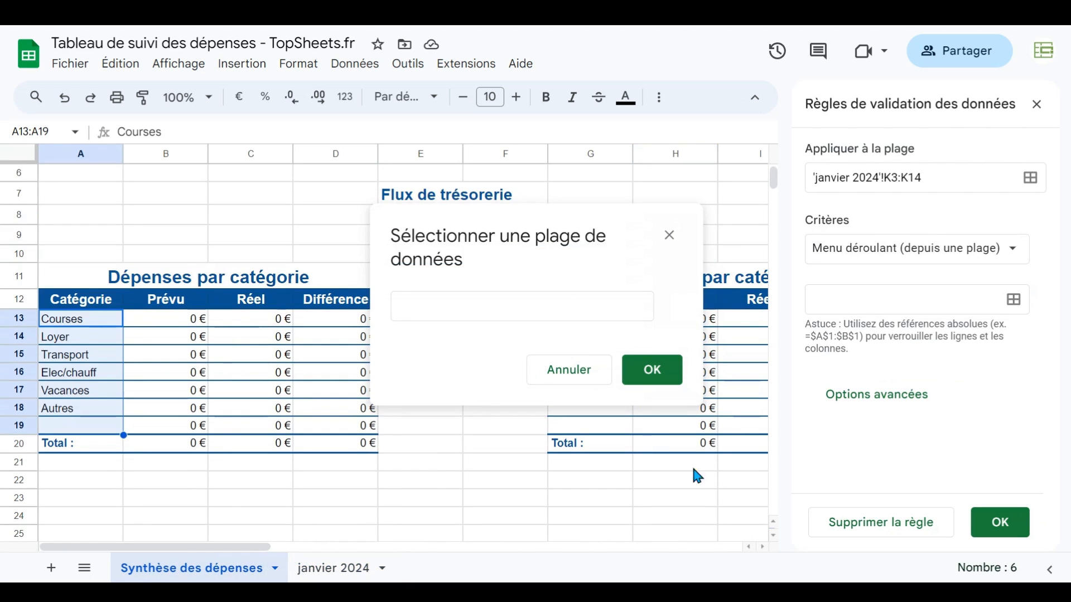
left_click_drag(564, 222, 540, 223)
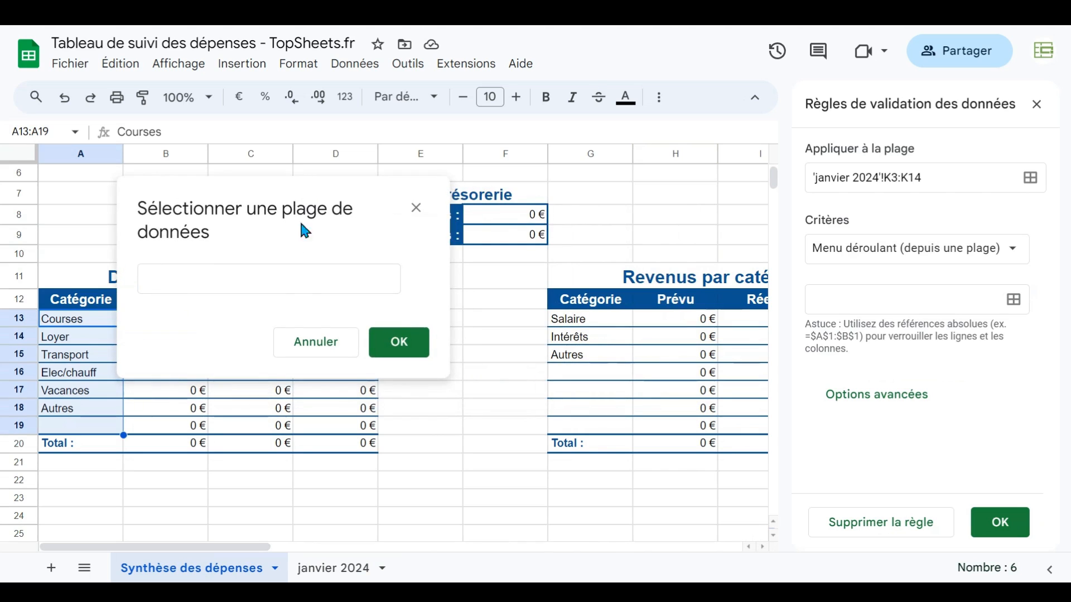
left_click_drag(591, 321, 593, 434)
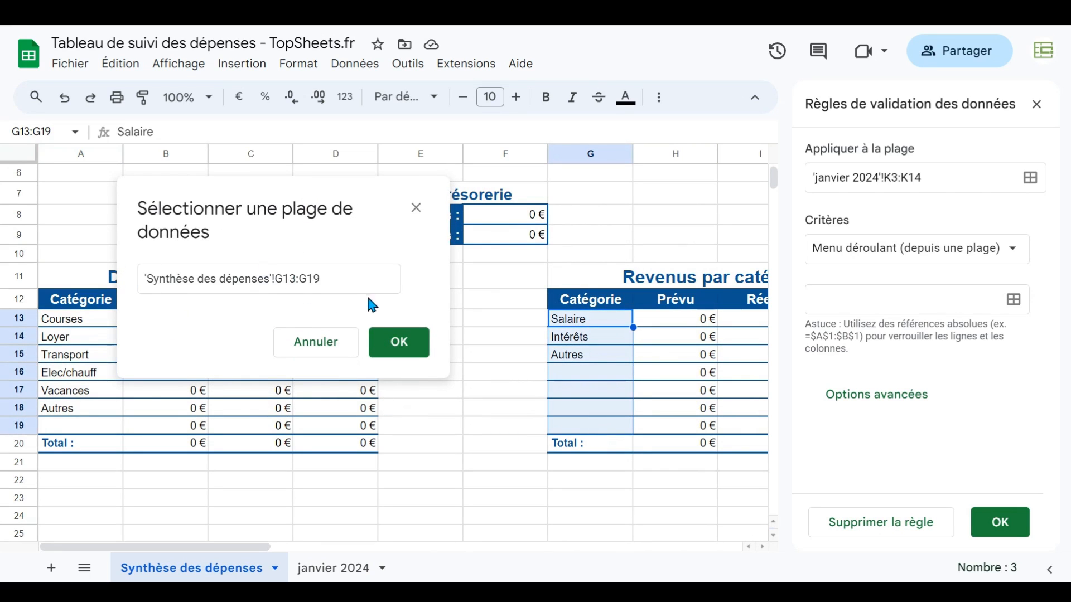
left_click(410, 355)
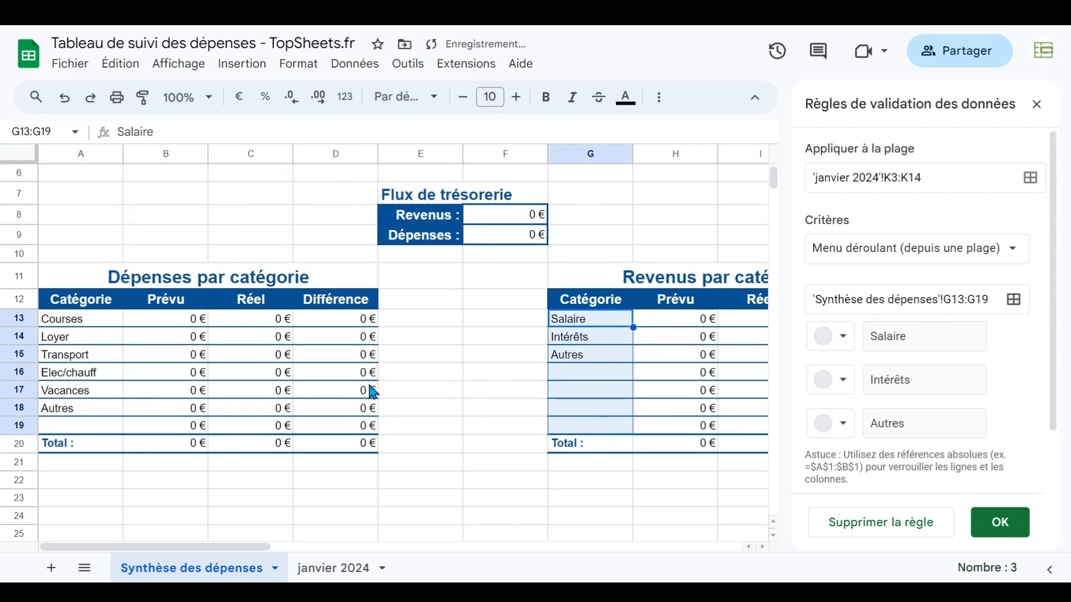
left_click(333, 577)
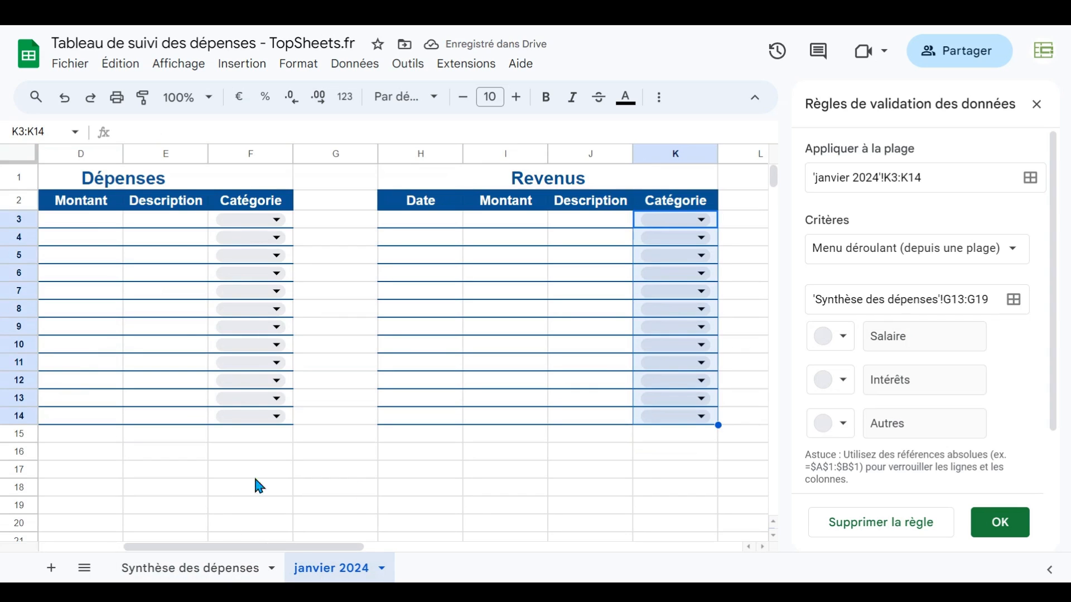
Check the category choices offered by the drop-down in K3 without picking one, and close the data validation rules
left_click(740, 223)
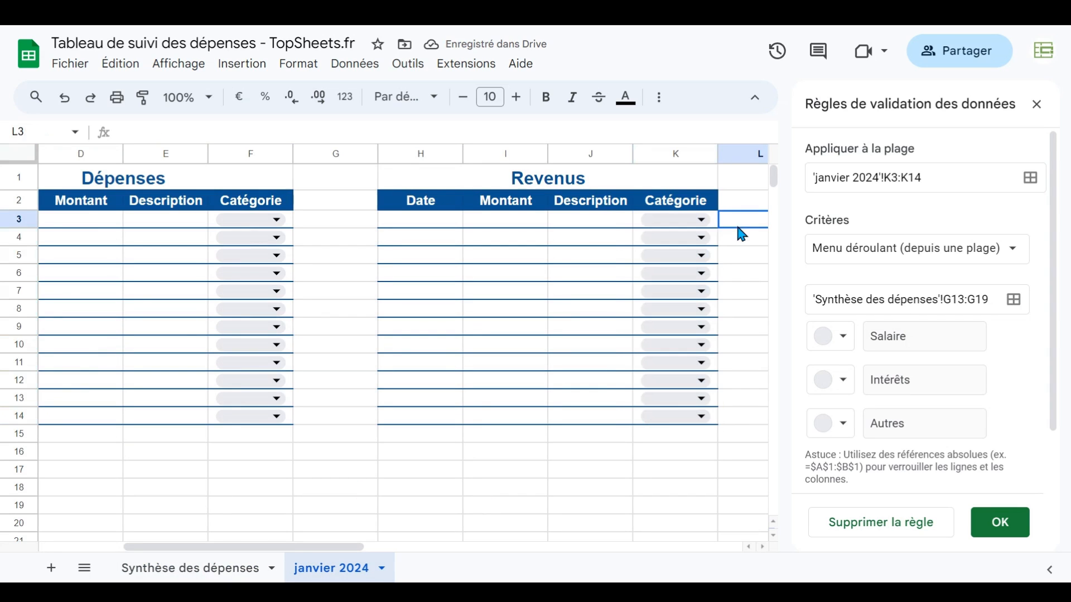
left_click(704, 224)
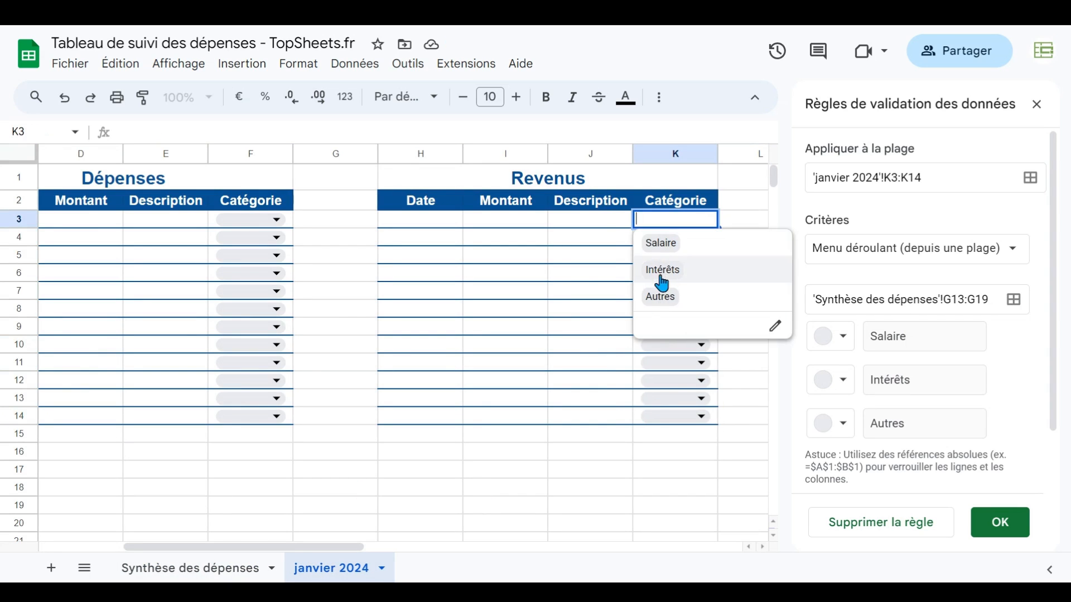
left_click(489, 298)
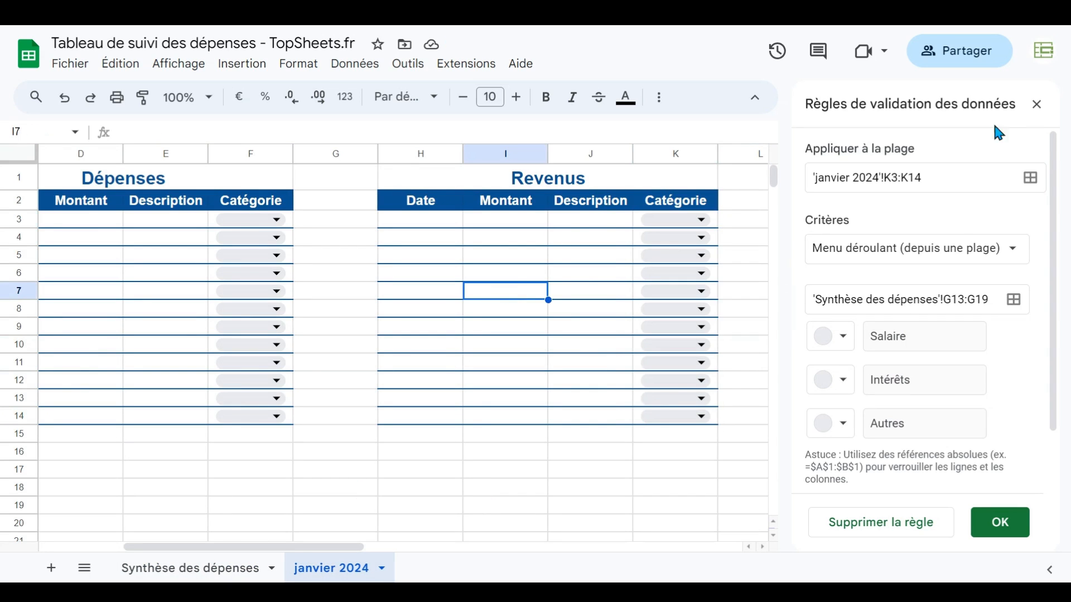
left_click(1036, 105)
Enter a test amount of 100 in Dépenses Montant cell D3
left_click_drag(253, 546, 86, 554)
left_click(241, 224)
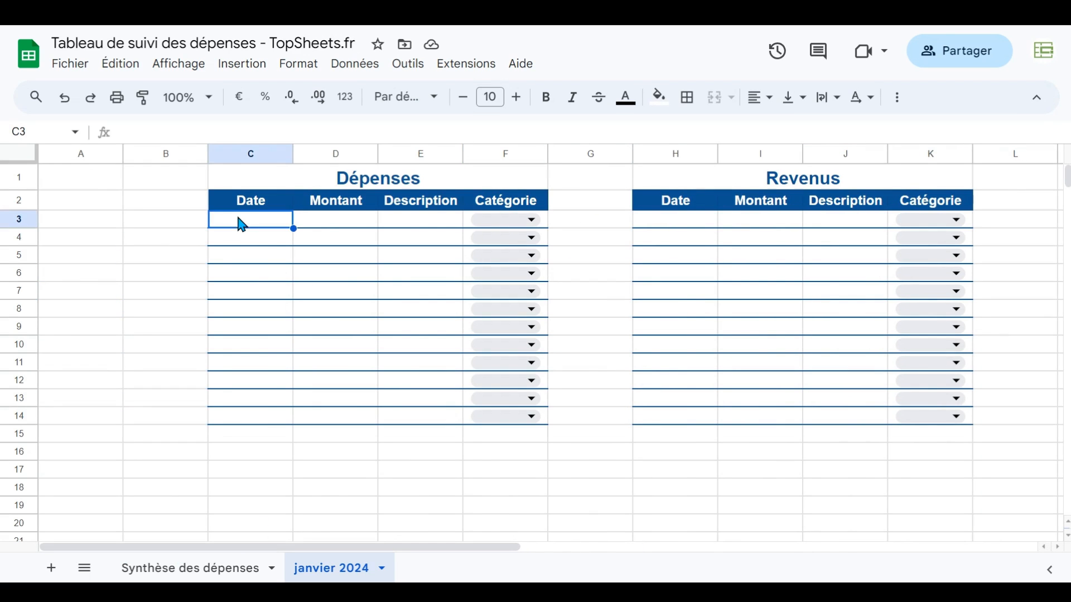
left_click(348, 226)
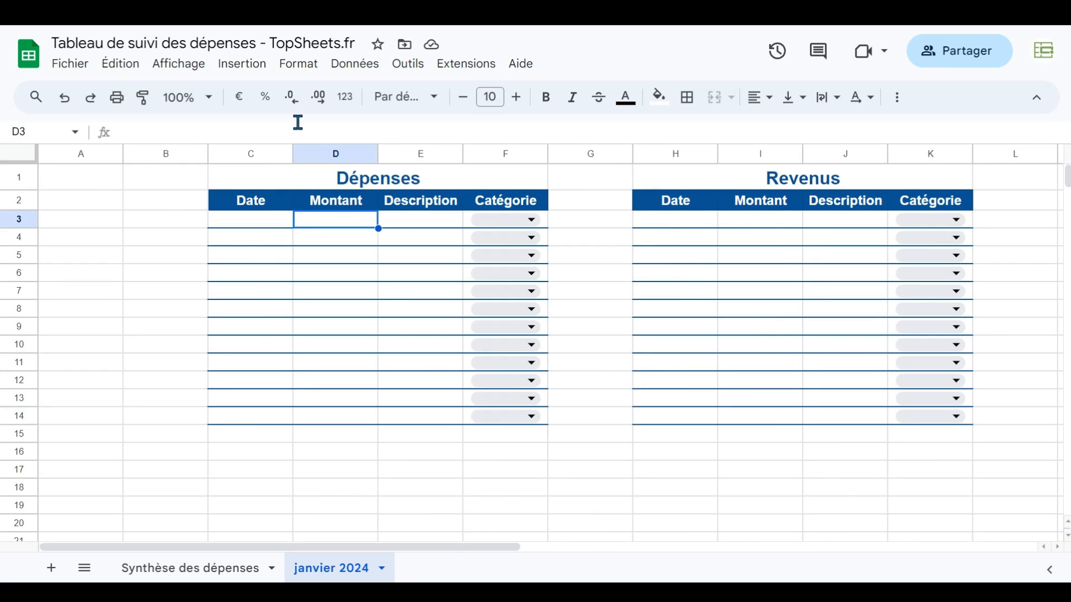
type("100")
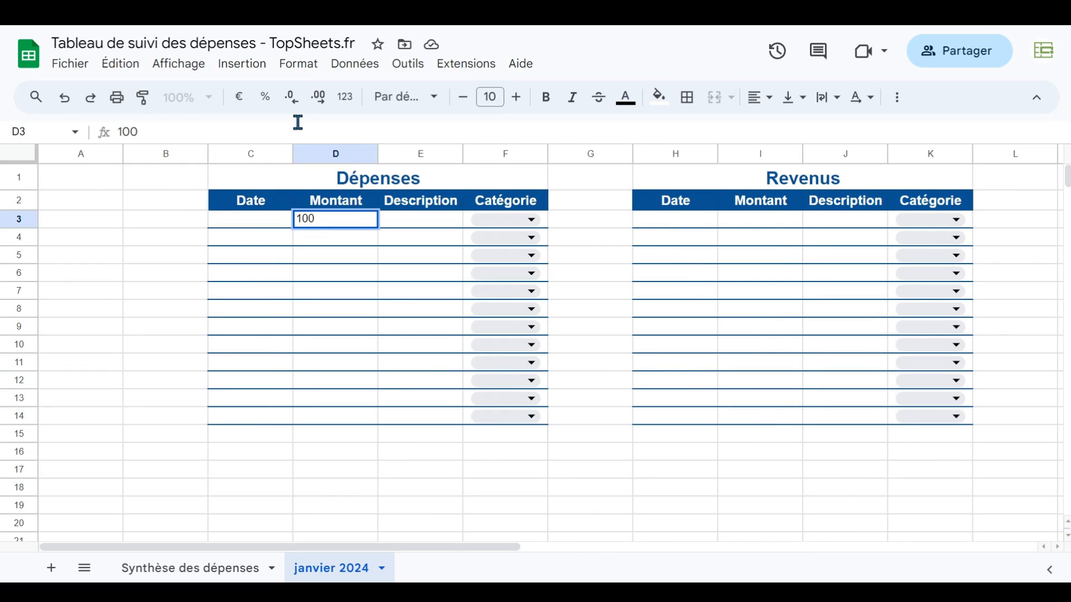
key("Tab")
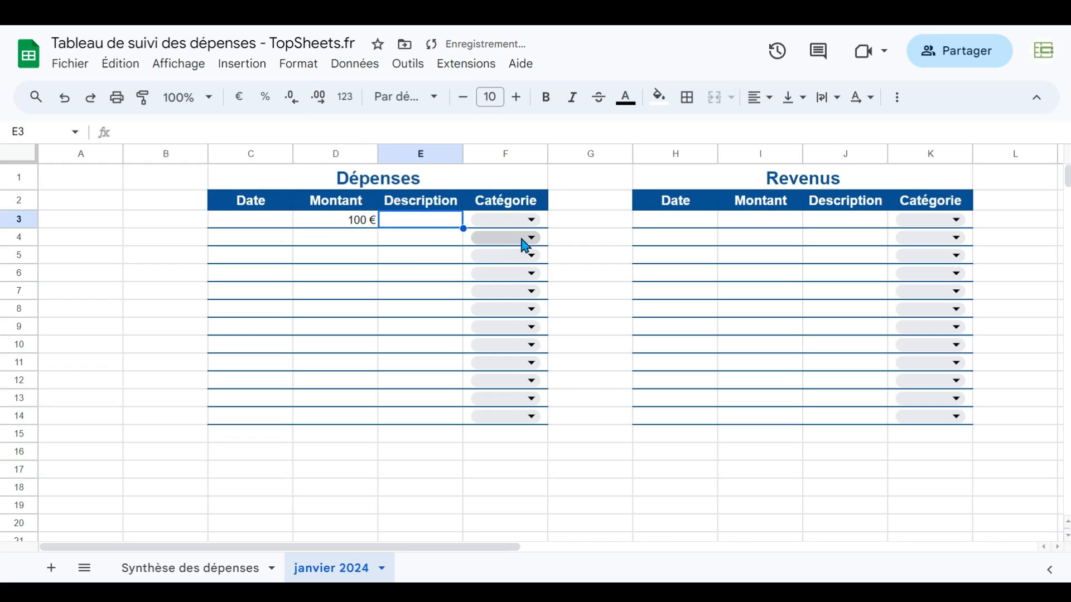
Change the test expense amount in D3 to 750 and choose the category Loyer in F3
left_click(354, 224)
type("750")
key("Return")
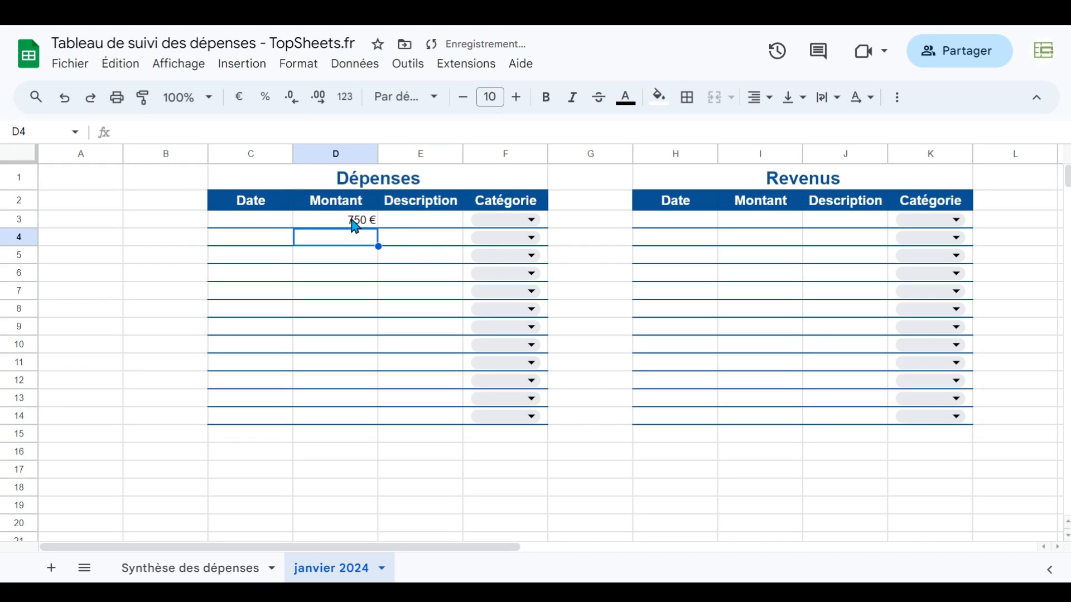
left_click(538, 226)
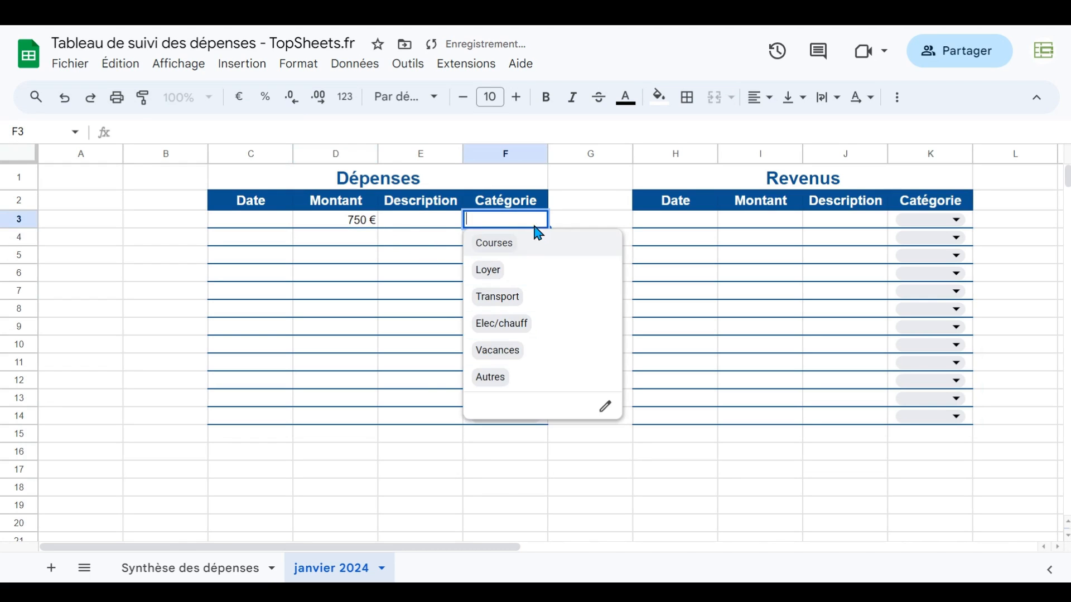
left_click(504, 273)
Enter a test income of 1000 in Revenus Montant cell I3 and choose the category Salaire in K3
left_click(779, 224)
type("1000")
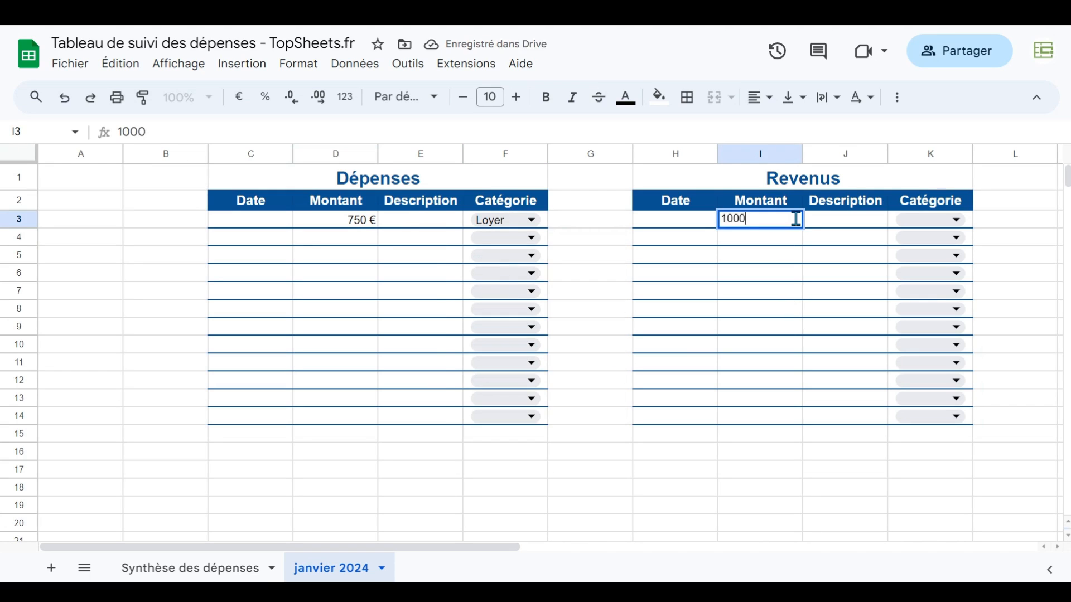
key("Return")
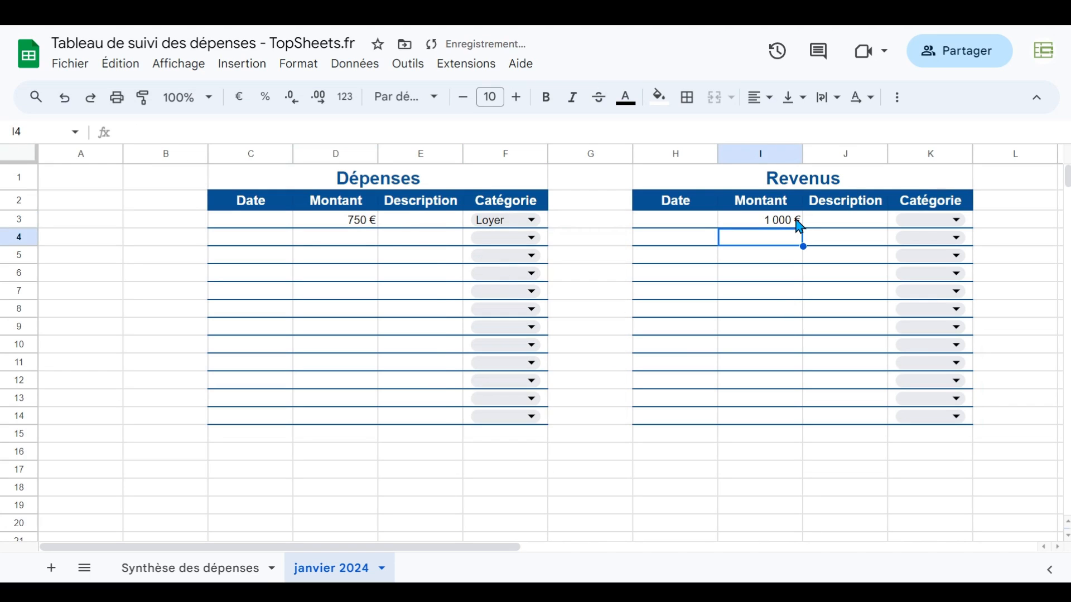
left_click(956, 221)
left_click(917, 243)
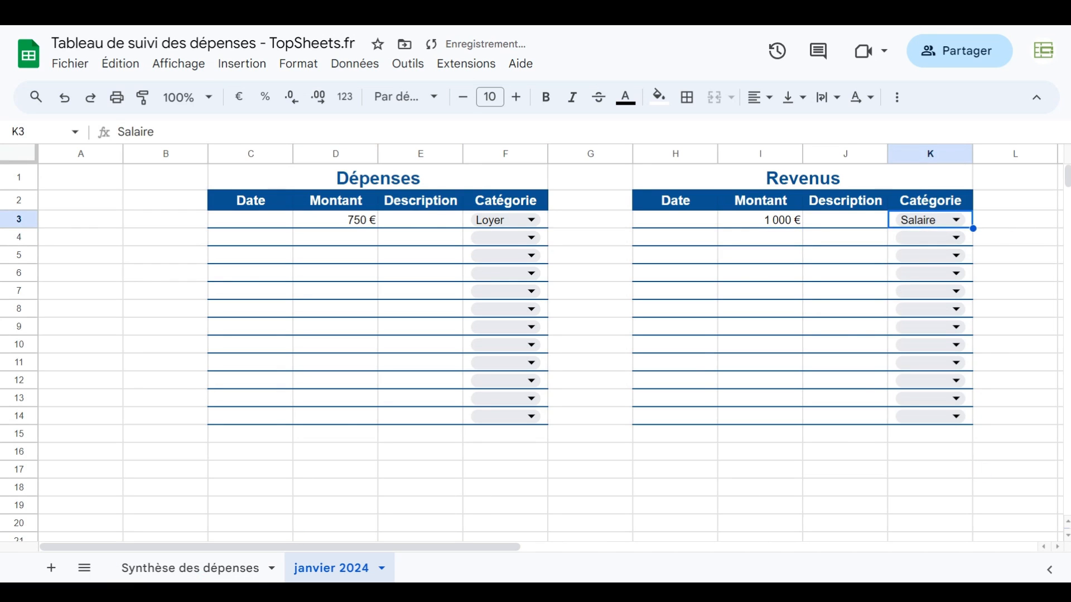
On the Synthèse des dépenses sheet, hide the document menus and examine the Loyer row's Prévu, Réel and Différence cells
left_click(150, 572)
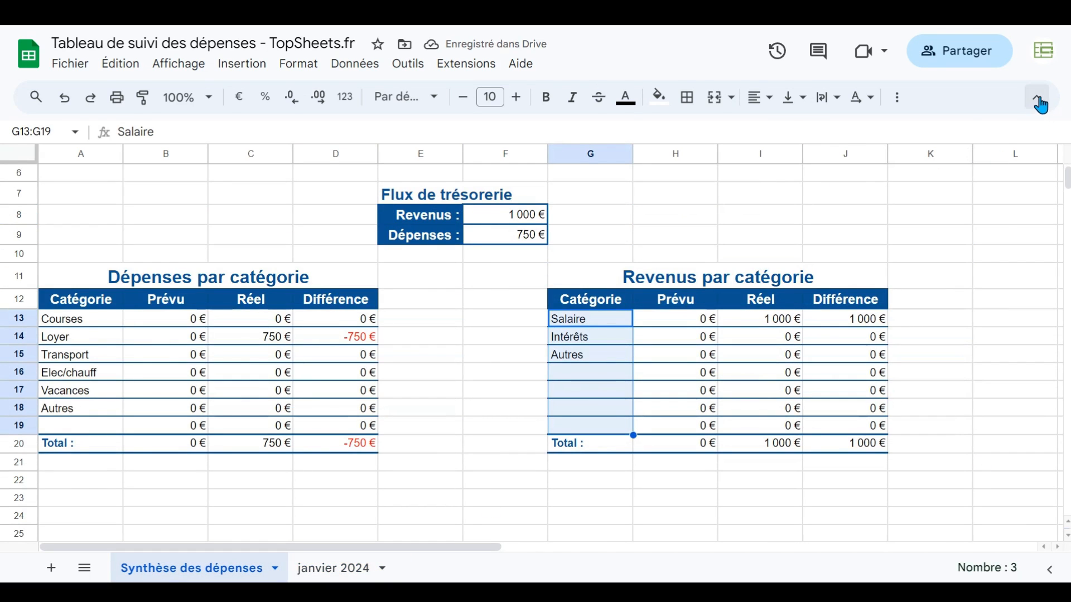
left_click(1041, 105)
scroll(223, 456, "up", 2)
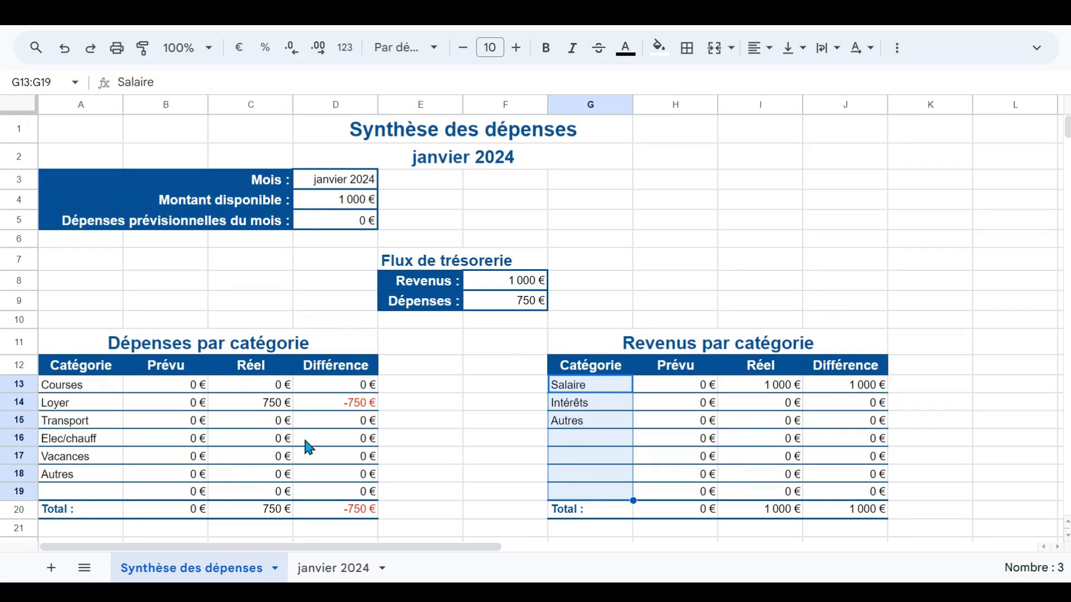
left_click(257, 405)
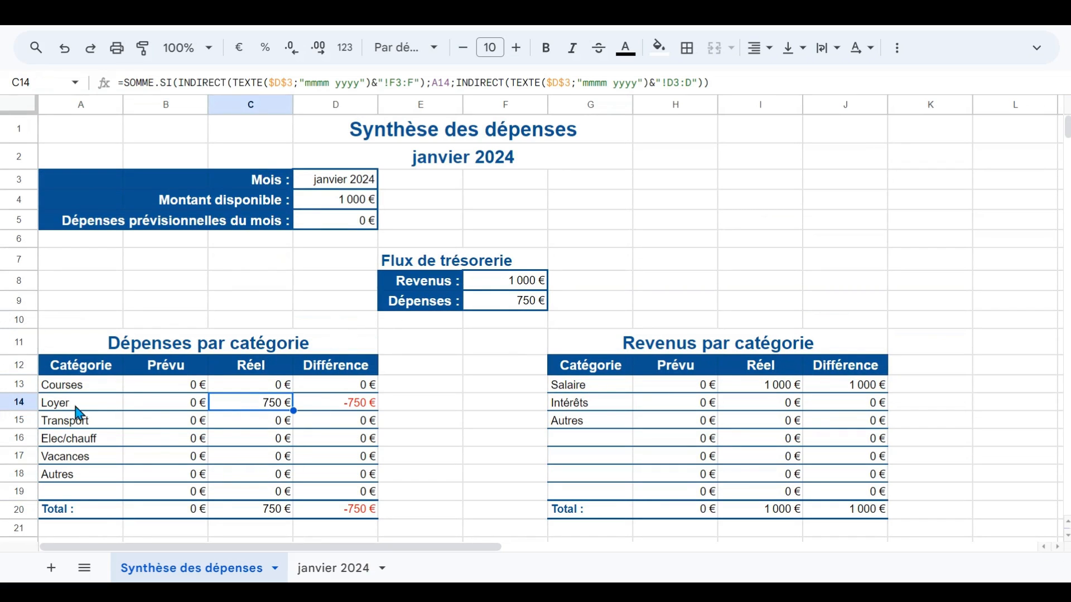
left_click(78, 406)
left_click(258, 413)
left_click(174, 407)
left_click(264, 408)
left_click(329, 411)
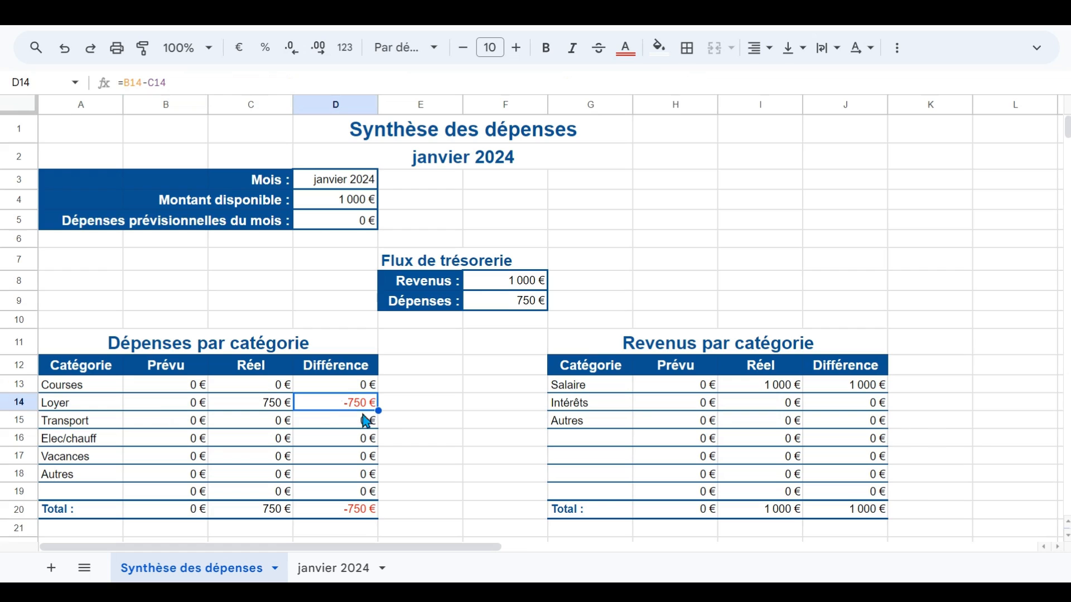
Examine the Salaire row's Réel and Différence, the Flux de trésorerie amounts, the header amounts and the planned expenses B13:B20
left_click(762, 391)
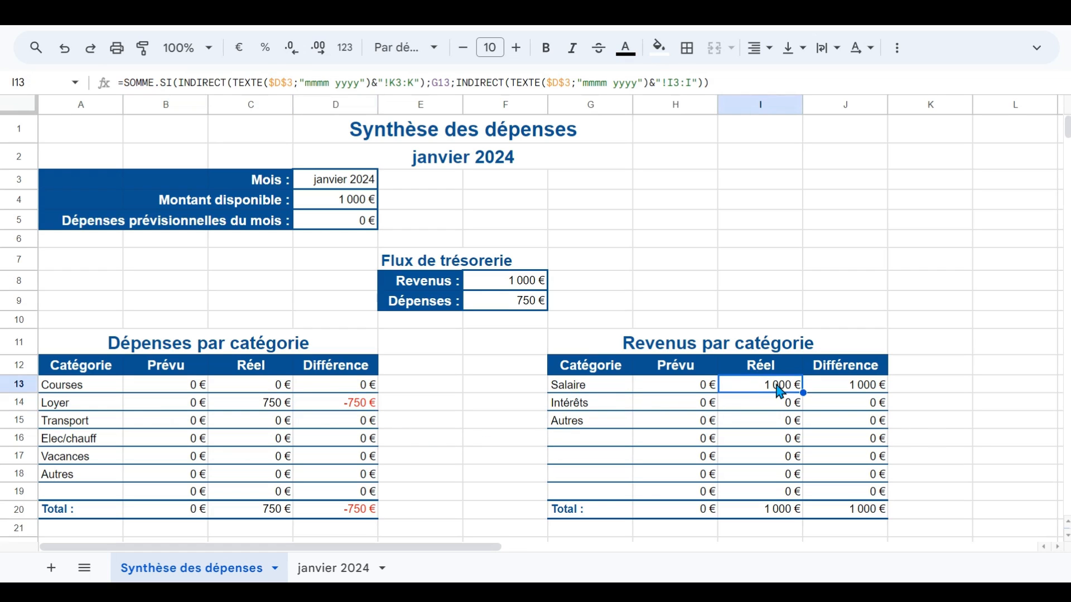
left_click(866, 391)
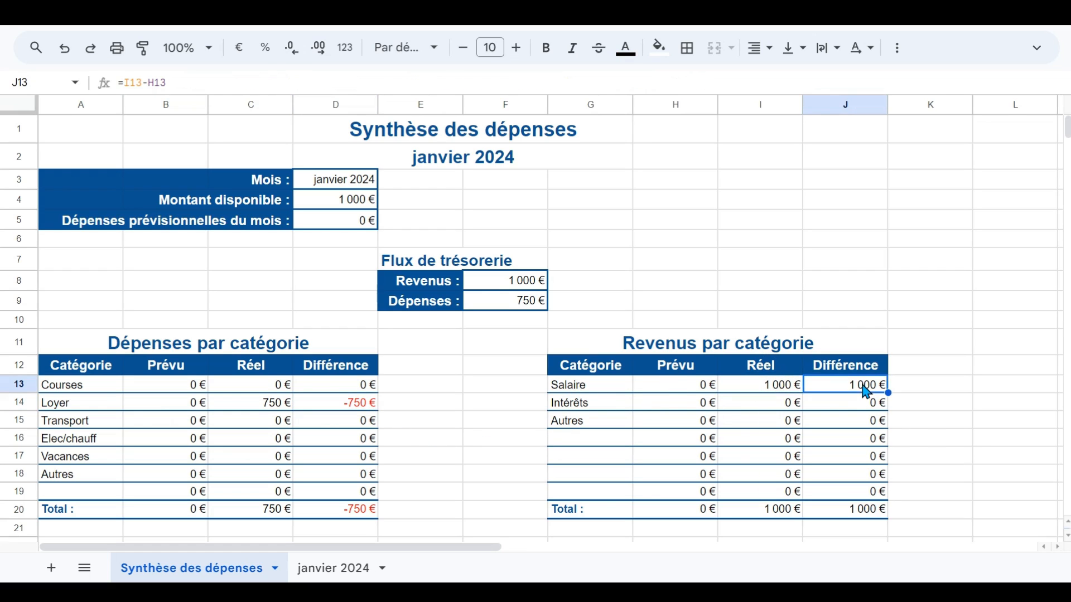
left_click(416, 269)
left_click(509, 284)
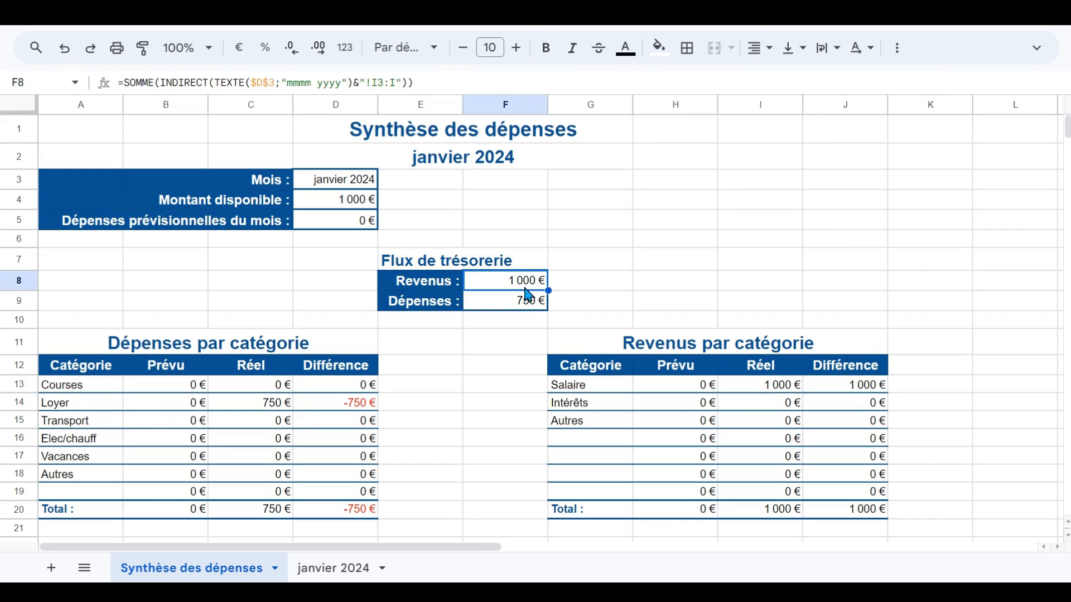
left_click(510, 304)
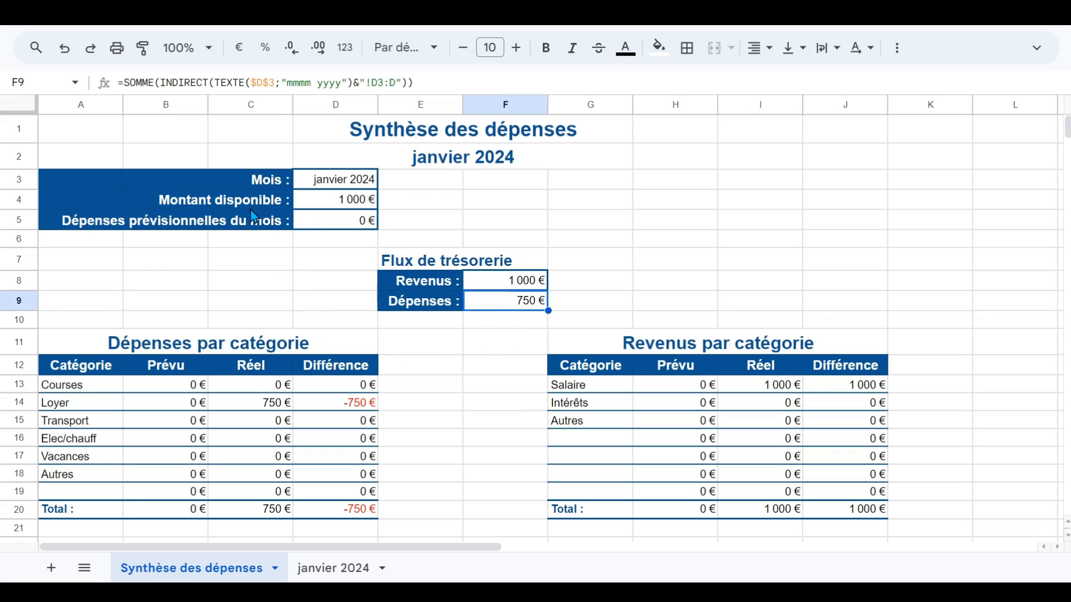
left_click(331, 206)
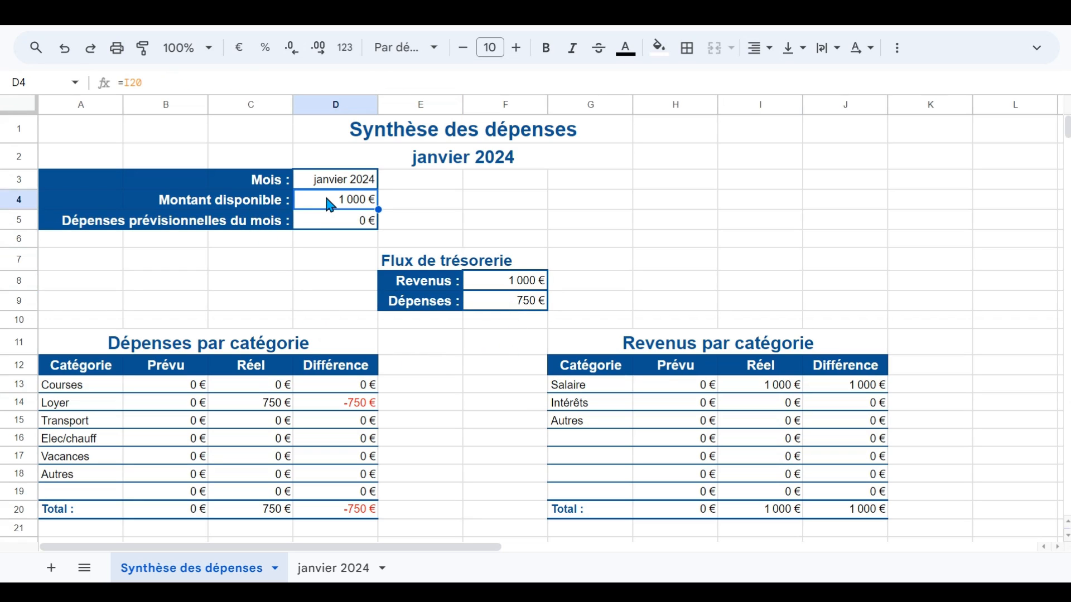
left_click(332, 229)
left_click_drag(167, 386, 174, 513)
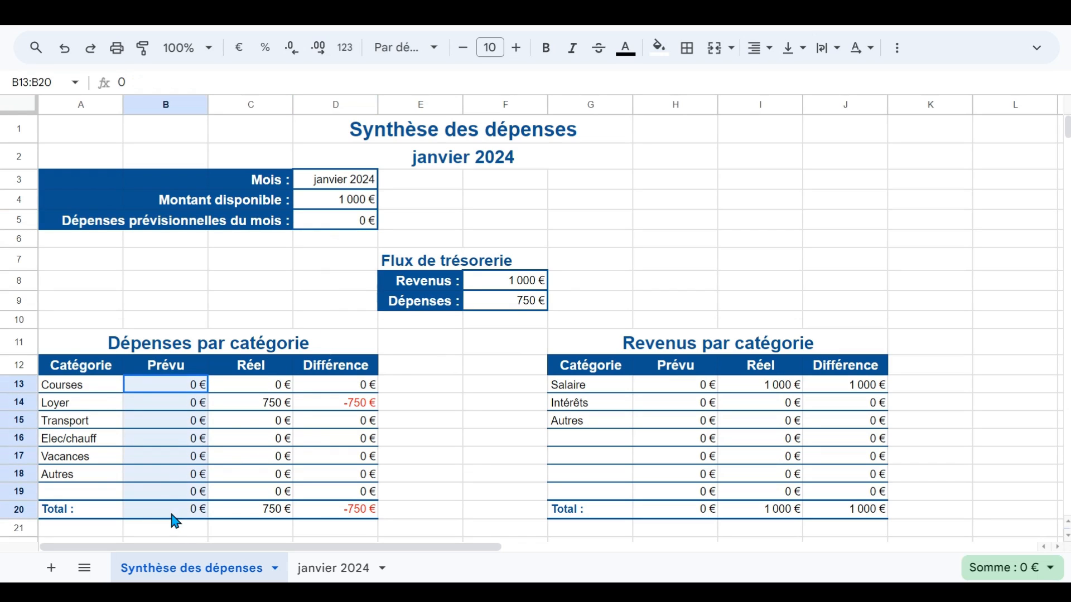
left_click(353, 245)
Clear the test amounts from D3 and I3 on the janvier 2024 sheet
left_click(335, 568)
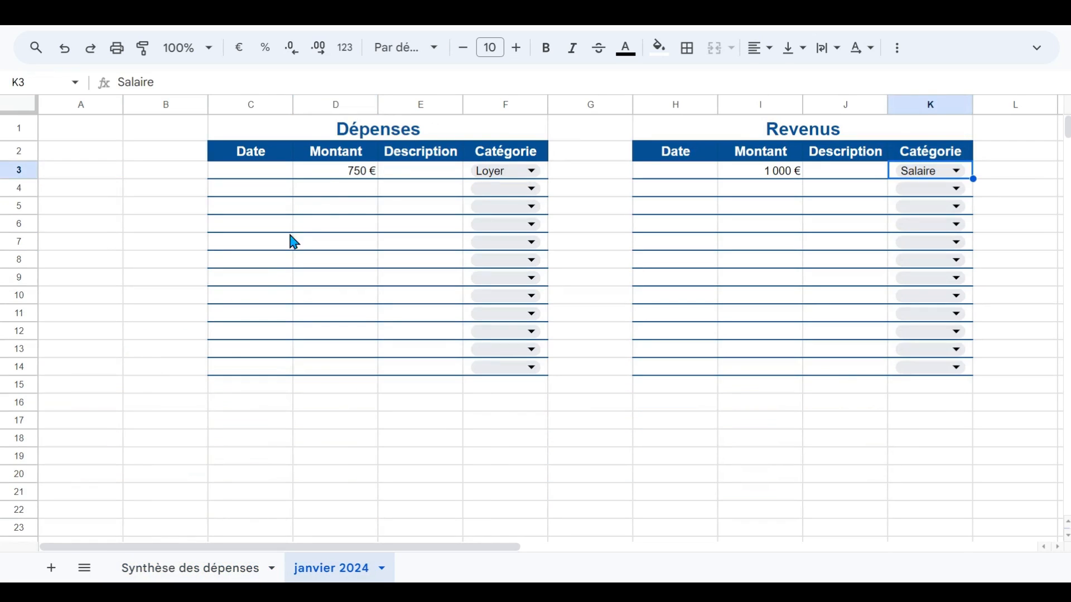
left_click(336, 178)
key("Delete")
left_click(752, 179)
key("Delete")
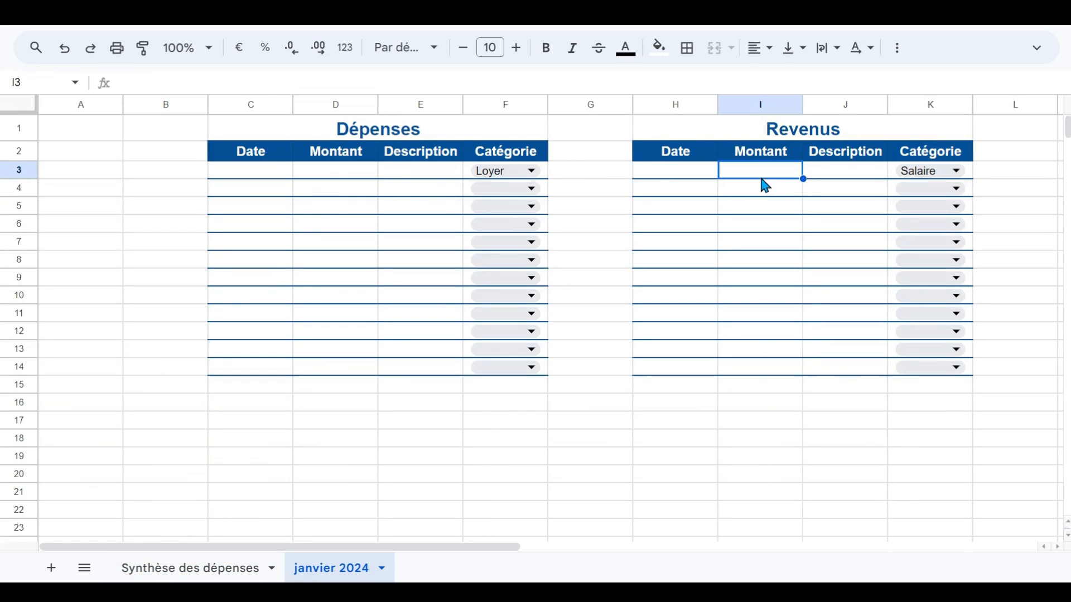
Reset the Dépenses category in F3 to blank by copying the empty drop-down cell F4 over it
left_click(437, 192)
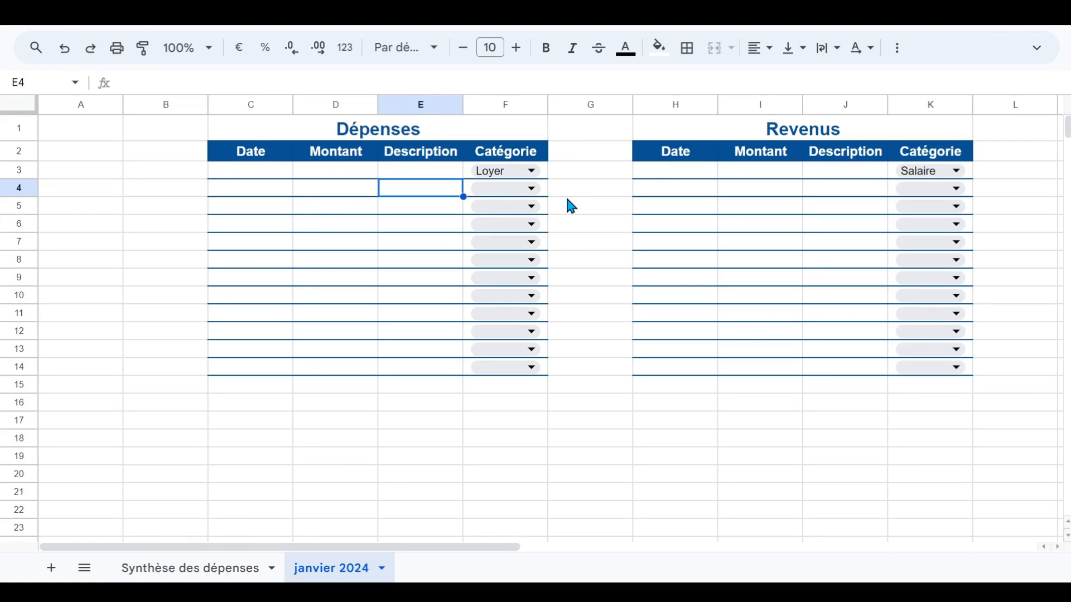
key("Right")
key("ctrl+c")
key("Up")
key("ctrl+v")
Reset the Revenus category in K3 by copying the empty drop-down cell K4 over it, and return to the Synthèse des dépenses sheet
key("Down")
key("ctrl+Right")
key("ctrl+Left")
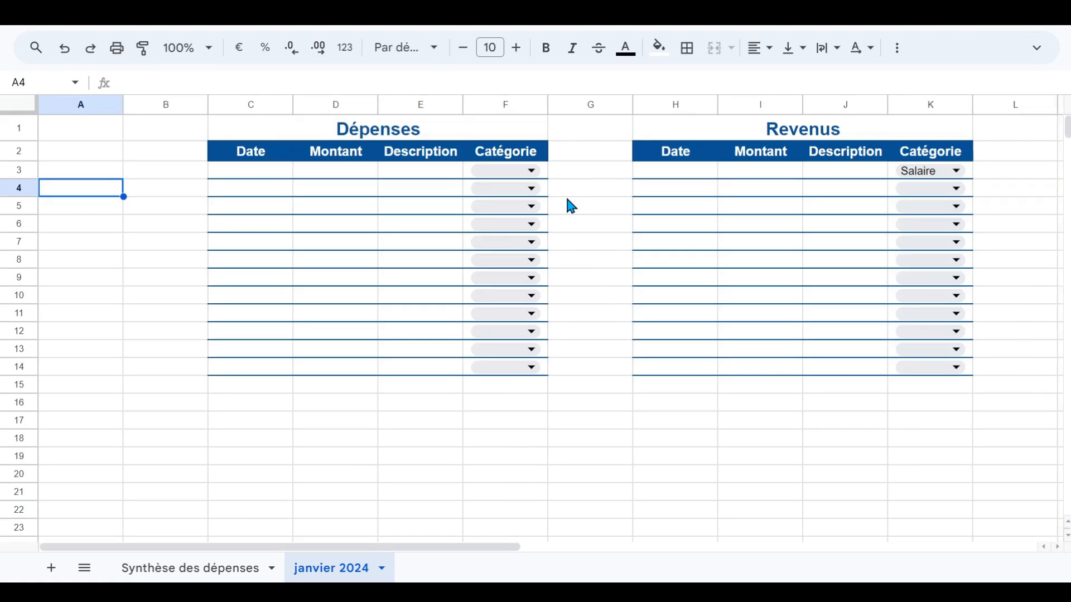
key("Right")
key("Right")
key("Right")
key("Right")
key("Right")
key("Right")
key("Right")
key("Right")
key("Right")
key("Right")
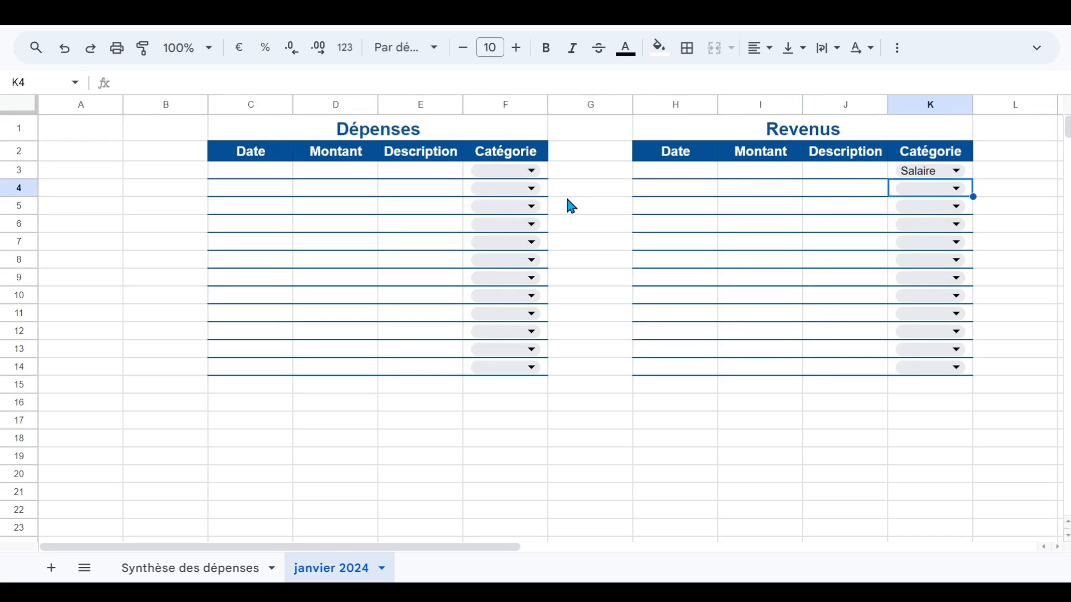
key("ctrl+c")
key("Up")
key("ctrl+v")
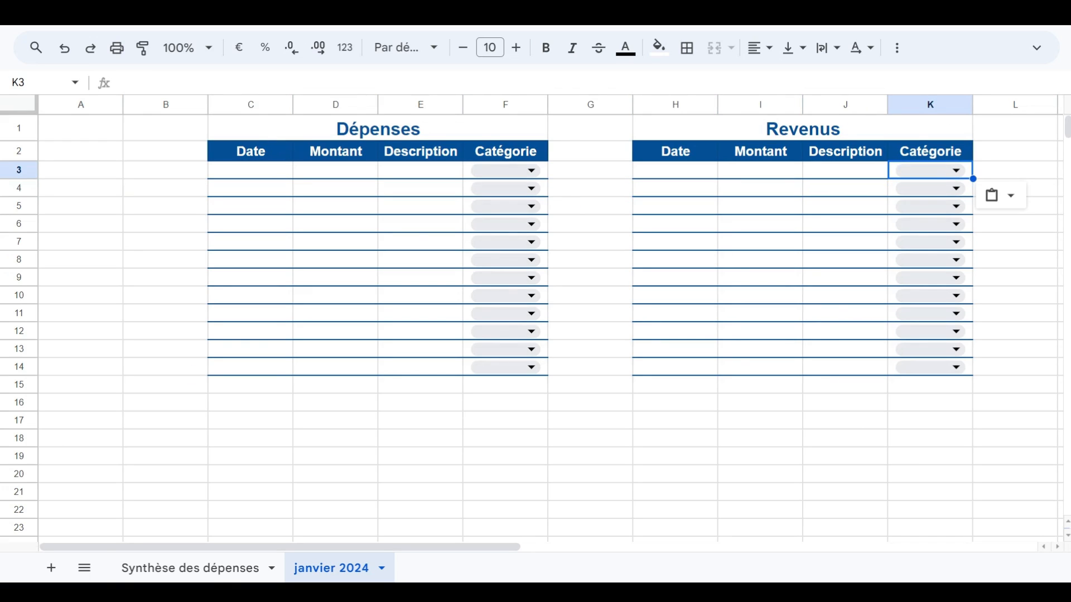
left_click(220, 569)
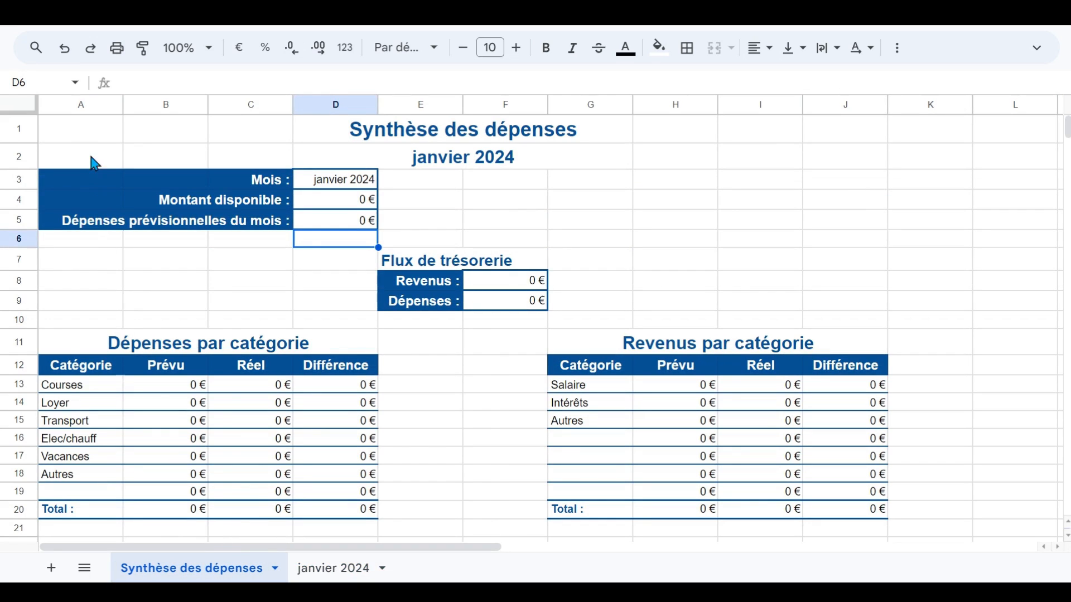
Examine the Dépenses dates and the amounts in D3:D9 on the janvier 2024 sheet, and return to Synthèse des dépenses
left_click(94, 139)
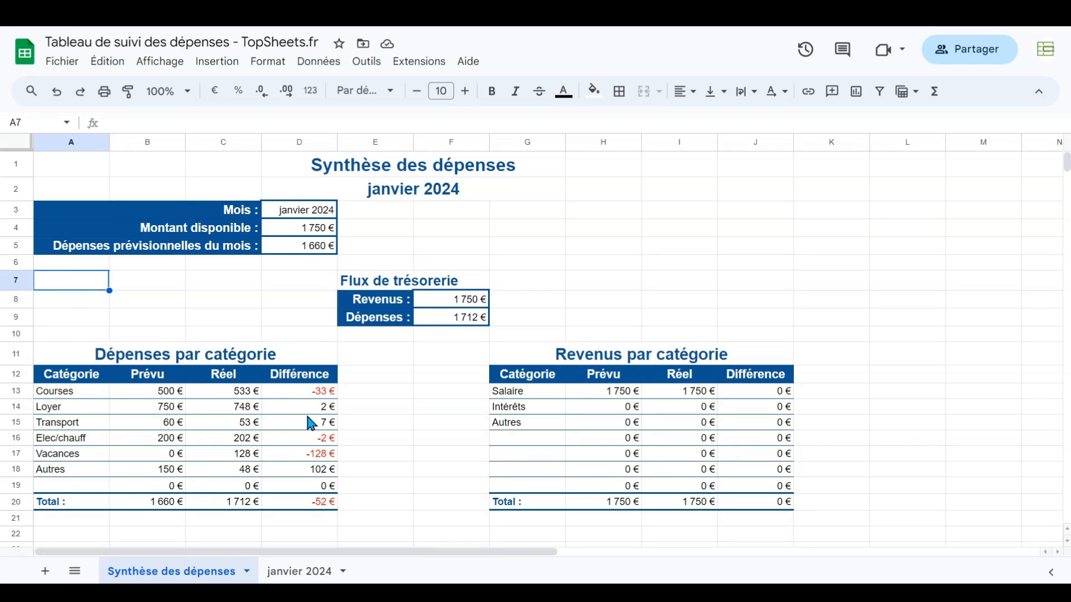
left_click(279, 571)
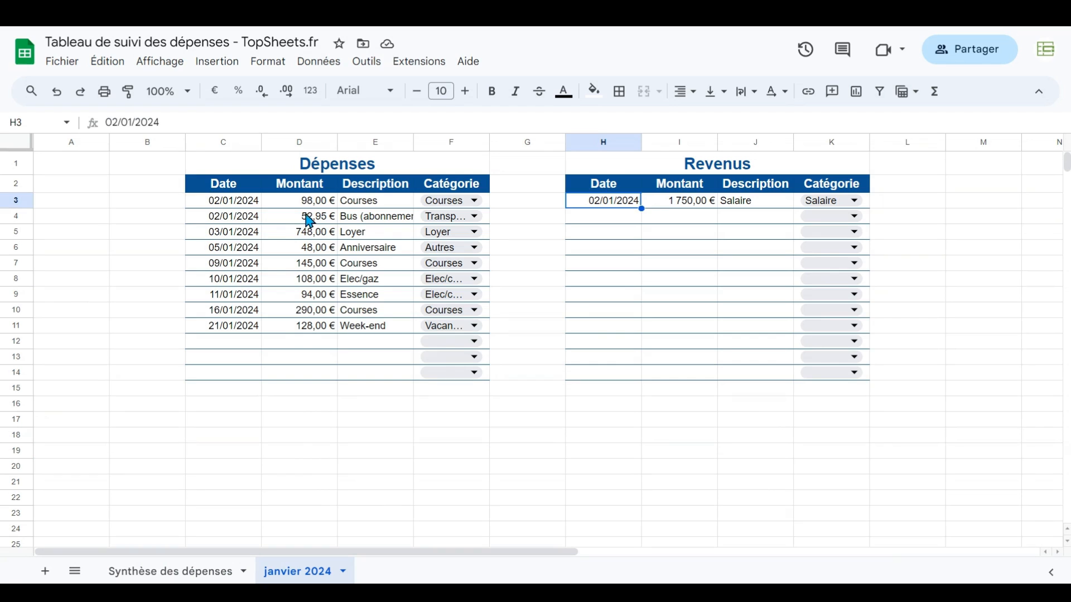
left_click(223, 204)
left_click(228, 234)
left_click_drag(295, 204, 304, 294)
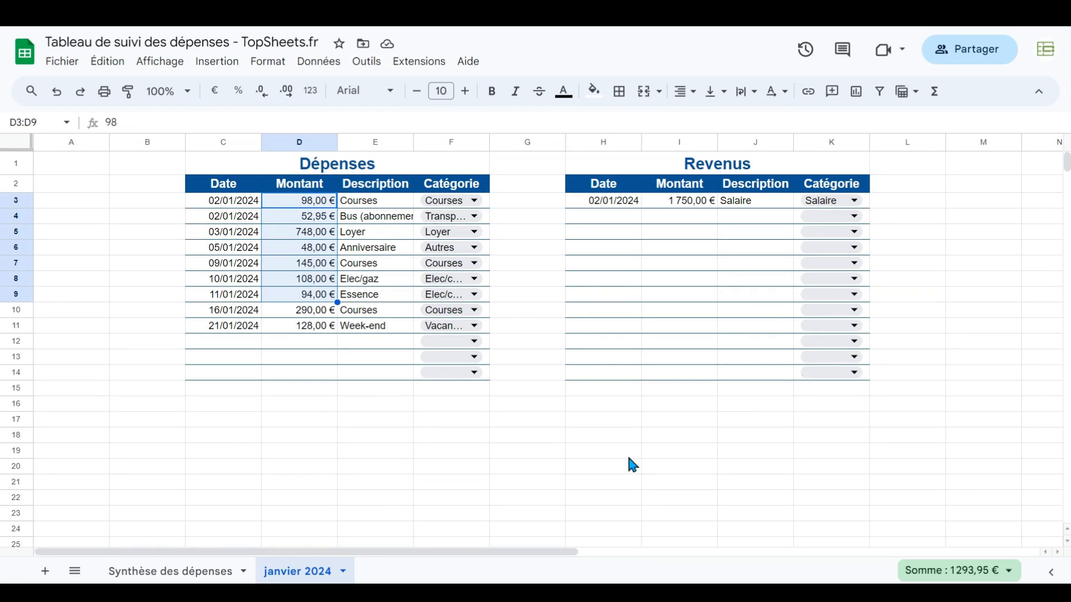
left_click(164, 572)
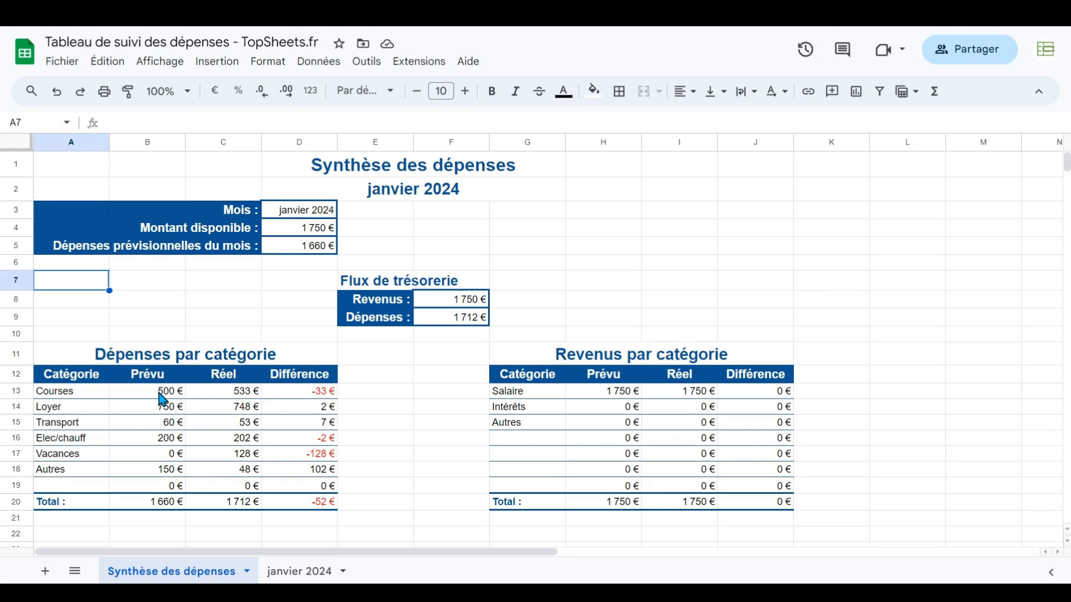
Examine the planned expenses B13:B19, the Loyer row's Réel cell, and the Différence cells for Courses, Elec/chauff, Vacances and Total
left_click_drag(161, 397, 164, 493)
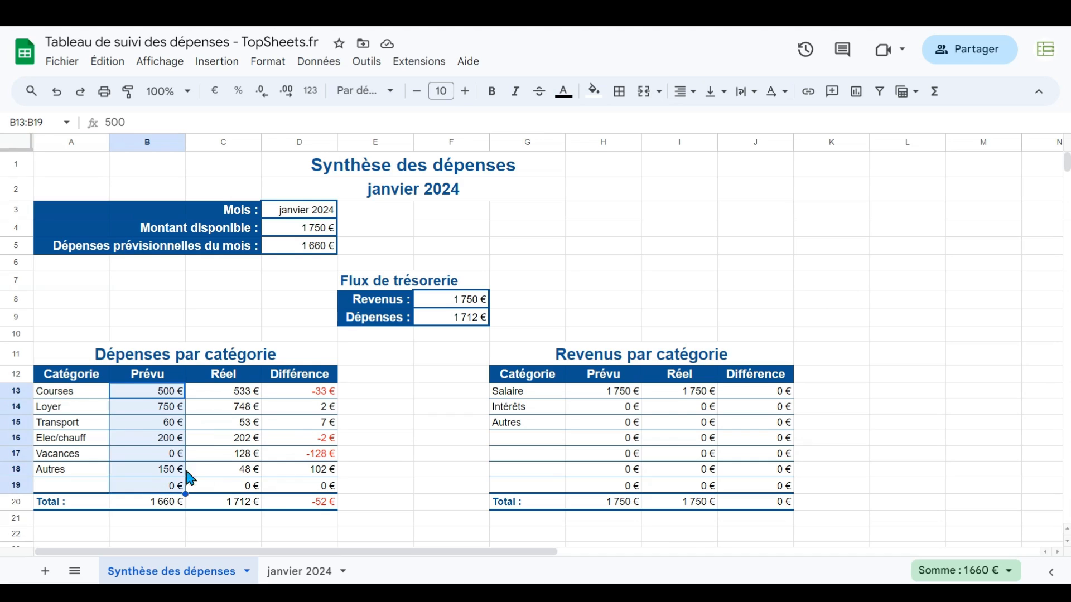
left_click(226, 407)
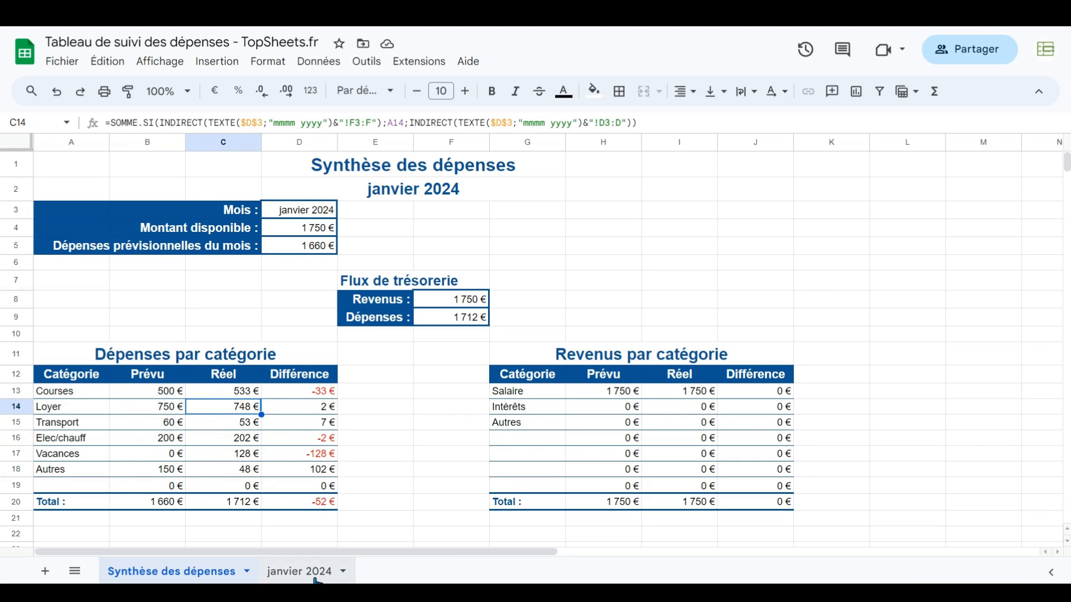
left_click(281, 389)
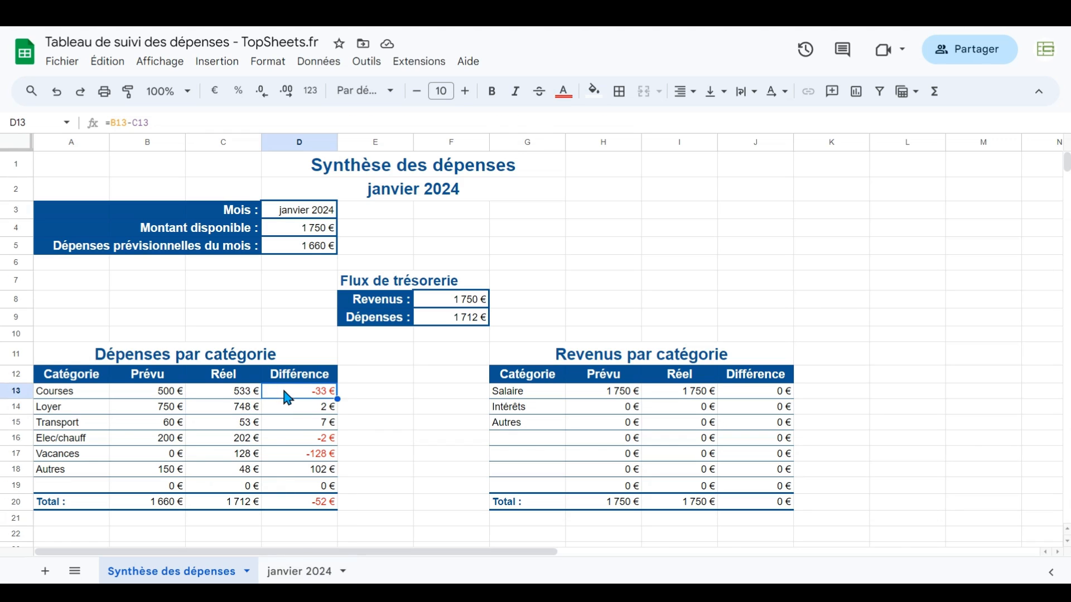
left_click(293, 439)
left_click(300, 456)
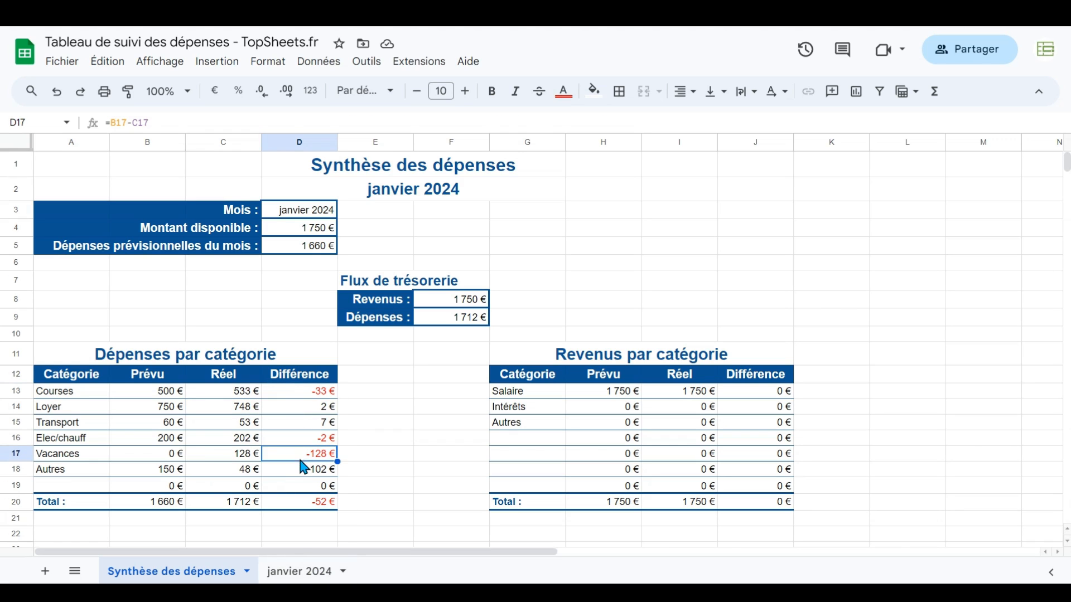
left_click(301, 505)
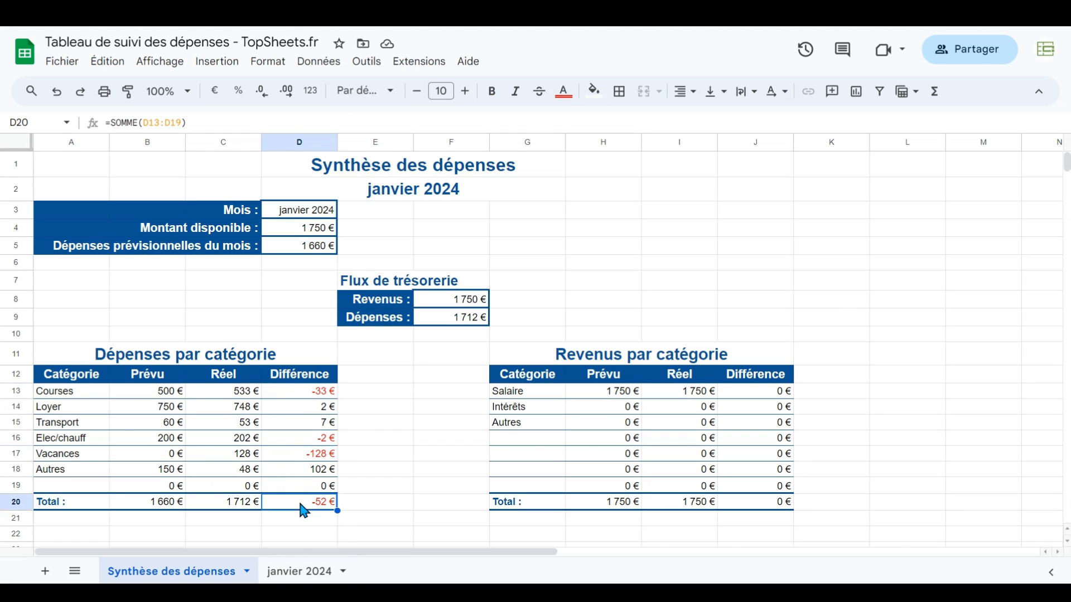
left_click(293, 392)
left_click(362, 396)
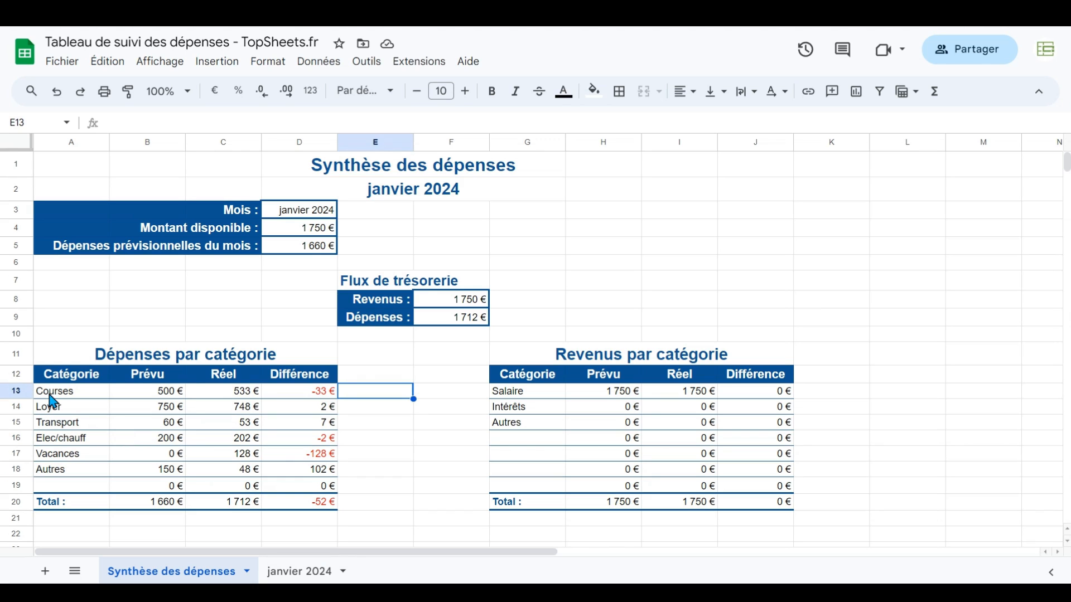
Insert a chart from the expense data A13:C19 and set its type to a 3D pie chart (Graphique à secteurs en 3D)
left_click_drag(50, 397, 228, 492)
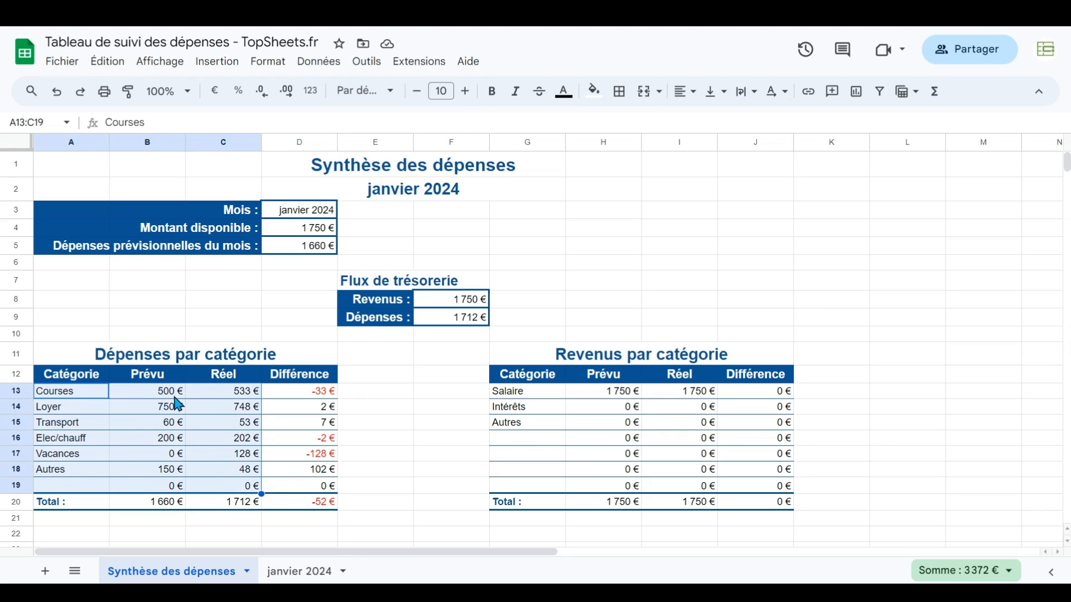
left_click(856, 92)
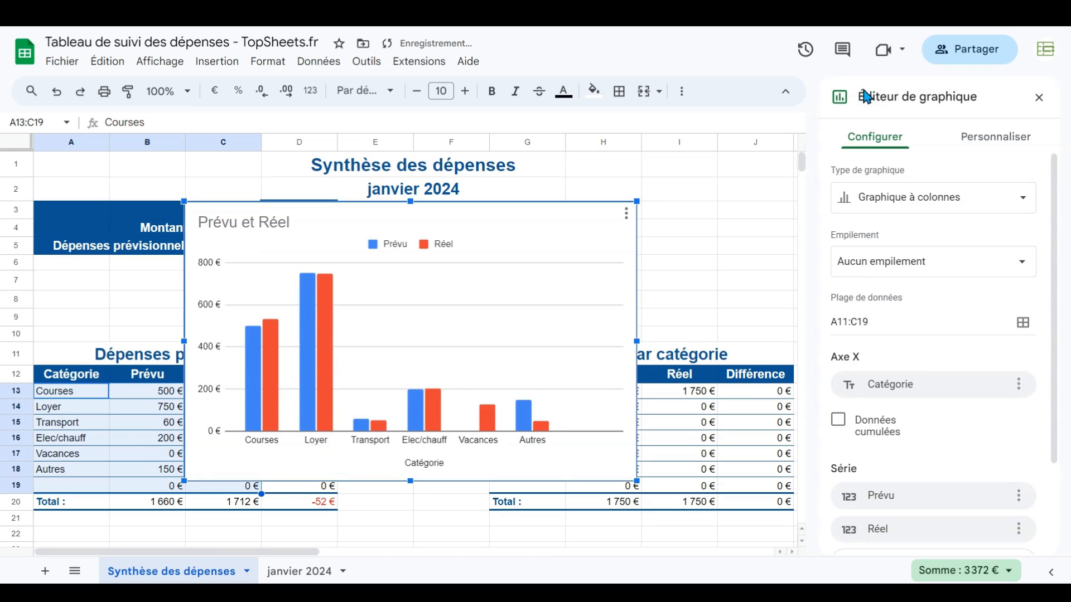
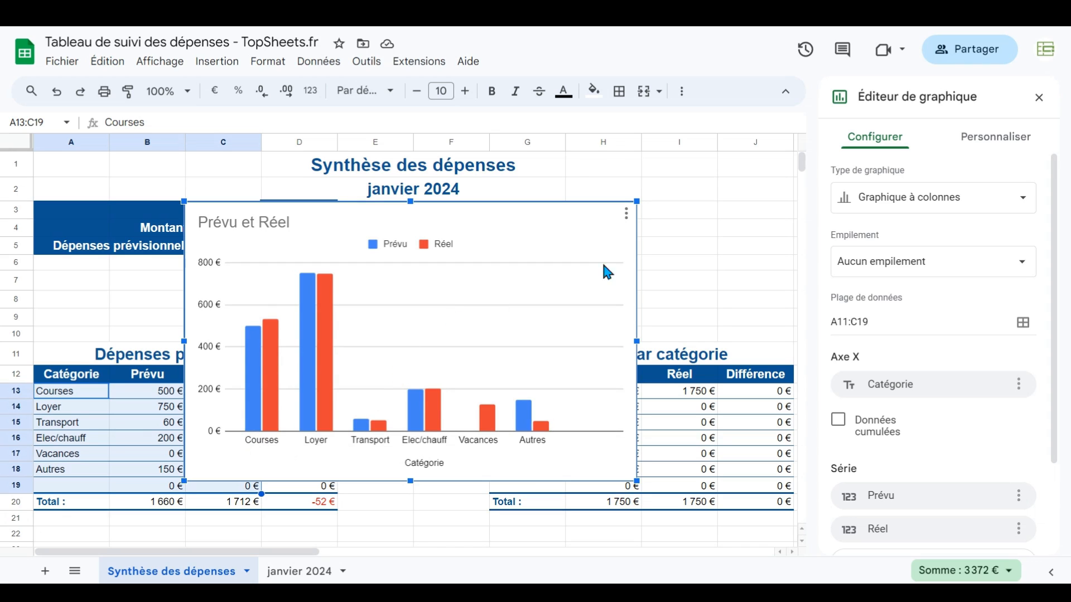
left_click(1026, 203)
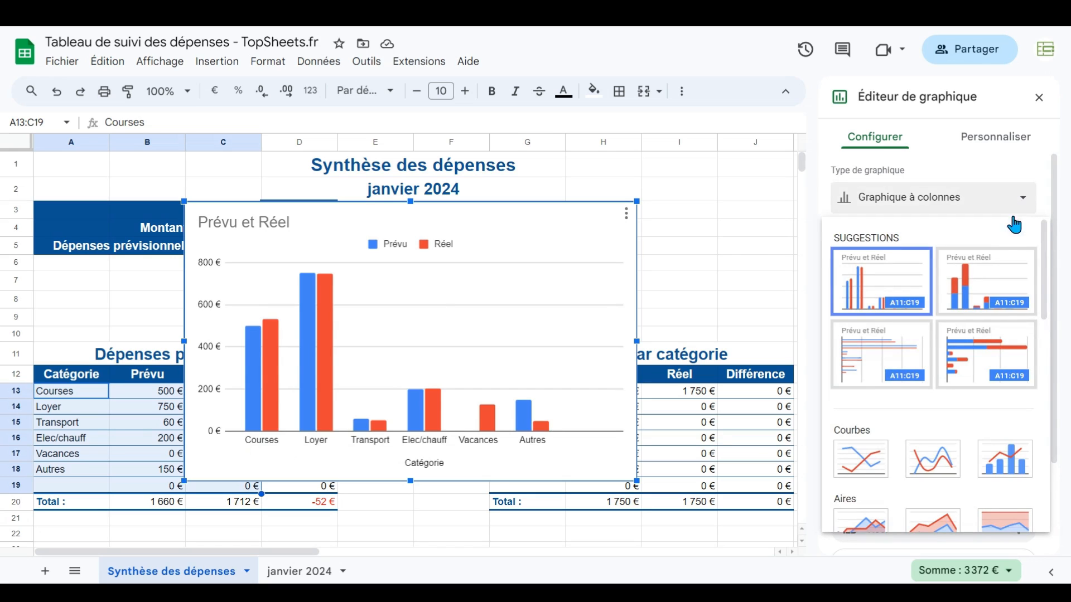
scroll(991, 267, "down", 3)
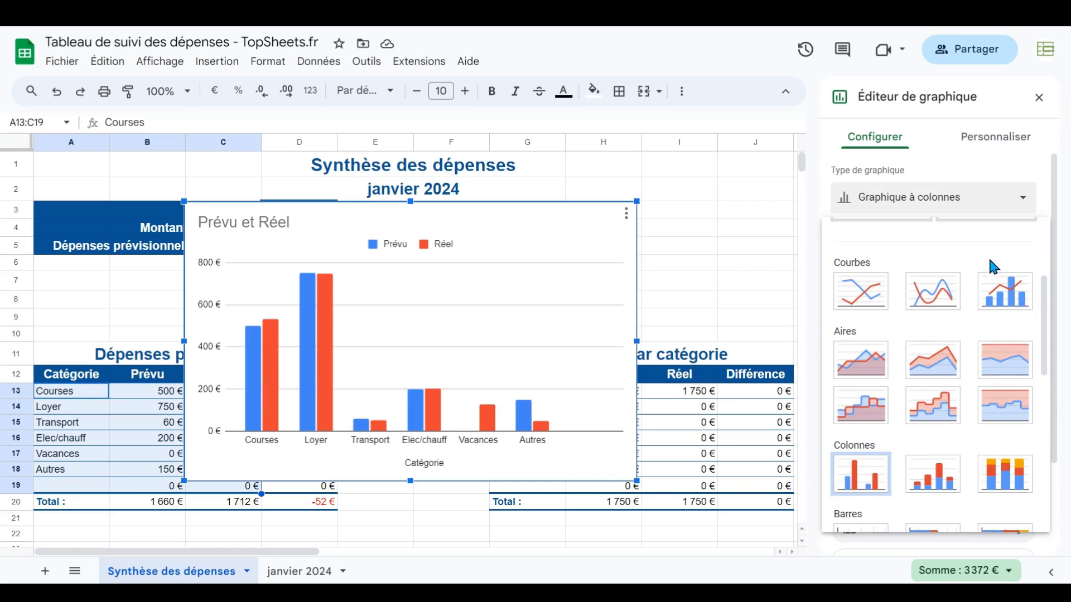
scroll(990, 268, "down", 2)
scroll(991, 270, "down", 2)
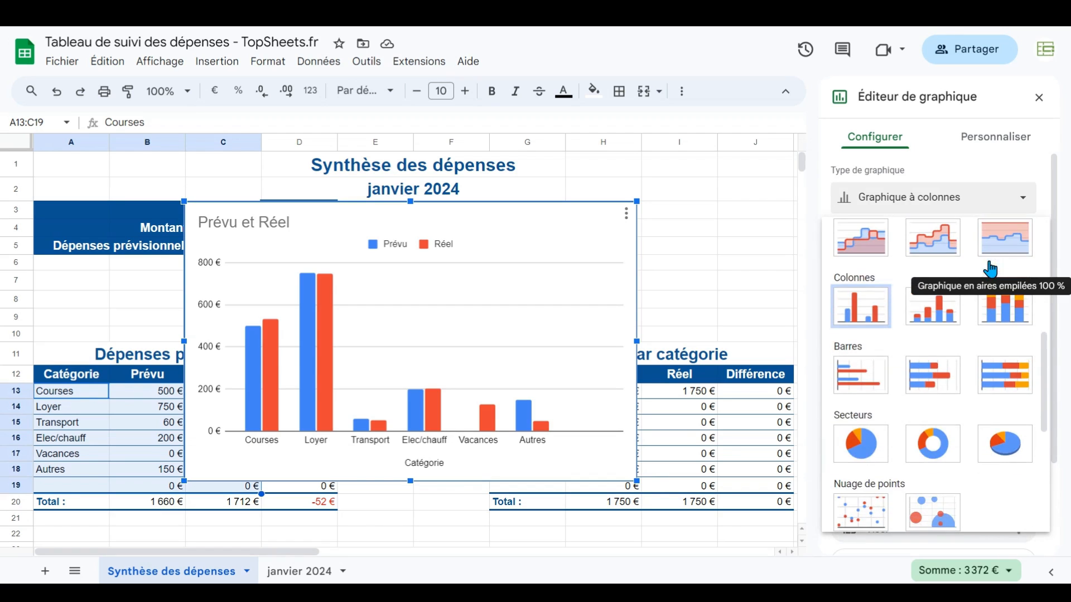
left_click(1002, 450)
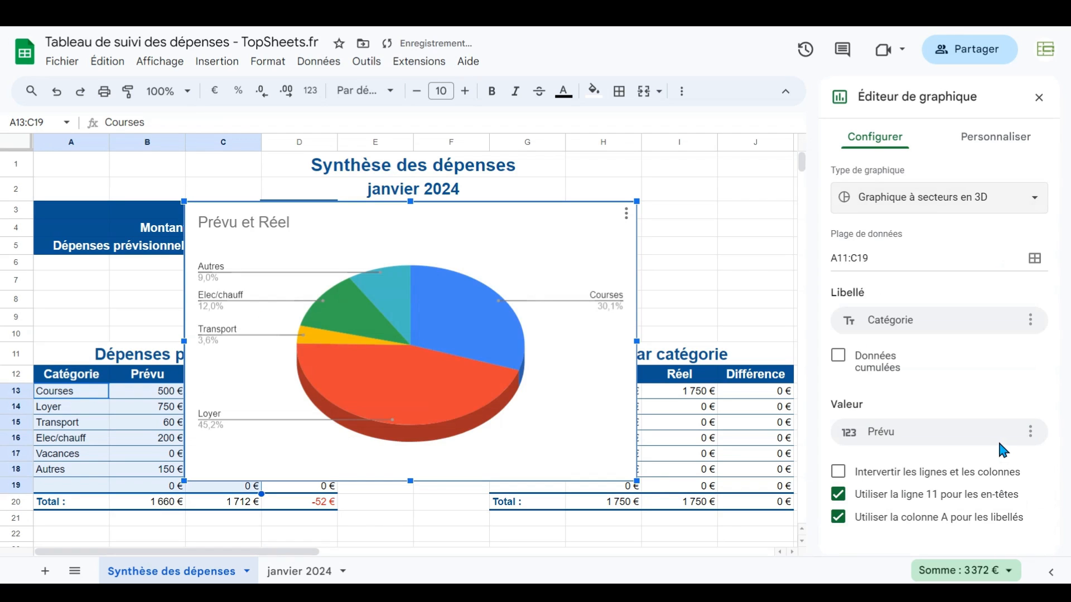
Change the pie chart's title to "Dépenses par catégorie"
left_click(260, 227)
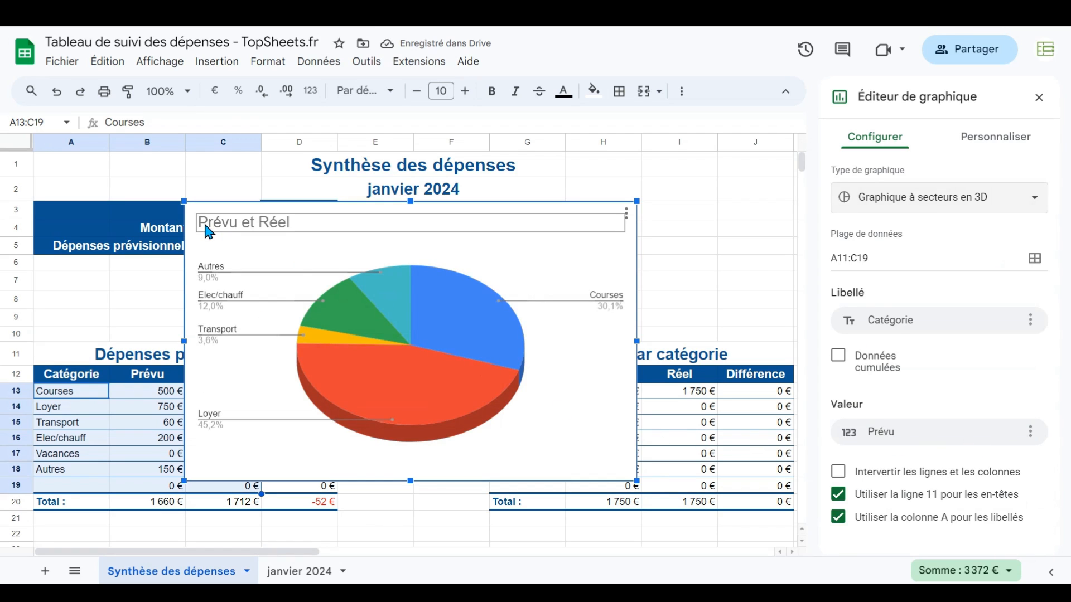
left_click(261, 227)
type("Dépenses pa")
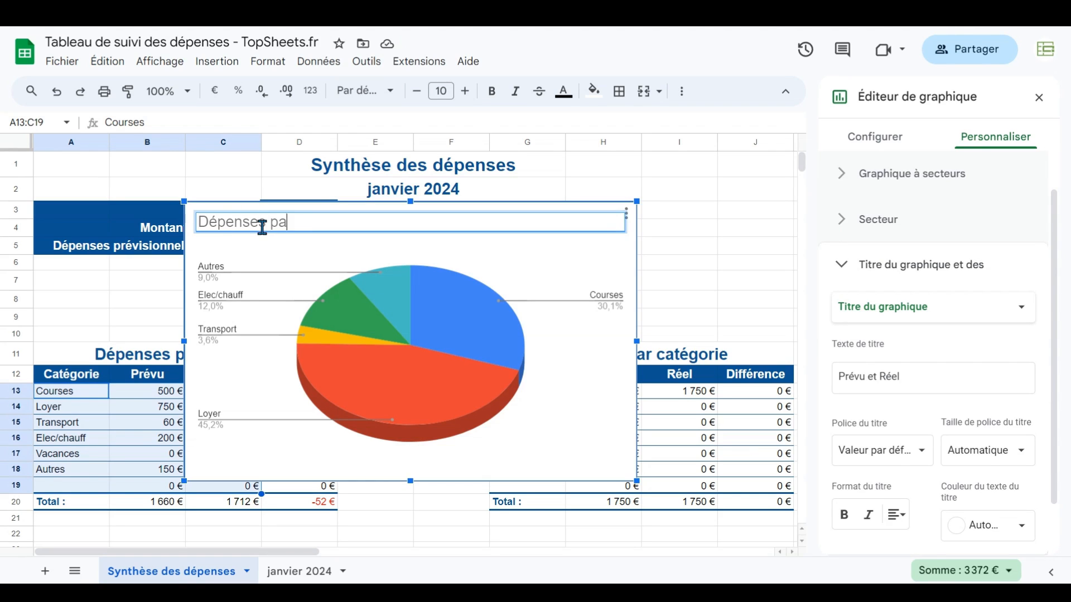
type("r catégorie")
key("Return")
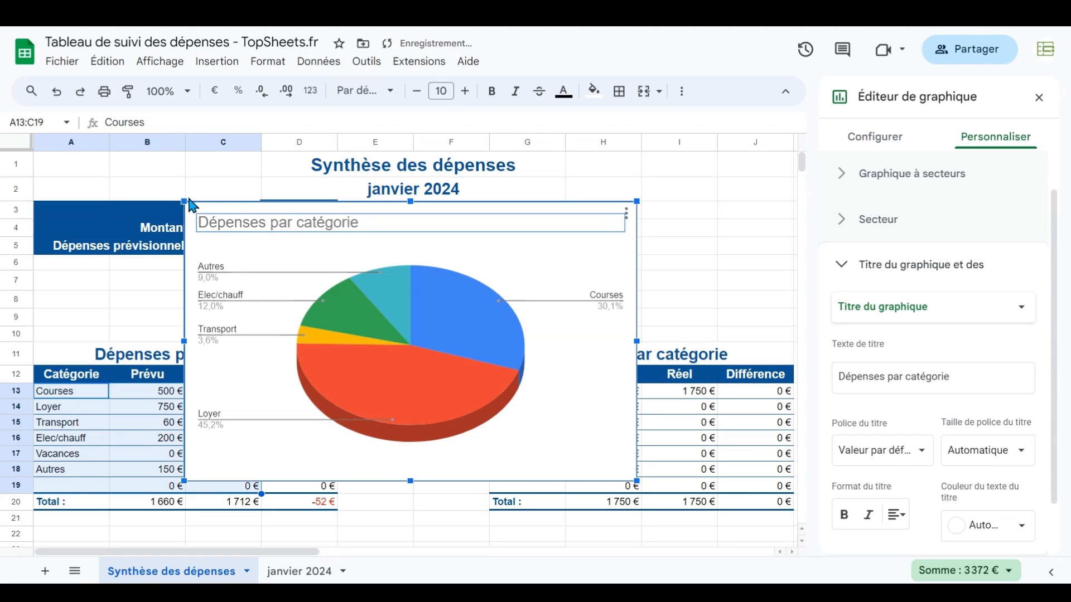
Shrink the pie chart and place it above the Revenus par catégorie table, from column I to L in rows 1 to 9
left_click_drag(184, 199, 268, 253)
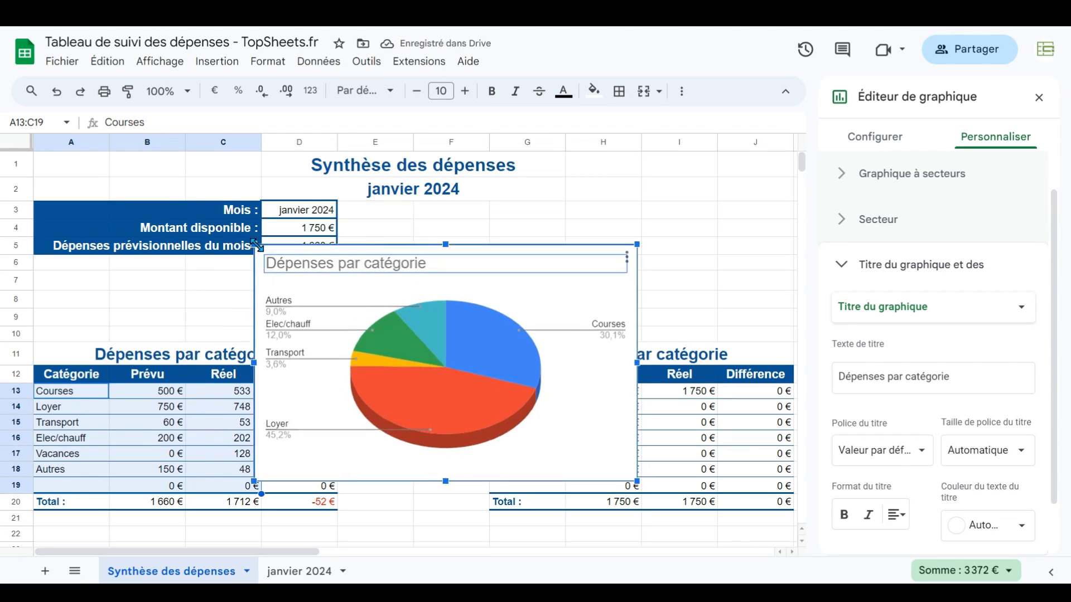
left_click(1038, 97)
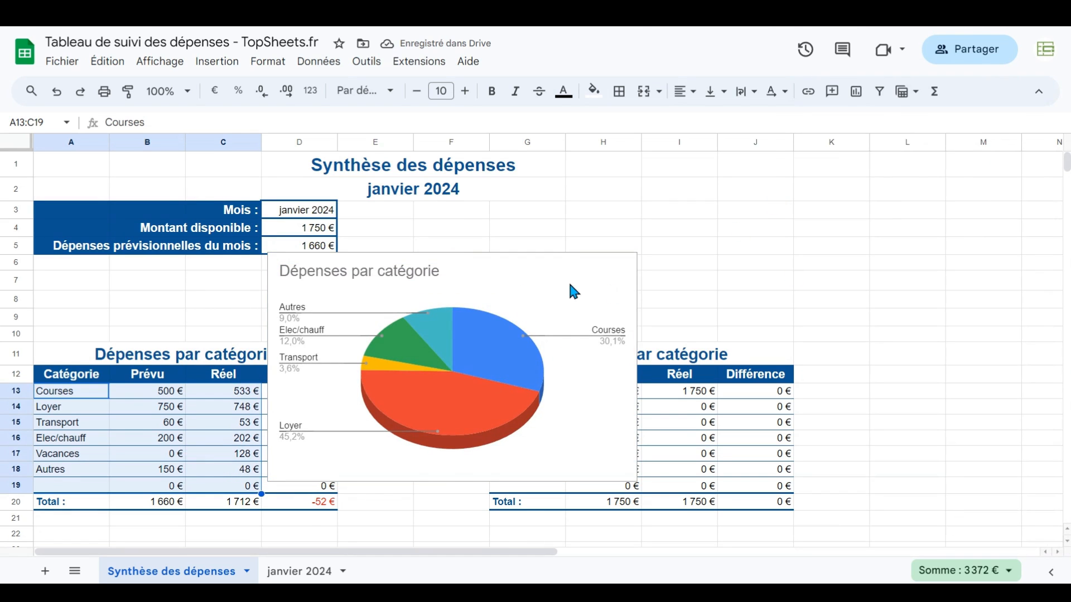
left_click_drag(598, 275, 786, 177)
left_click(685, 216)
left_click_drag(549, 152, 616, 196)
left_click_drag(791, 231, 816, 189)
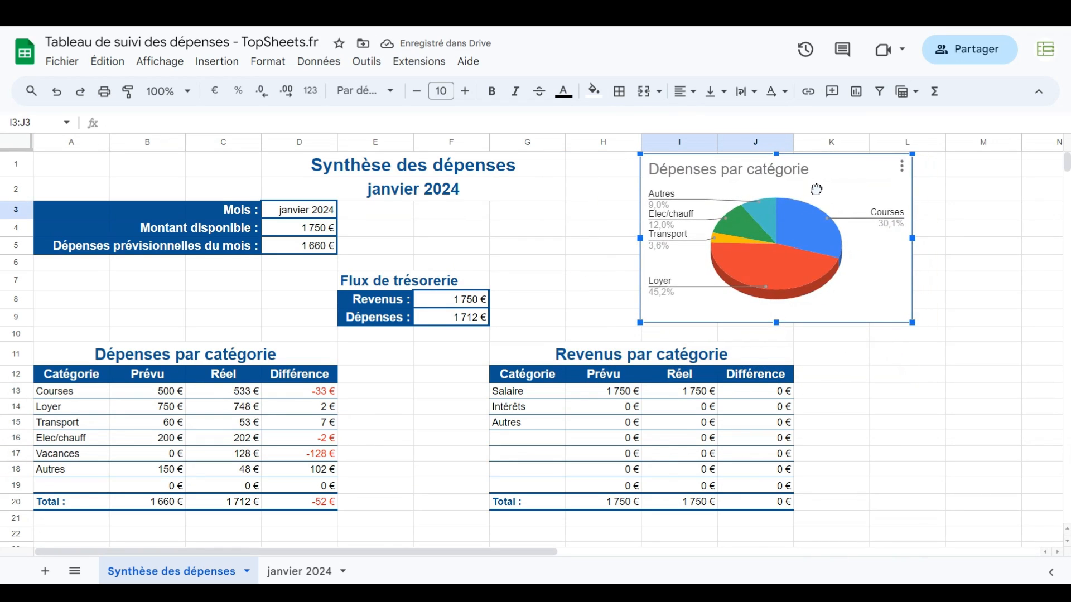
Insert a chart from the Flux de trésorerie data E8:F9 and set its type to a horizontal bar chart (Graphique à barres)
left_click(374, 308)
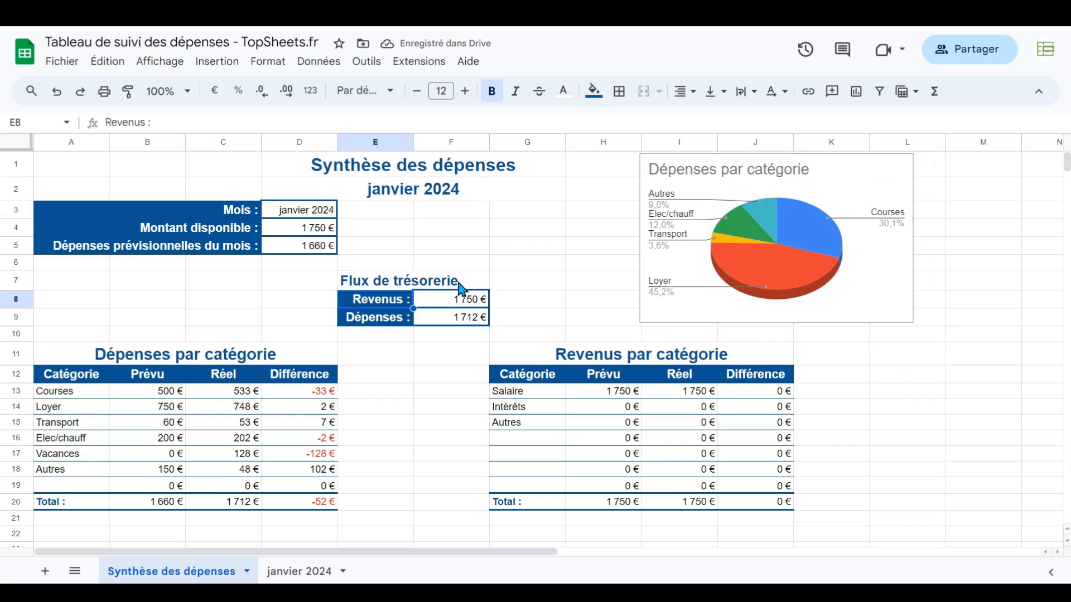
left_click_drag(400, 306, 453, 322)
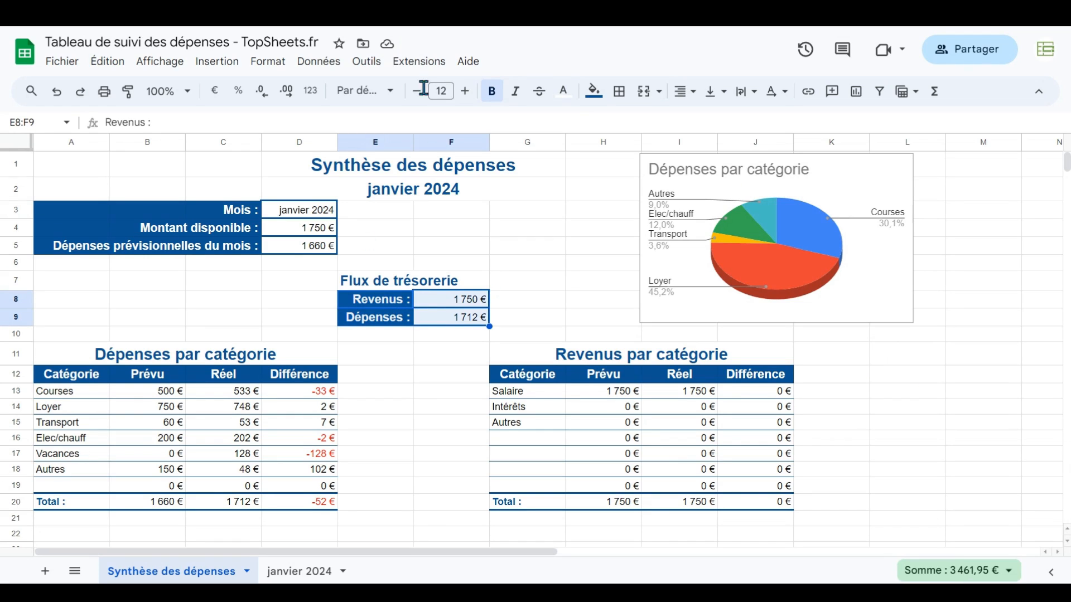
left_click(861, 95)
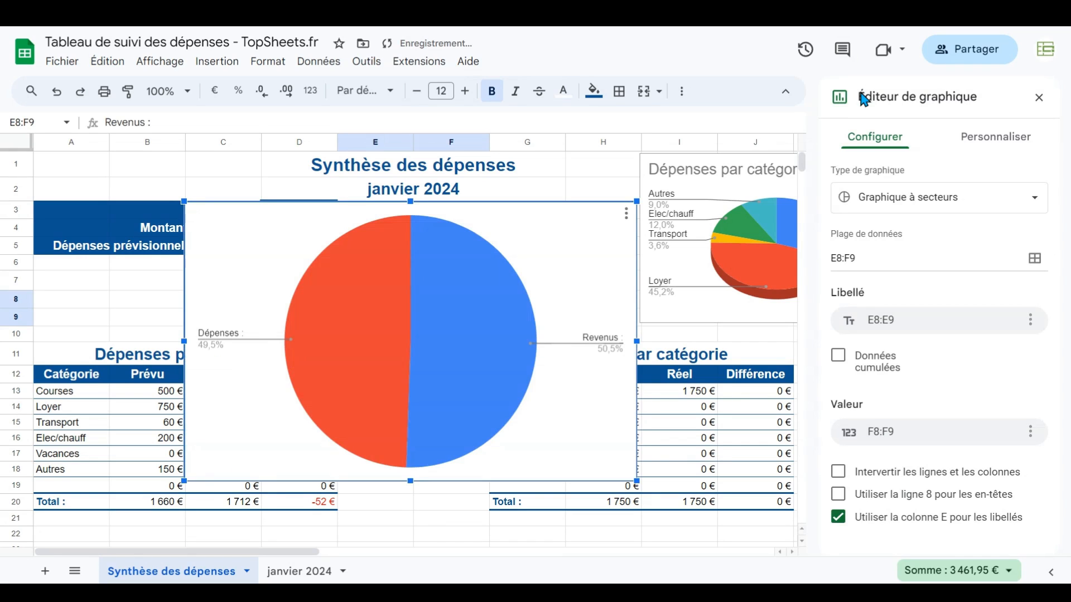
left_click(1035, 200)
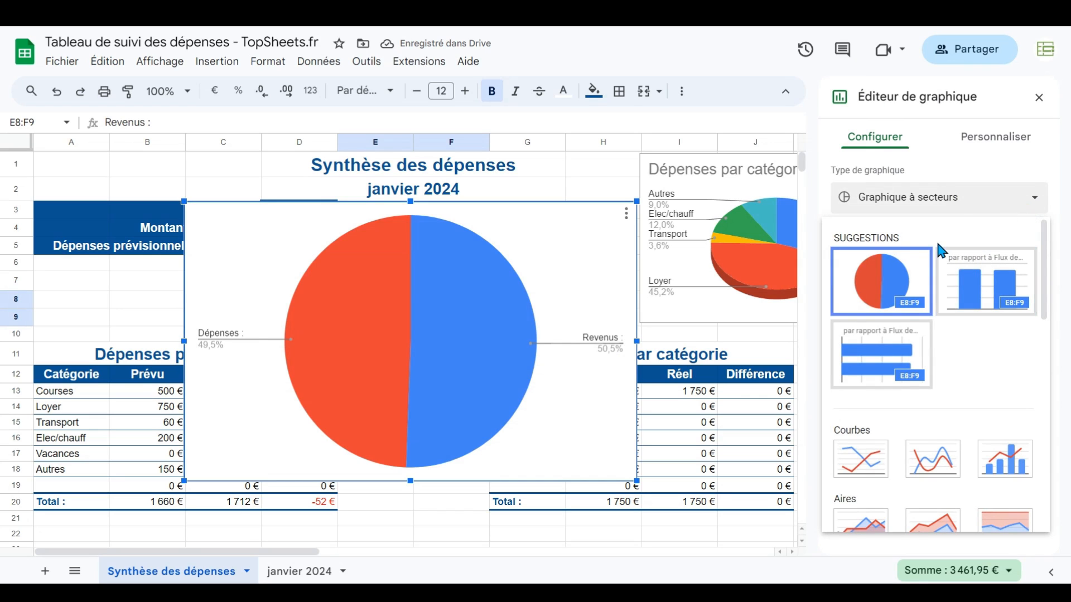
scroll(936, 238, "down", 5)
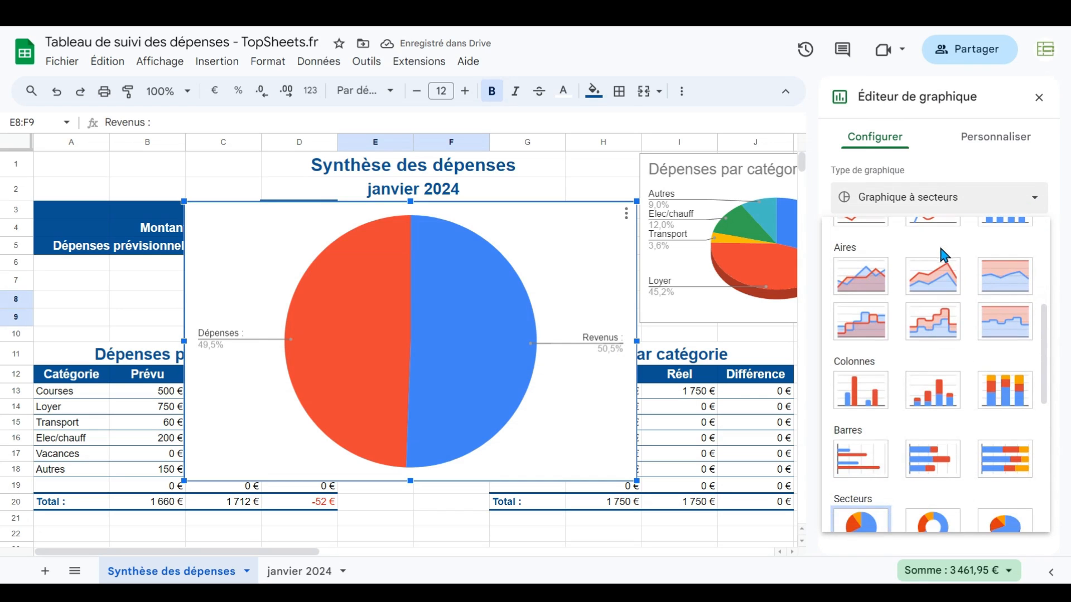
left_click(860, 460)
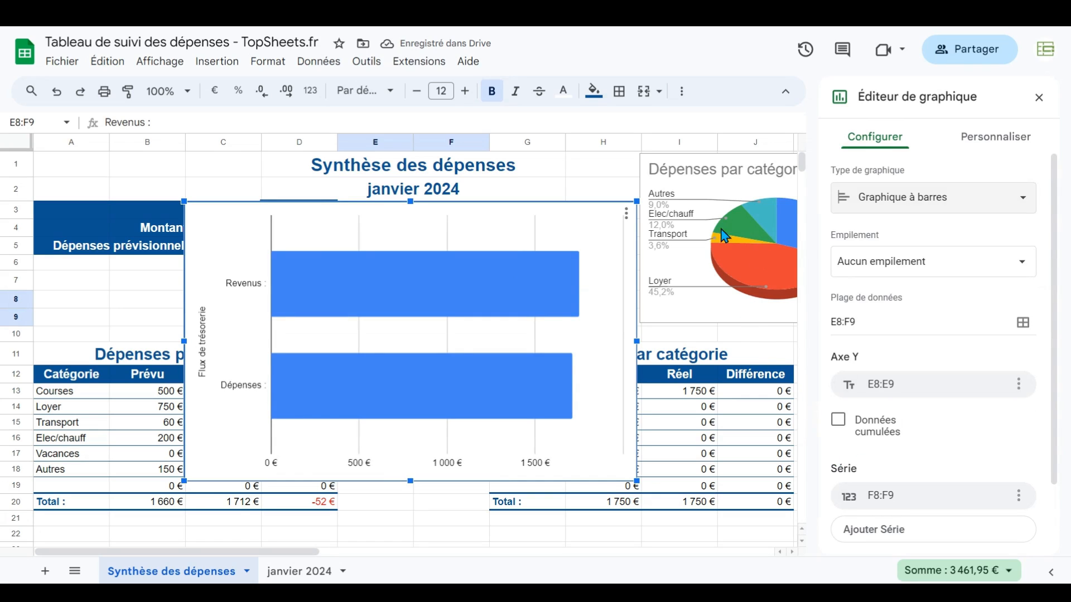
Apply the 3D style to the Flux de trésorerie bar chart and close the chart editor
left_click(987, 146)
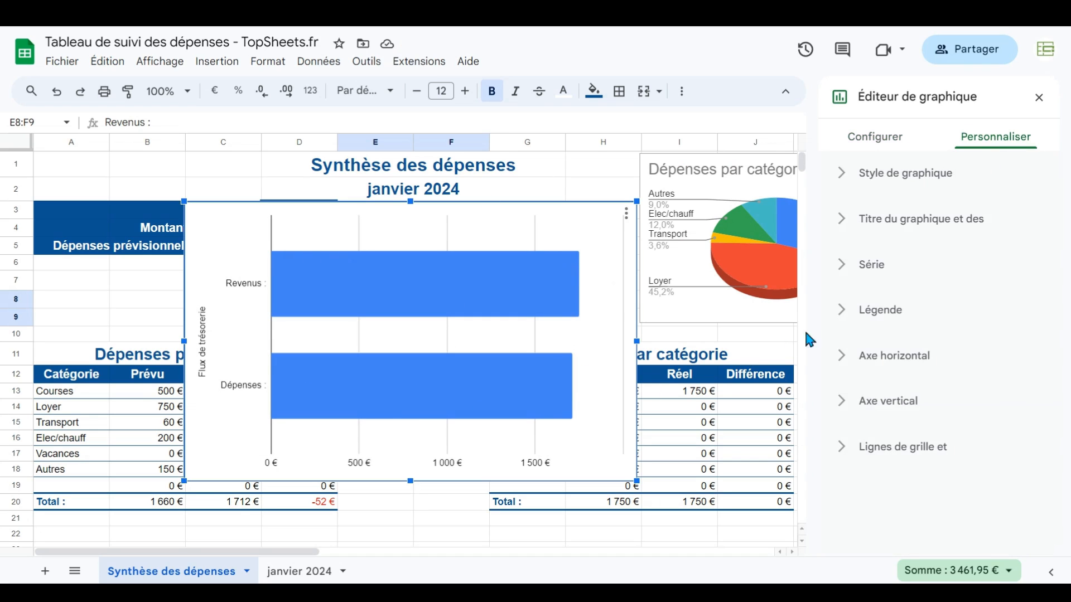
left_click(853, 174)
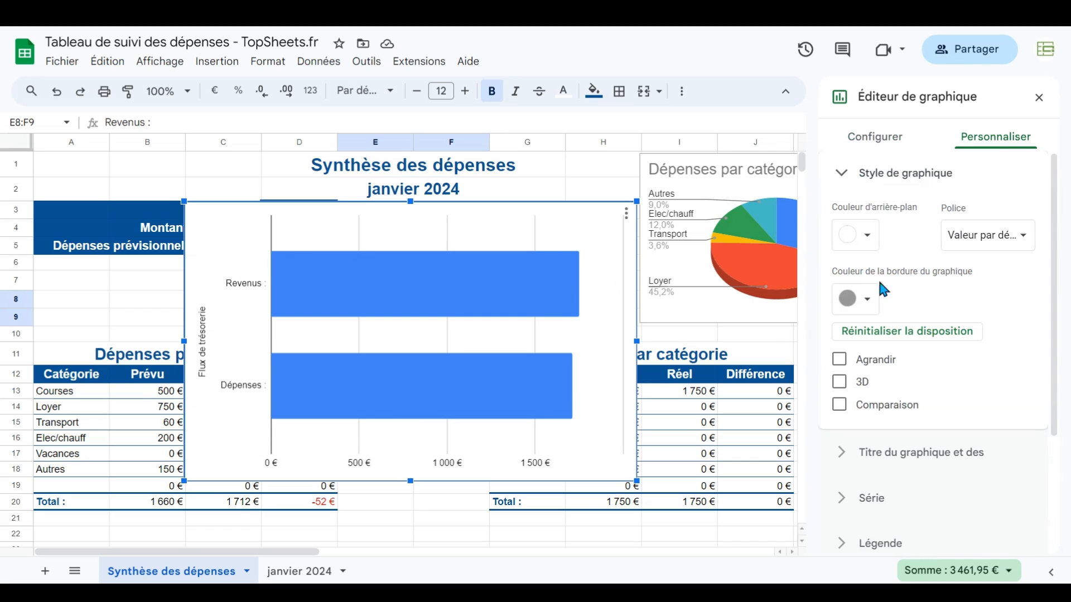
left_click(839, 383)
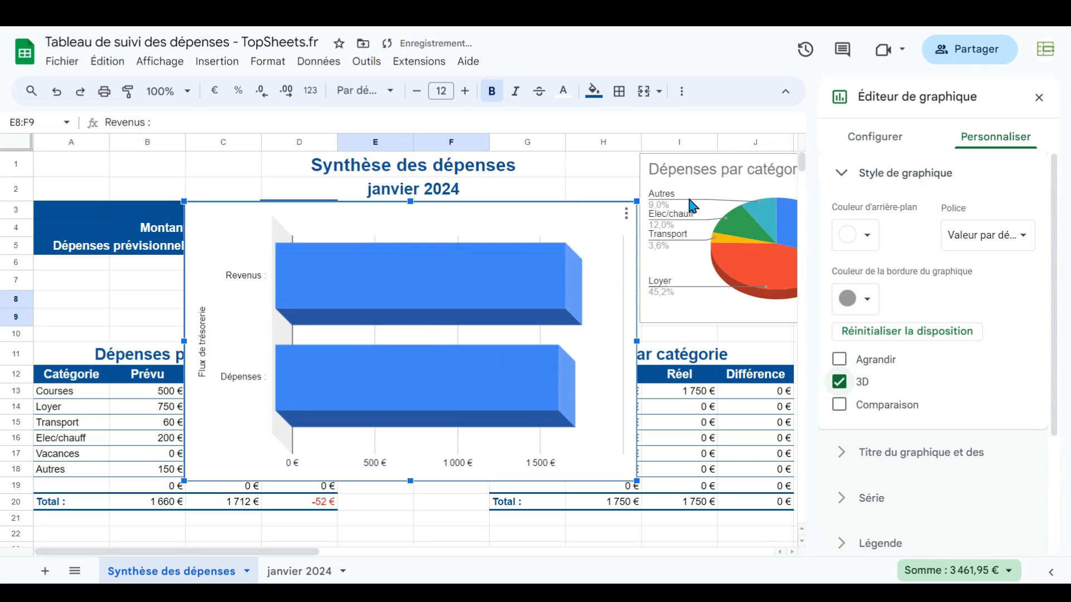
key("Escape")
Set the fill colour of the Flux de trésorerie bar chart's series and its Revenus bar to pure blue
double_click(389, 286)
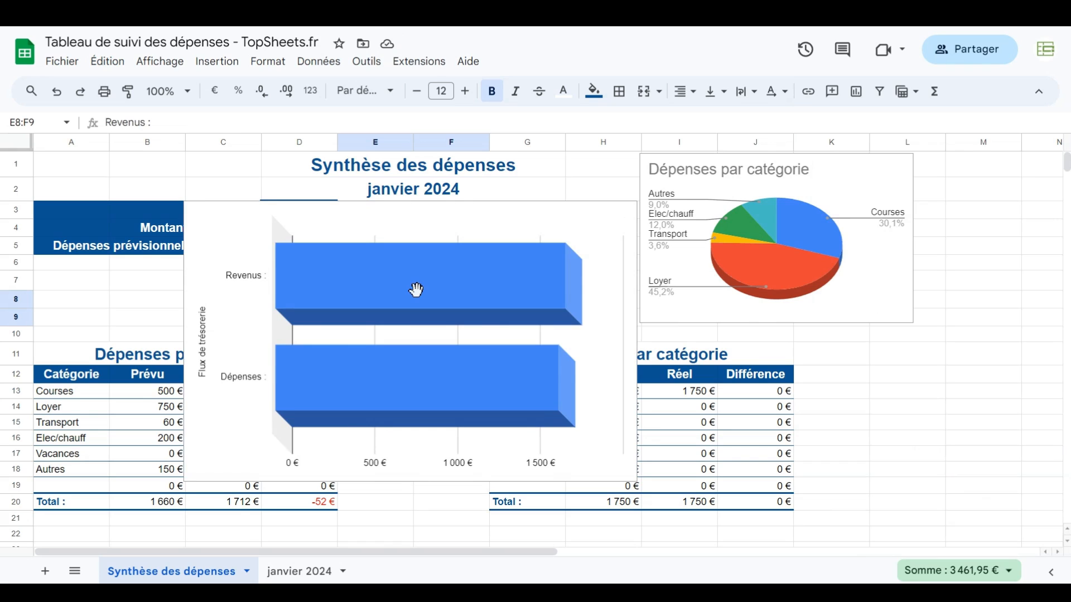
left_click(578, 248)
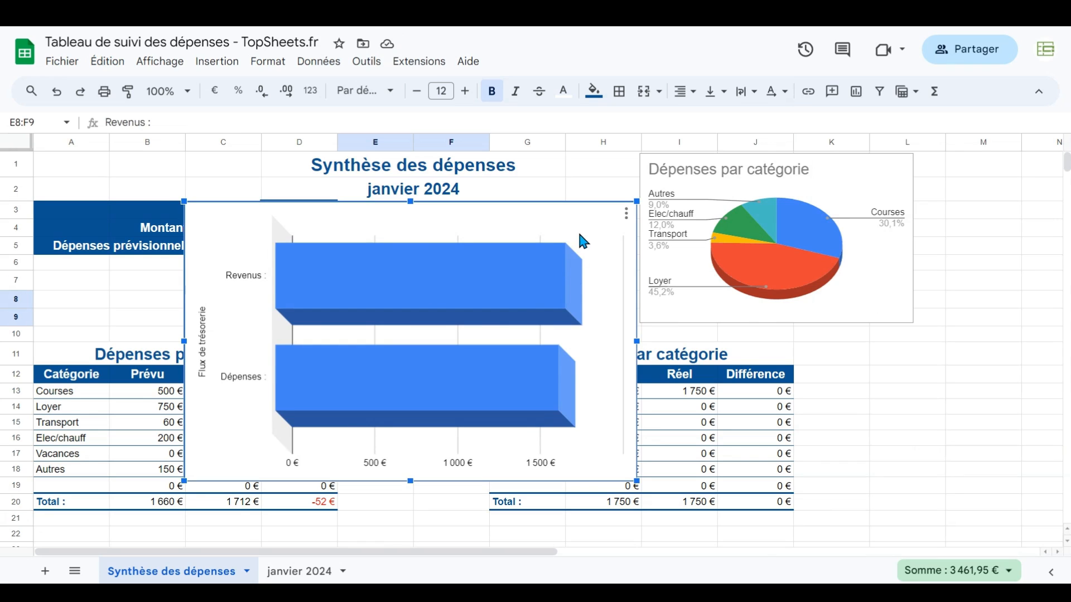
double_click(499, 286)
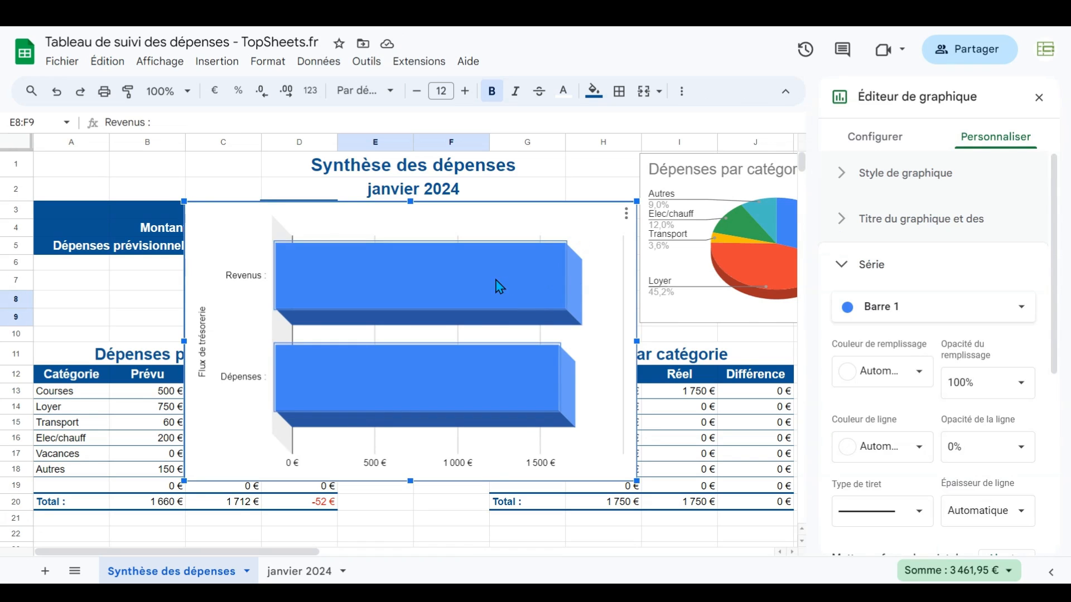
left_click(883, 380)
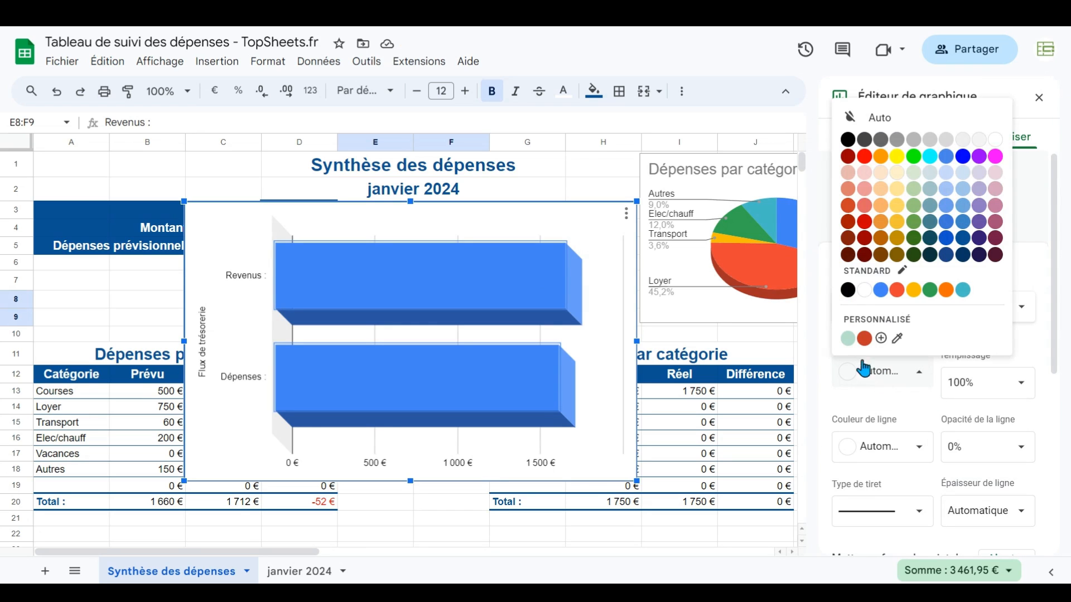
left_click(964, 157)
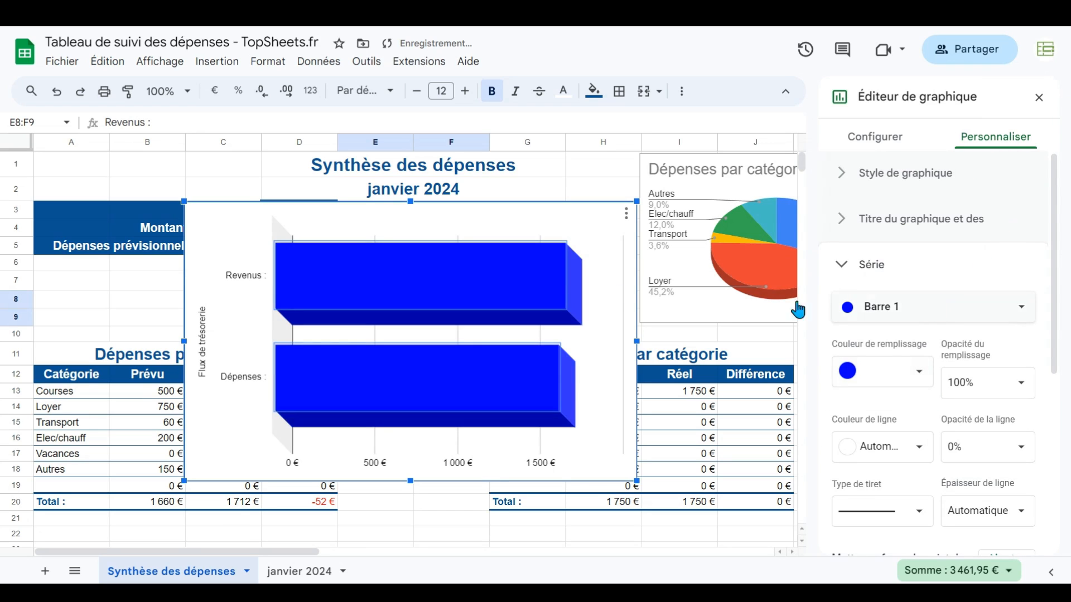
left_click(401, 266)
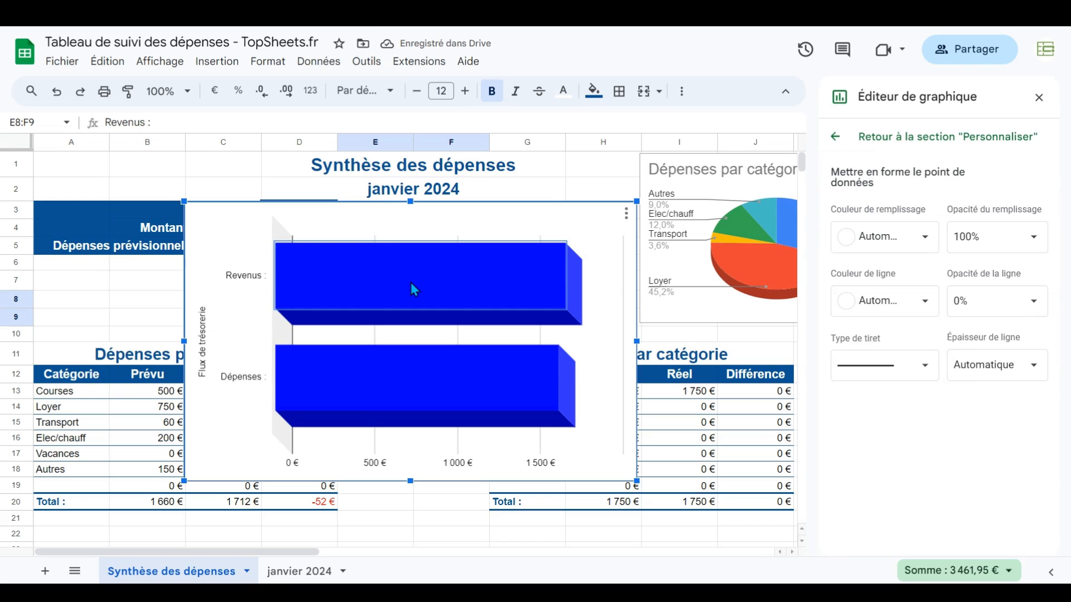
left_click(872, 239)
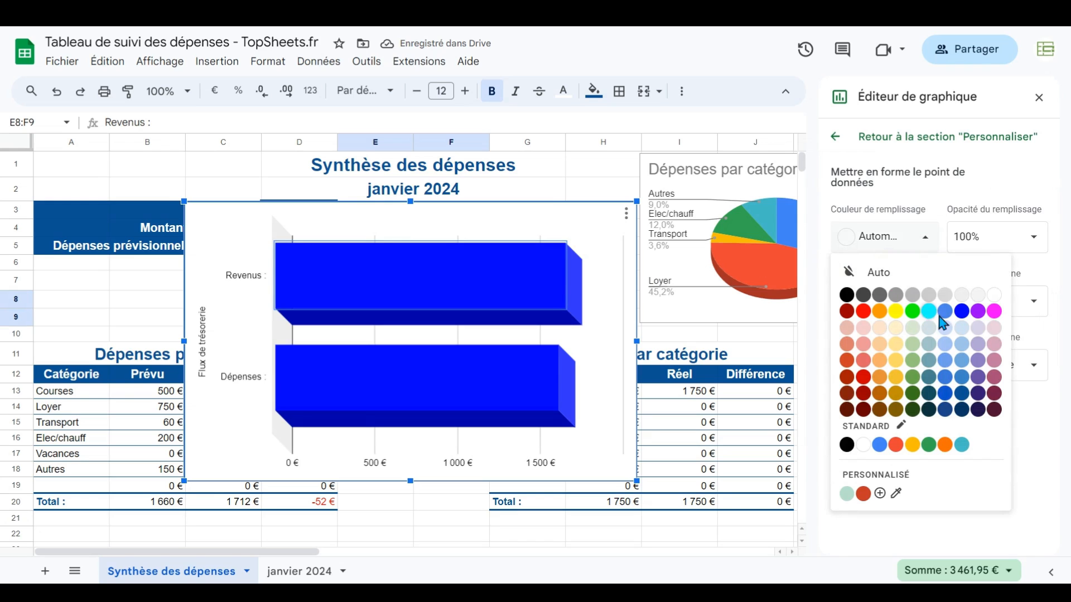
left_click(961, 312)
Fill the Dépenses bar of the Flux de trésorerie chart with red and close the chart editor
left_click(499, 383)
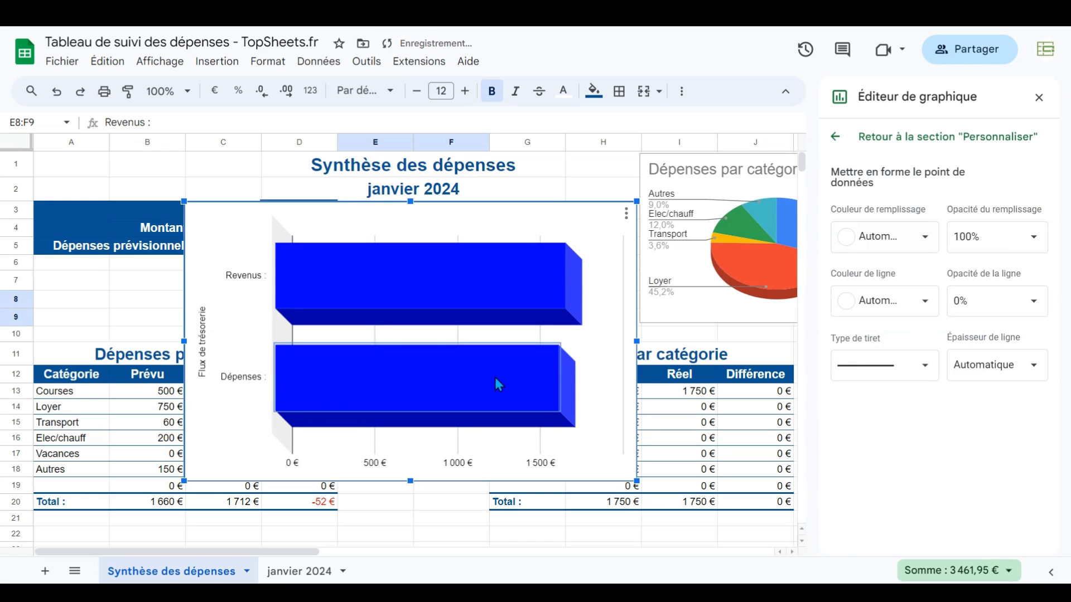
left_click(878, 239)
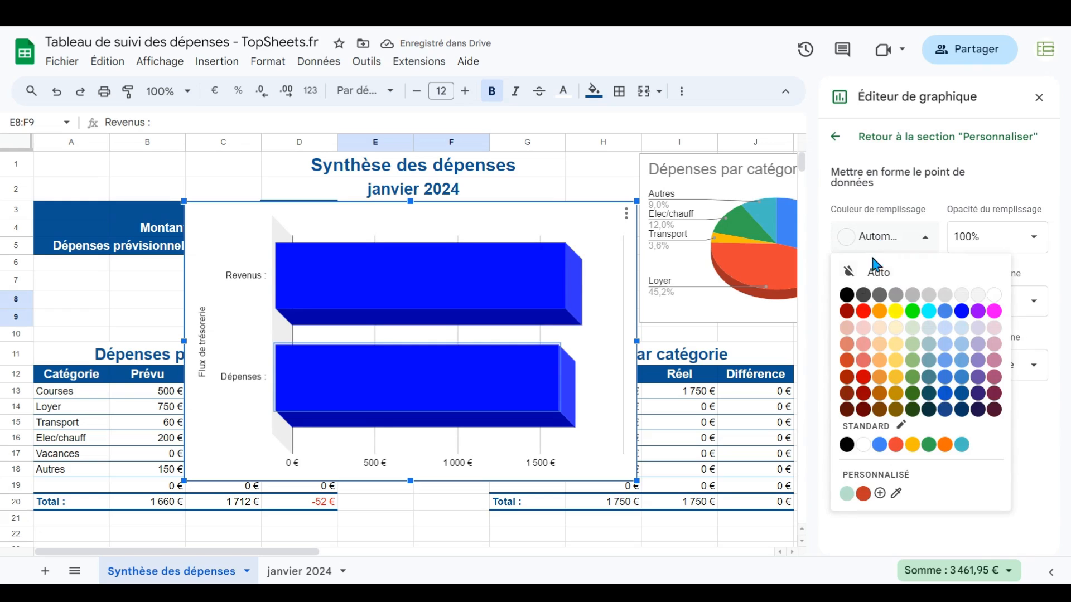
left_click(864, 311)
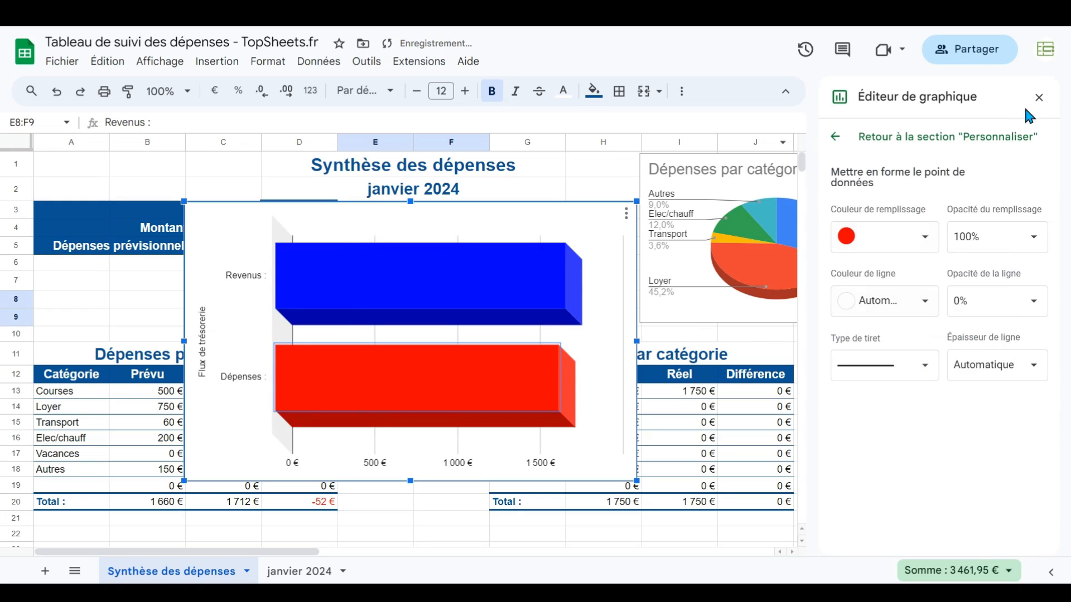
left_click(1039, 98)
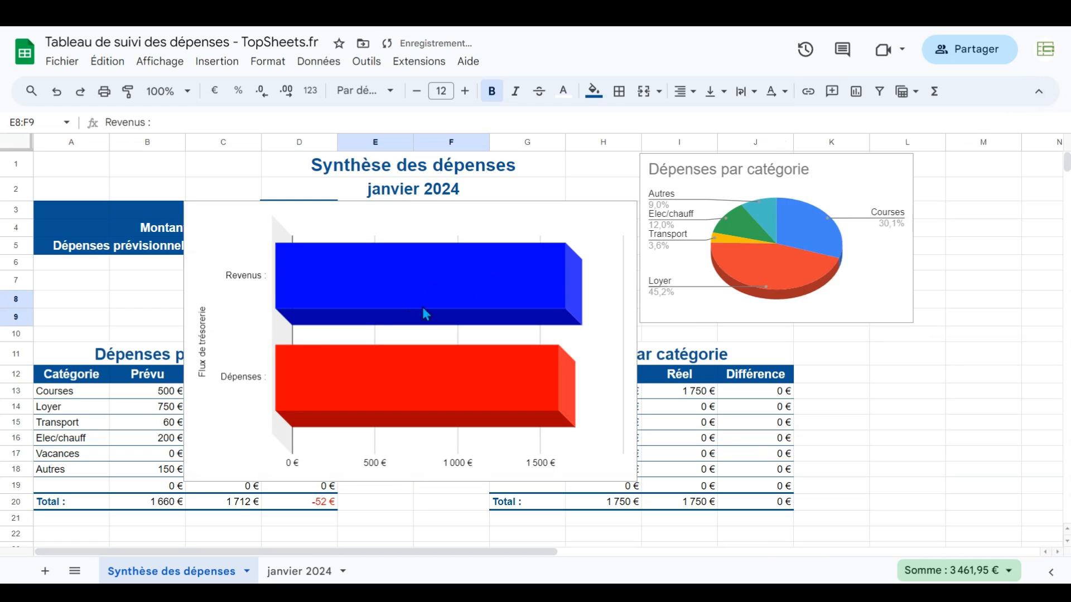
Clear the vertical axis title text of the Flux de trésorerie bar chart and close the chart editor
double_click(206, 357)
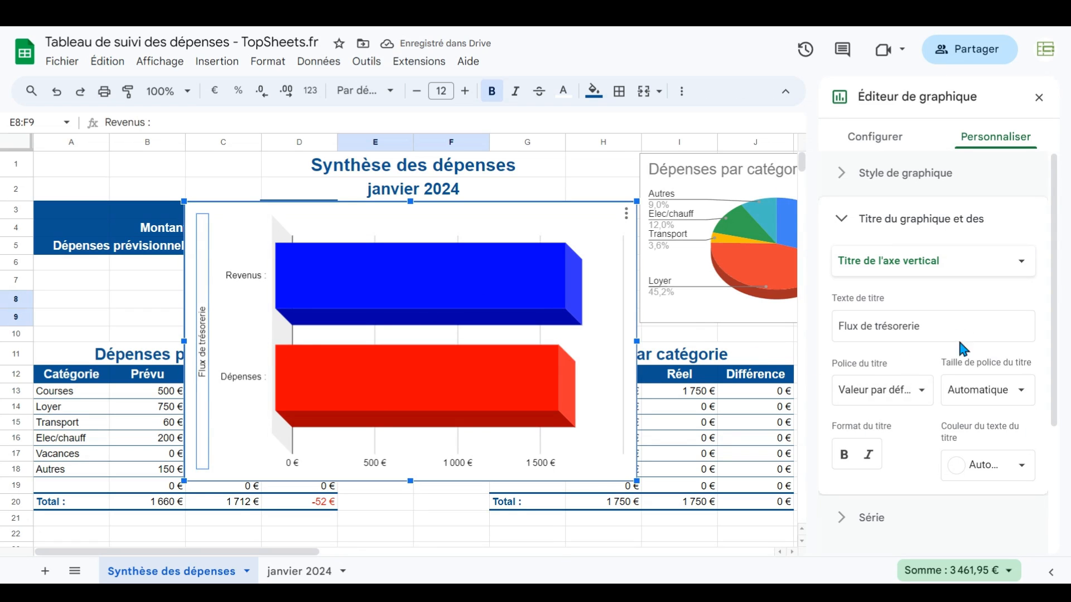
left_click_drag(920, 327, 824, 342)
key("BackSpace")
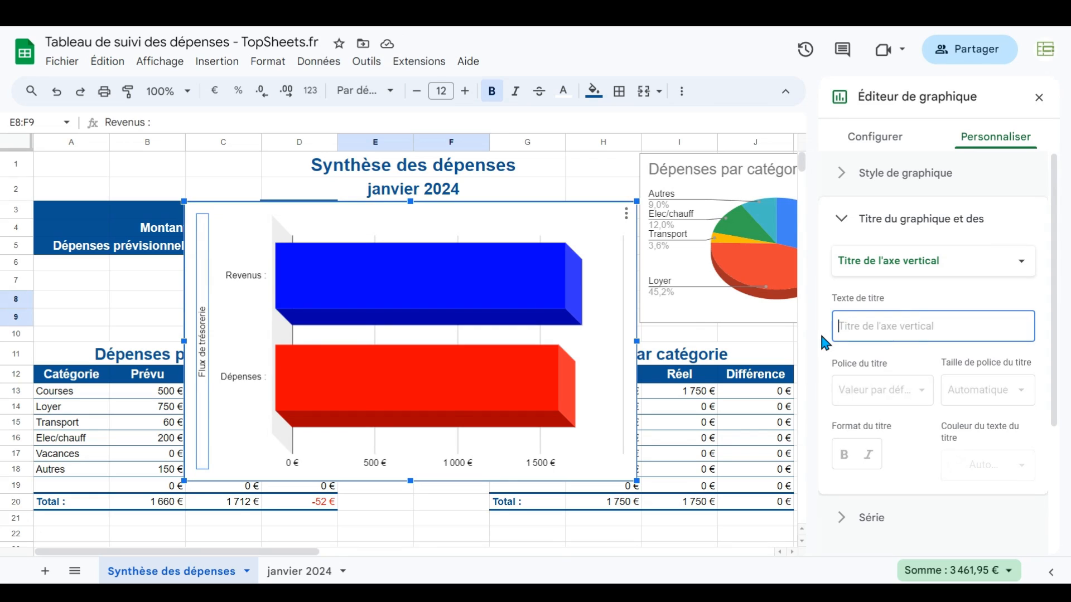
left_click(1039, 98)
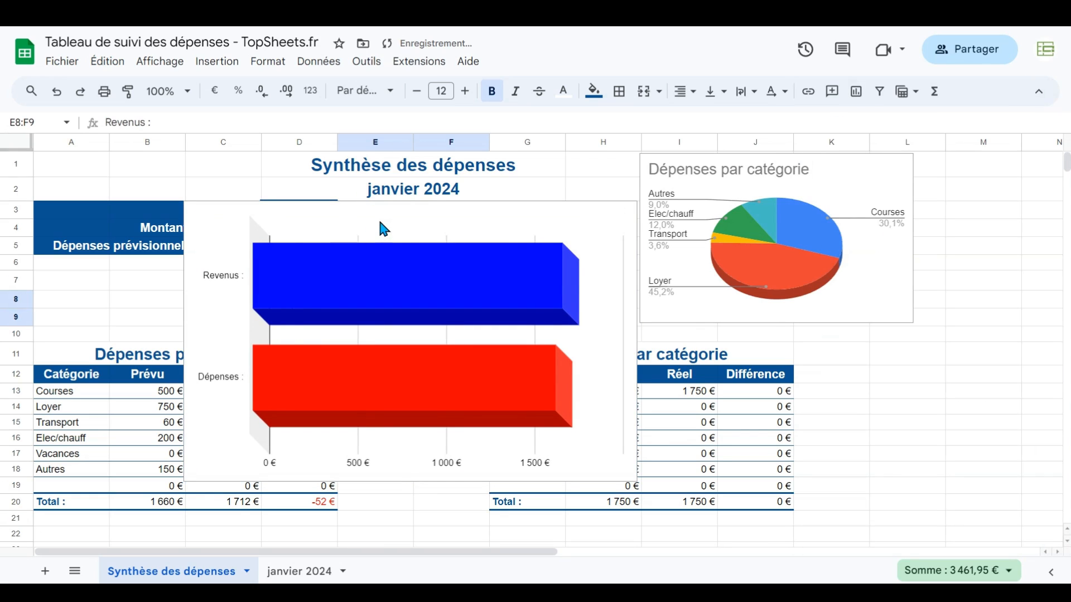
Shrink the bar chart in width and height until it uncovers the Flux de trésorerie table
left_click(189, 203)
left_click_drag(188, 203, 482, 324)
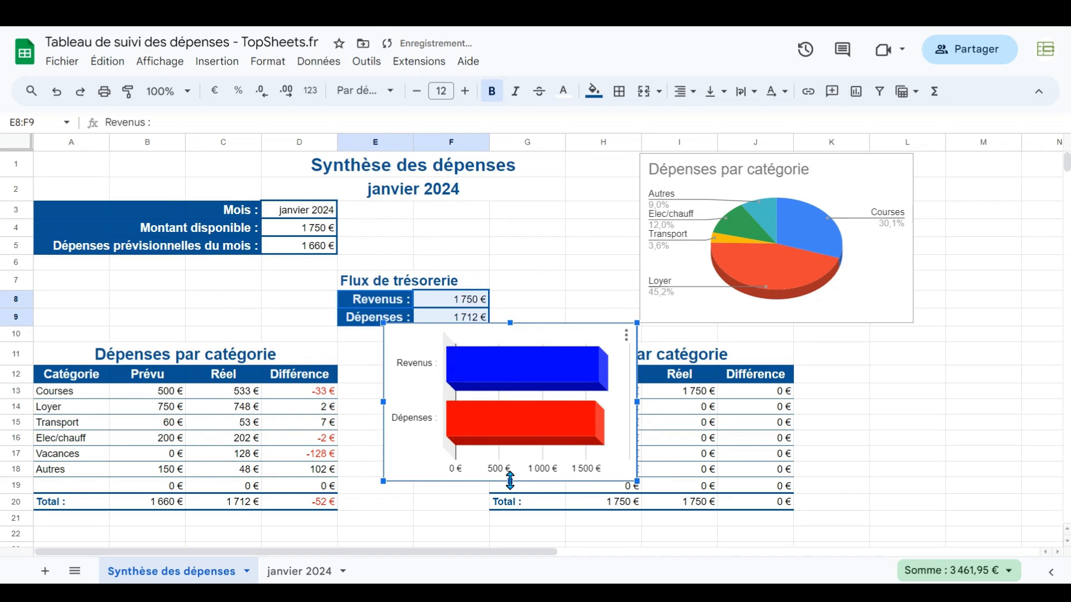
left_click_drag(510, 481, 510, 408)
Shift the pie chart towards columns J to M, then place and resize the bar chart beside the Flux de trésorerie table, spanning columns G to J
left_click(702, 256)
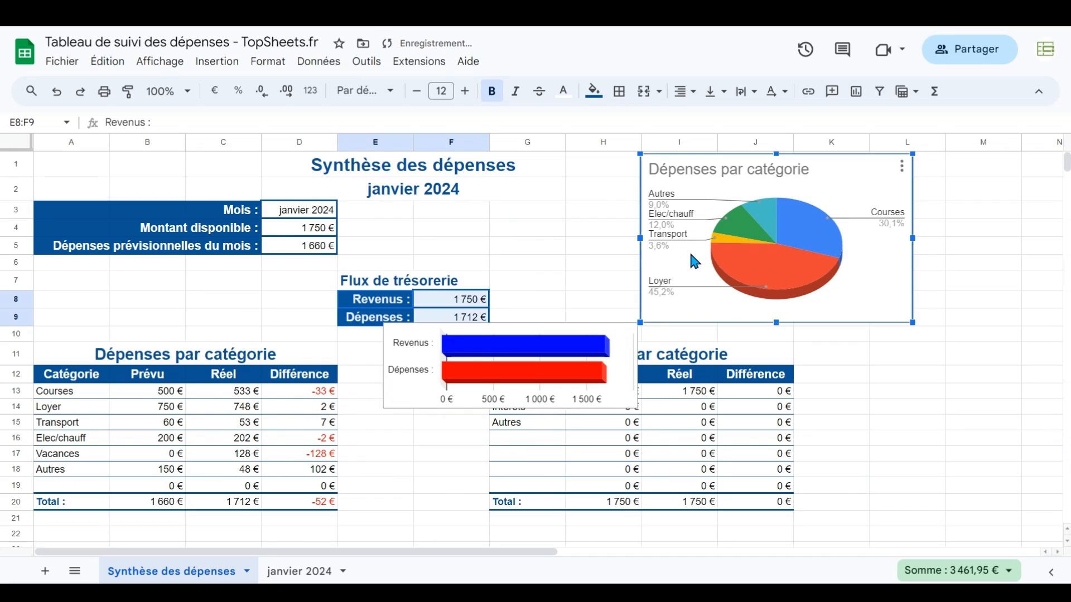
left_click_drag(685, 264, 766, 271)
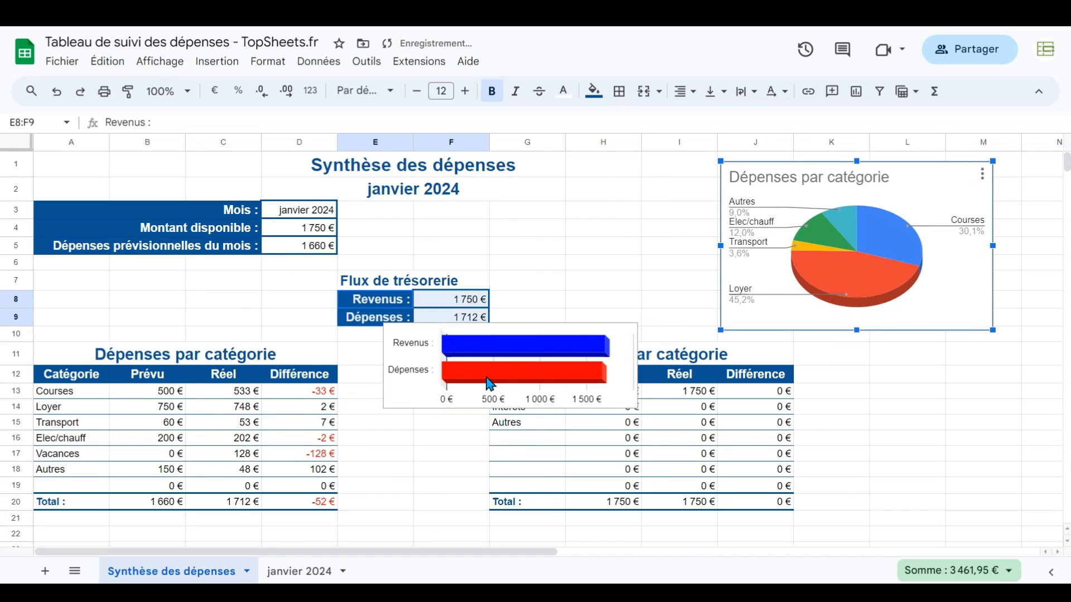
left_click(506, 349)
left_click_drag(406, 359, 520, 314)
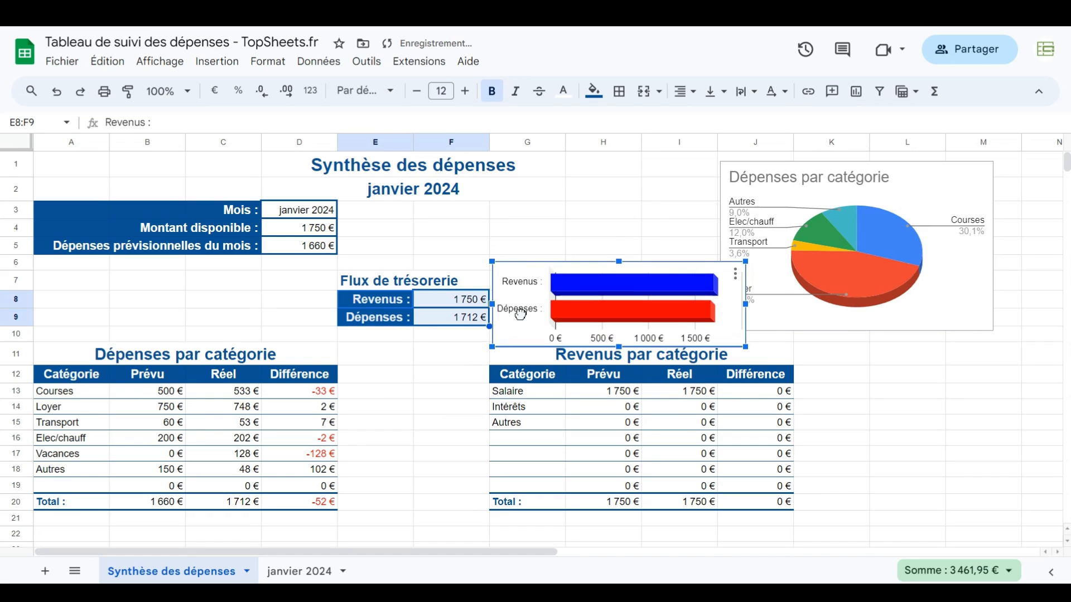
left_click_drag(745, 304, 704, 301)
left_click_drag(597, 347, 597, 338)
left_click_drag(702, 300, 706, 300)
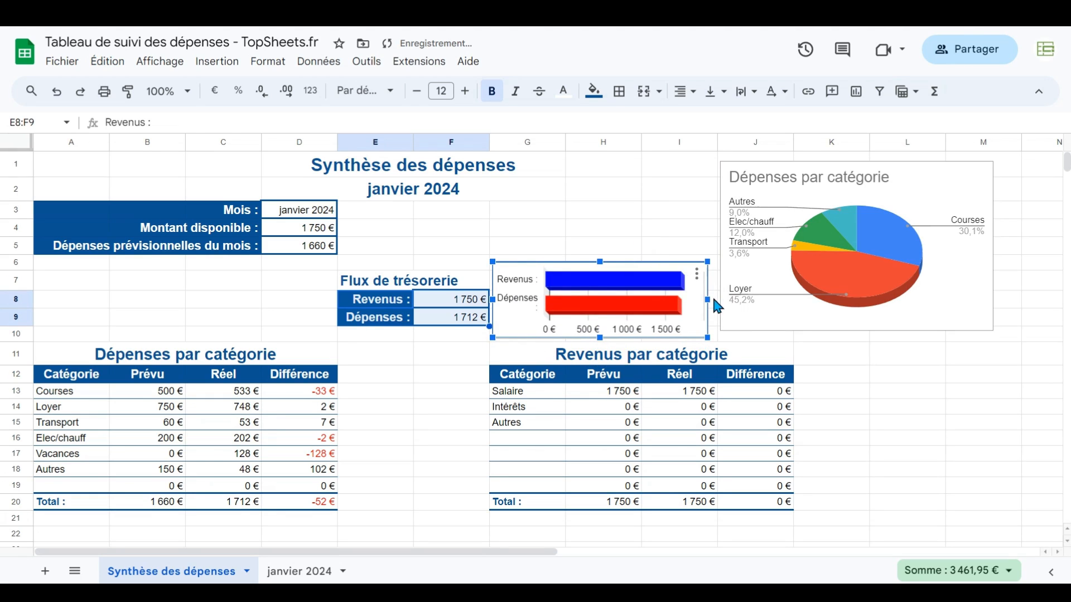
left_click_drag(708, 300, 736, 300)
Move the pie chart clear of the bar chart and nudge the bar chart slightly away from the Flux de trésorerie table
mouse_move(621, 310)
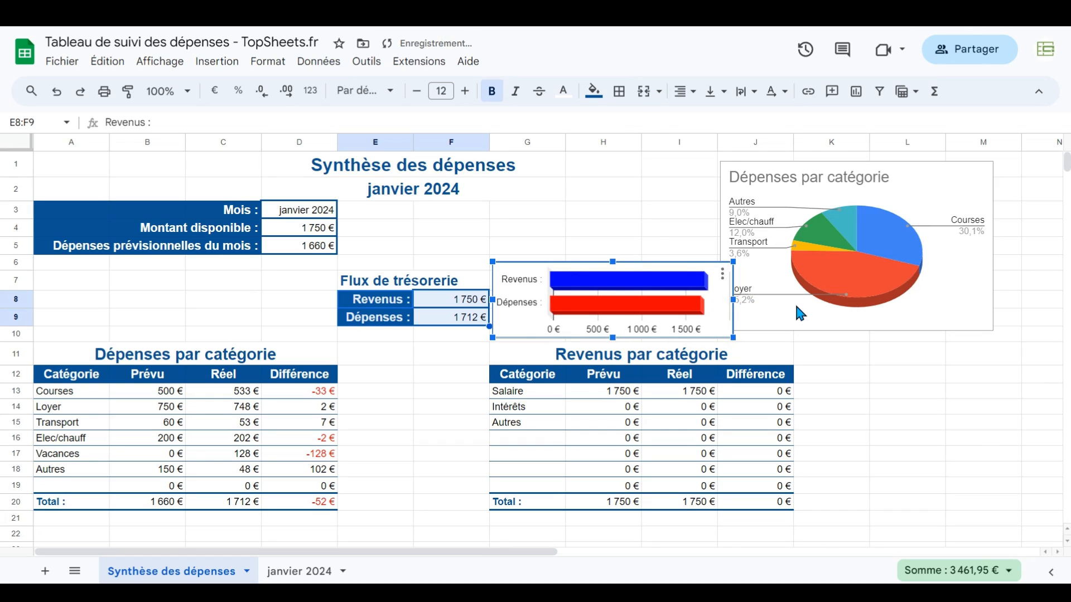
left_click_drag(813, 312, 843, 318)
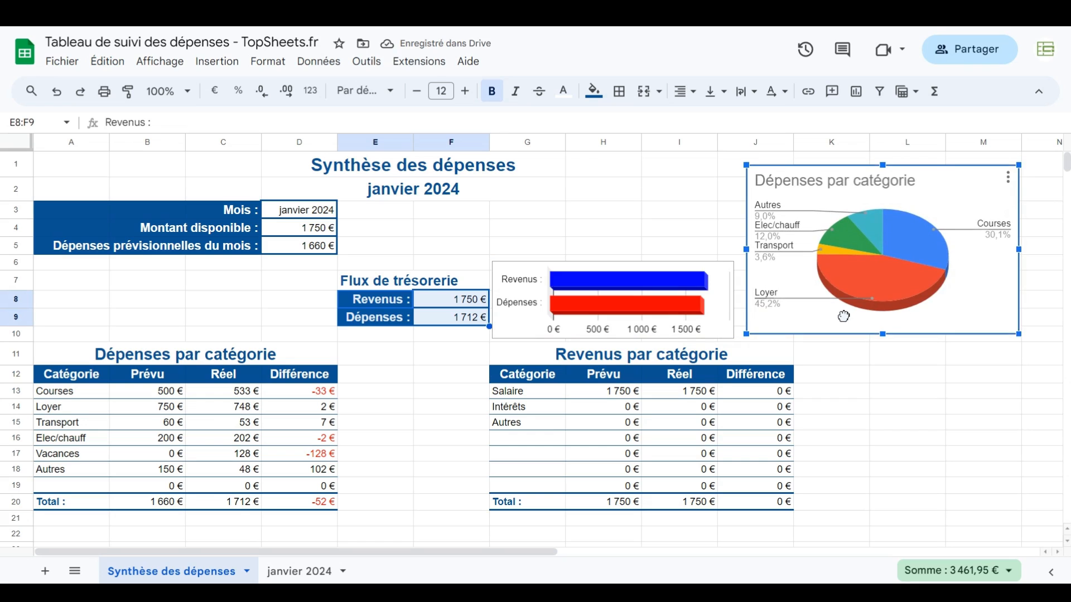
left_click(661, 302)
left_click_drag(641, 296, 646, 296)
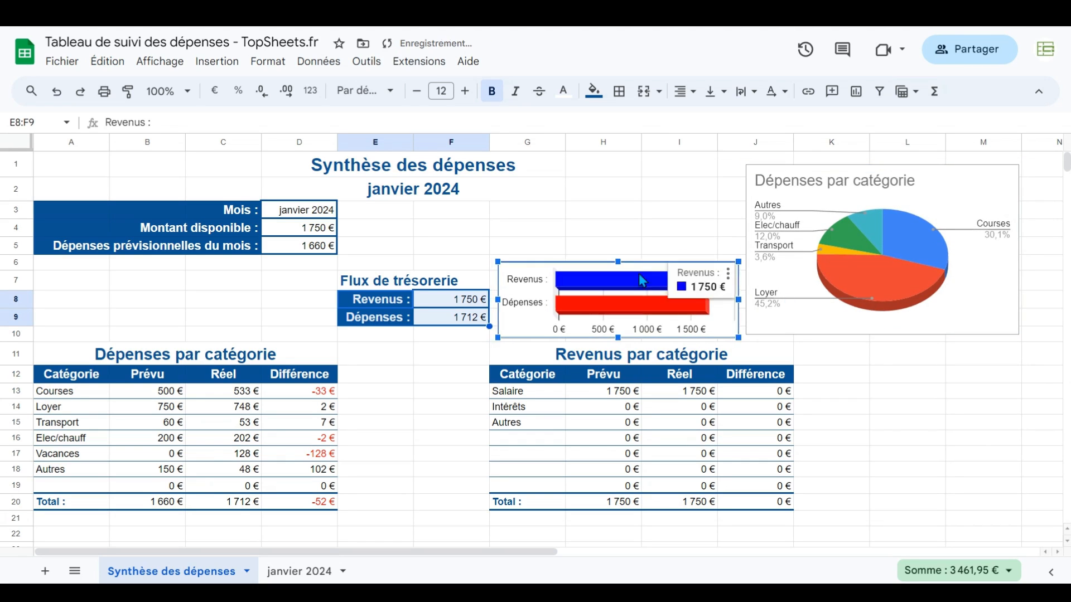
left_click(612, 211)
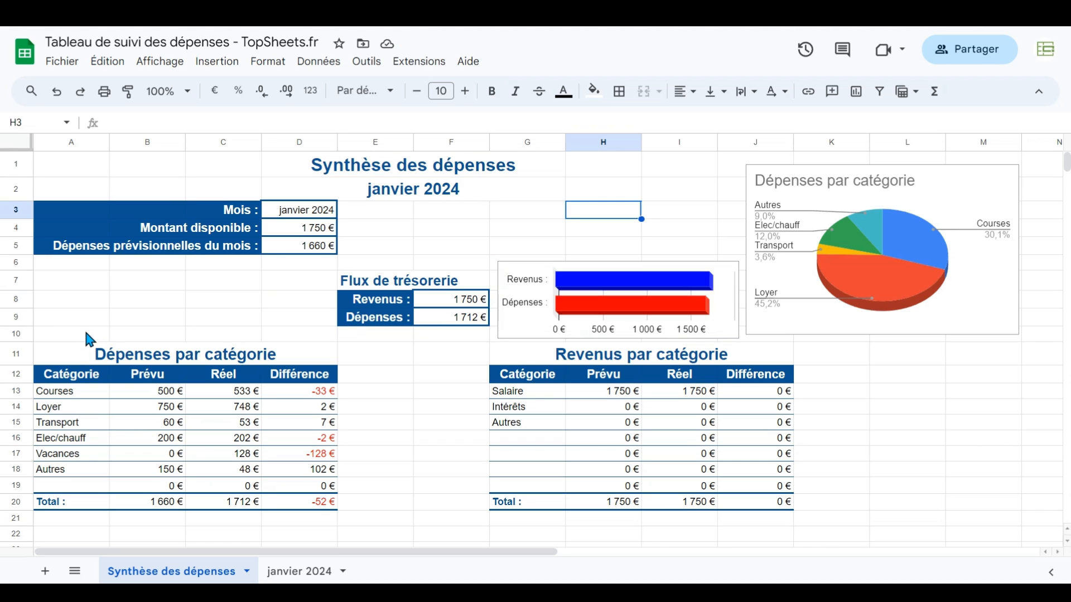
Review the Prévu amounts in B13:B19 and H13:H19, the Montant disponible cell D4 and the options for the janvier 2024 sheet
left_click_drag(154, 397, 154, 482)
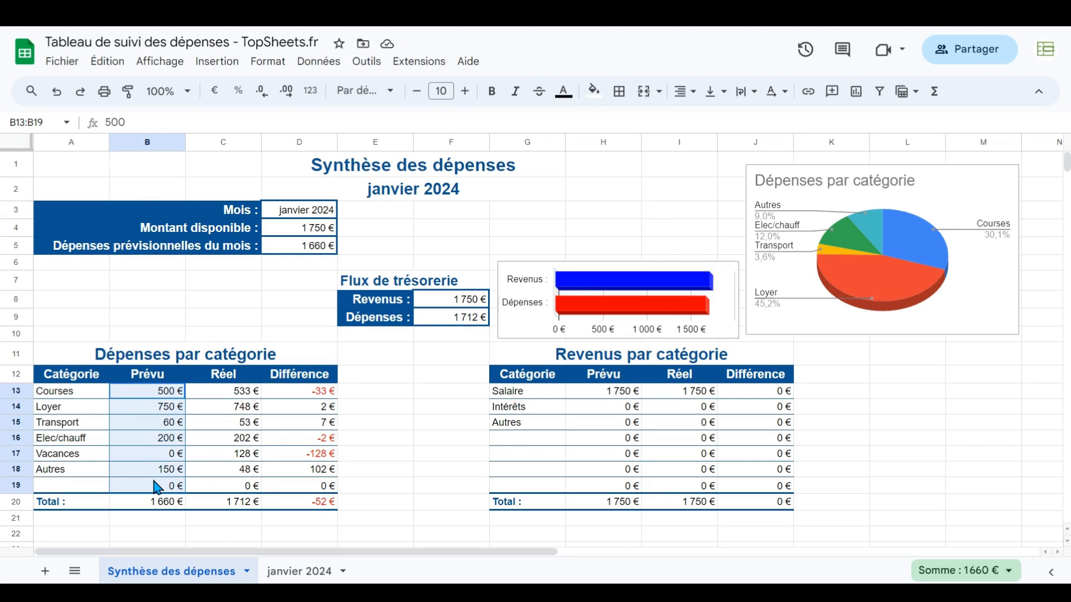
left_click_drag(615, 397, 620, 487)
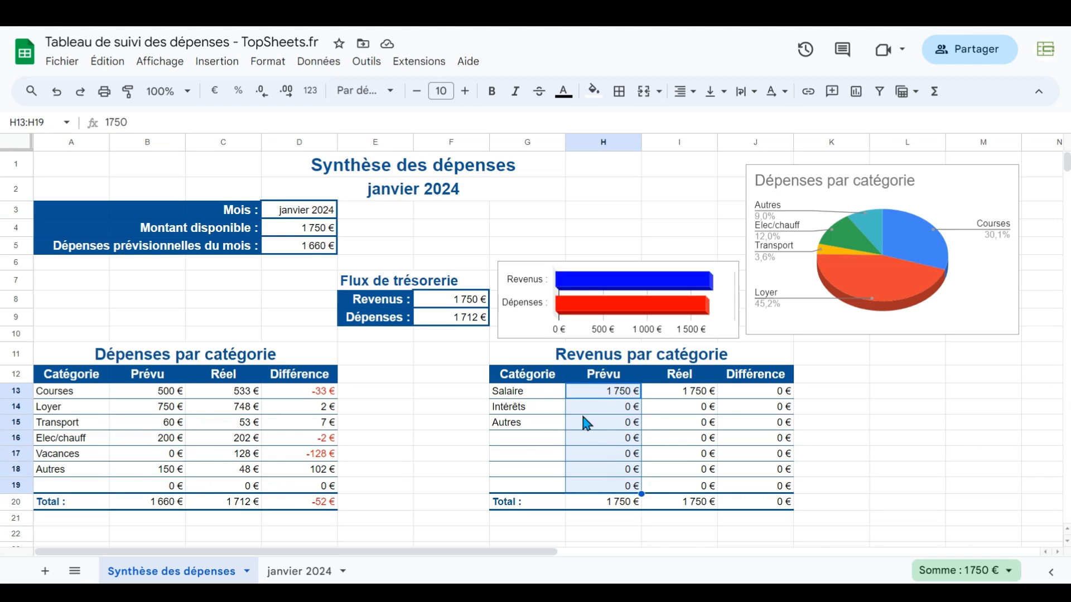
left_click(285, 574)
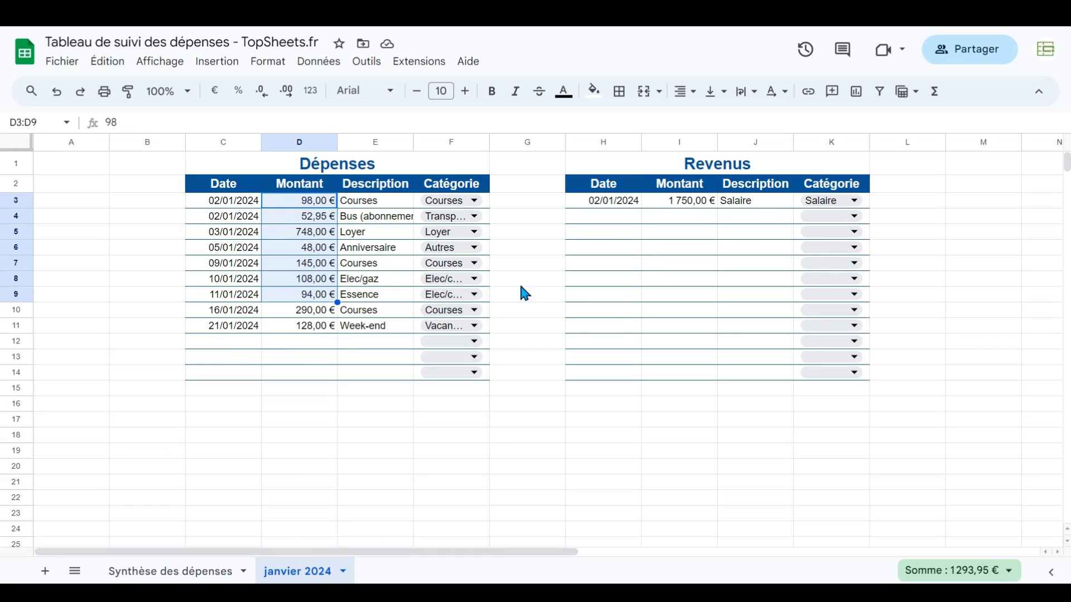
left_click(192, 575)
left_click(285, 229)
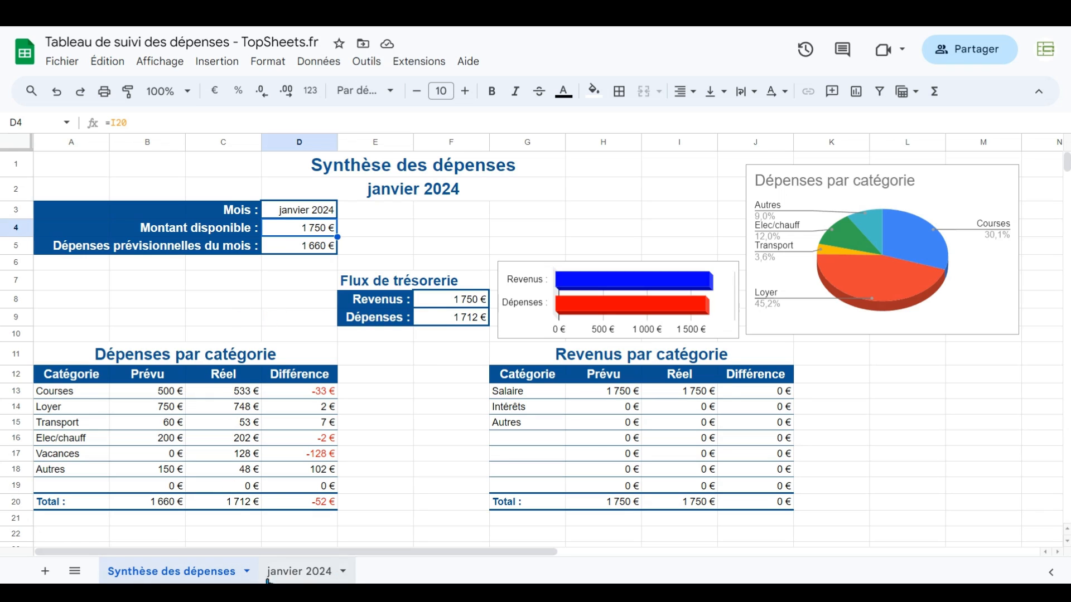
left_click(294, 575)
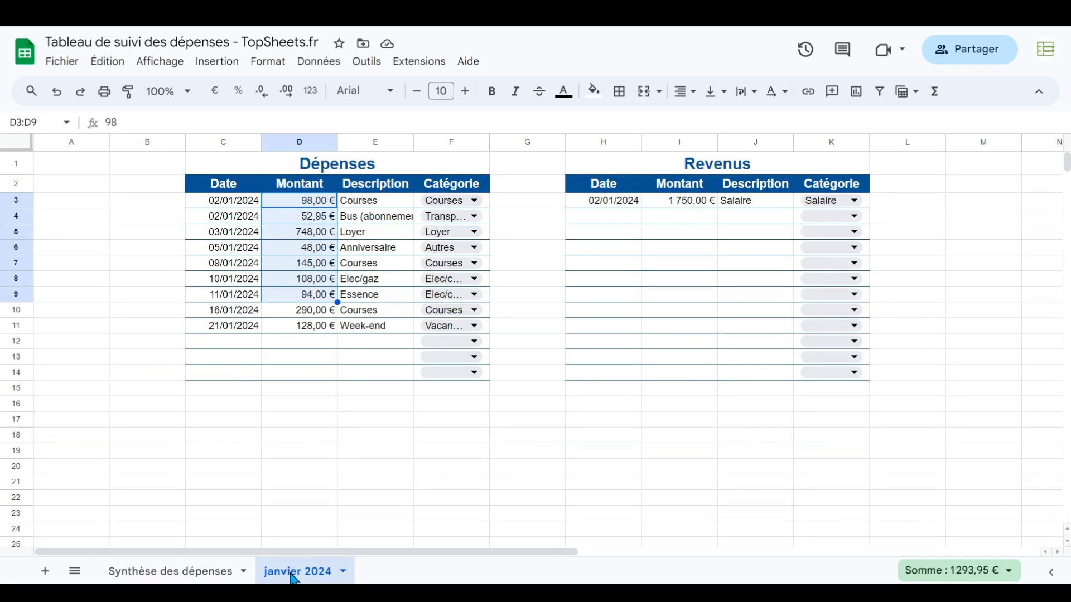
right_click(294, 579)
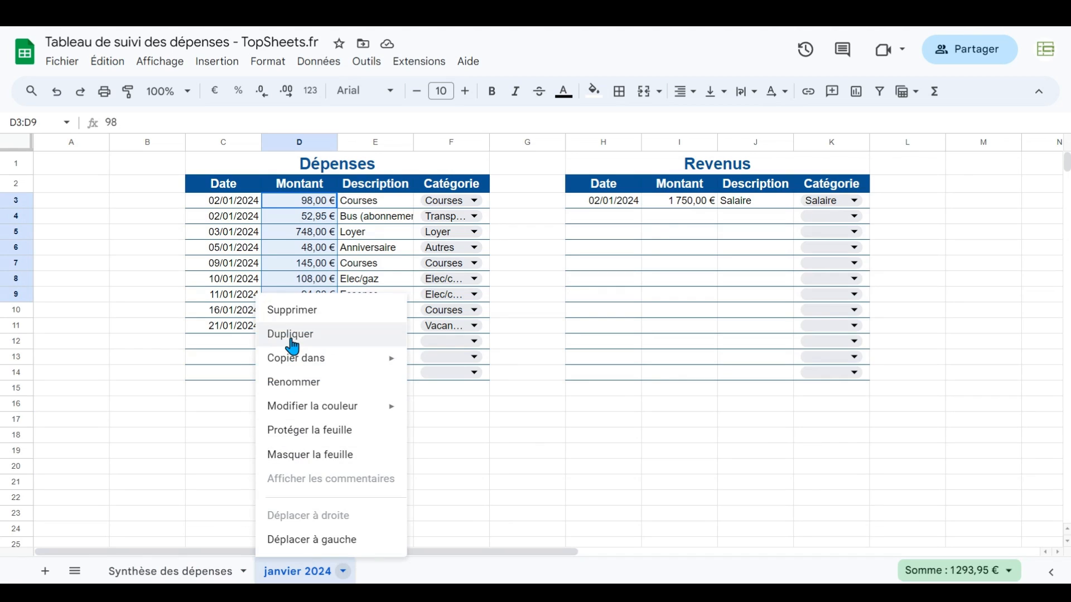
left_click(225, 467)
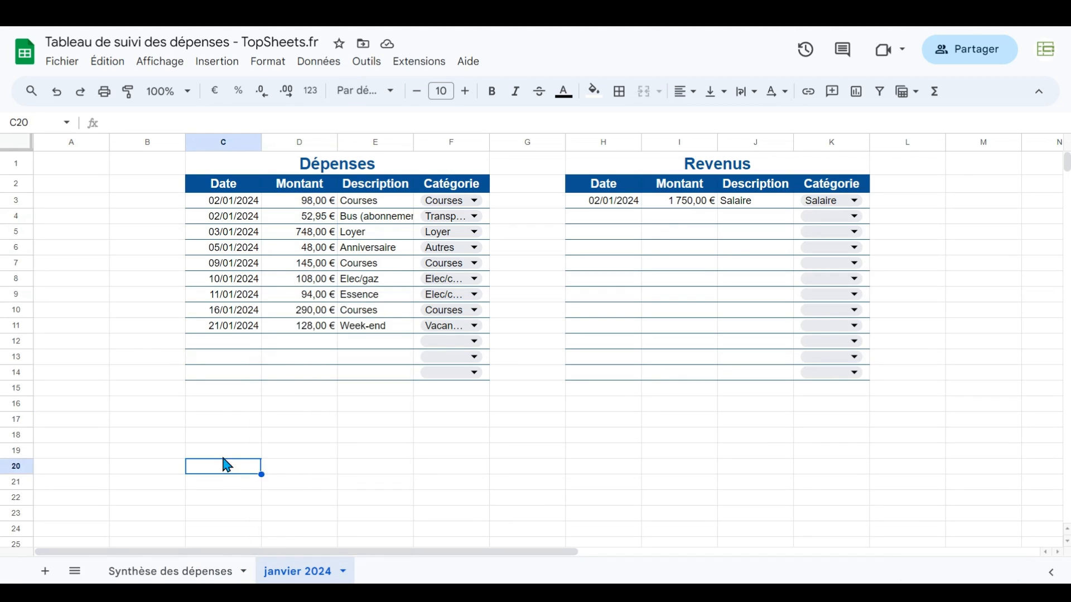
Return to the Synthèse des dépenses sheet and examine the month in D3 and the expense differences in D13:D19
left_click(210, 578)
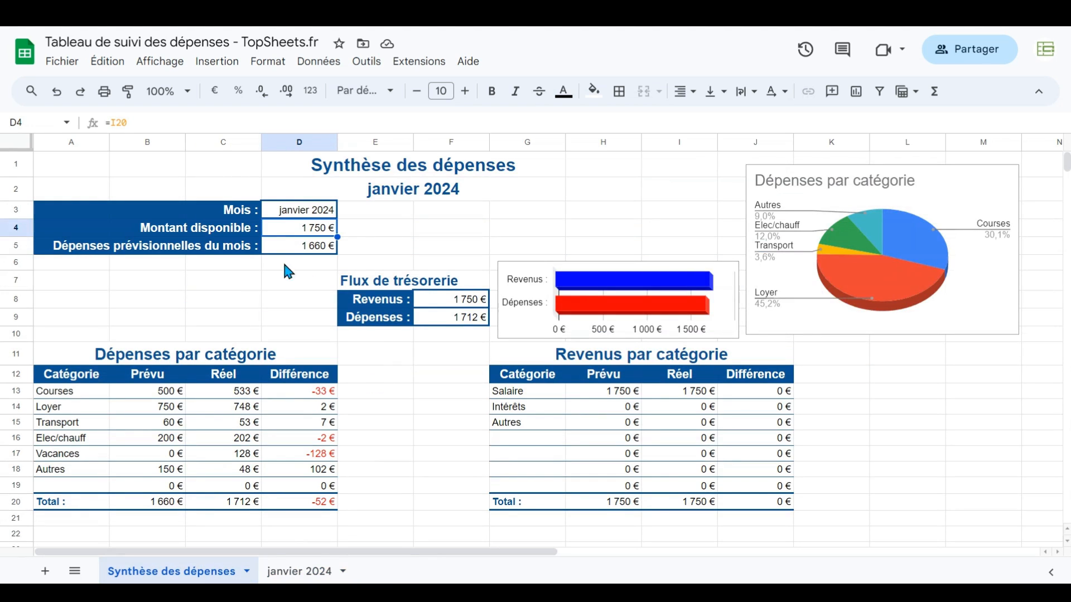
left_click(295, 213)
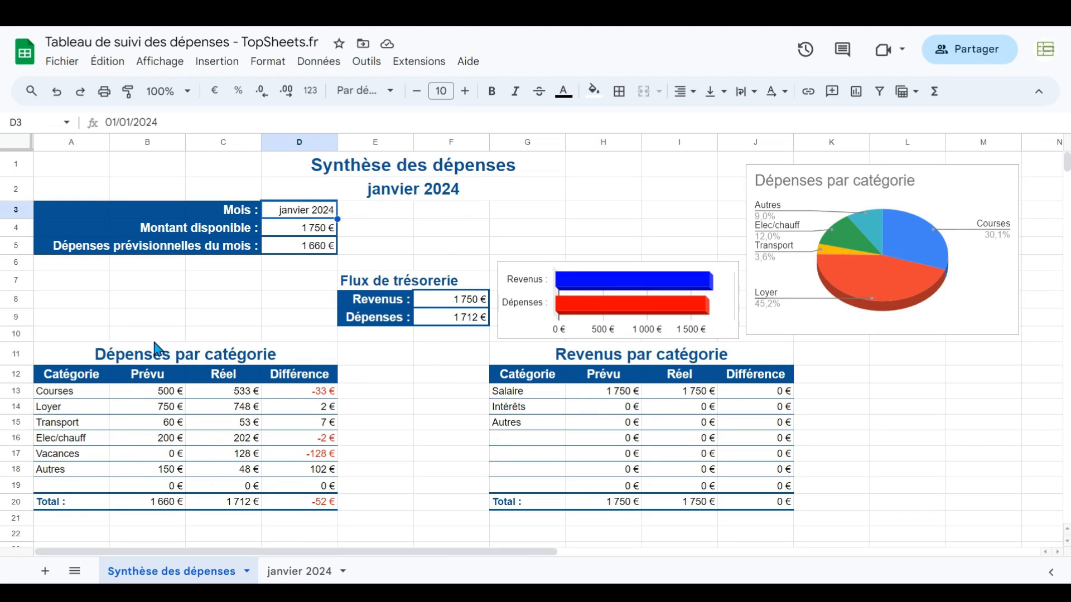
left_click(328, 392)
left_click(328, 440)
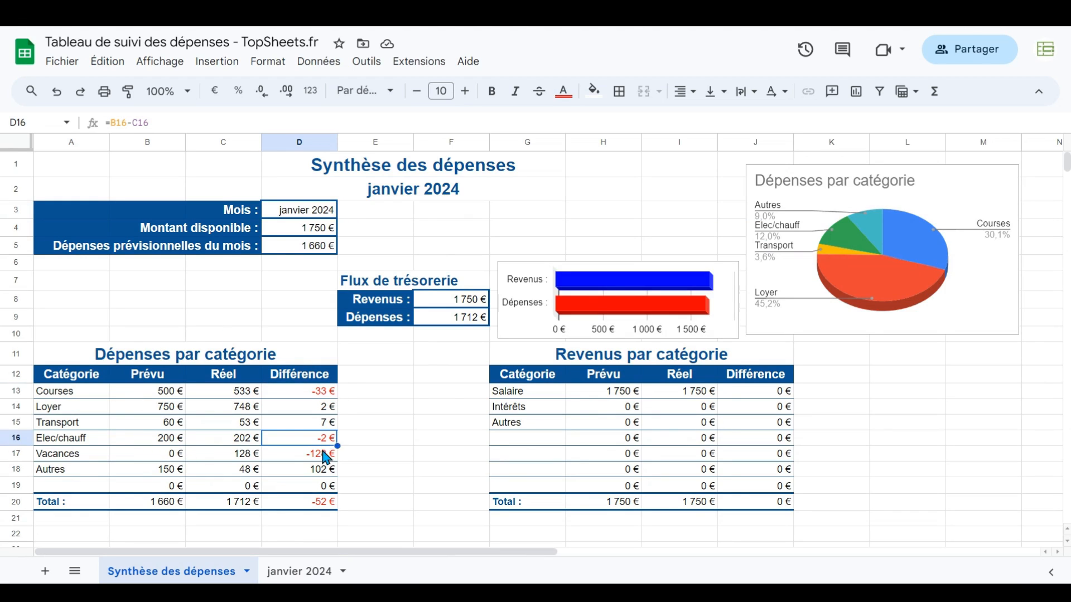
left_click(328, 456)
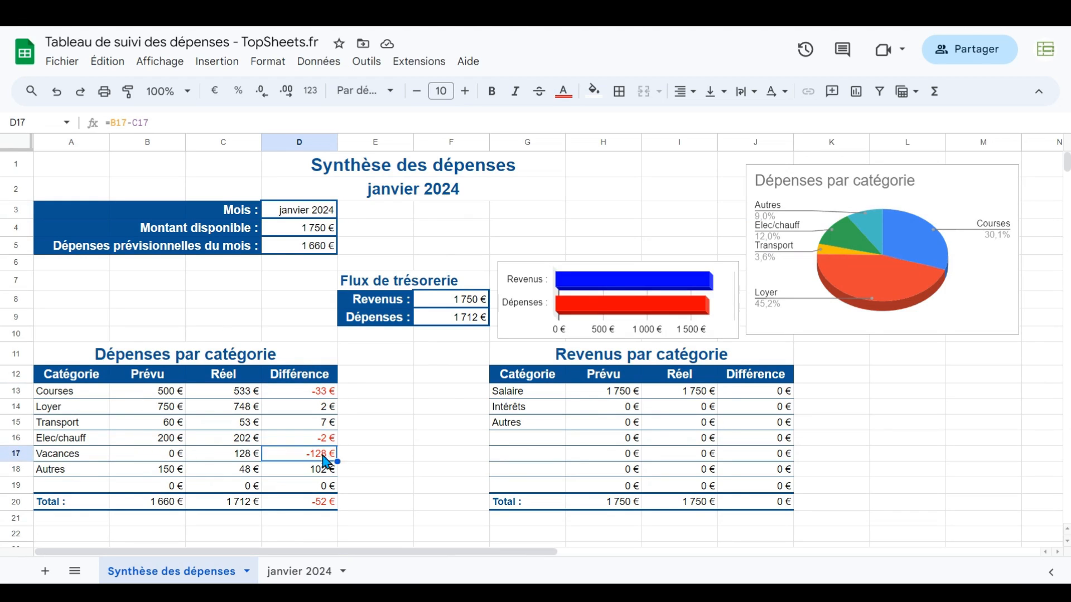
left_click(316, 395)
left_click_drag(313, 394, 319, 487)
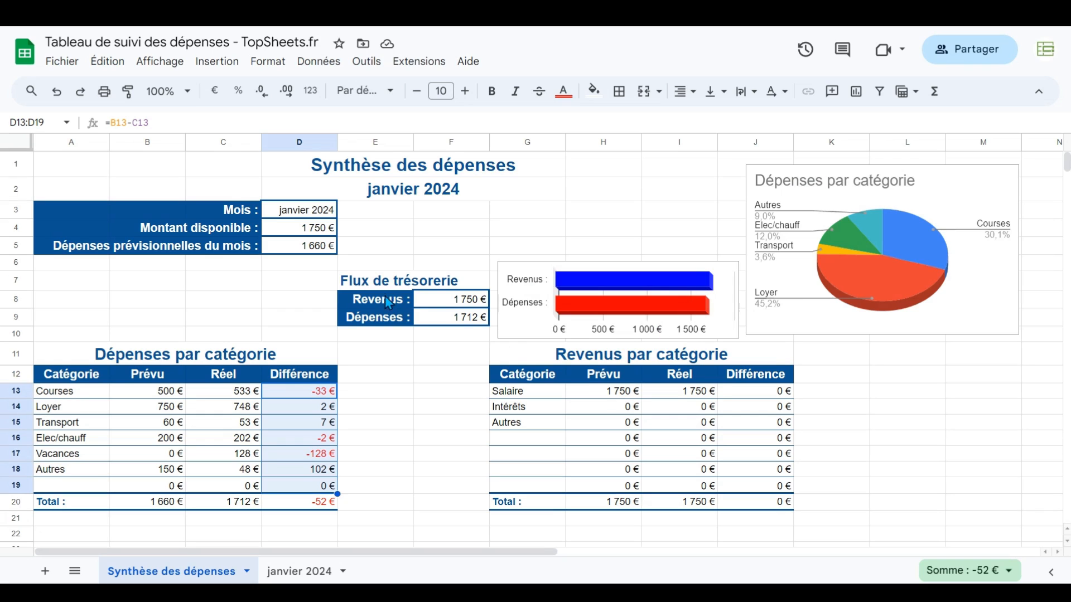
Enter the formula =F8-F9 in cell F10, below the Flux de trésorerie table, to compute revenues minus expenses
left_click(424, 335)
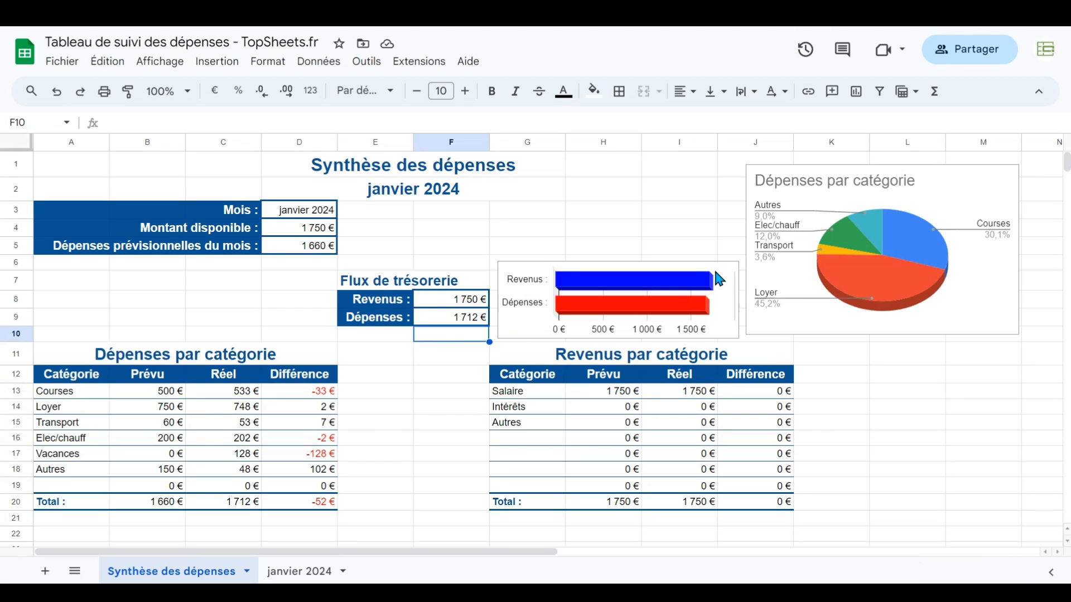
type("=F8-F9")
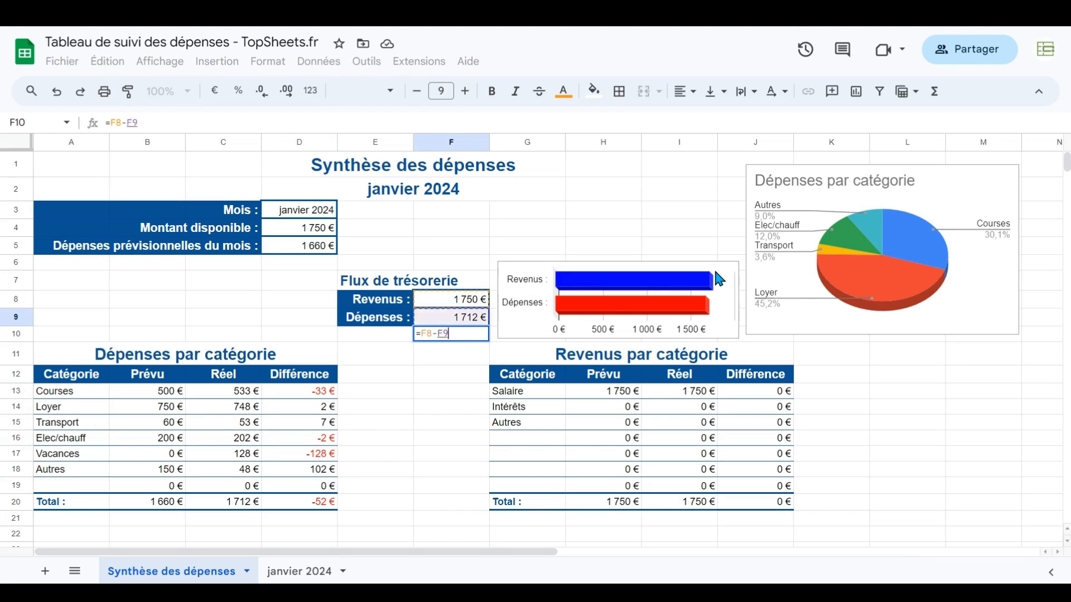
key("Return")
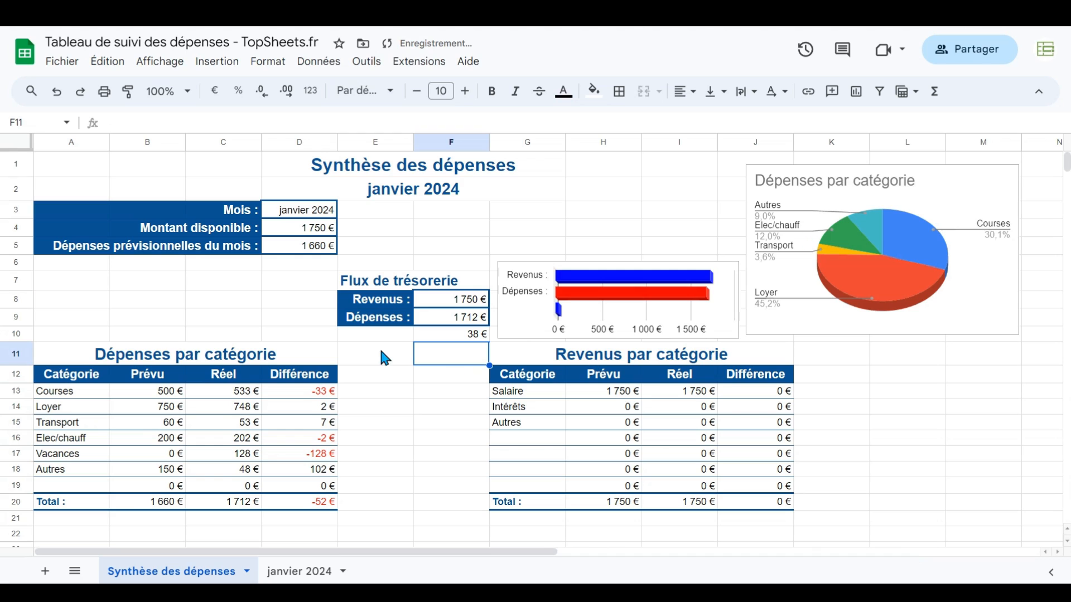